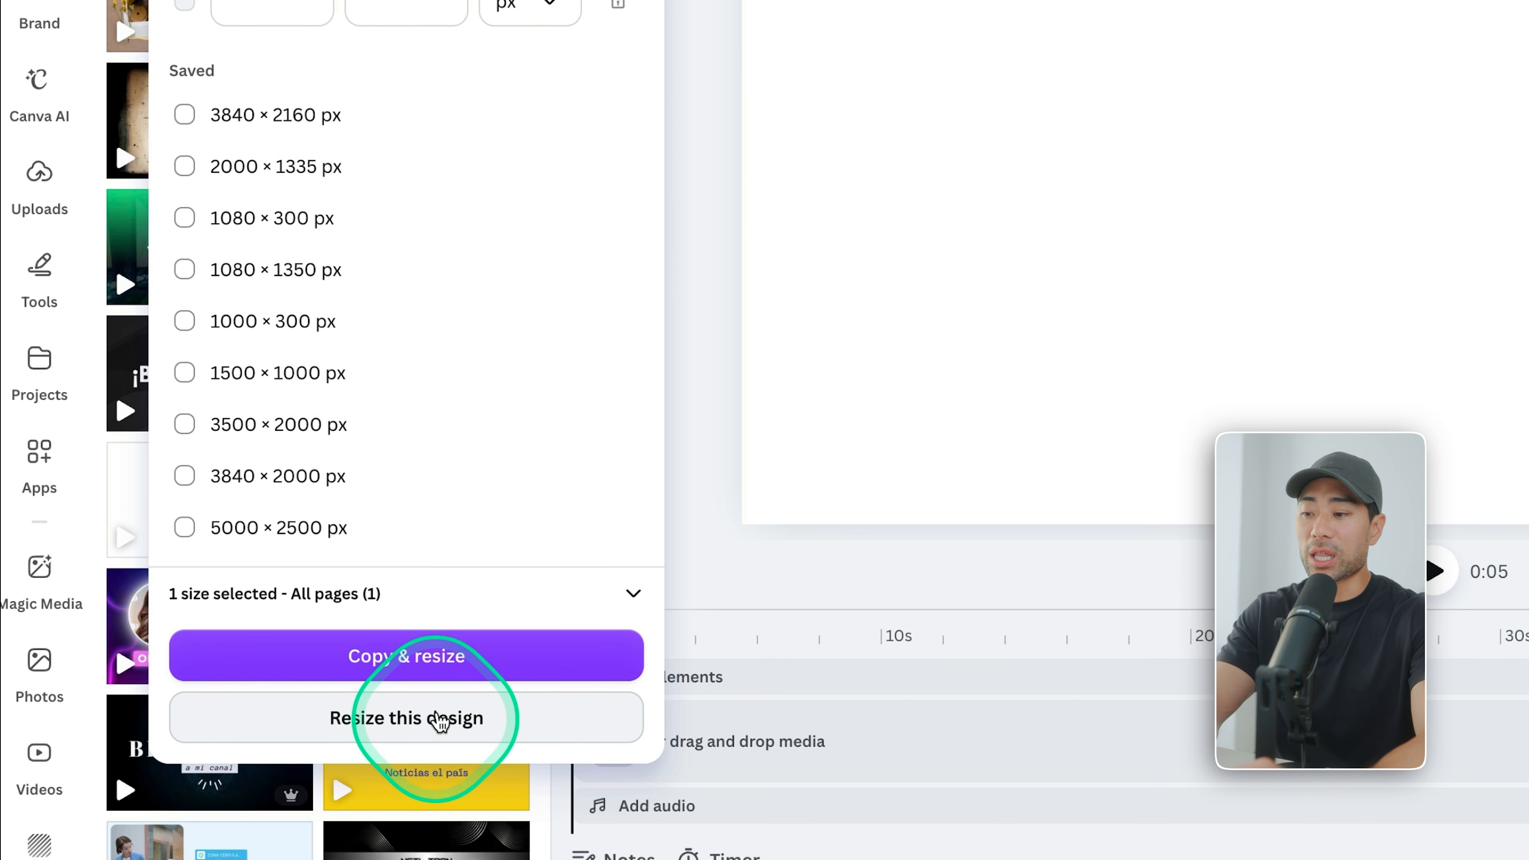
- Apply the selected size to the current design on all pages instead of making a resized copy
click(434, 719)
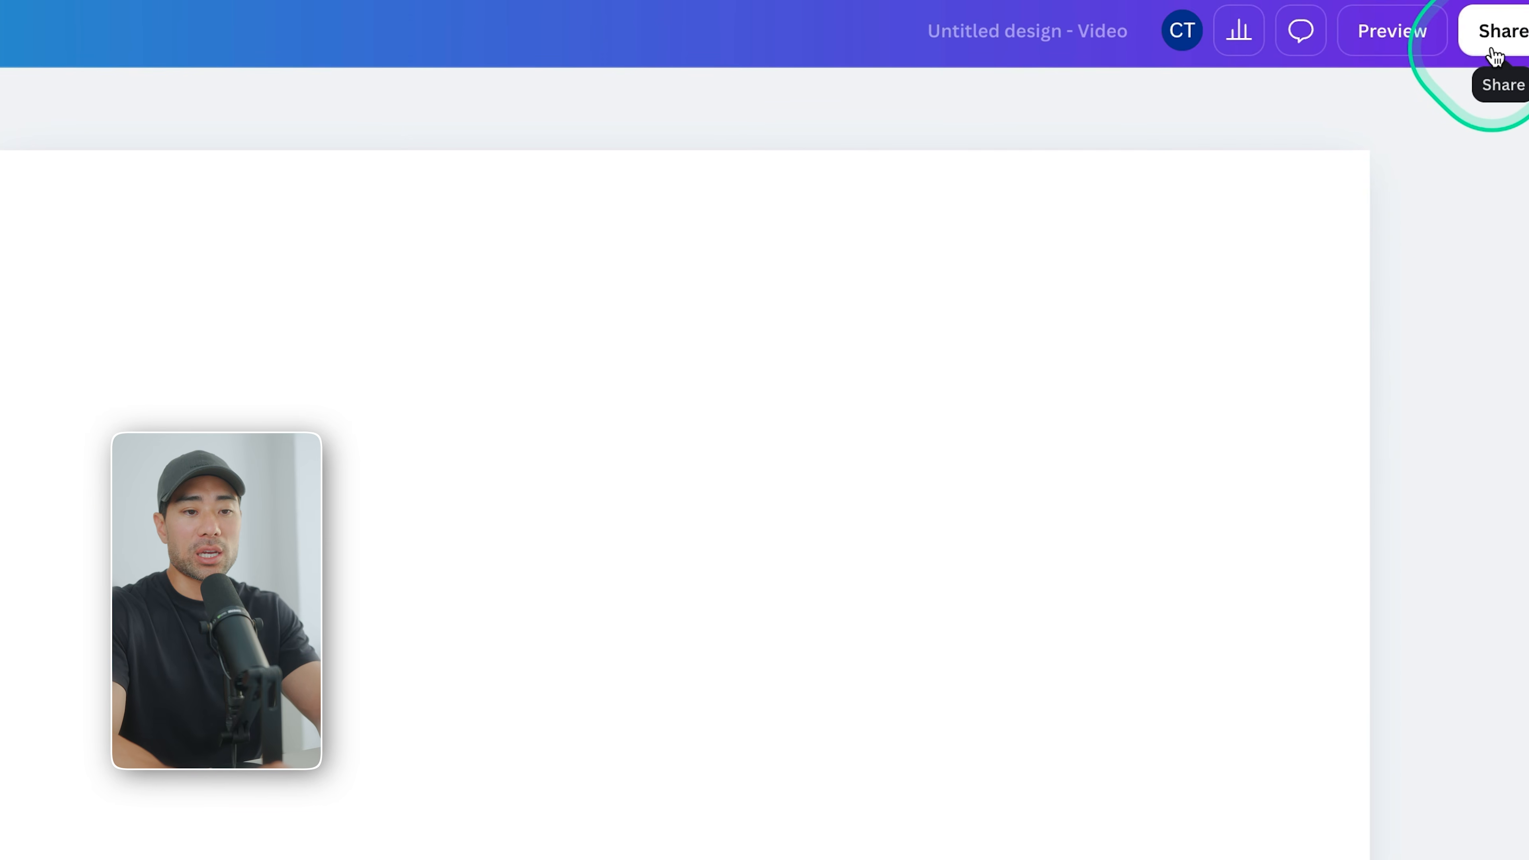
- Open the sharing settings of the blank video design and view its download options
click(1496, 58)
click(1099, 629)
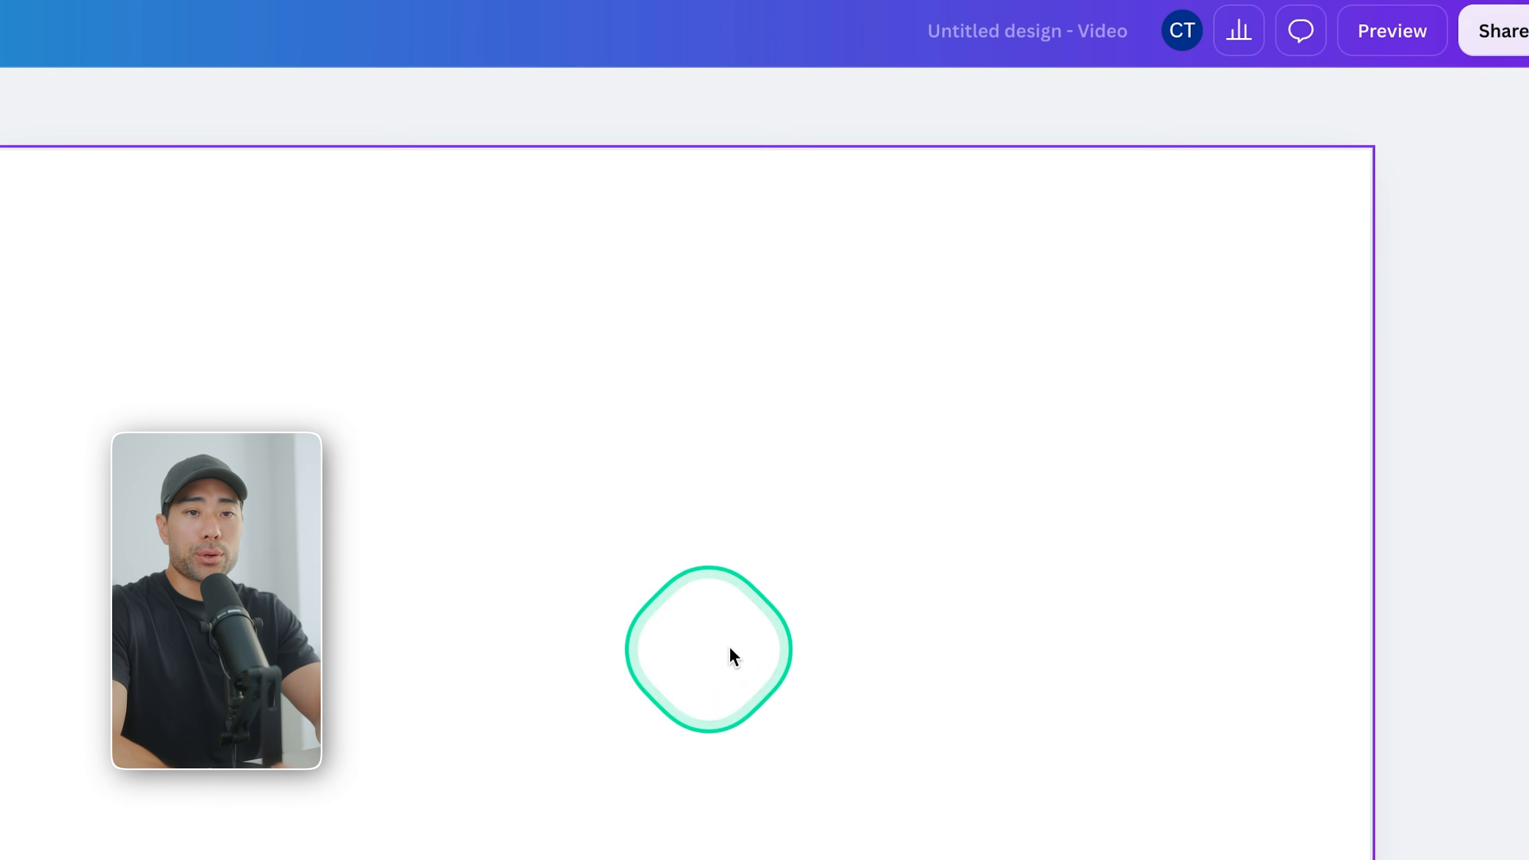
click(1496, 33)
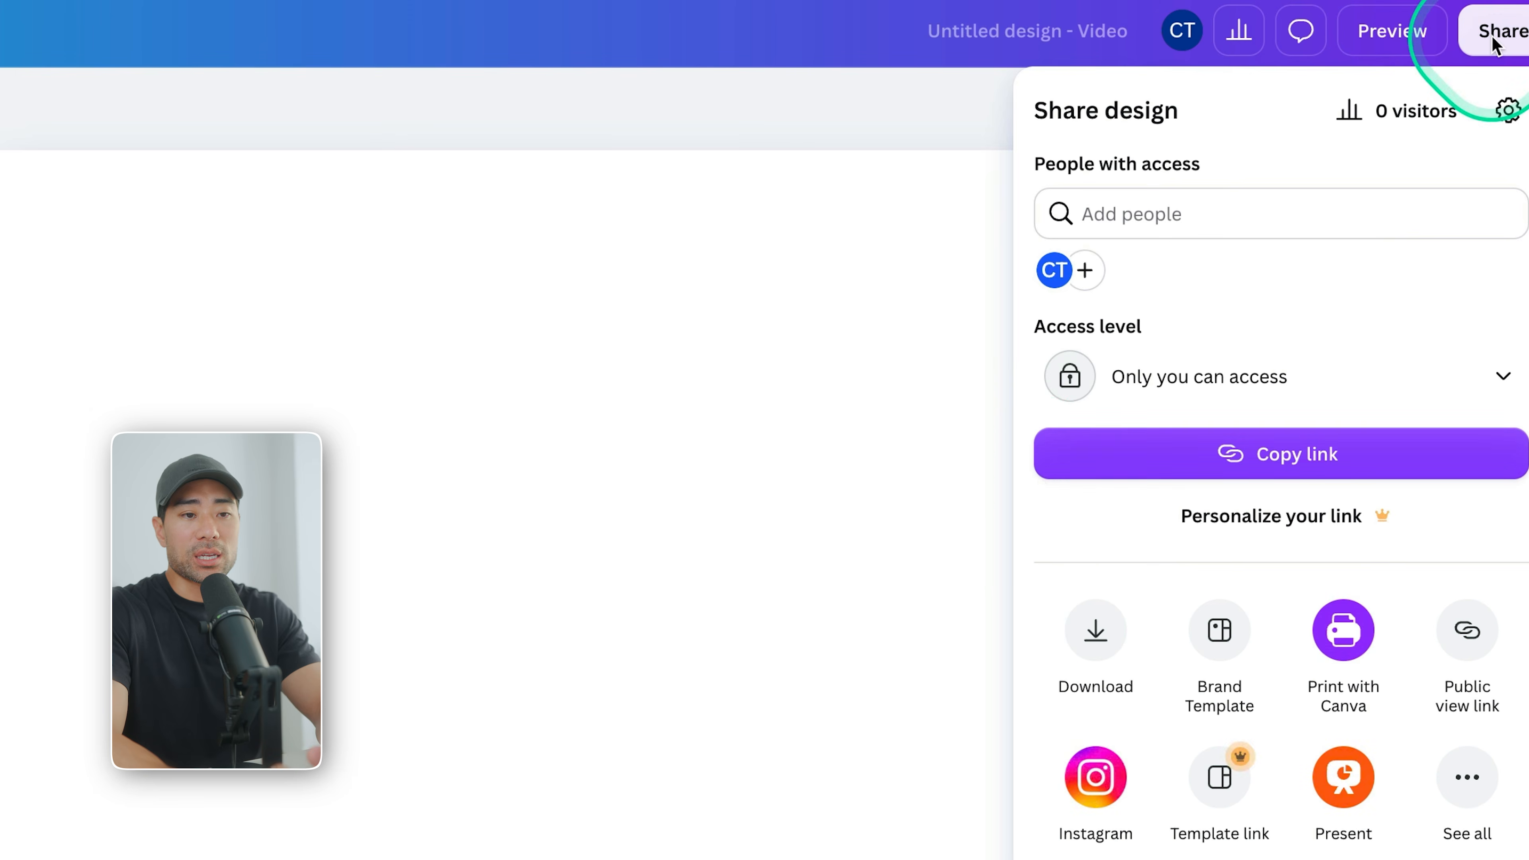
click(1097, 628)
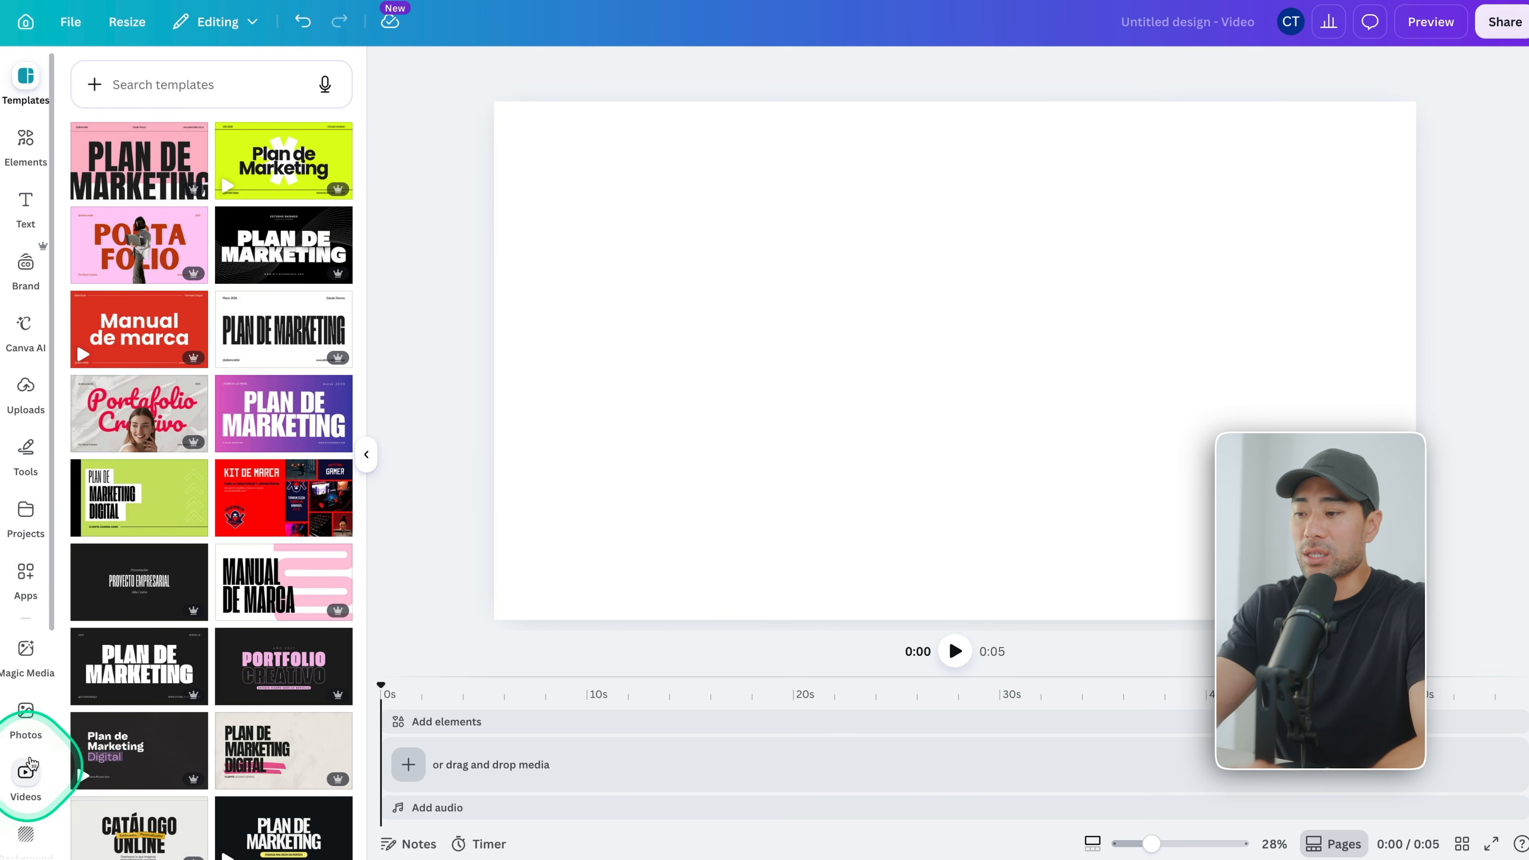
- Browse the stock video library and the stock photo library for available media
click(25, 778)
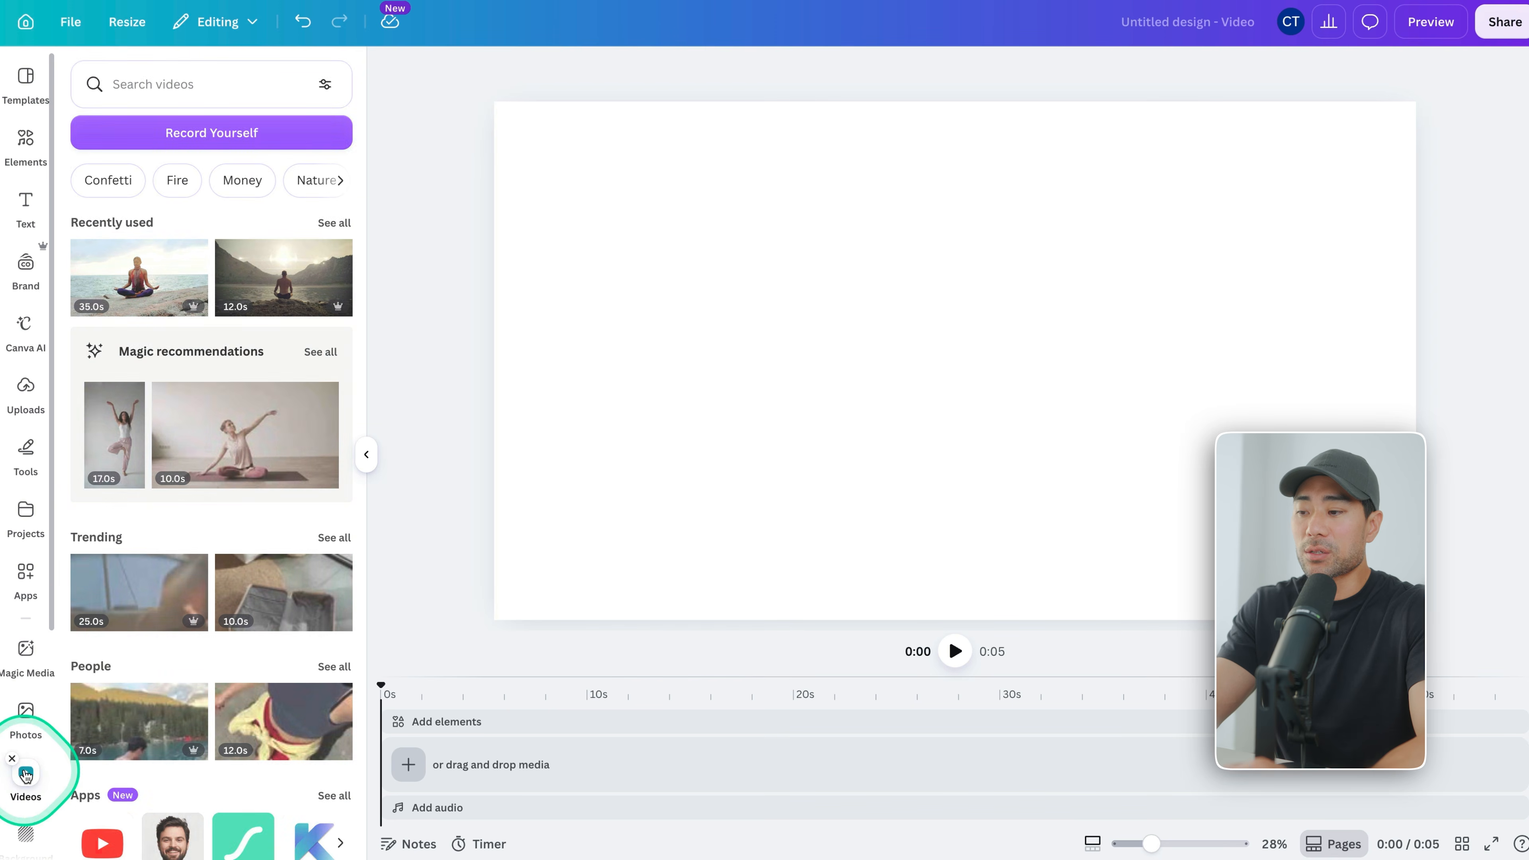
click(23, 714)
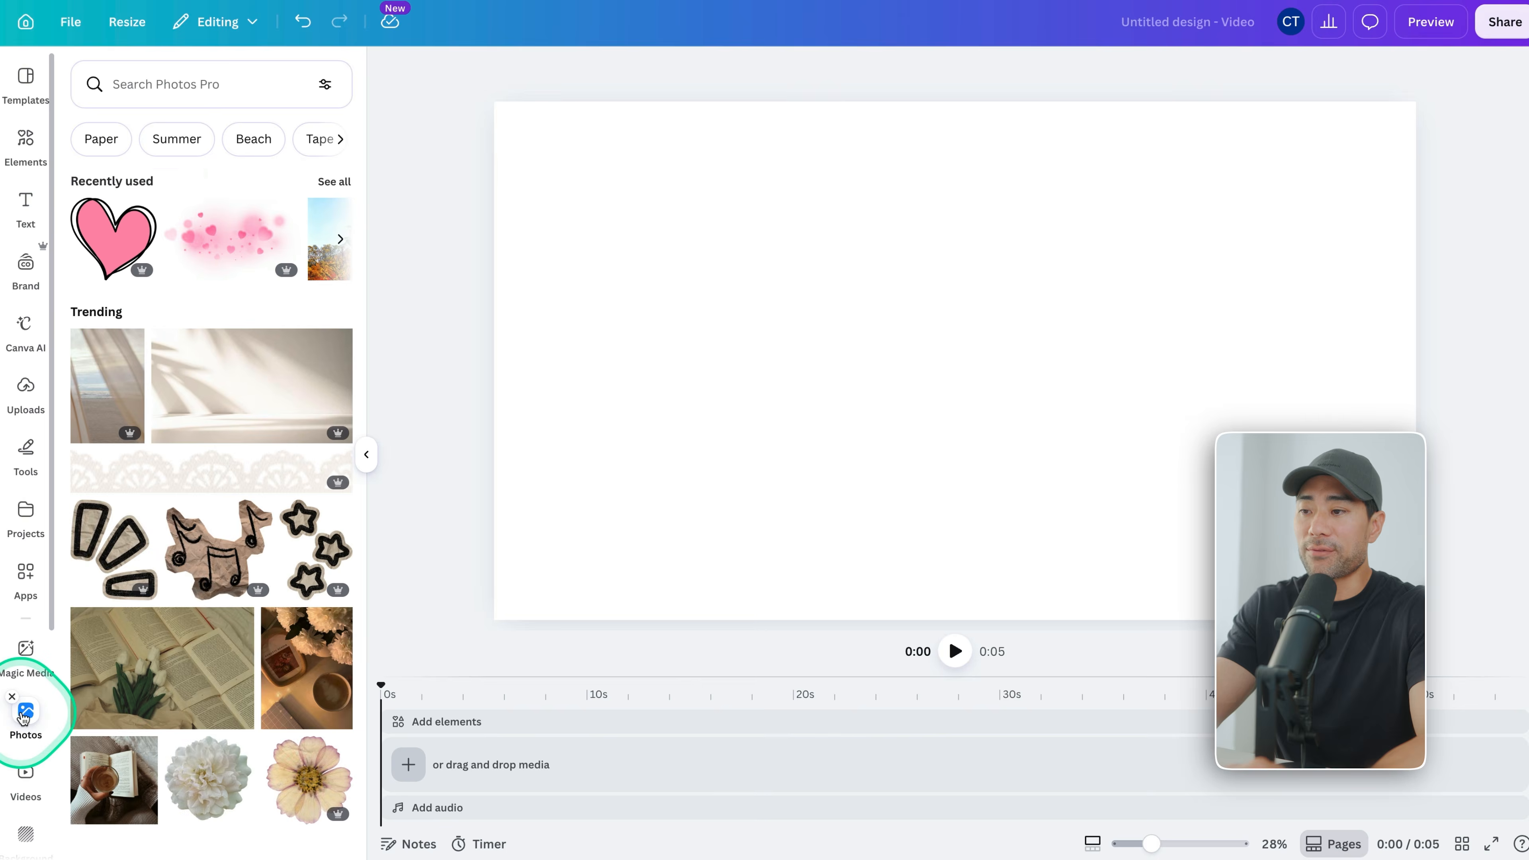
scroll(119, 553, down, 15)
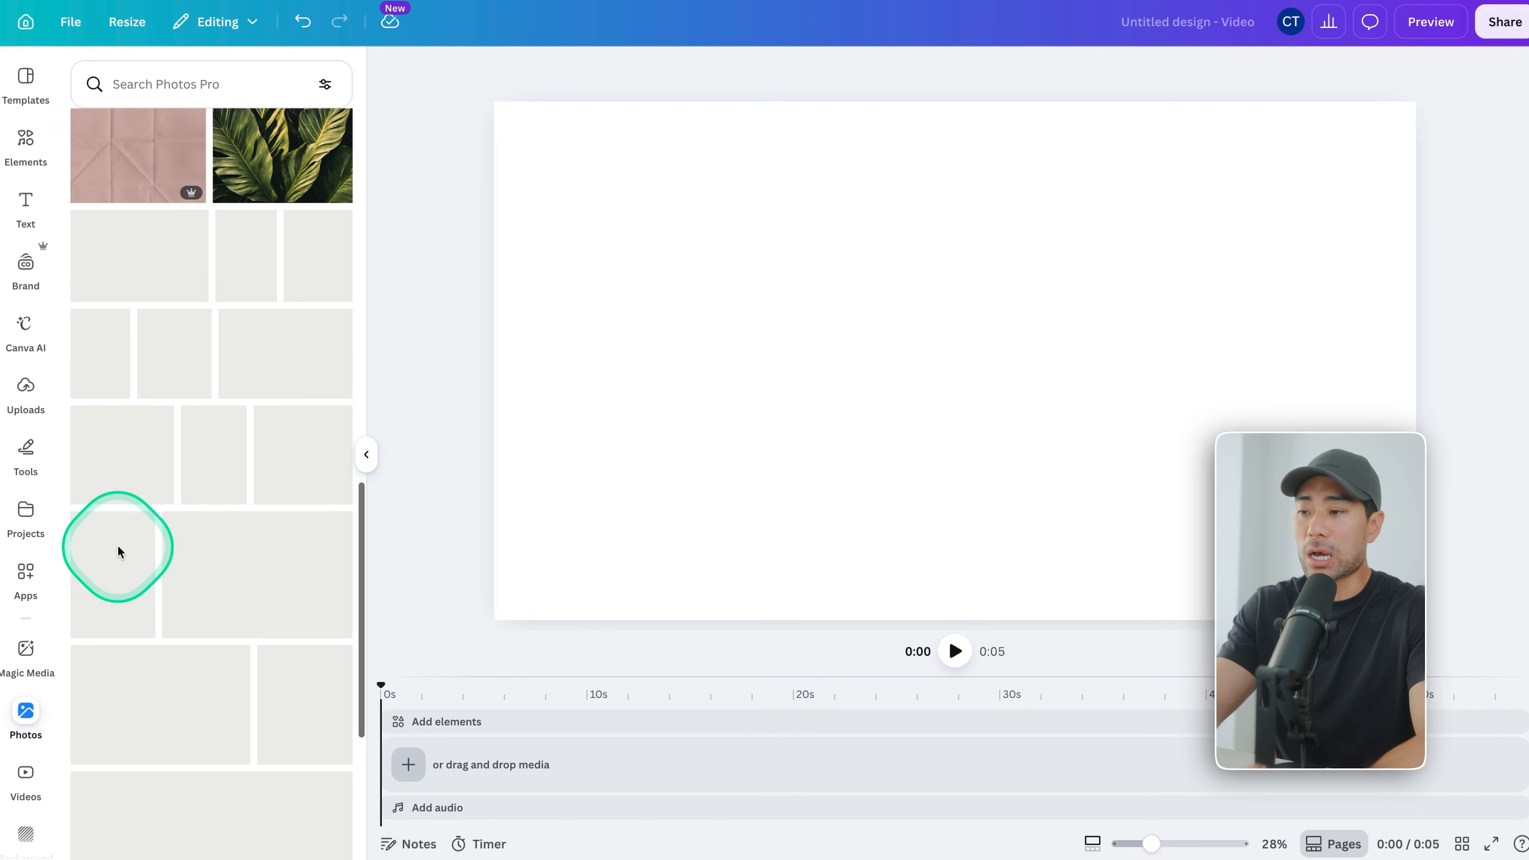
scroll(119, 553, up, 8)
scroll(119, 553, up, 6)
- Upload the zve10617 clips and Demo video.mp4 from the B-ROLLS folder to the design's uploads
click(25, 390)
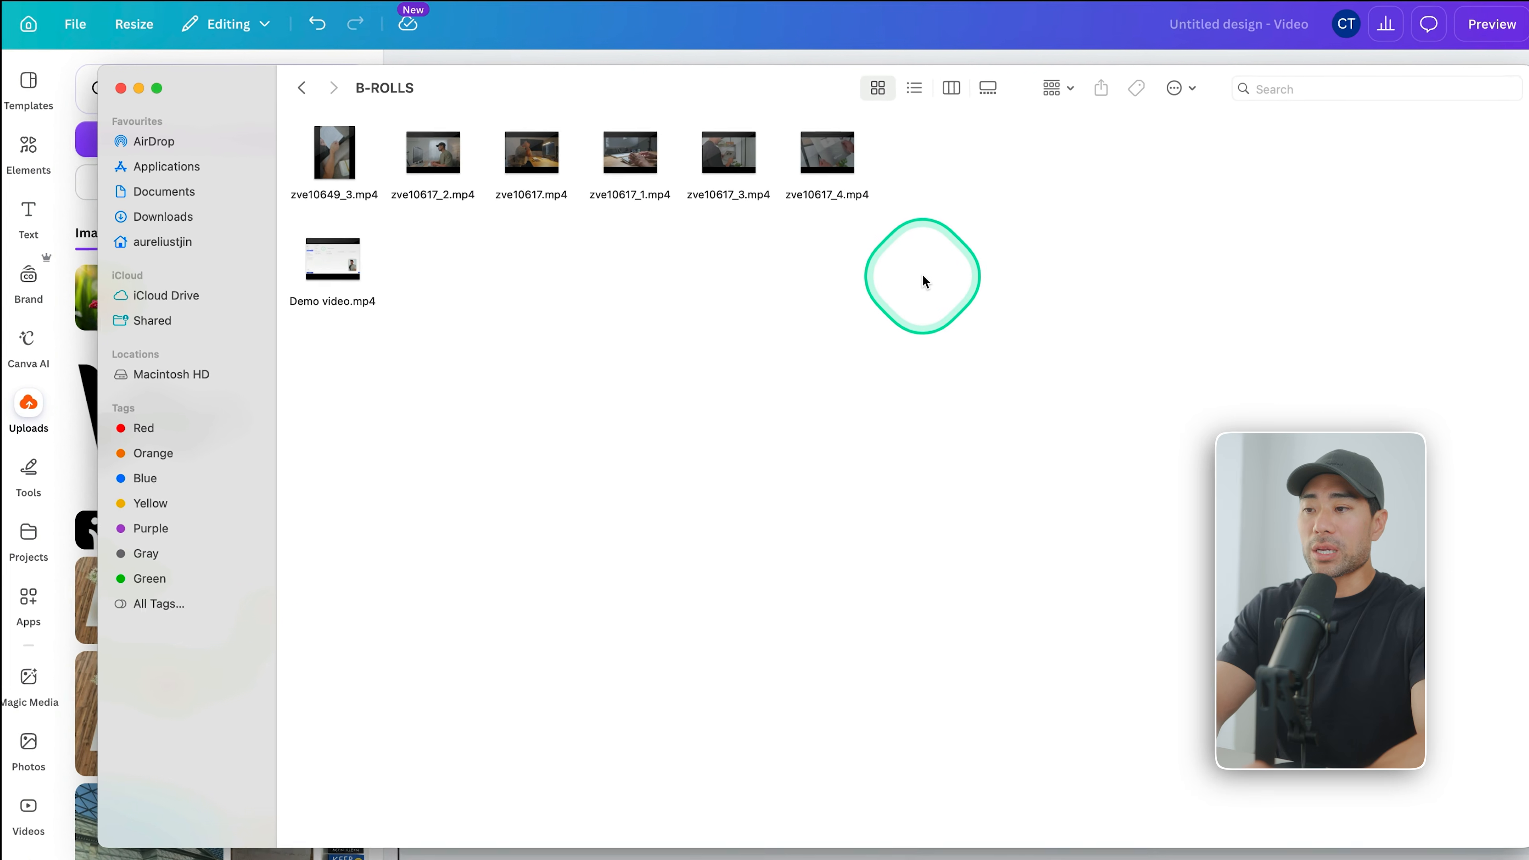
drag(944, 268, 602, 75)
super+click(330, 237)
drag(655, 143, 224, 250)
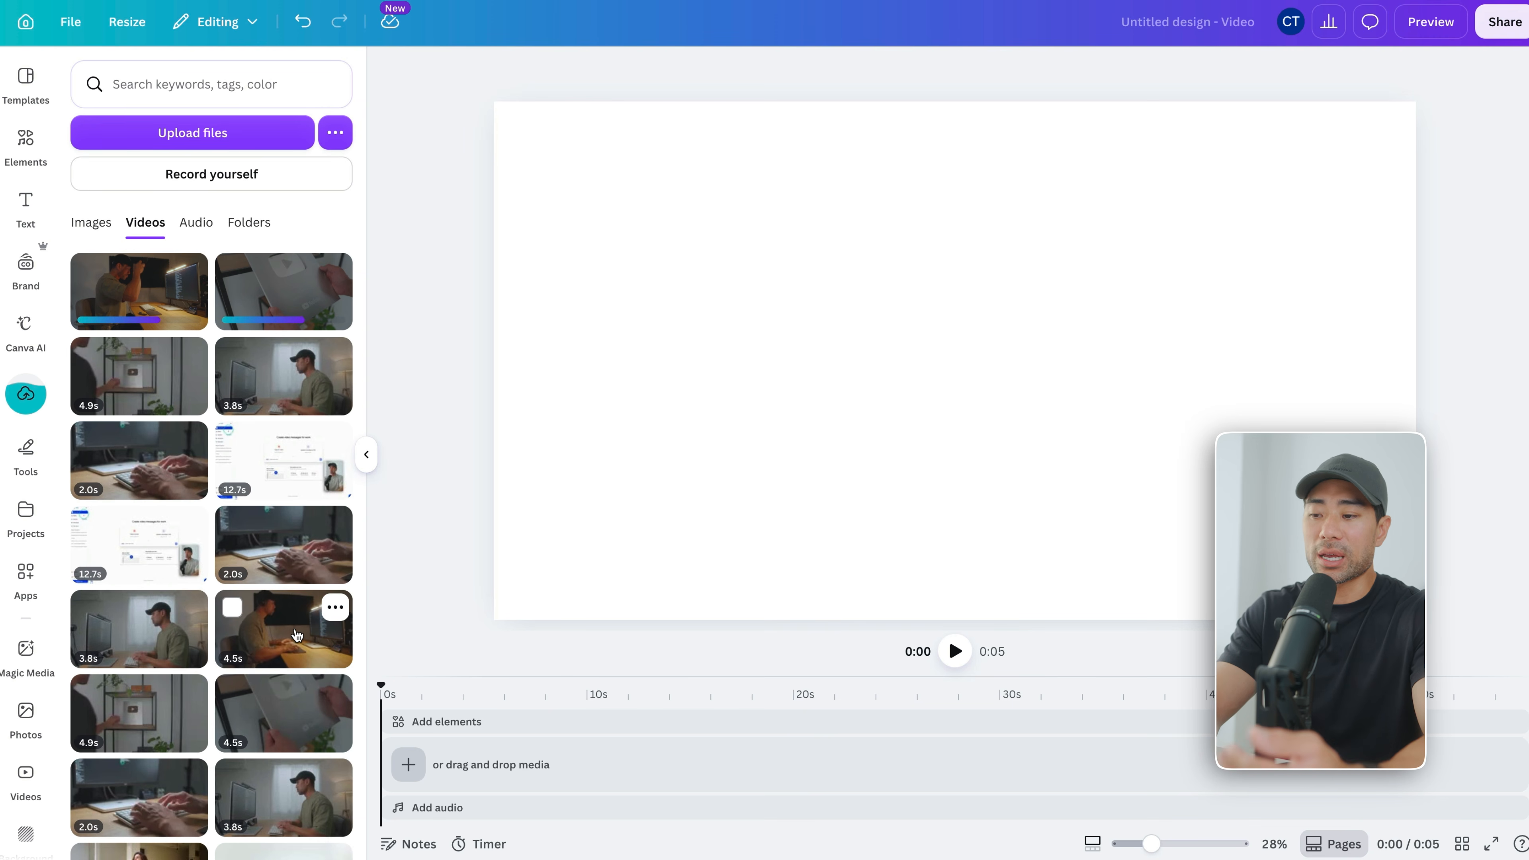
- Place the uploaded 4.5 s clip of the man putting on headphones at the start of the timeline and preview it
click(220, 455)
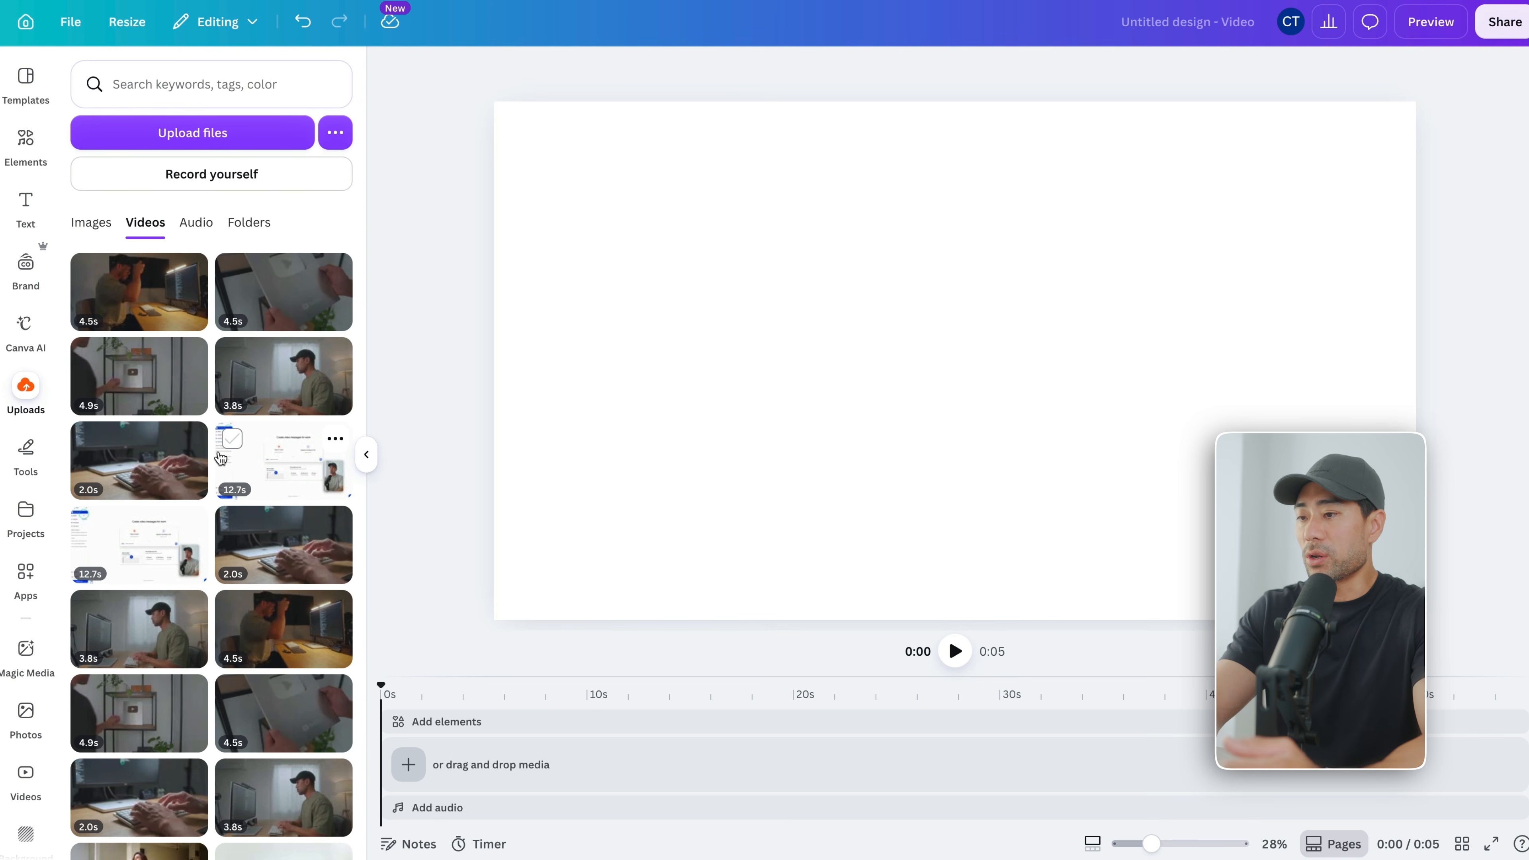
drag(154, 290, 444, 771)
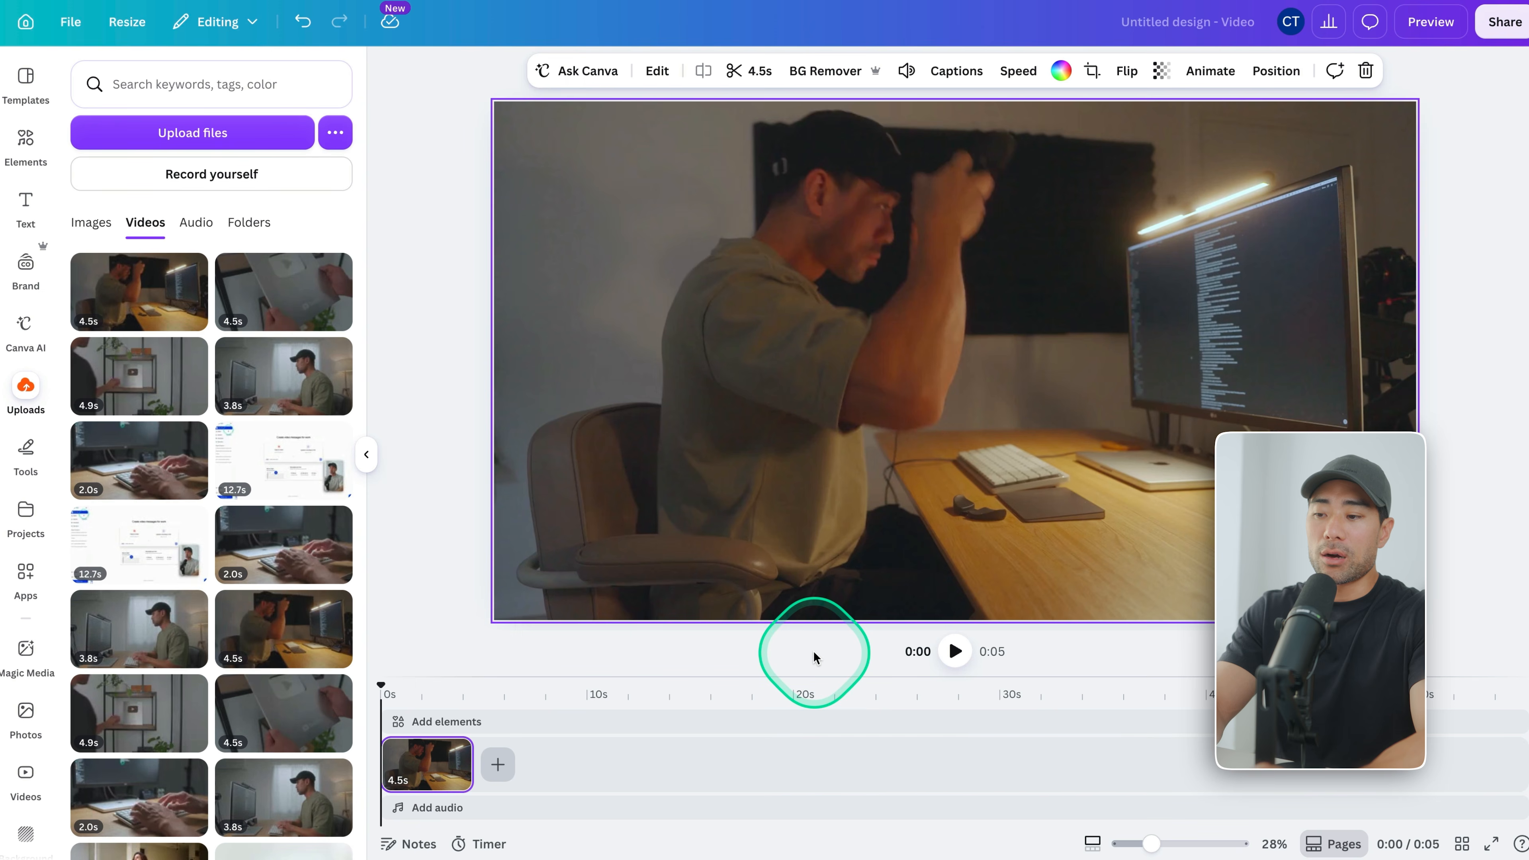
click(962, 659)
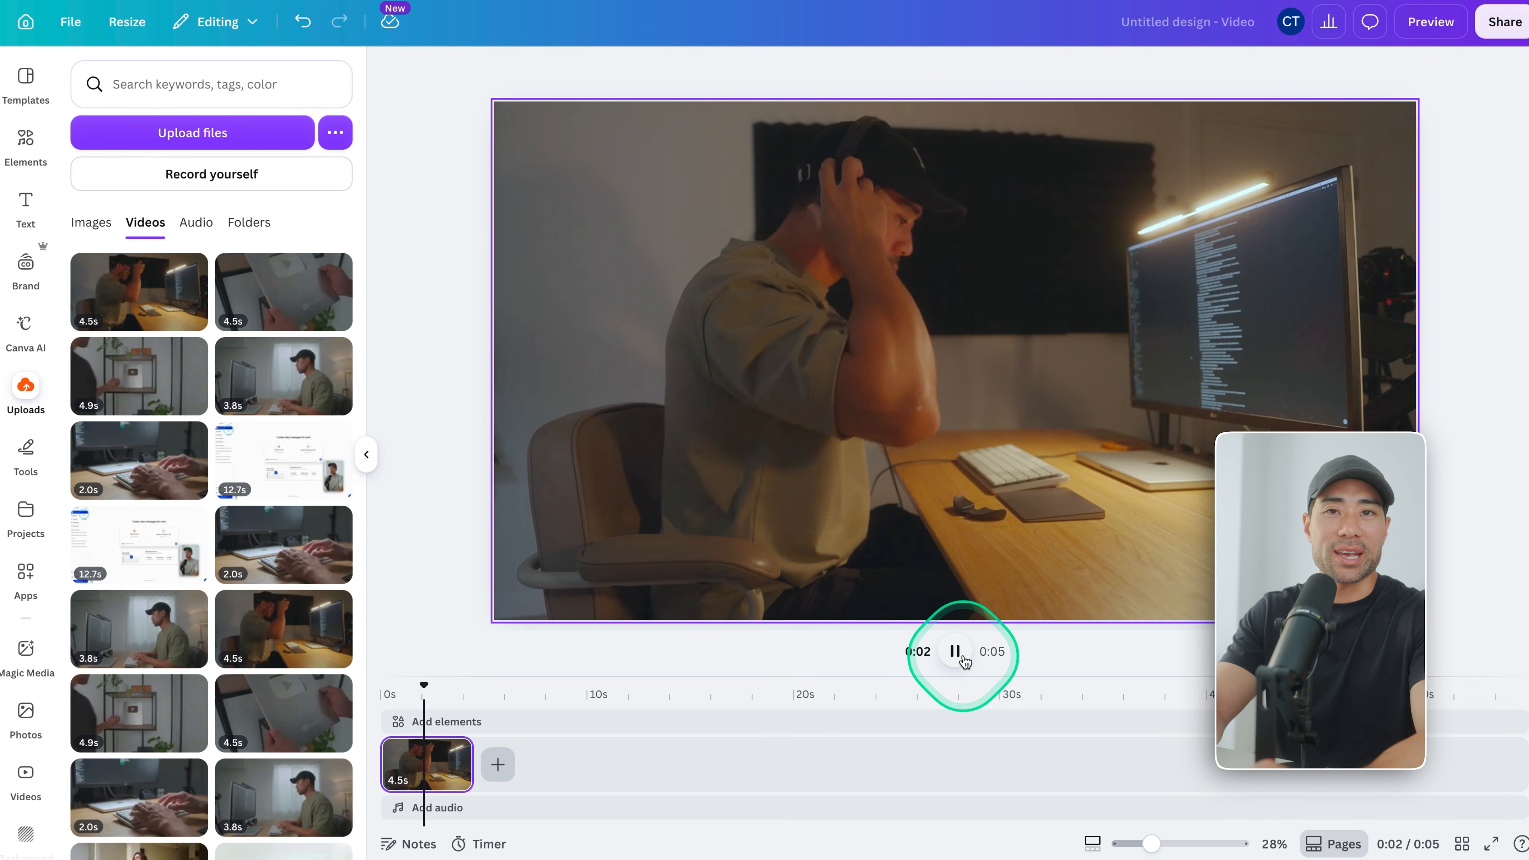
click(963, 659)
click(158, 367)
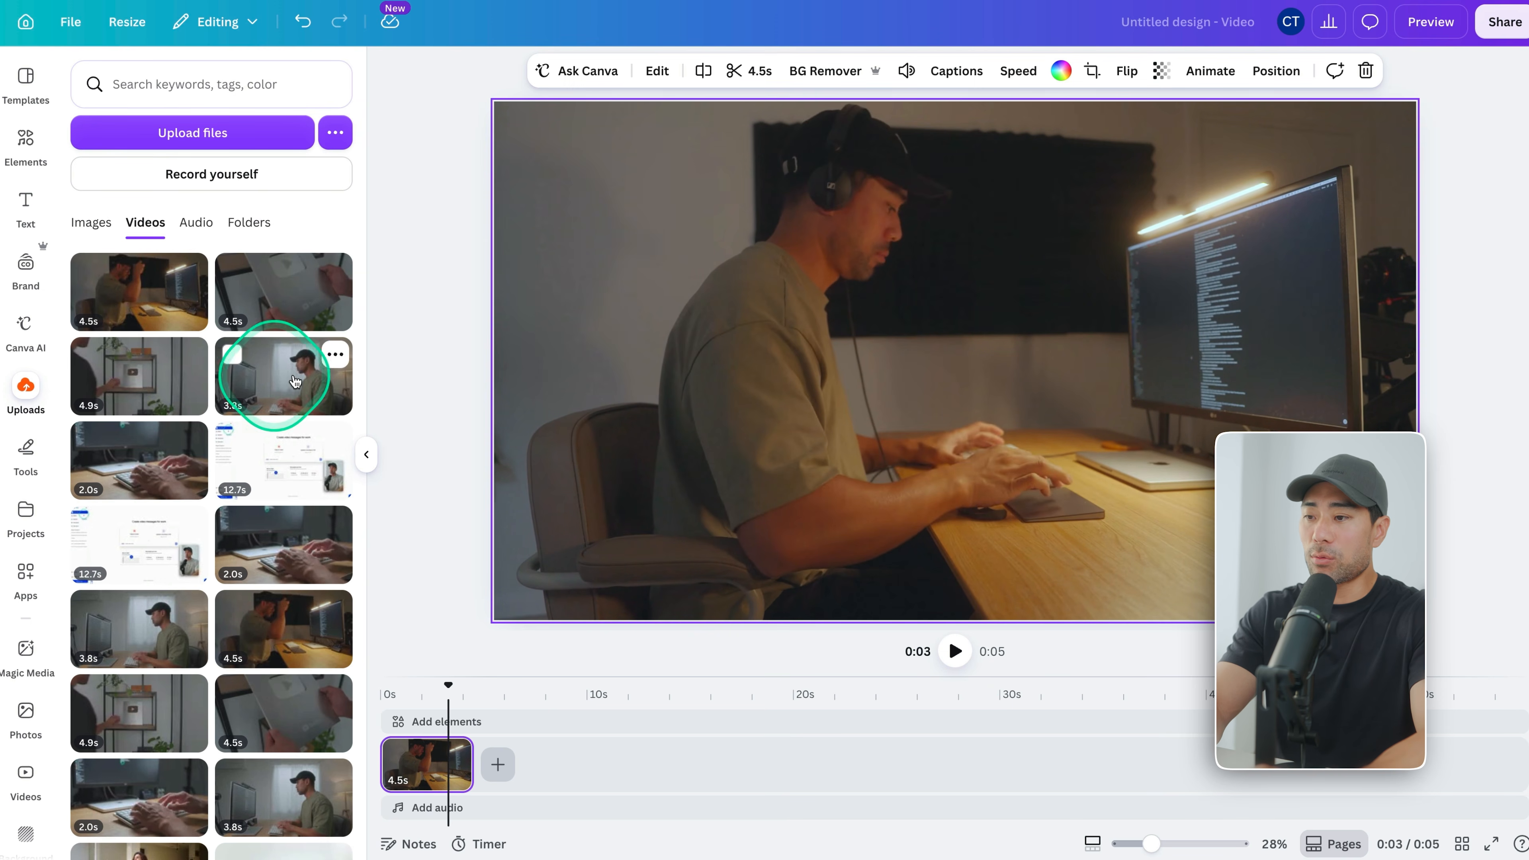
- Append the 3.8 s desk clip, 2.0 s typing clip, 4.9 s award clip and 4.5 s award close-up to the timeline in that order
drag(272, 375, 469, 768)
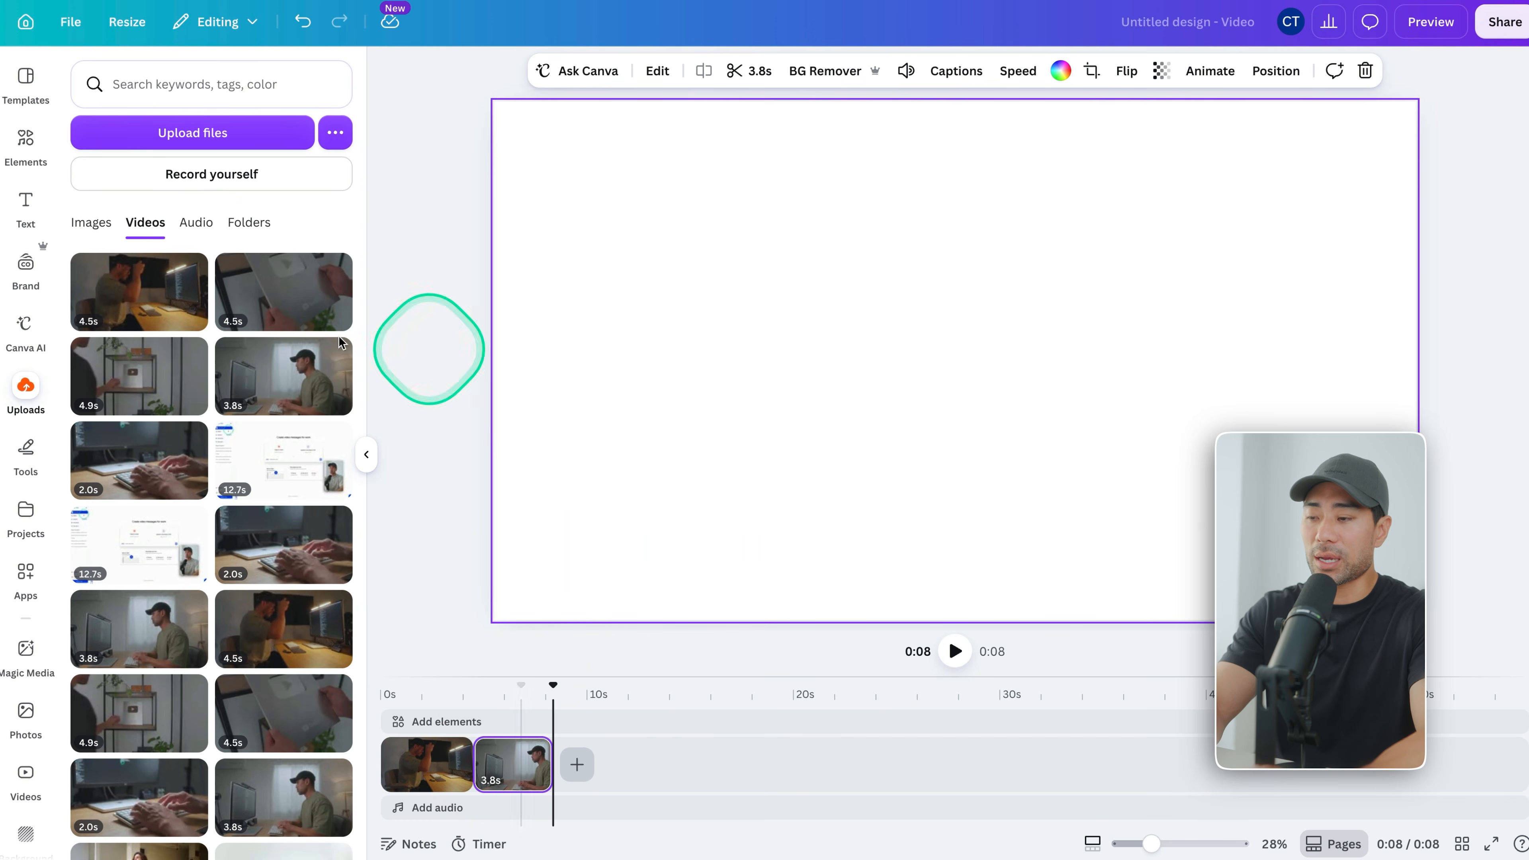
click(509, 701)
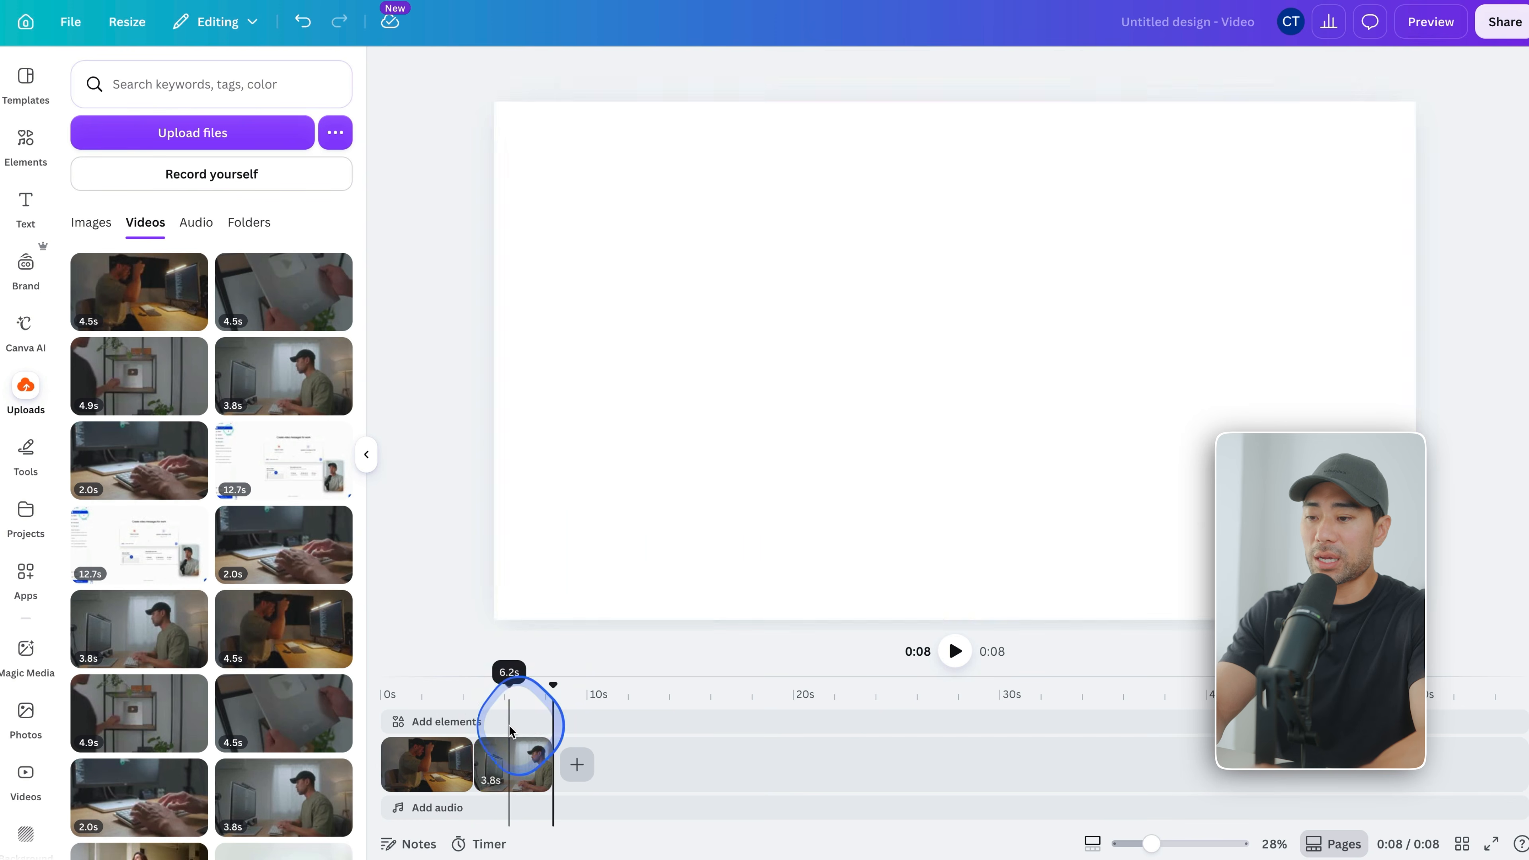
drag(167, 463, 605, 762)
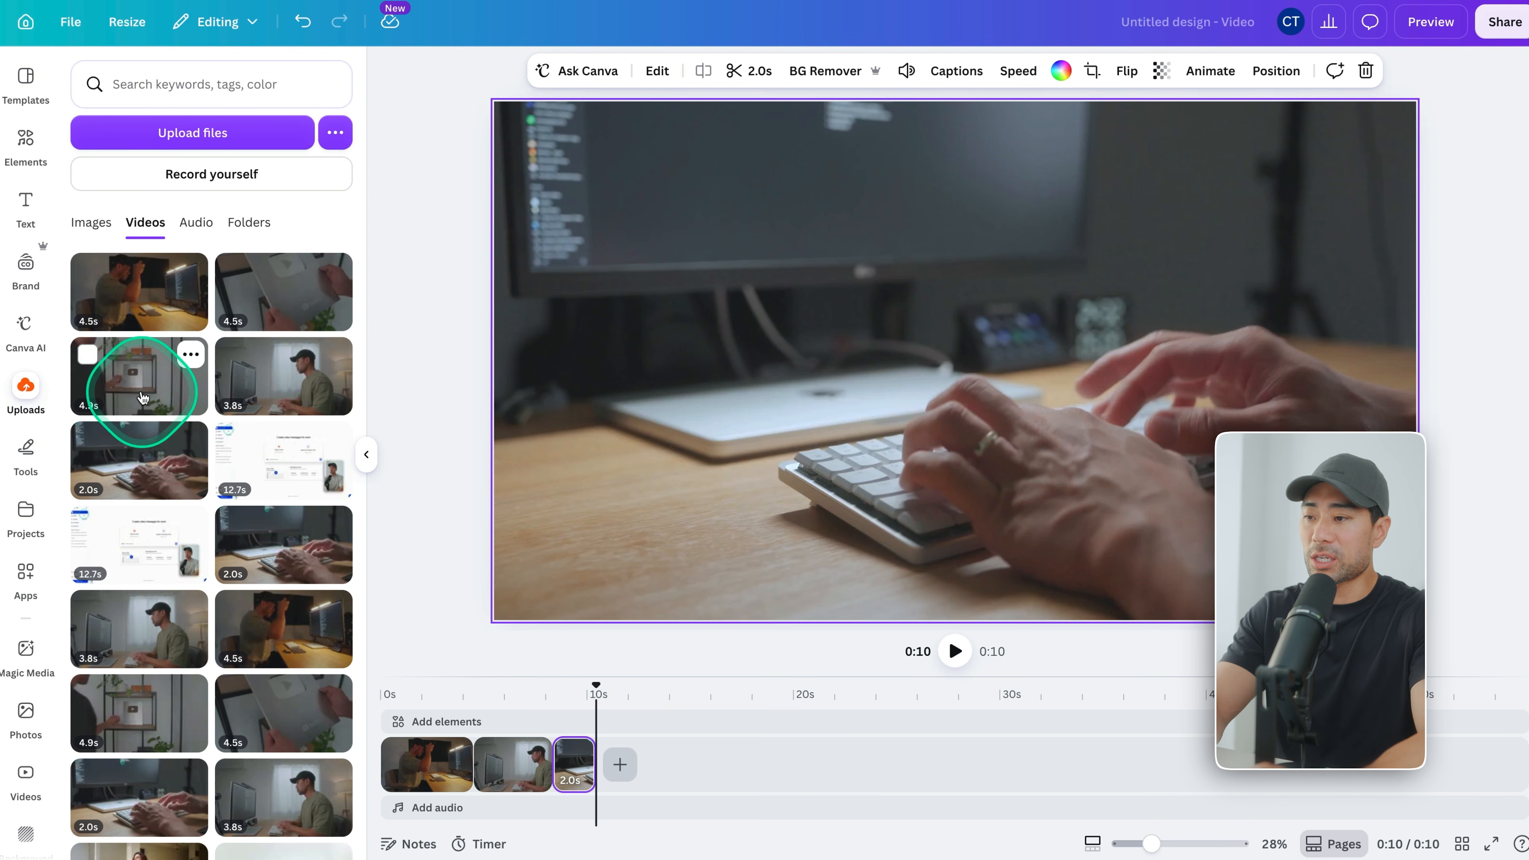
drag(120, 413, 614, 753)
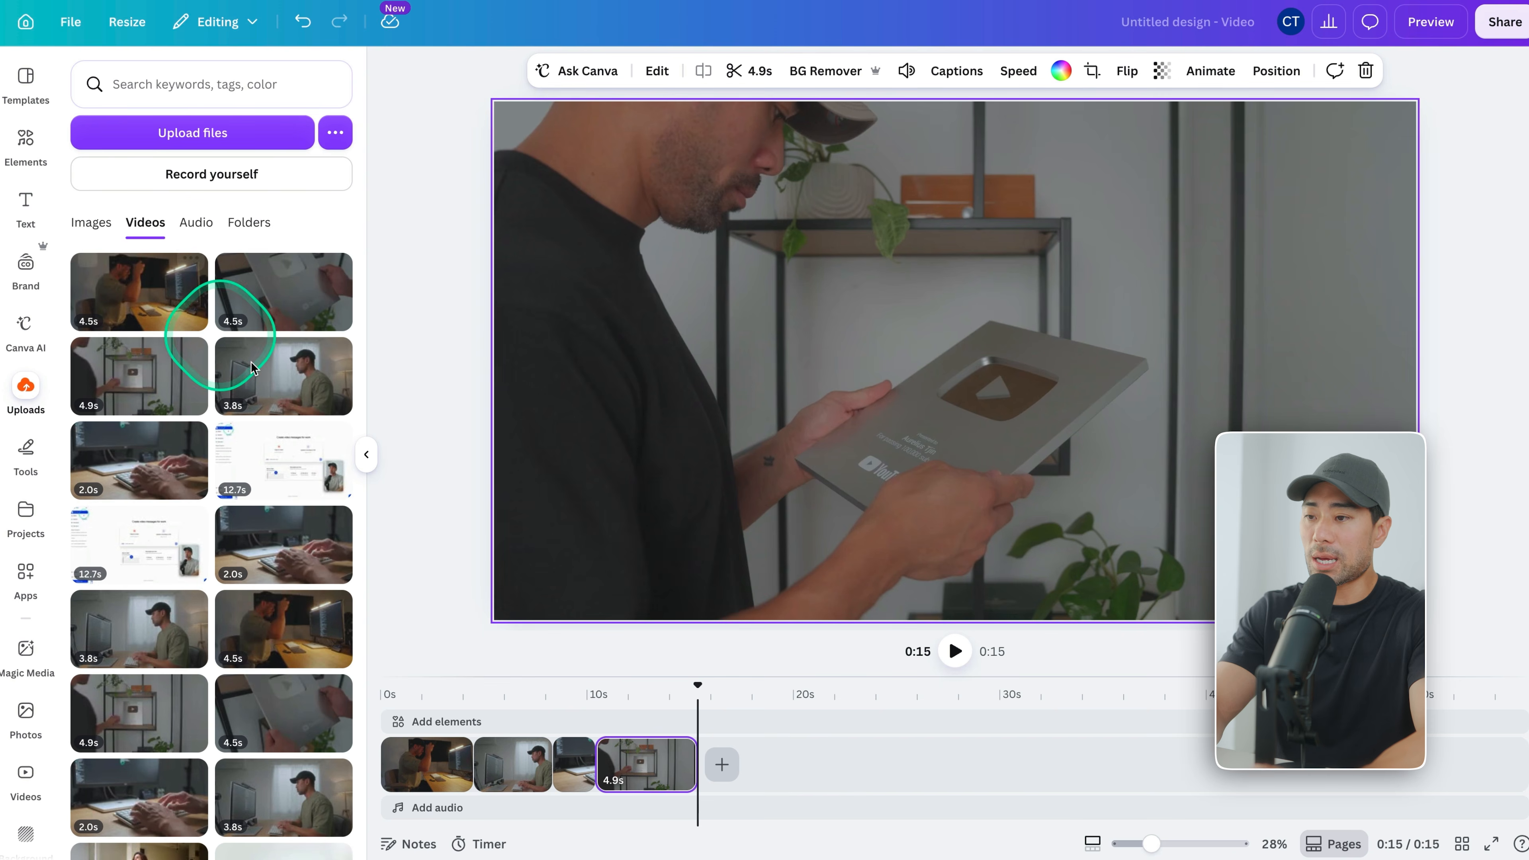
drag(283, 290, 707, 759)
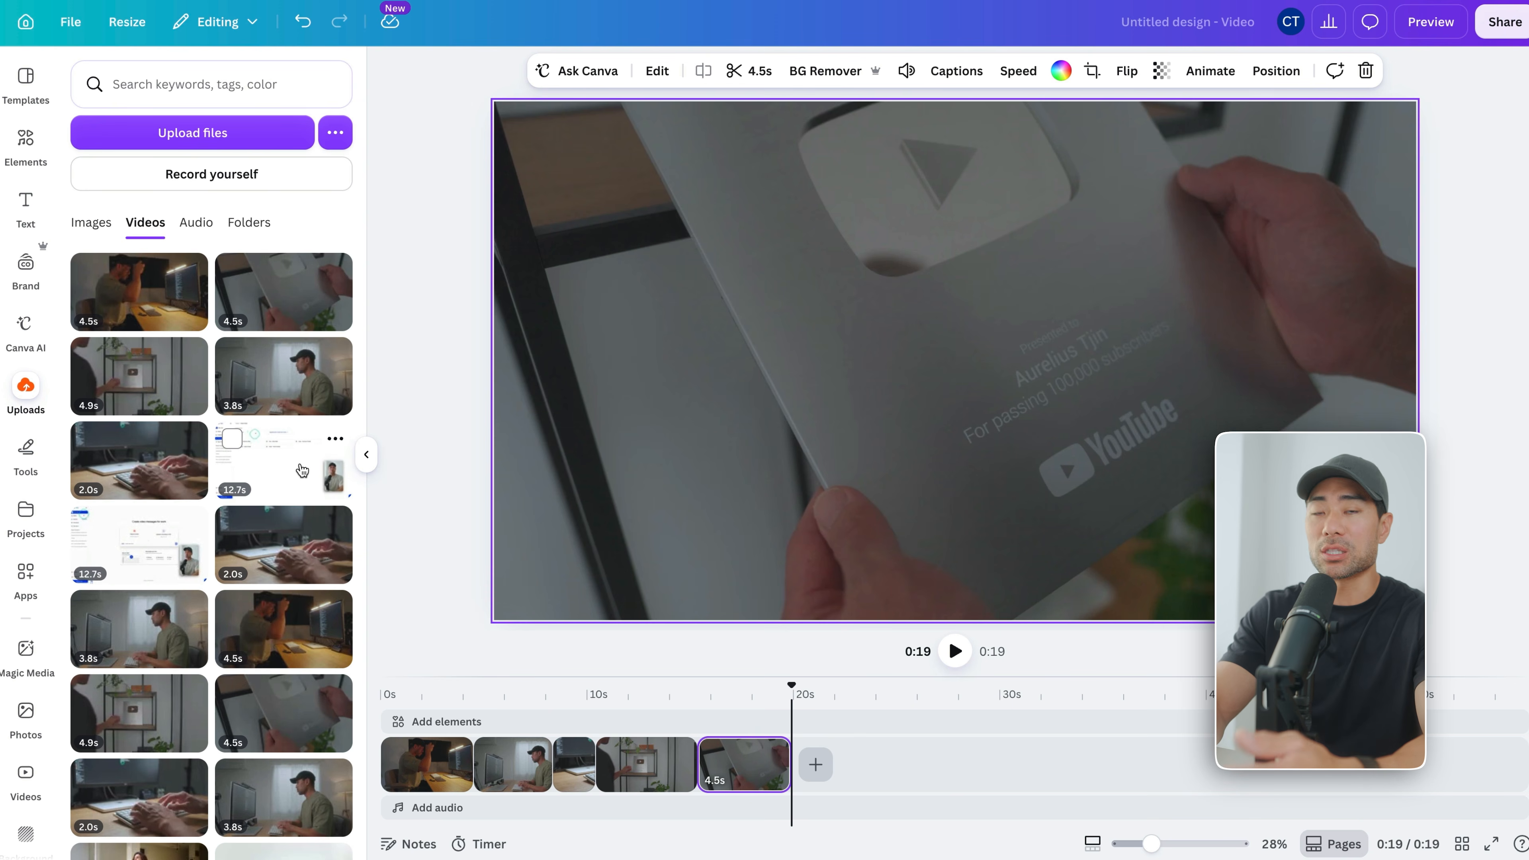
- Play back the assembled clip sequence and collapse the uploads library to widen the timeline view
click(416, 690)
click(956, 652)
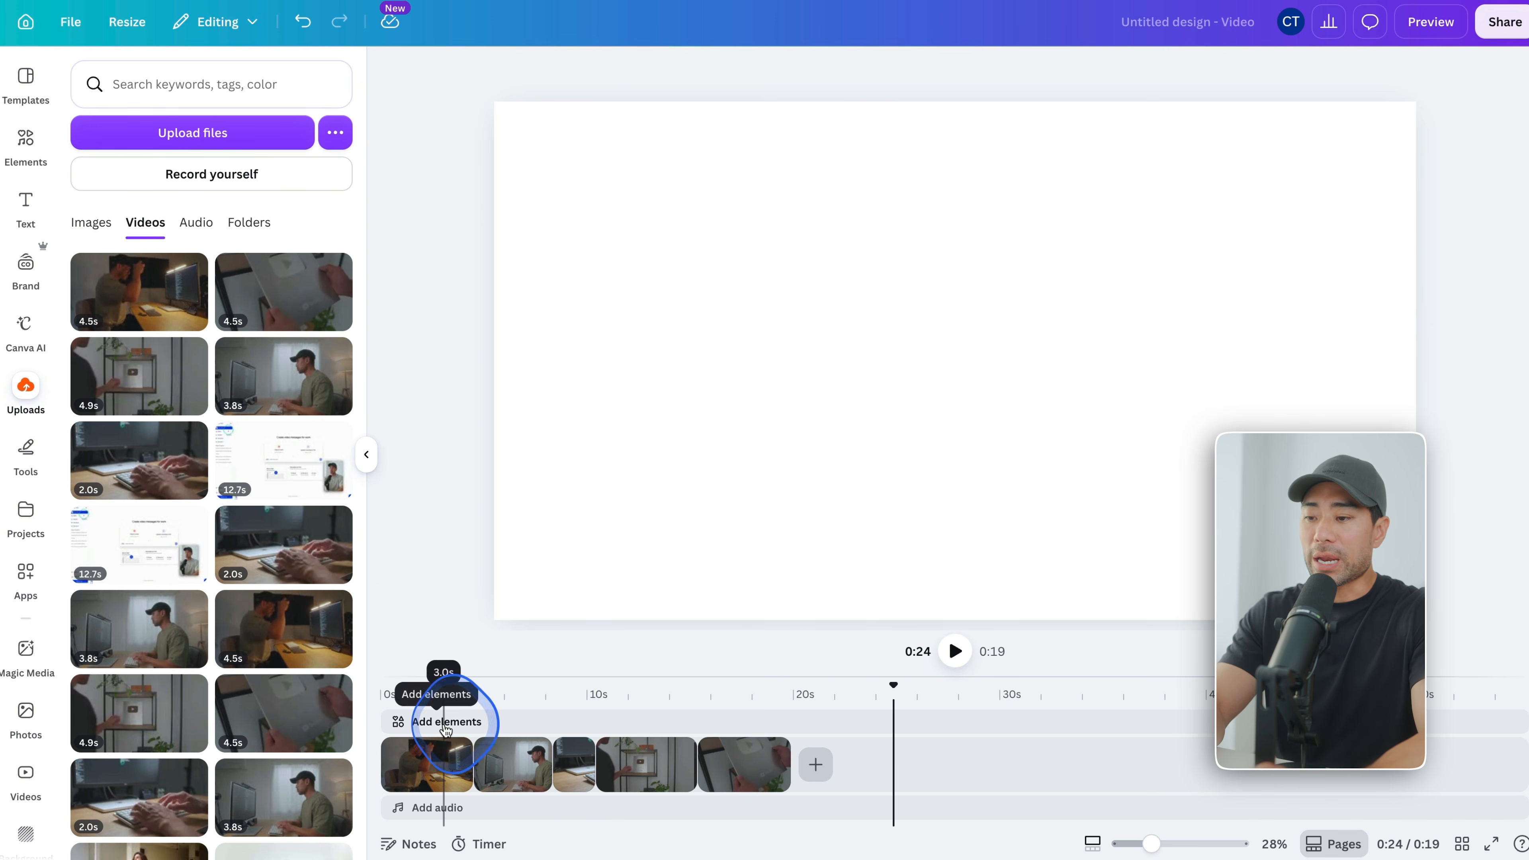
click(513, 710)
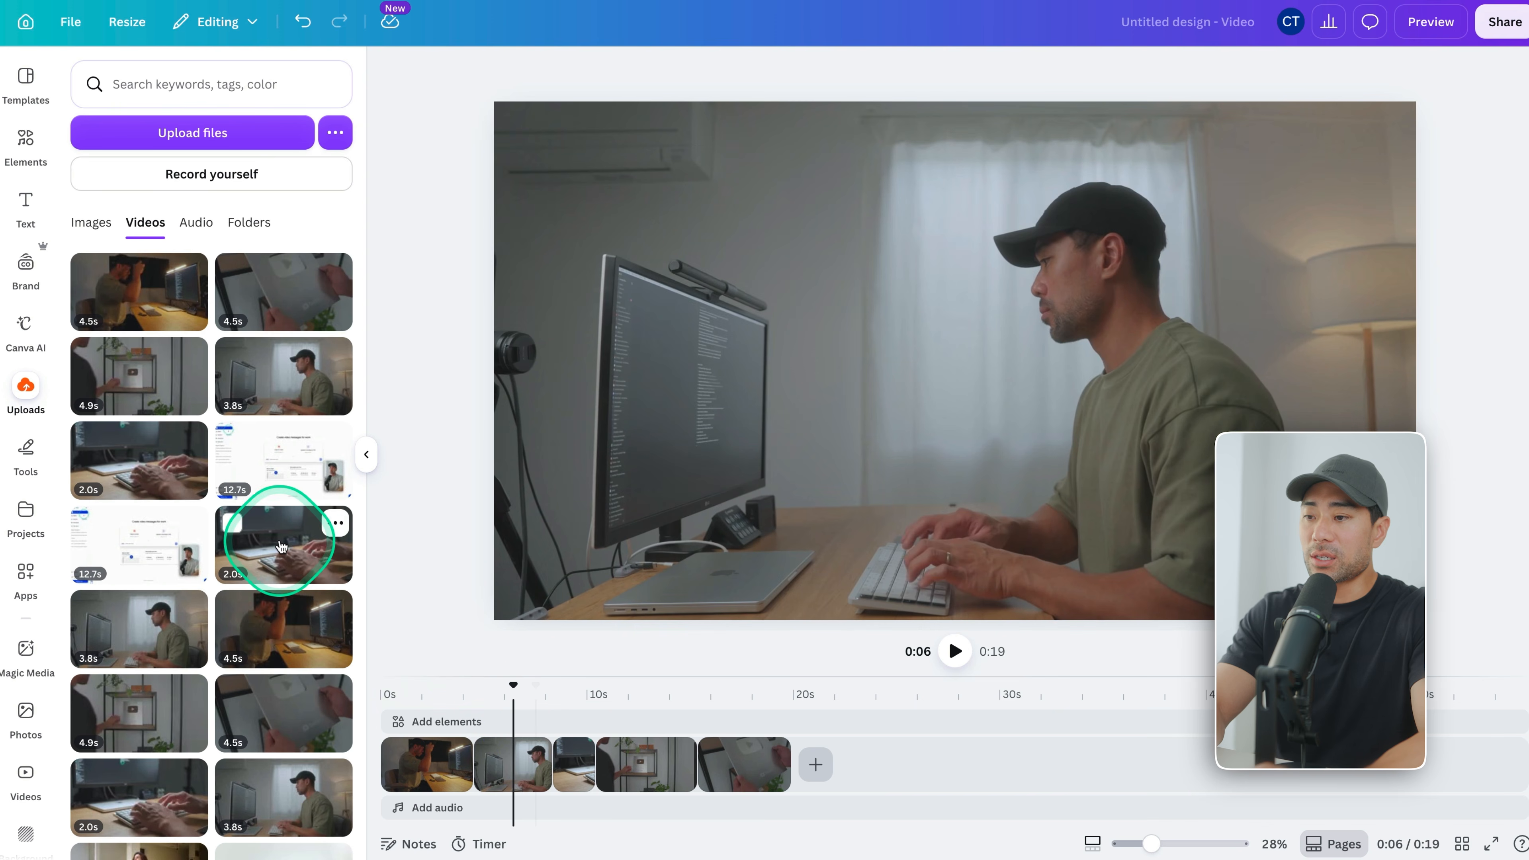
click(367, 457)
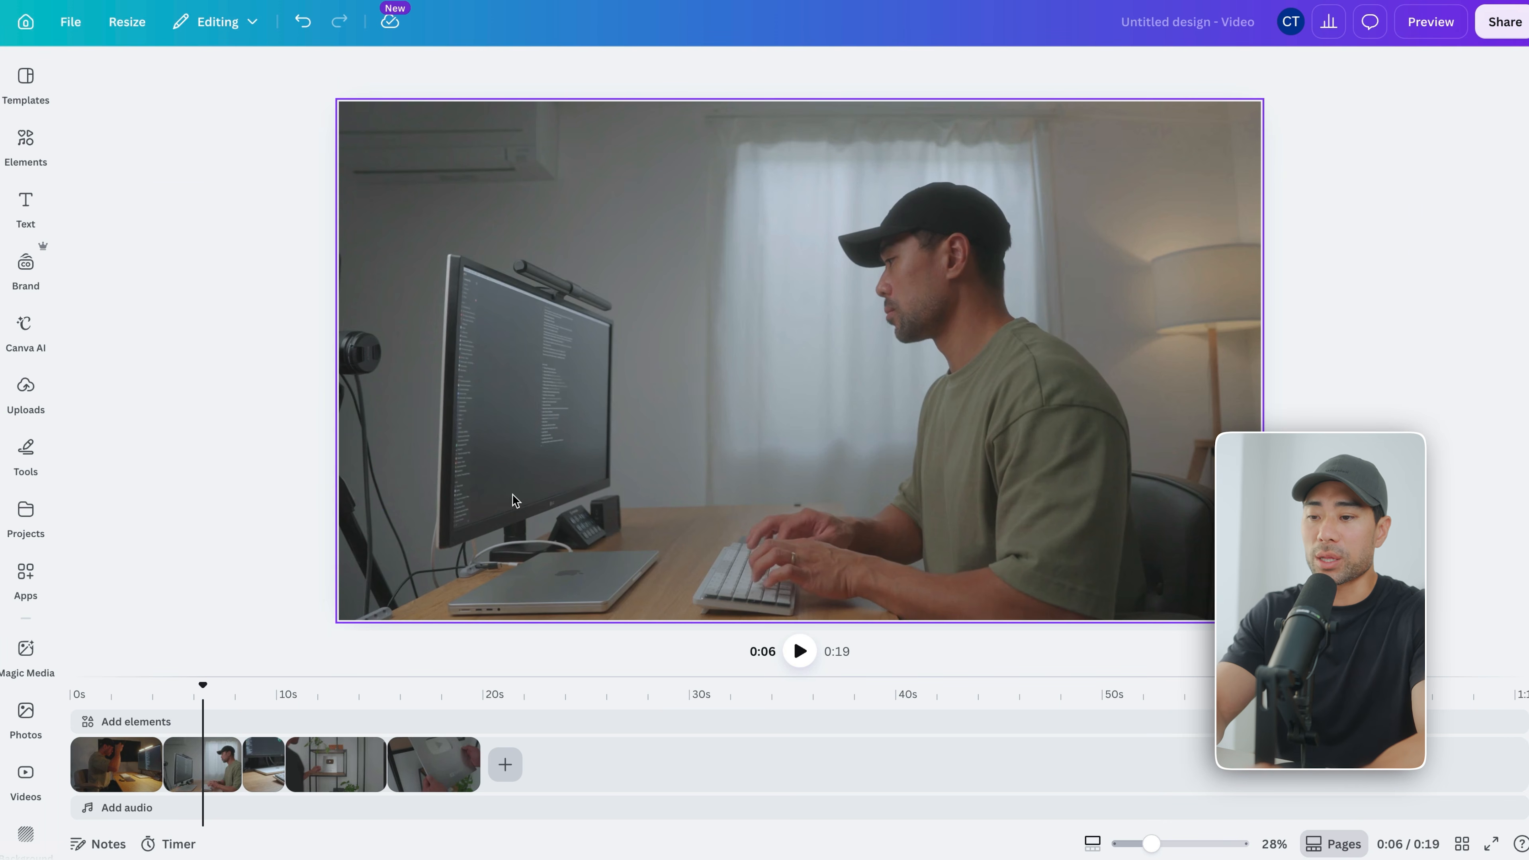
click(109, 696)
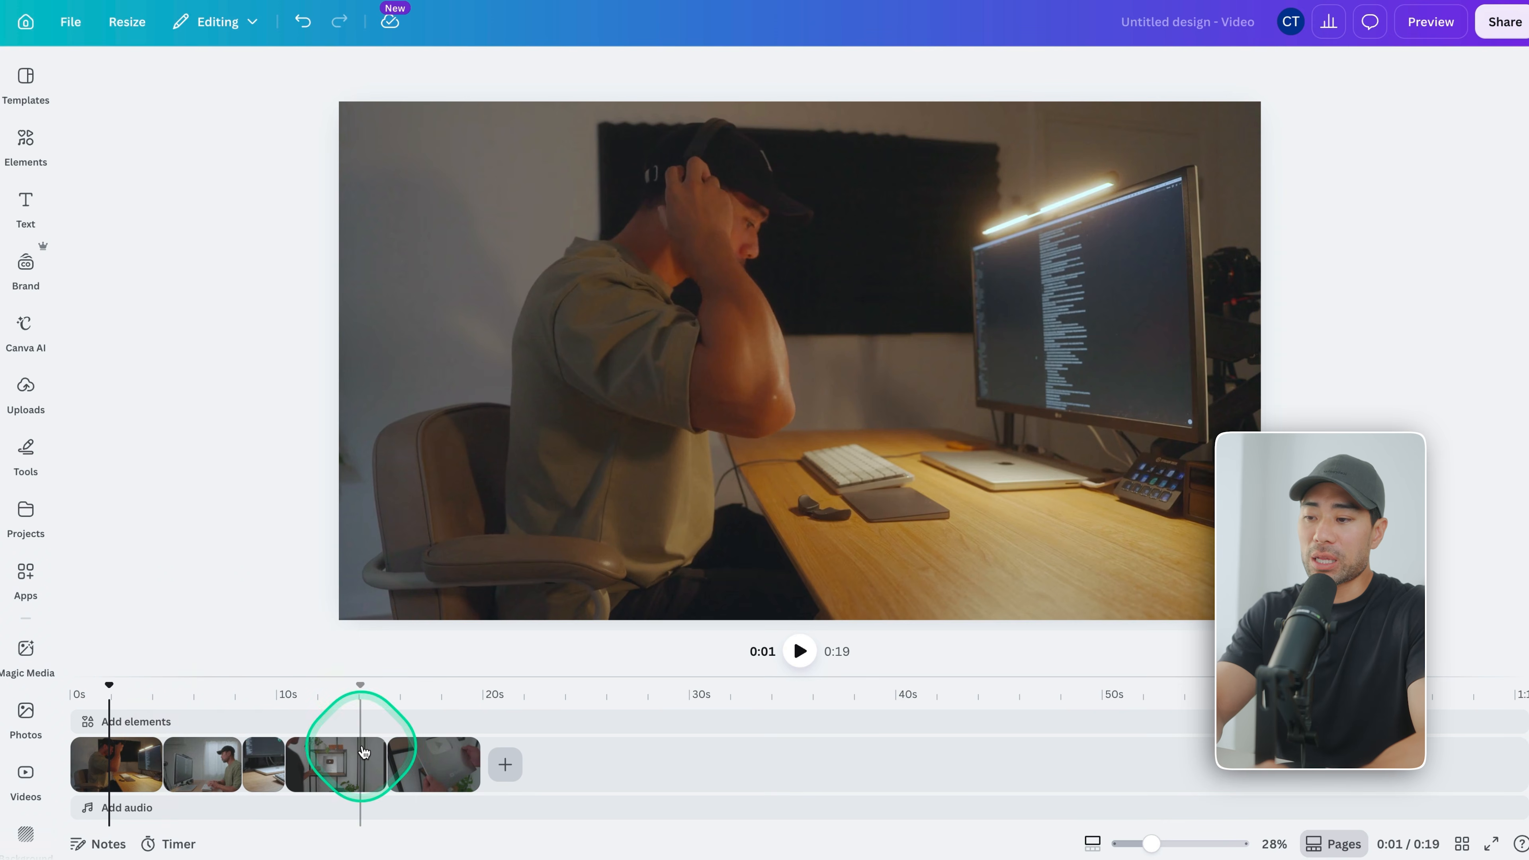
- Examine the filters, apps, video speed and transitions offered for editing the first clip
click(129, 777)
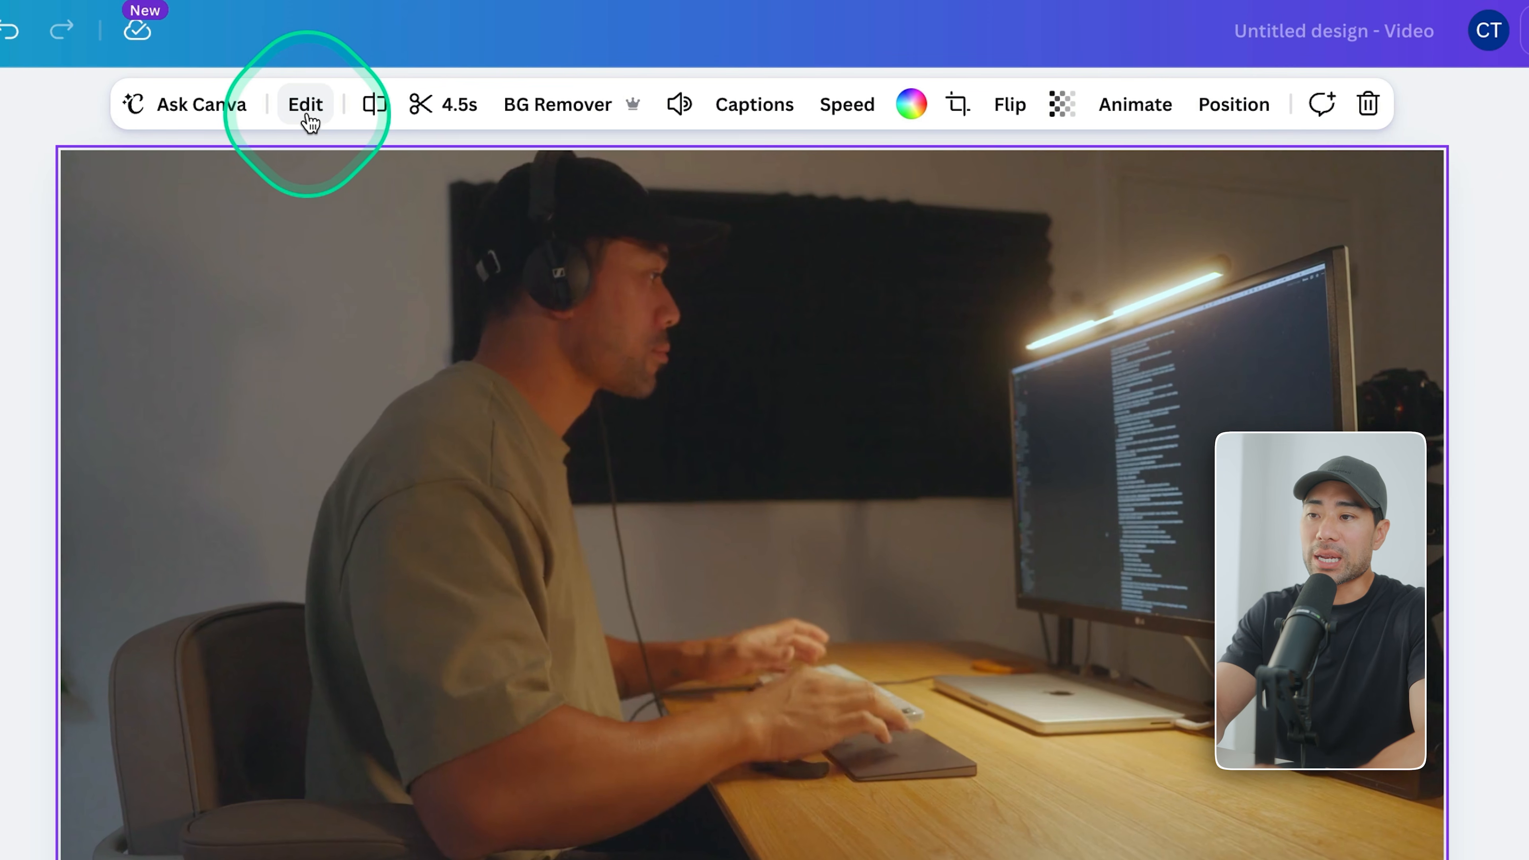
click(310, 121)
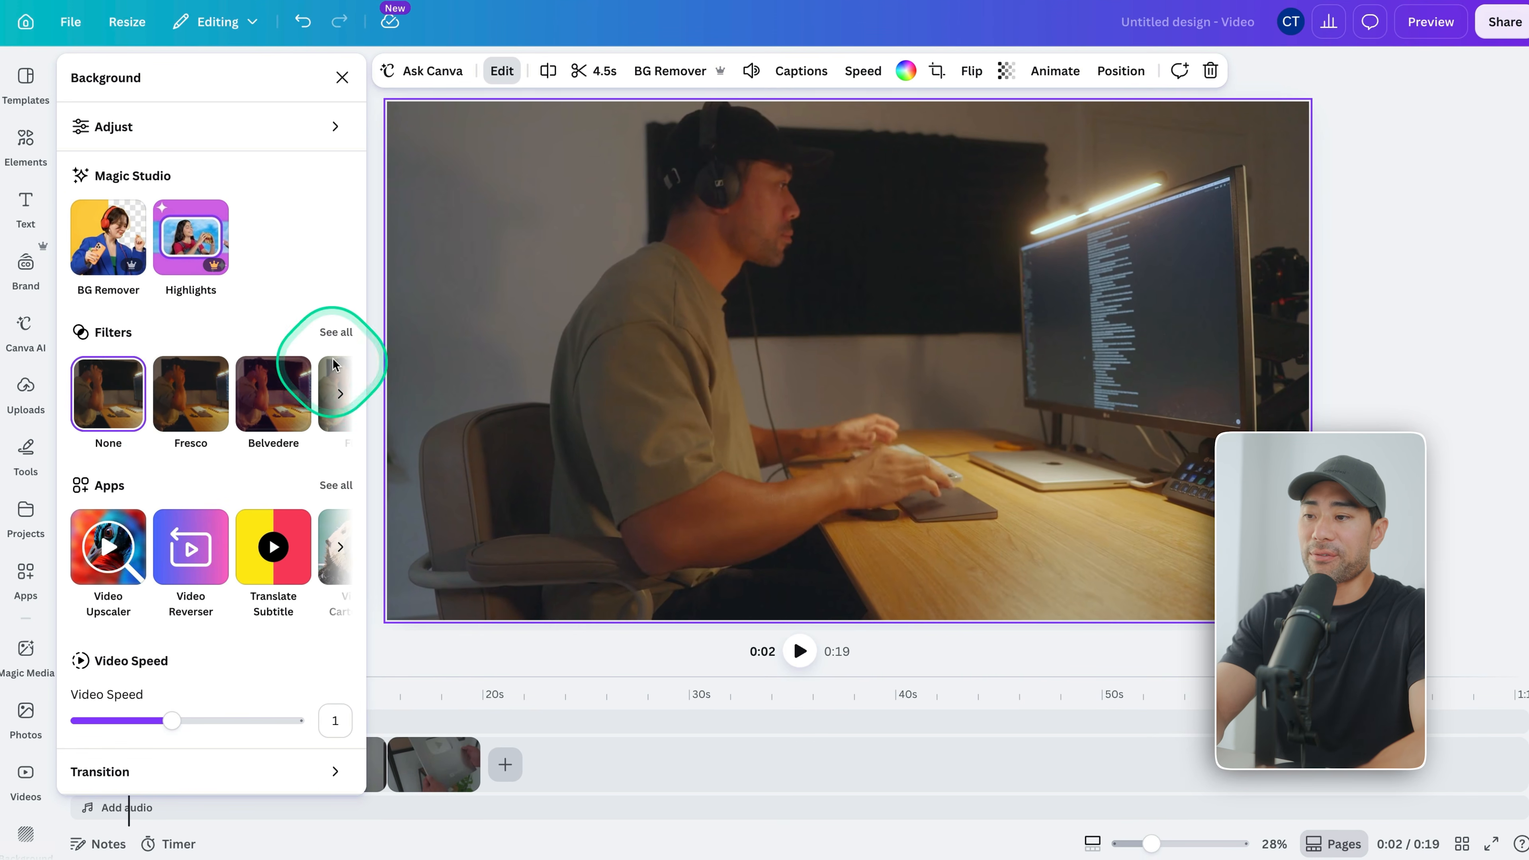
scroll(224, 423, right, 5)
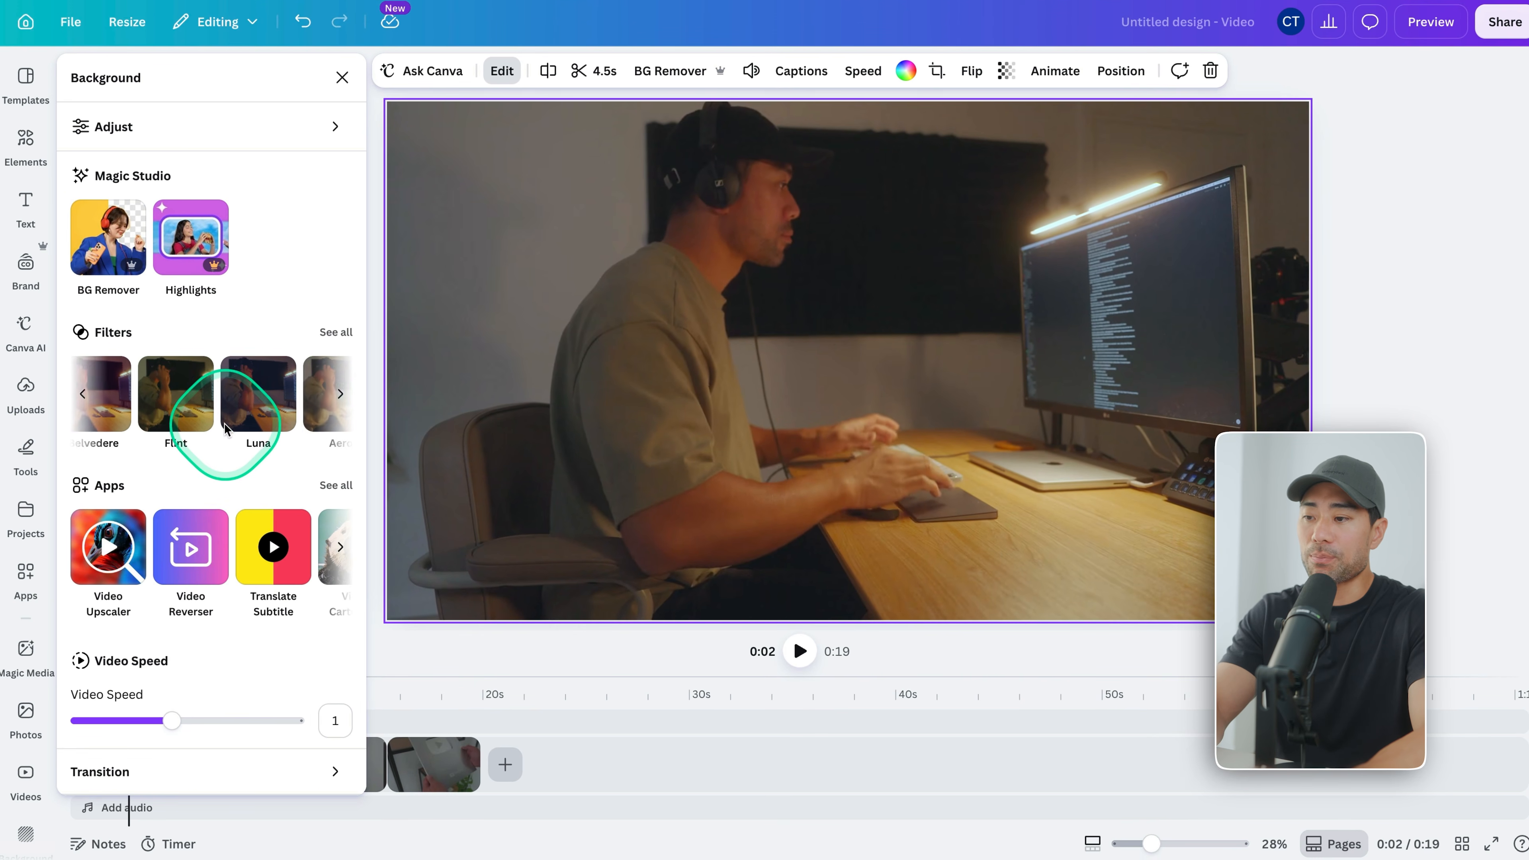
scroll(221, 547, right, 3)
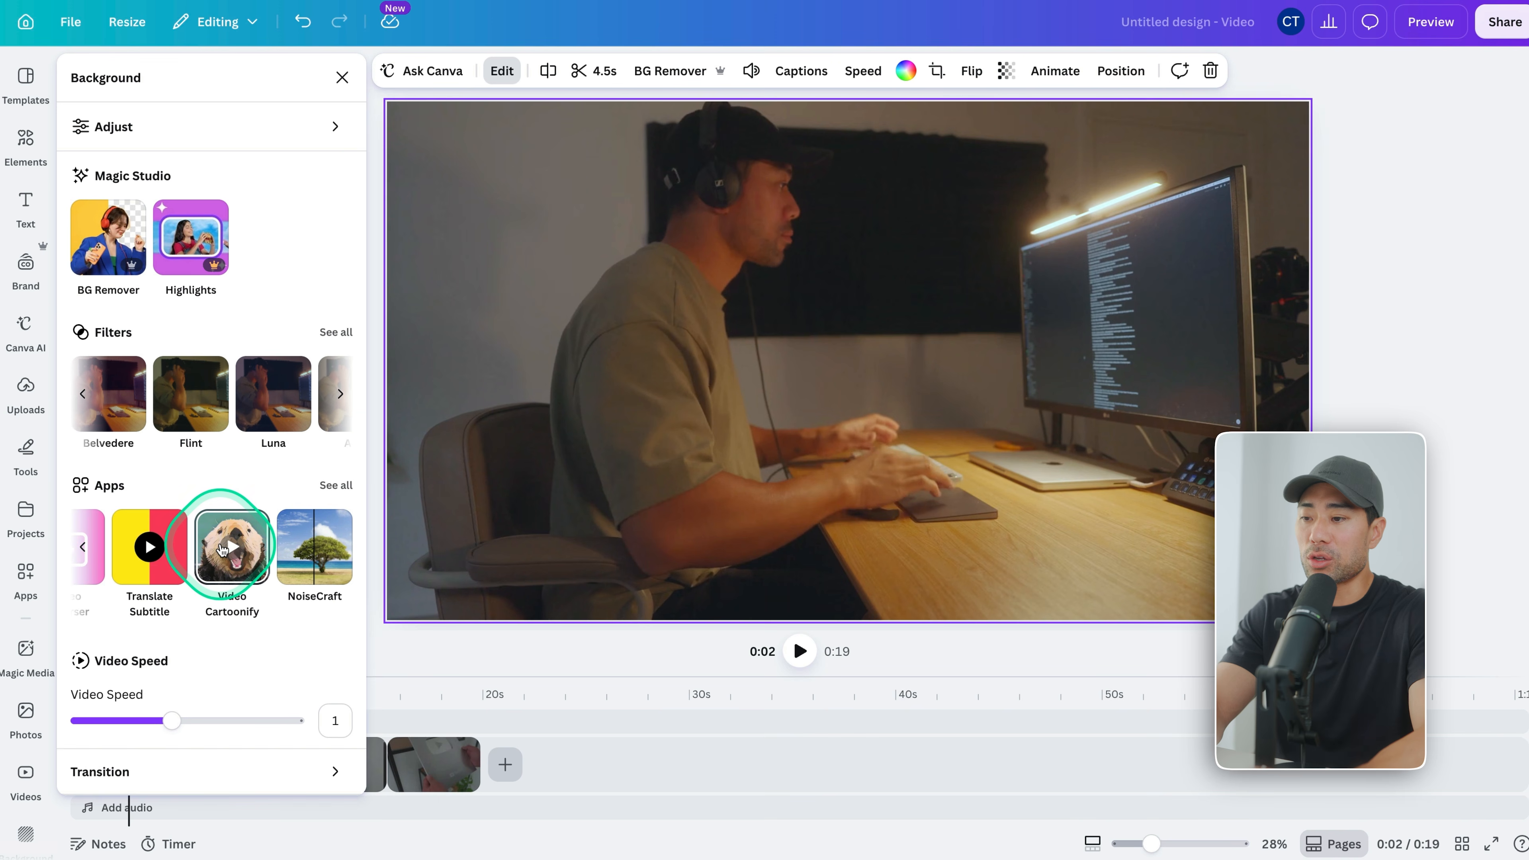
scroll(222, 547, left, 3)
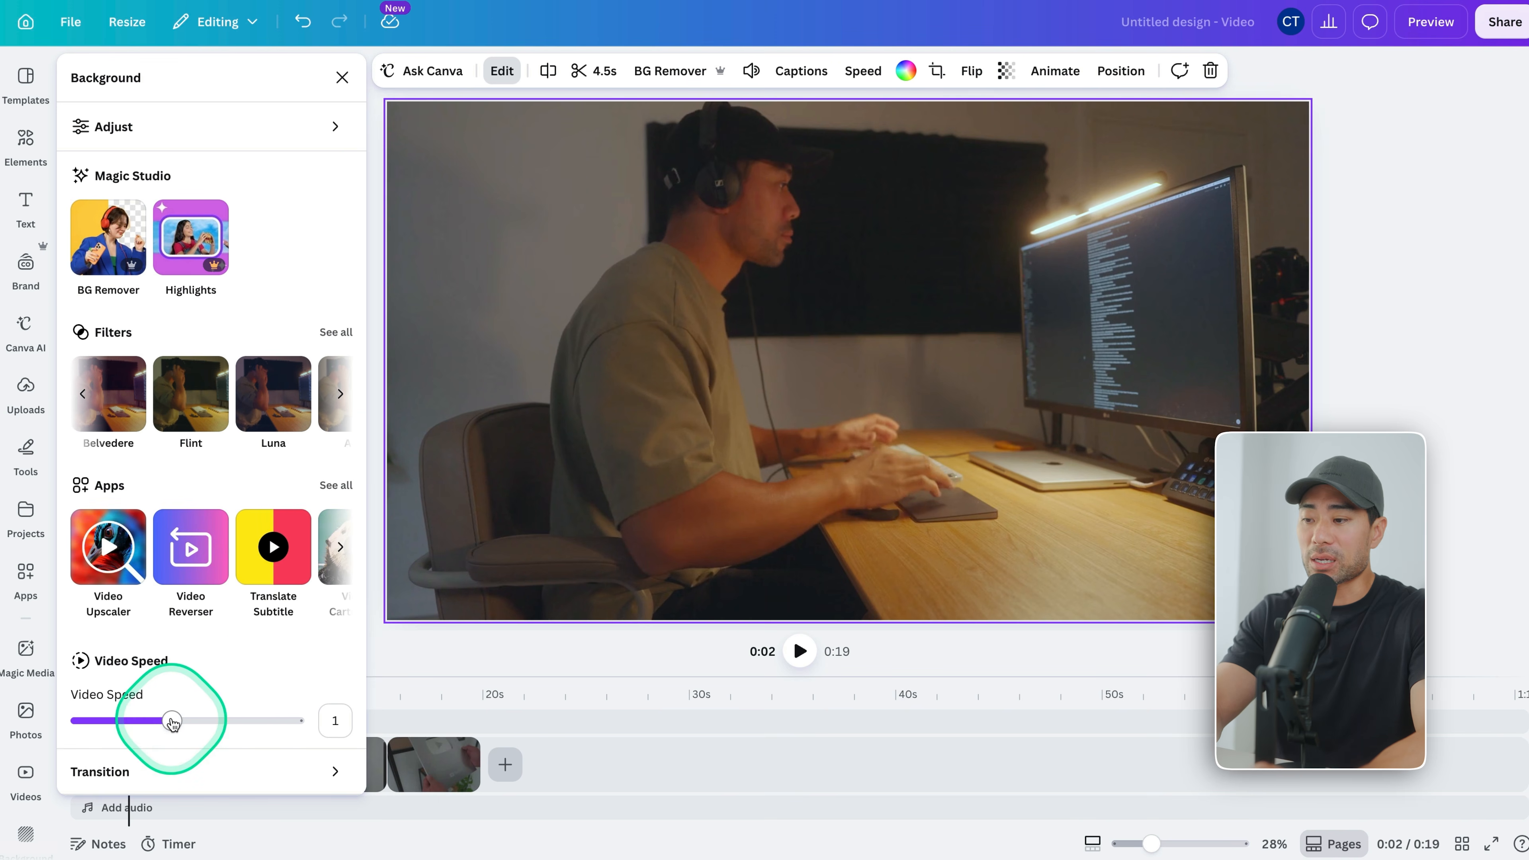
click(232, 772)
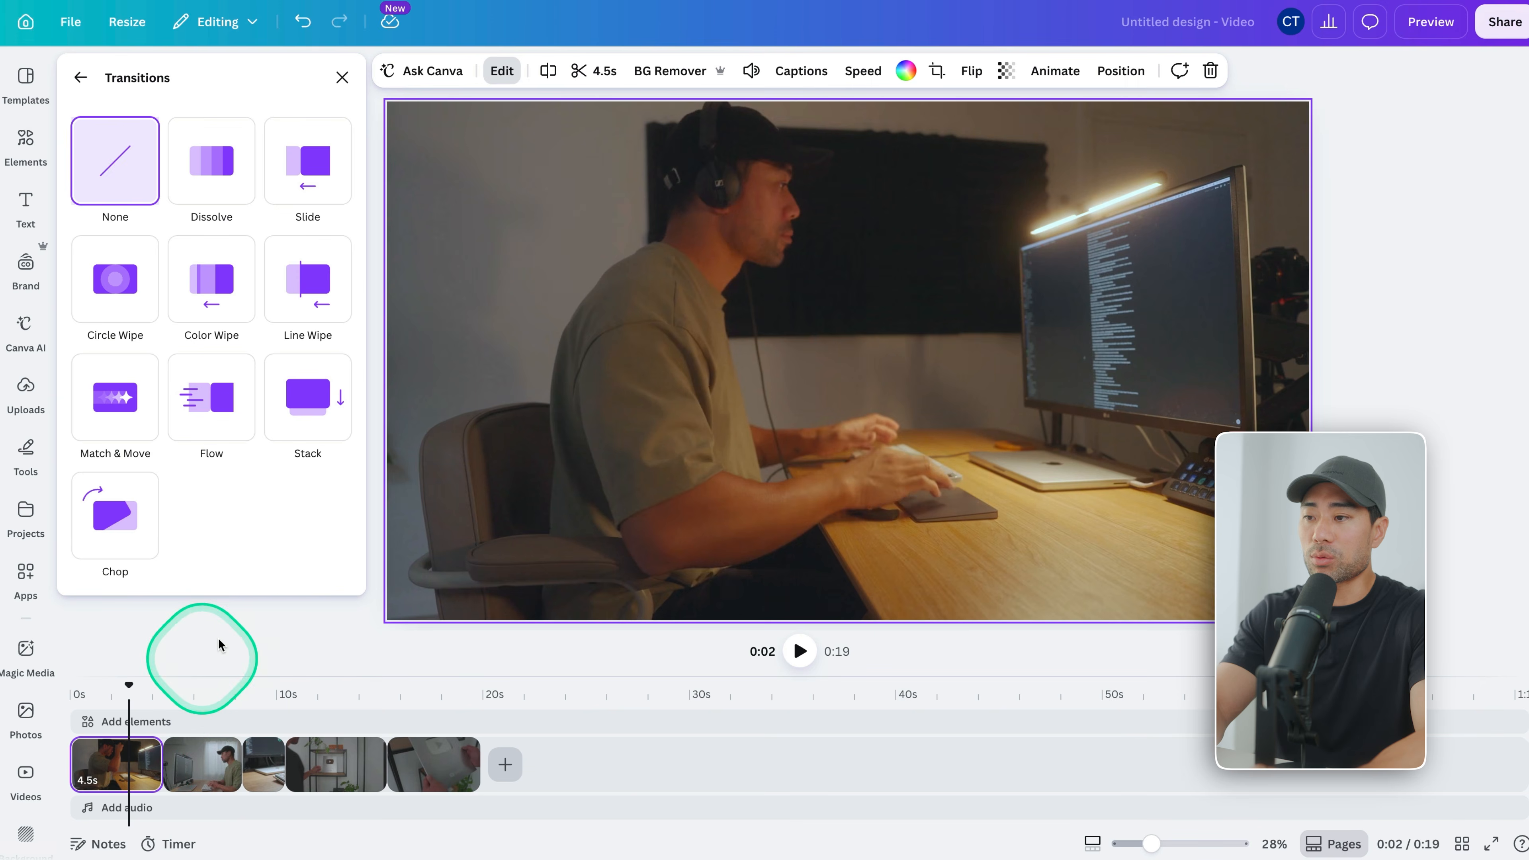
click(80, 77)
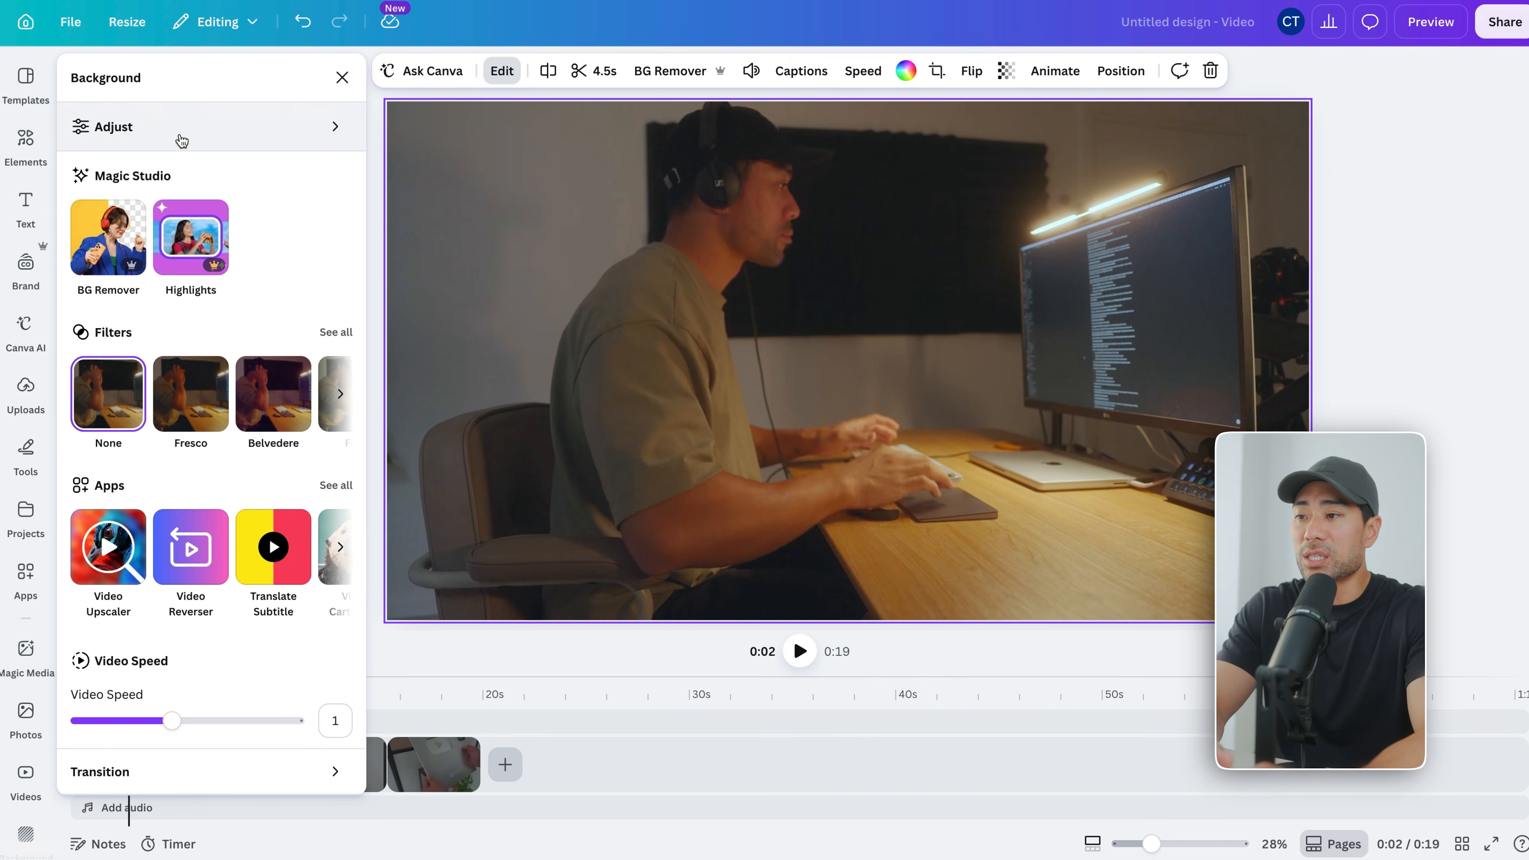
- Try the temperature, shadows and auto-adjust corrections on the first clip, undo the auto-adjustment and leave the clip's editing options
click(182, 141)
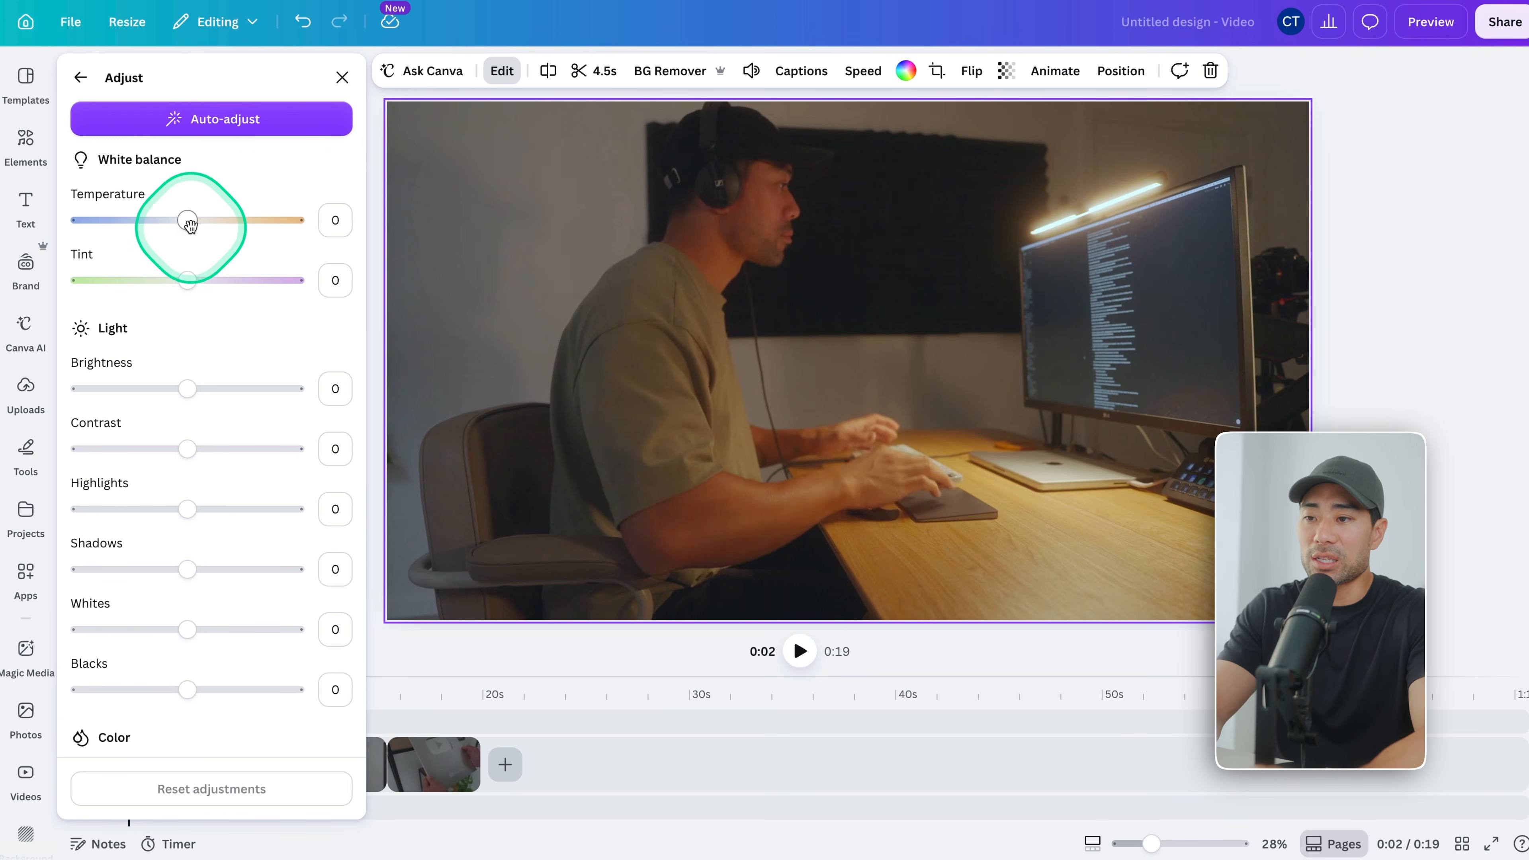
mouse_move(189, 221)
mouse_down()
mouse_move(255, 223)
mouse_move(116, 219)
mouse_move(185, 225)
mouse_up()
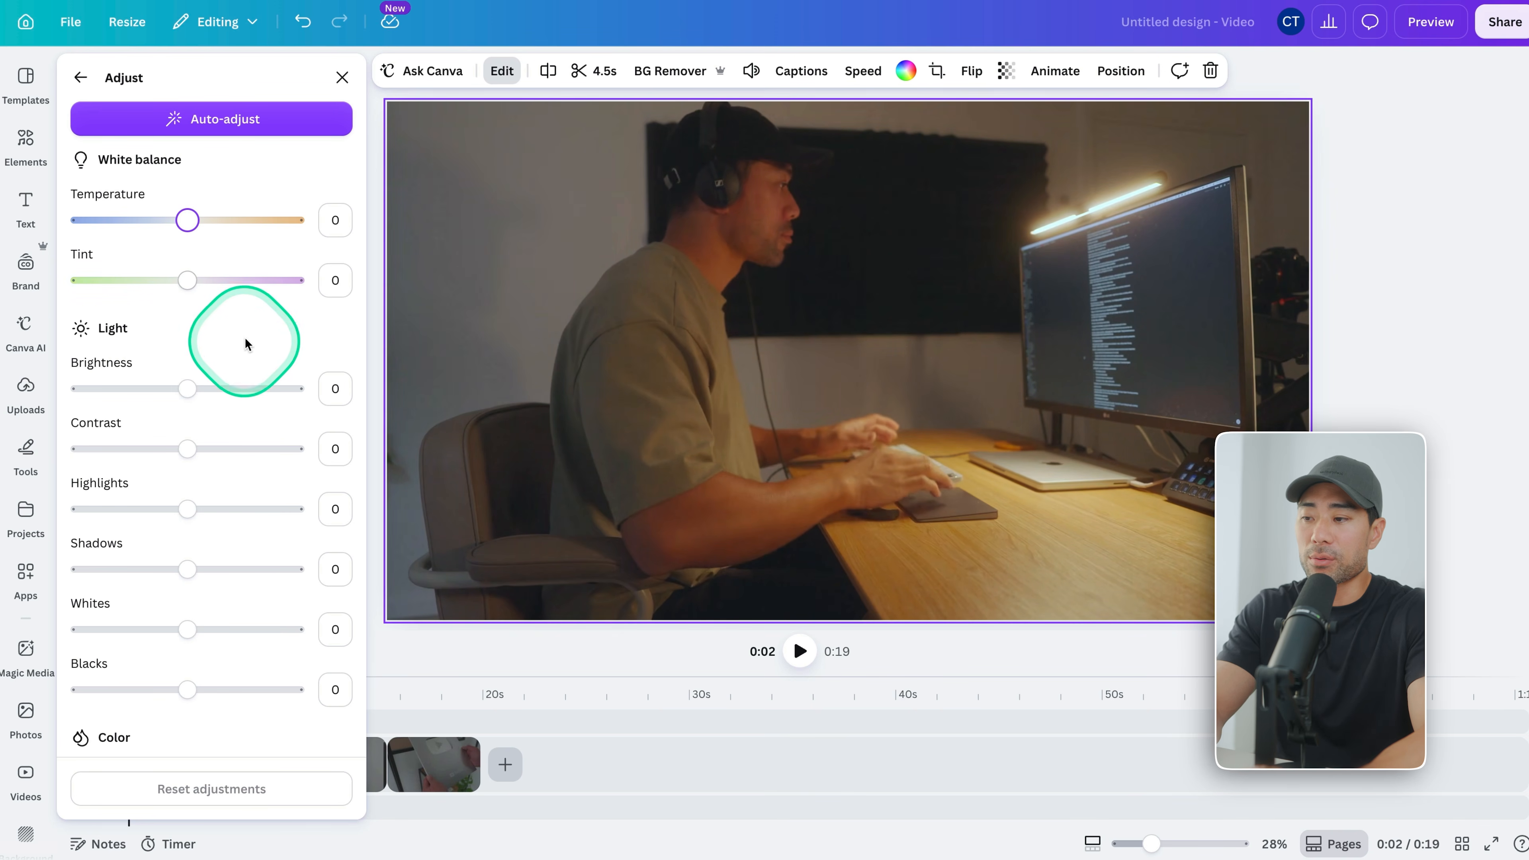
mouse_move(191, 569)
mouse_down()
mouse_move(239, 568)
mouse_move(163, 567)
mouse_up()
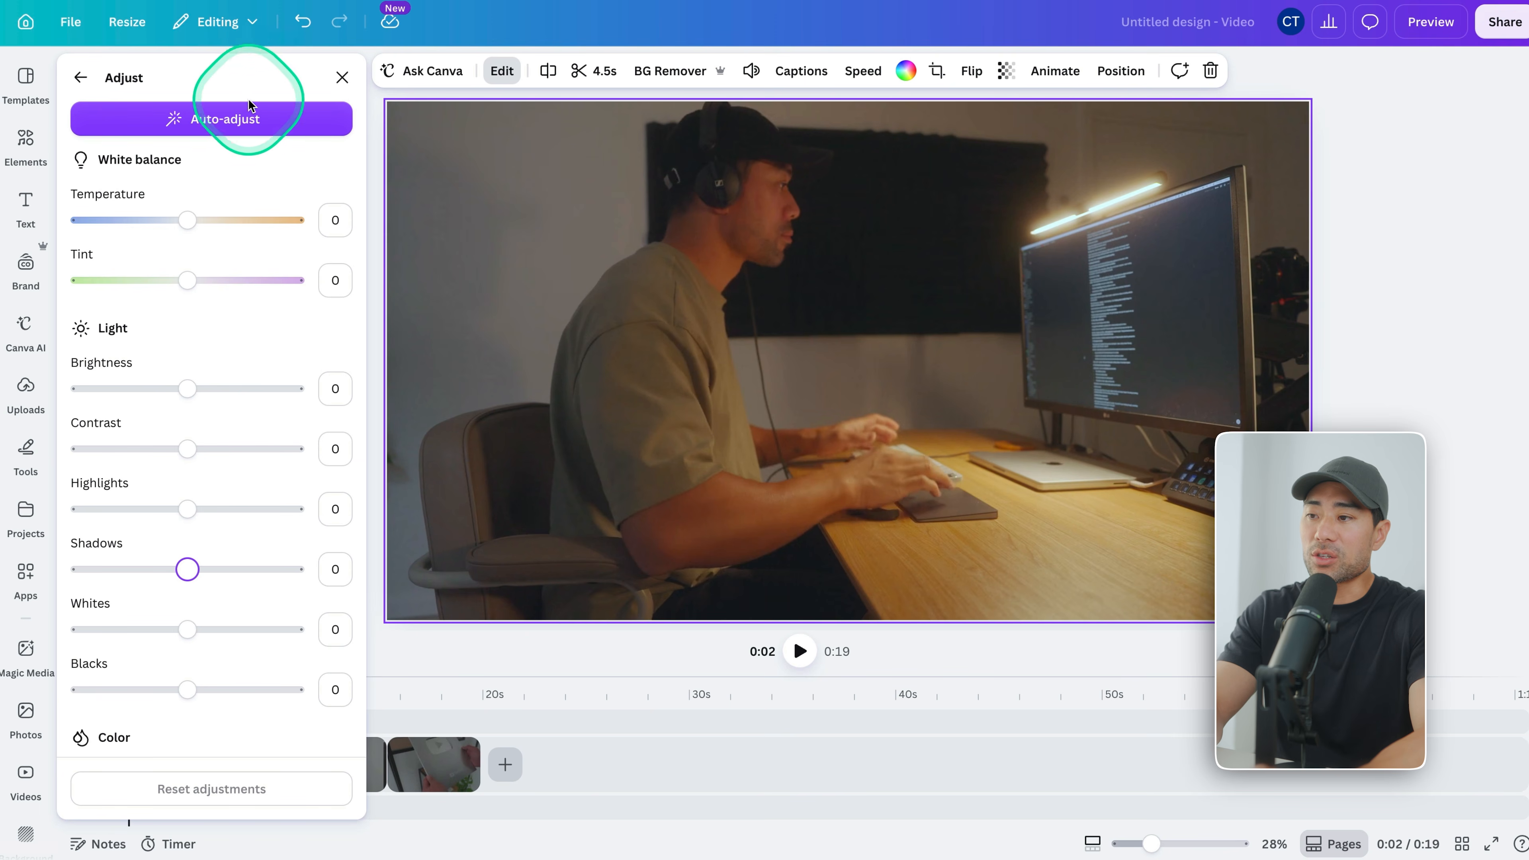
click(250, 106)
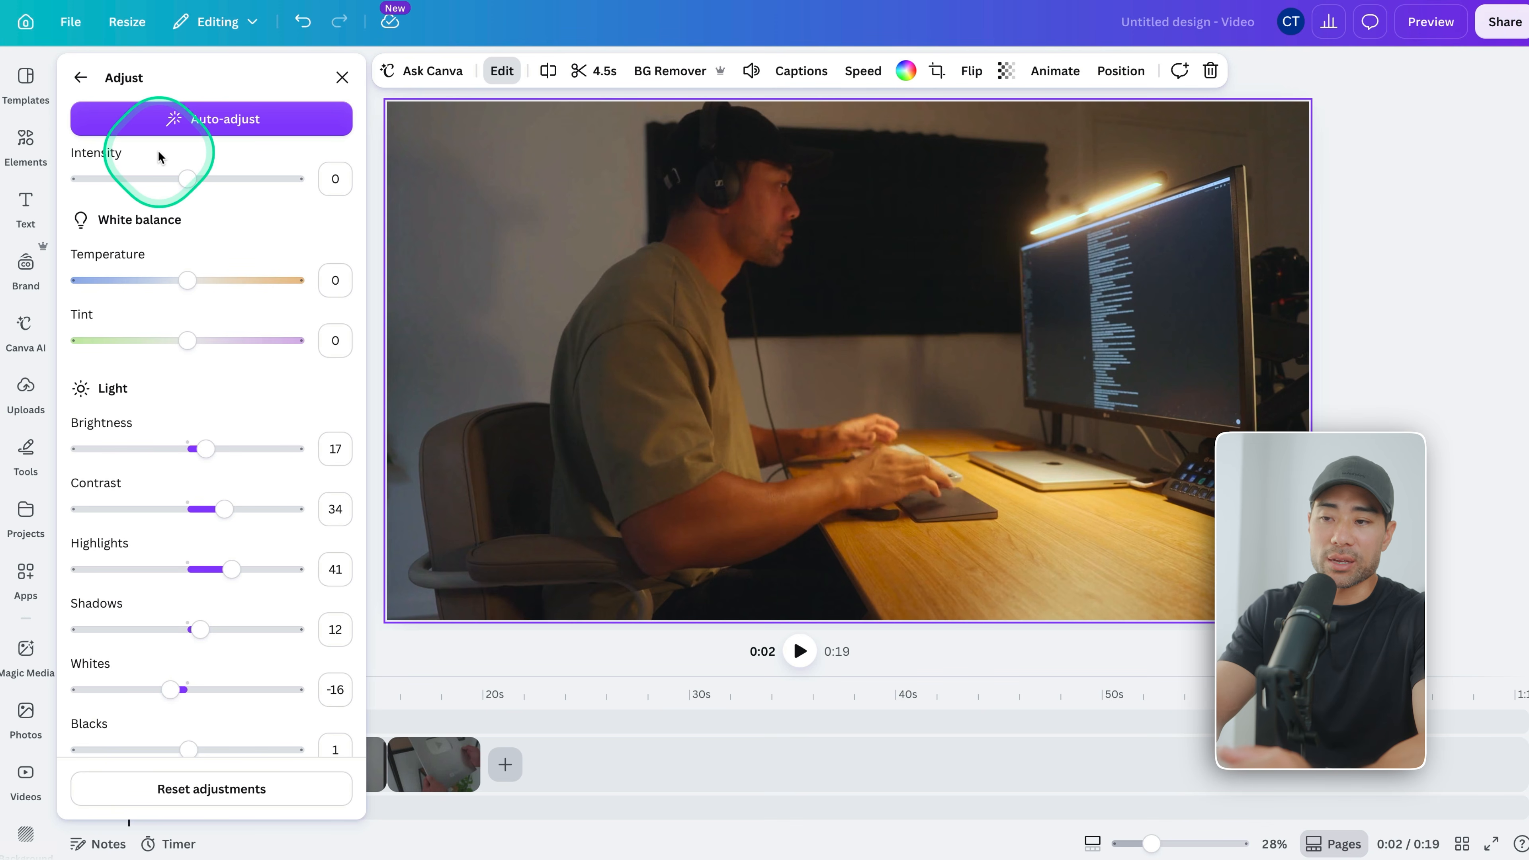
key(ctrl+z)
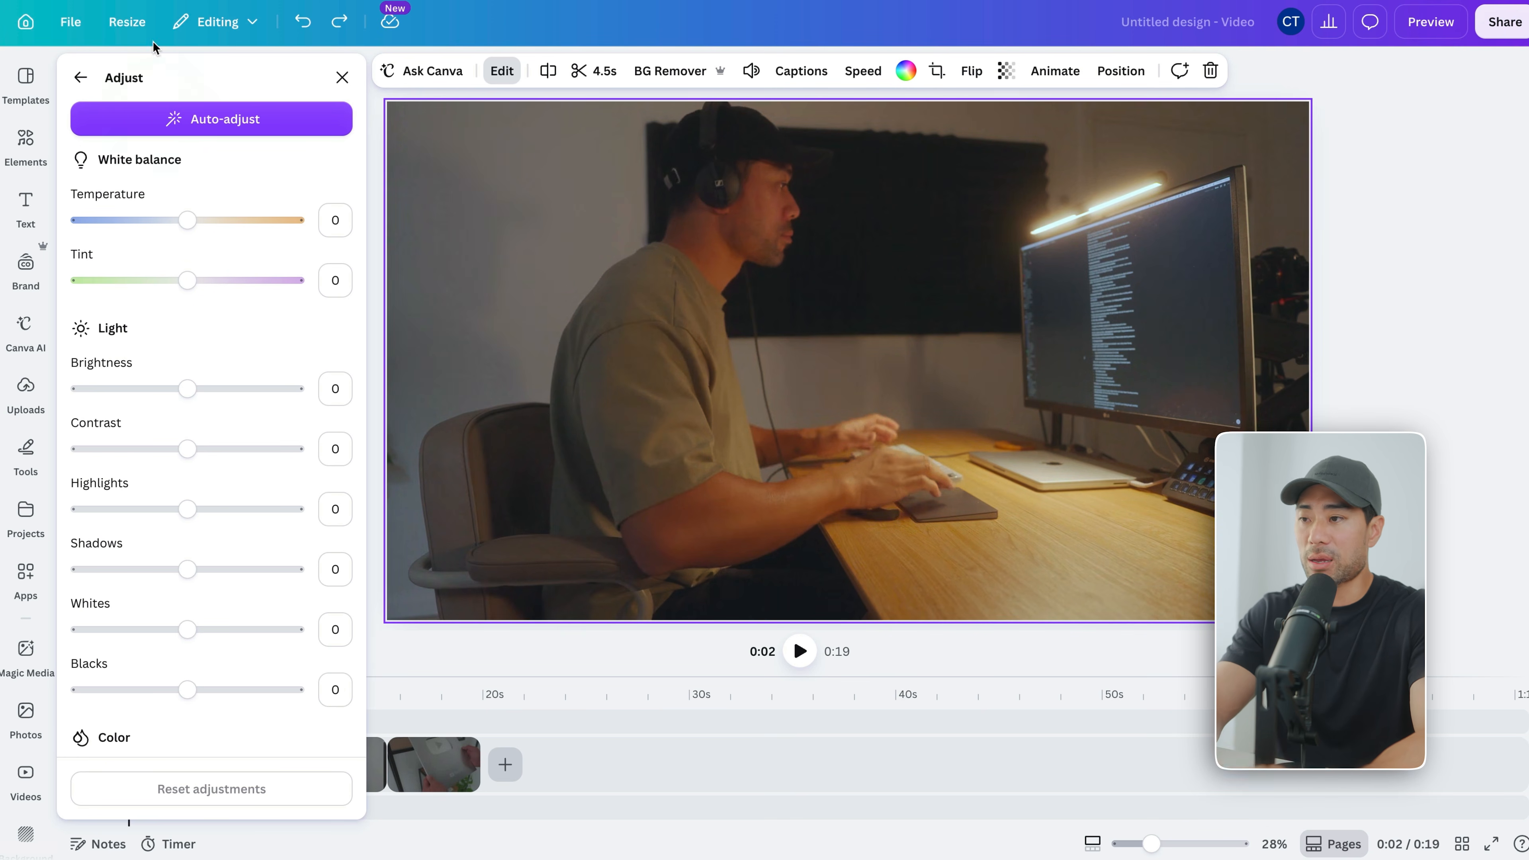
click(81, 77)
click(343, 77)
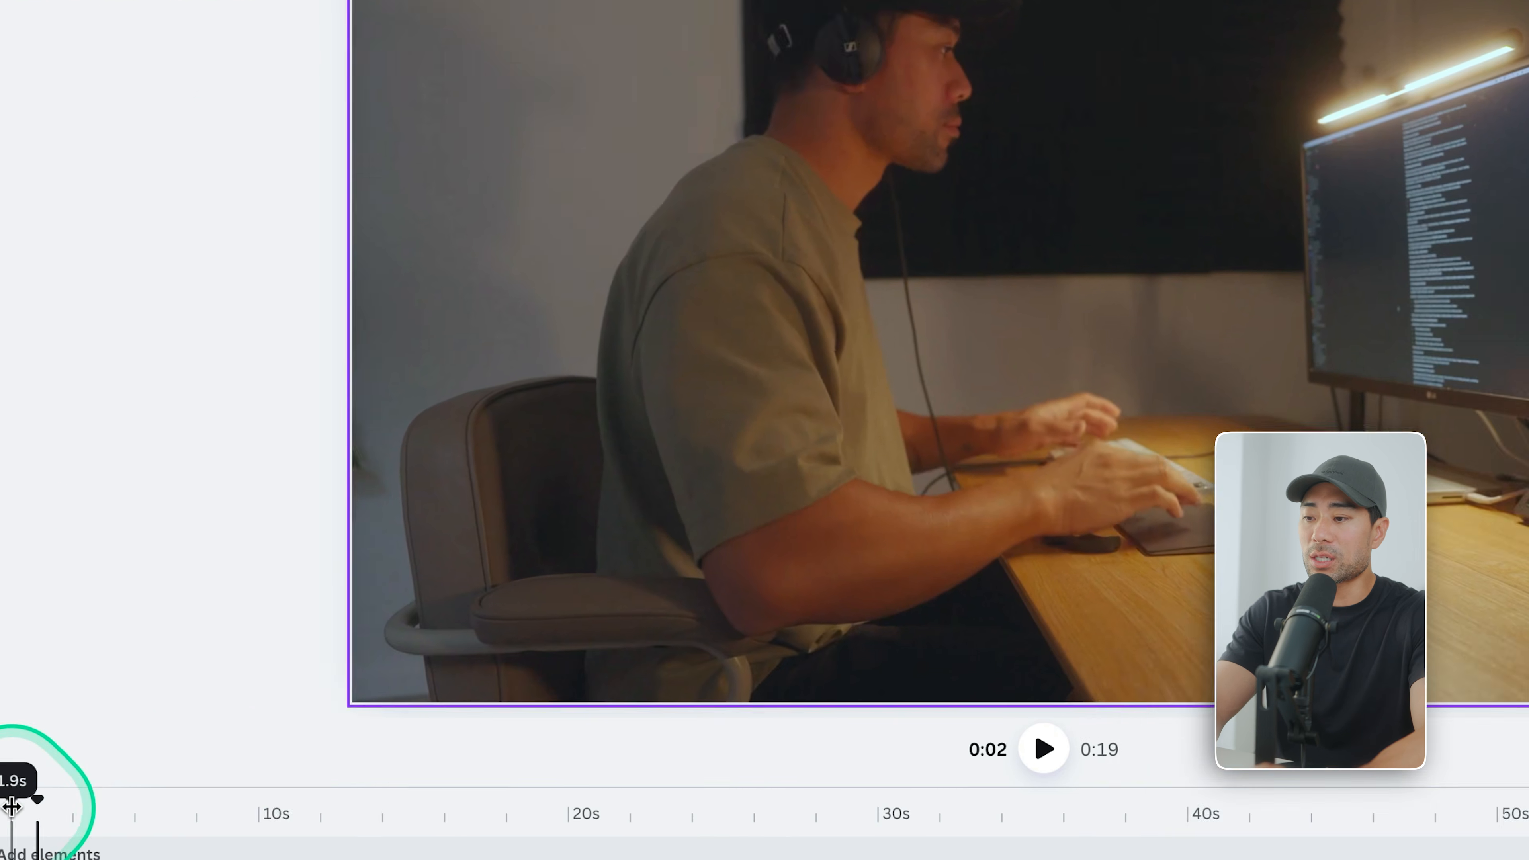
- Split the first clip at about the 3.2-second mark
drag(16, 809, 174, 646)
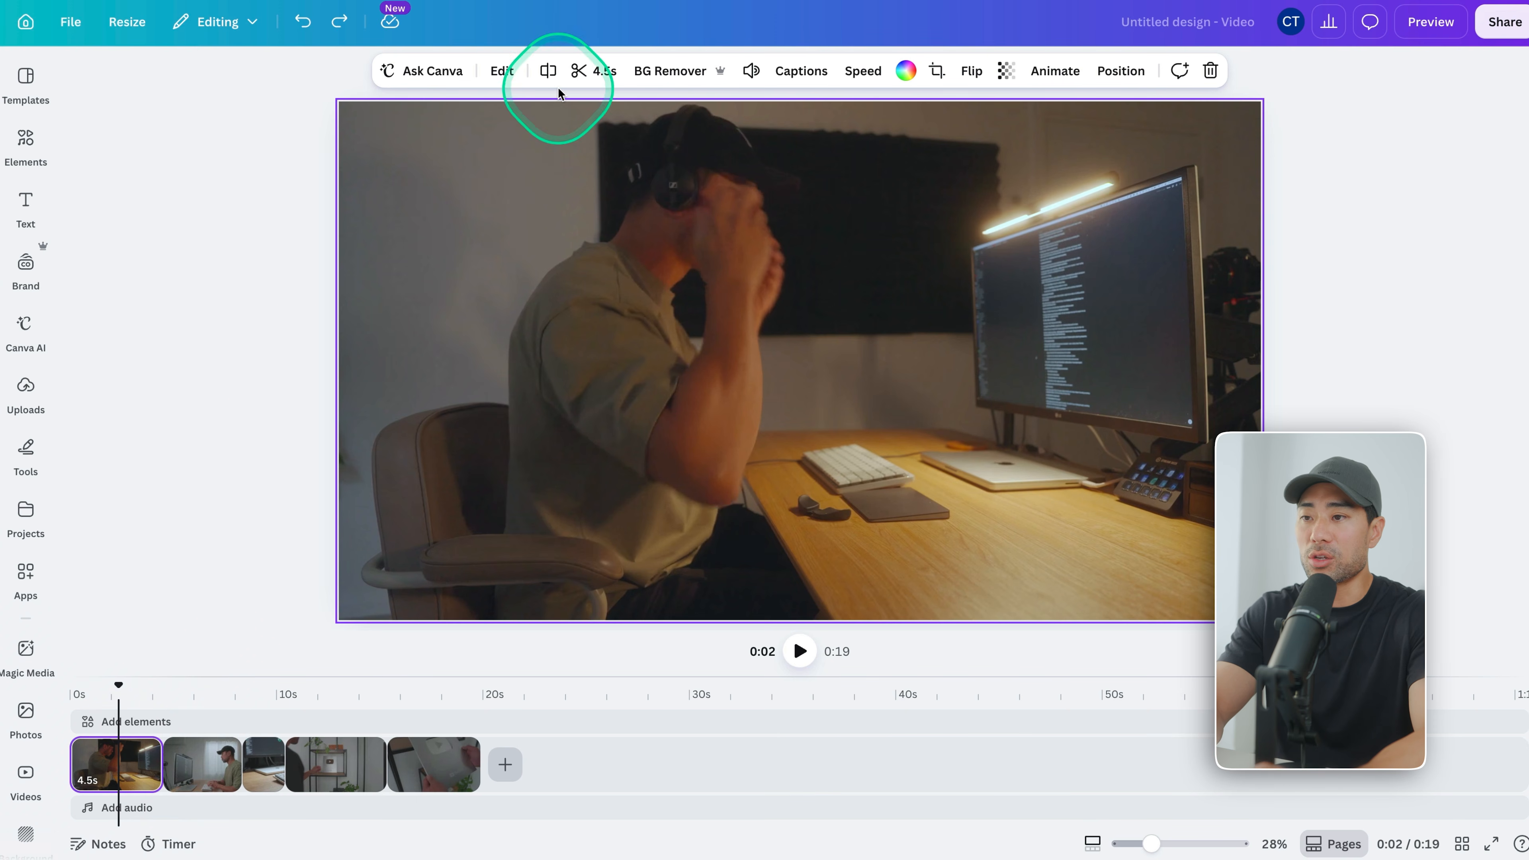
click(547, 73)
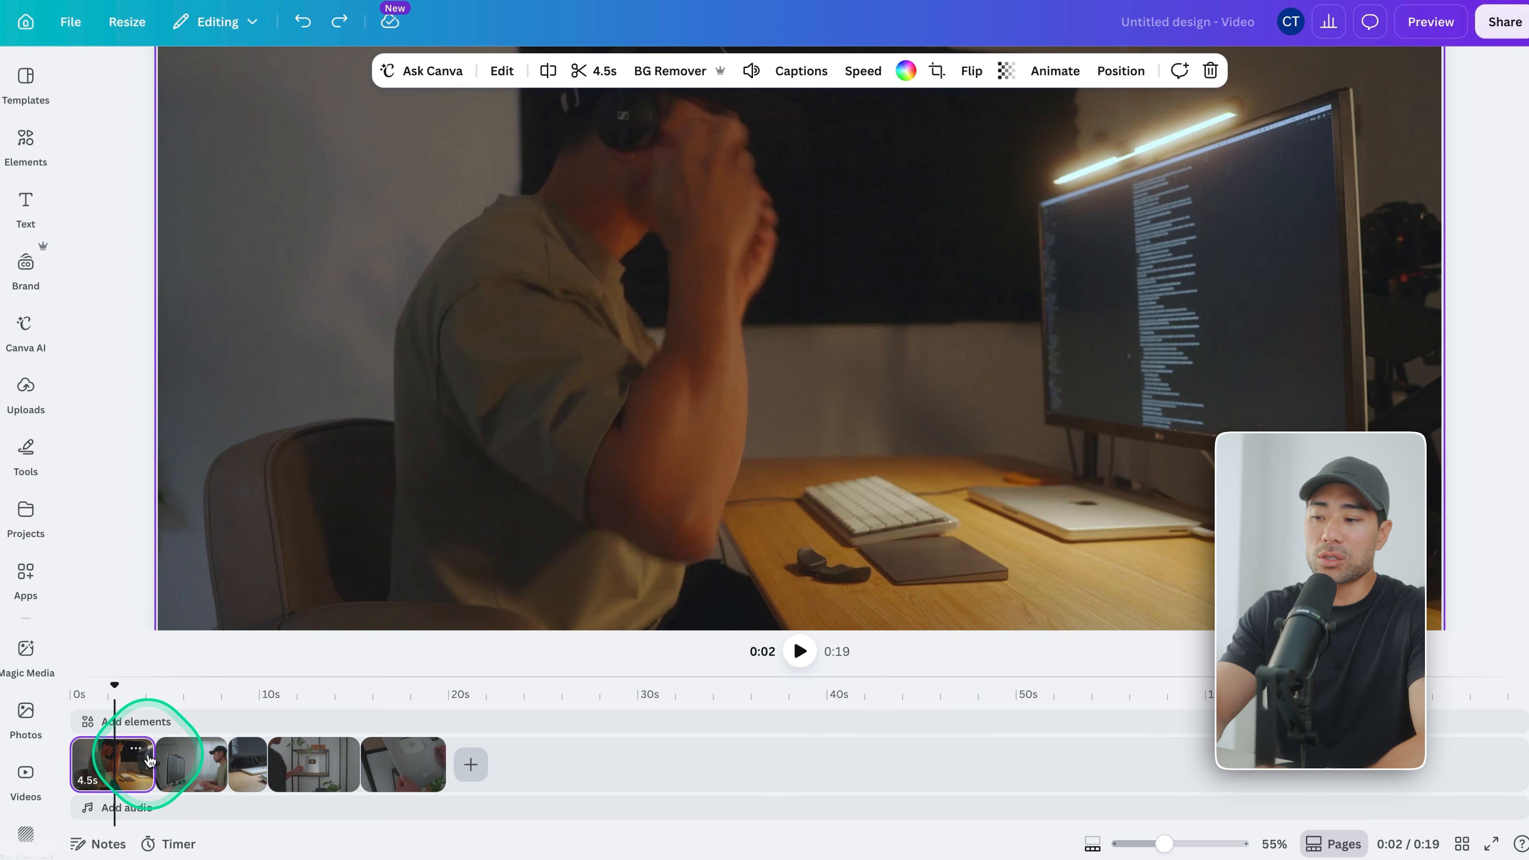
scroll(149, 761, up, 6)
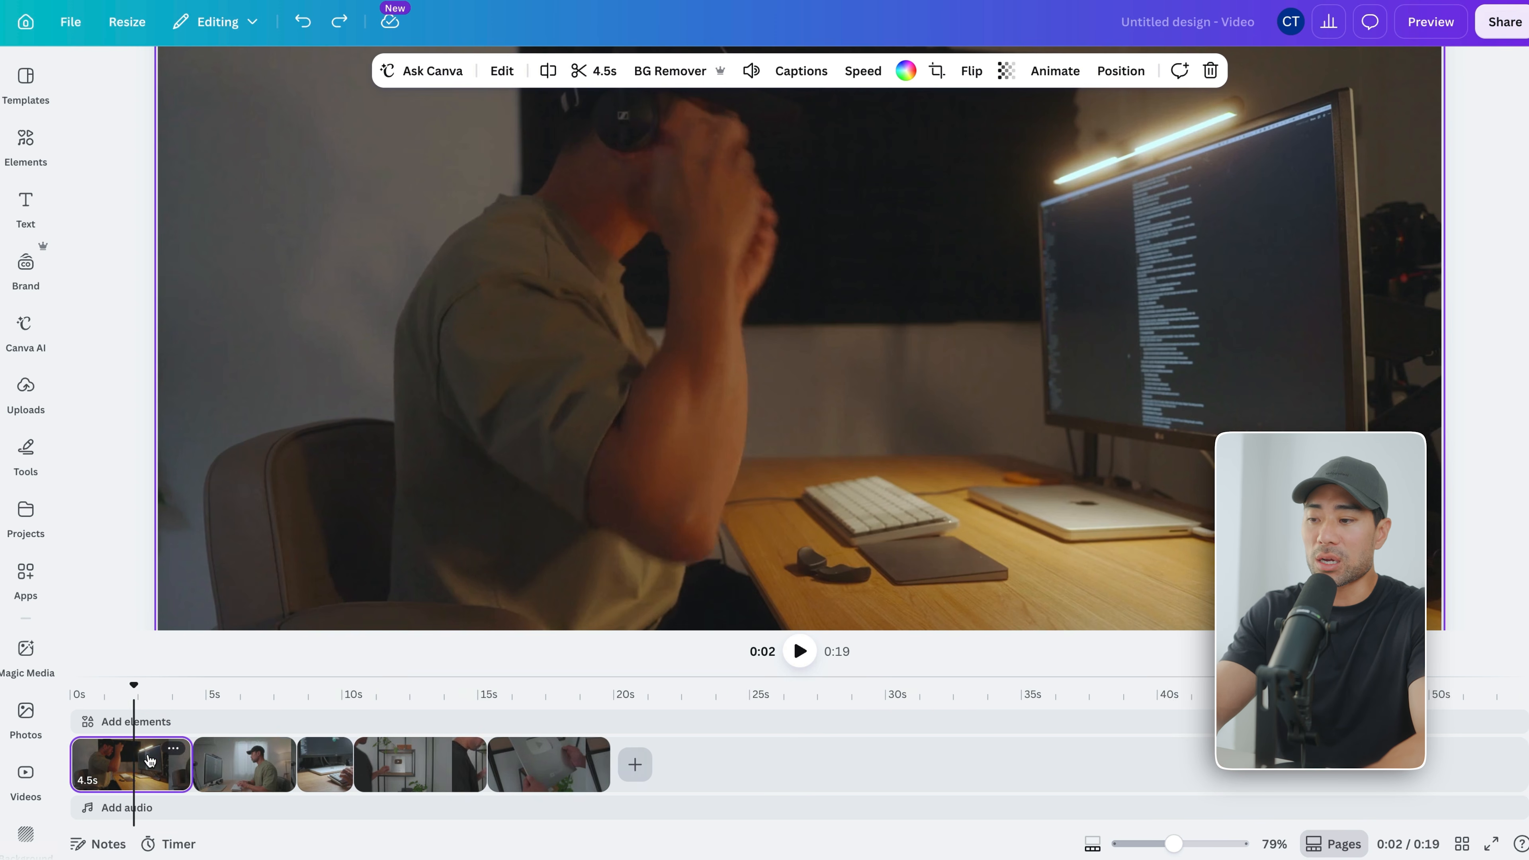
scroll(149, 760, up, 8)
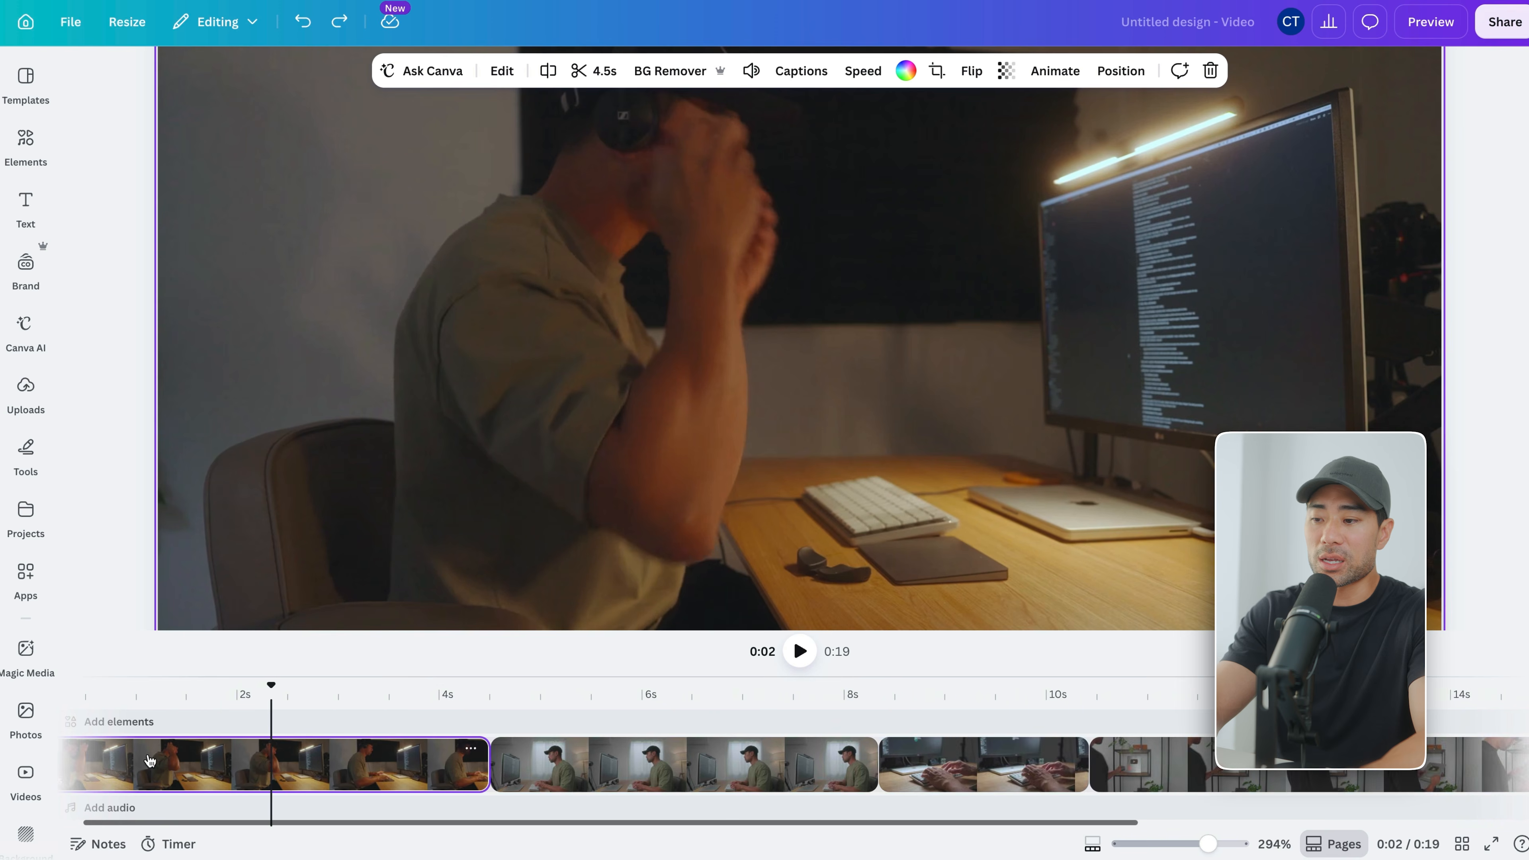
scroll(149, 761, left, 1)
scroll(149, 761, down, 1)
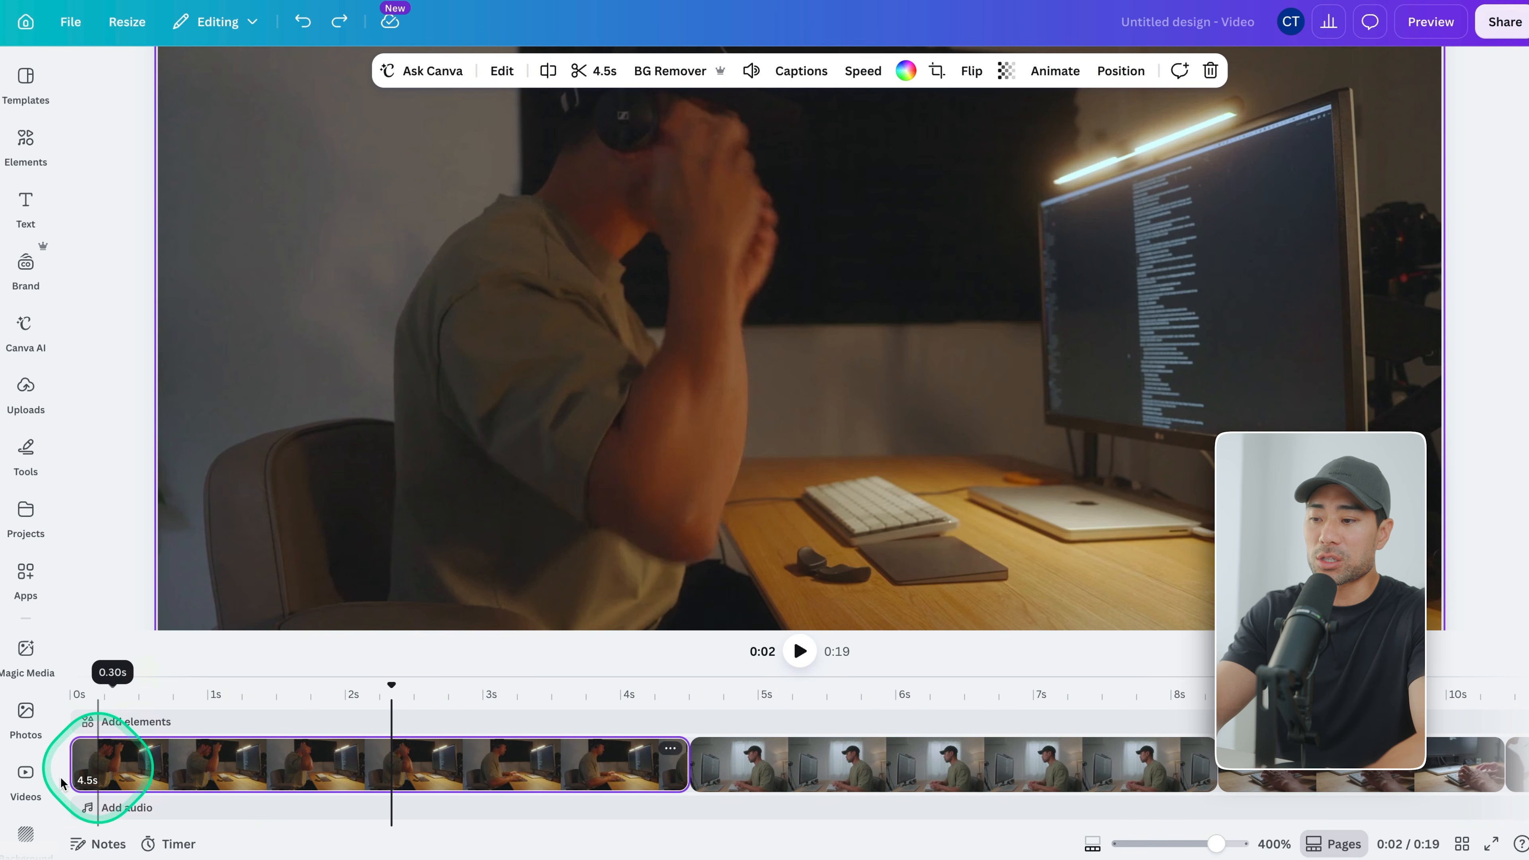
drag(389, 720, 470, 719)
click(670, 280)
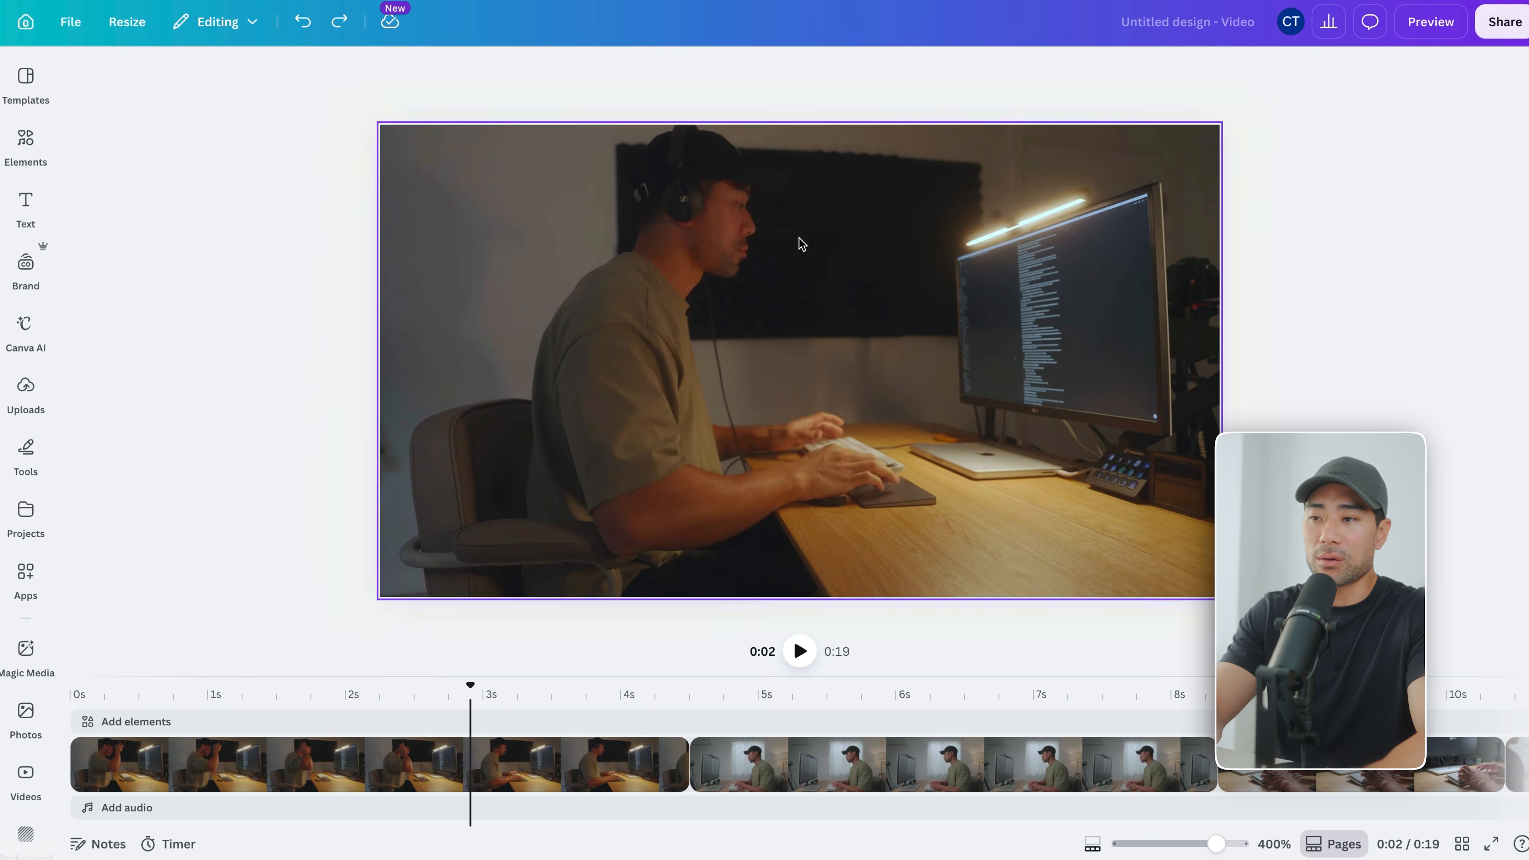
click(518, 766)
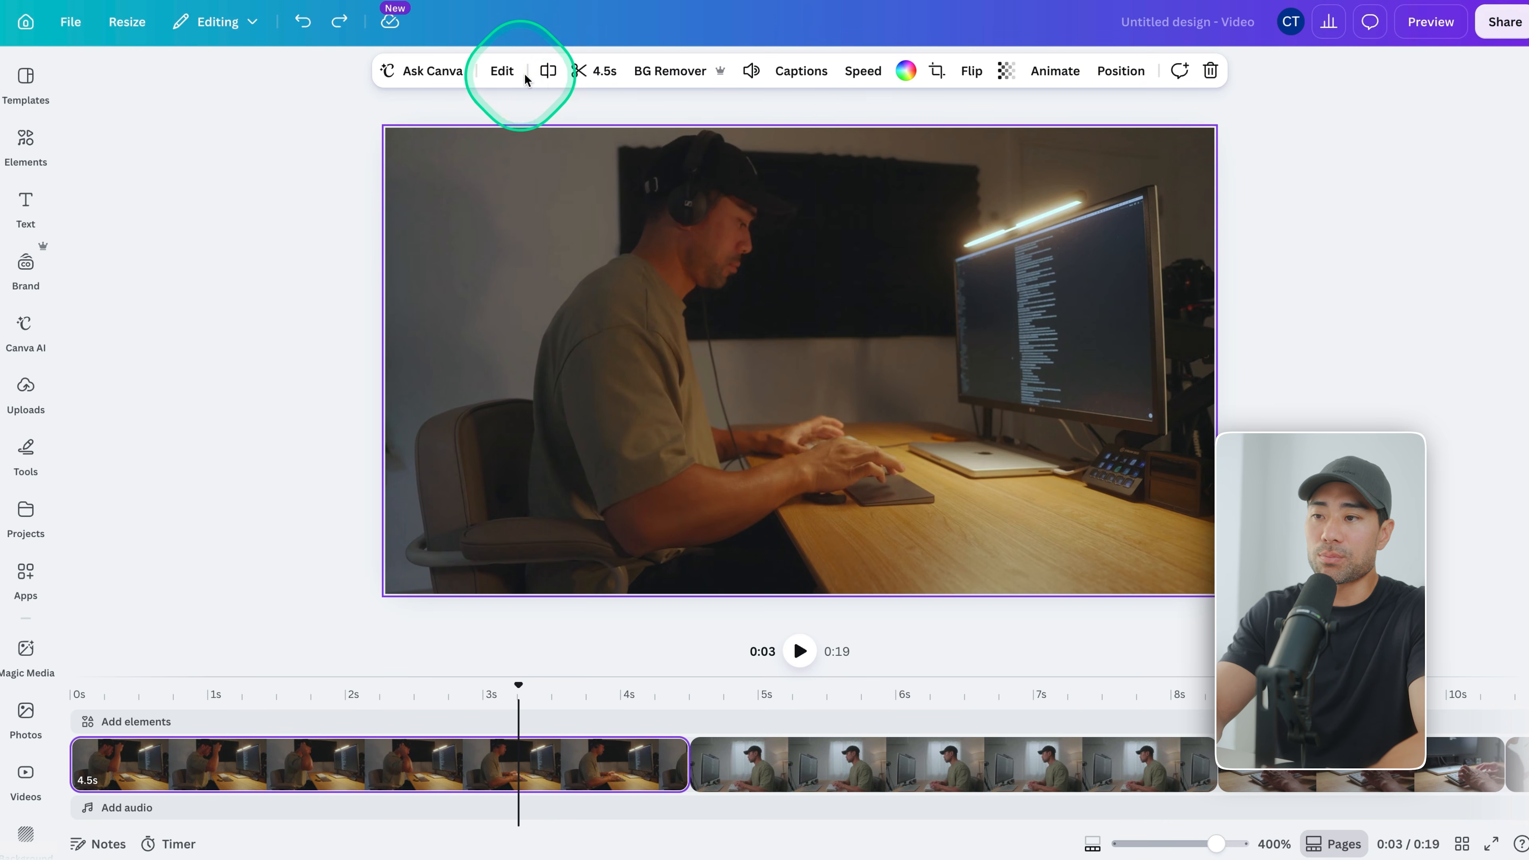
click(551, 77)
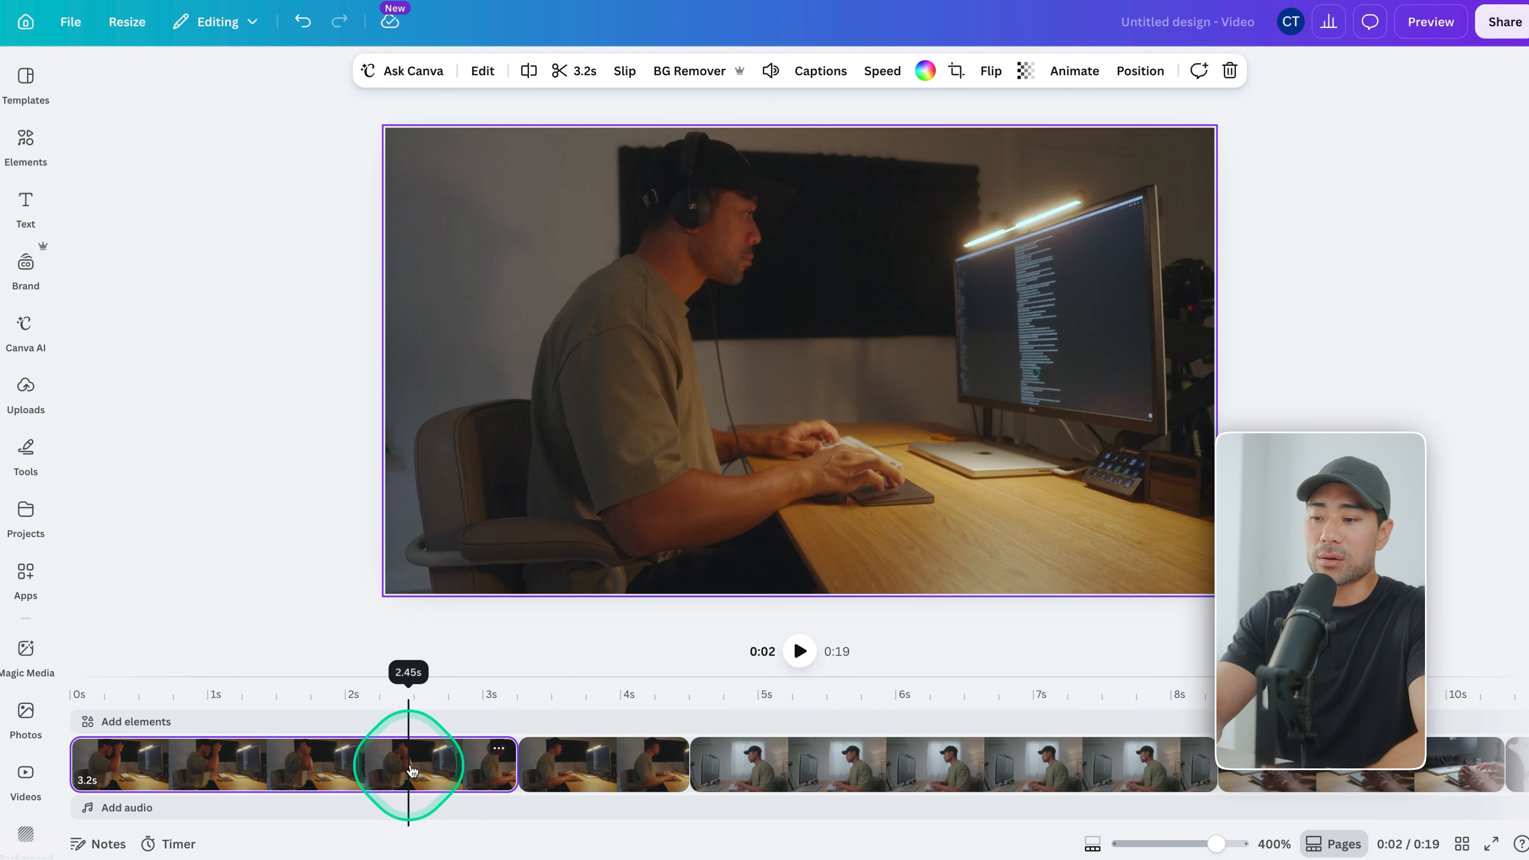
- Try shortening both parts of the split clip from their ends, the first to about 1.9 s, and undo the trims and split
click(597, 759)
click(431, 774)
click(455, 760)
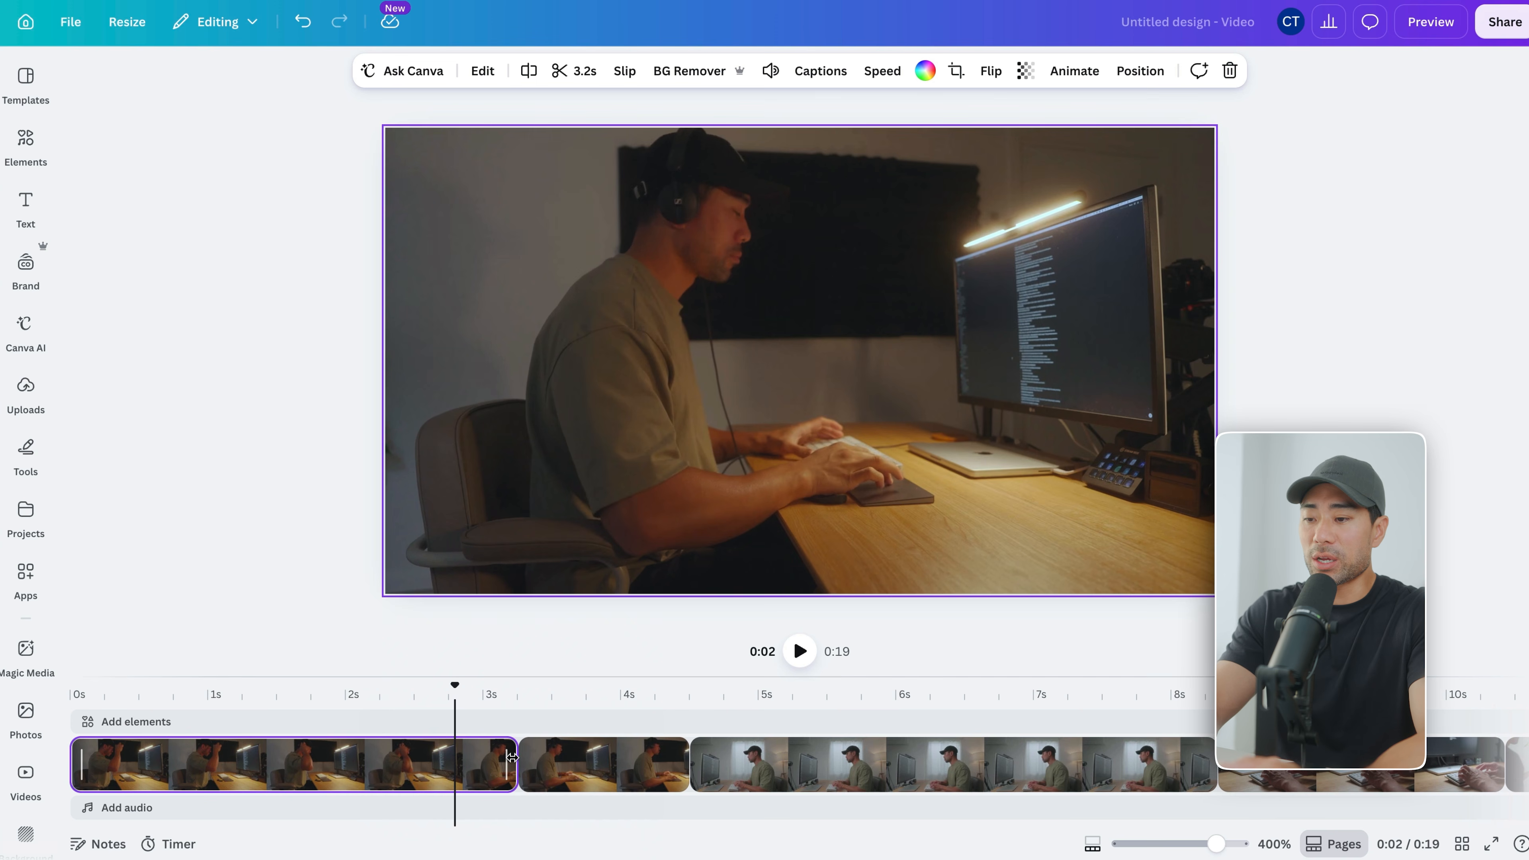
drag(511, 757, 325, 757)
click(468, 759)
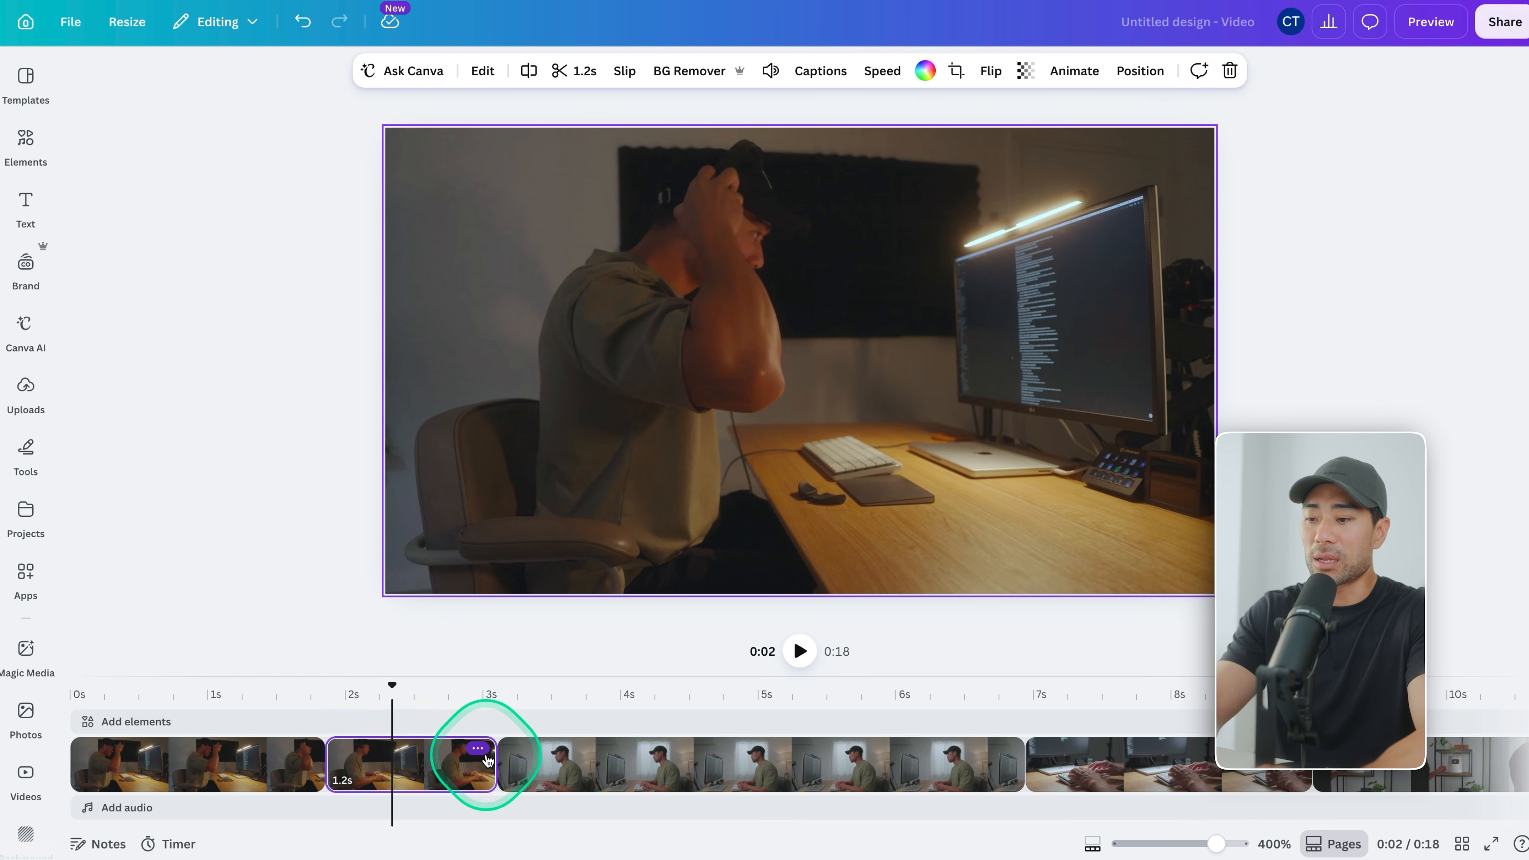
drag(492, 760, 414, 762)
key(ctrl+z)
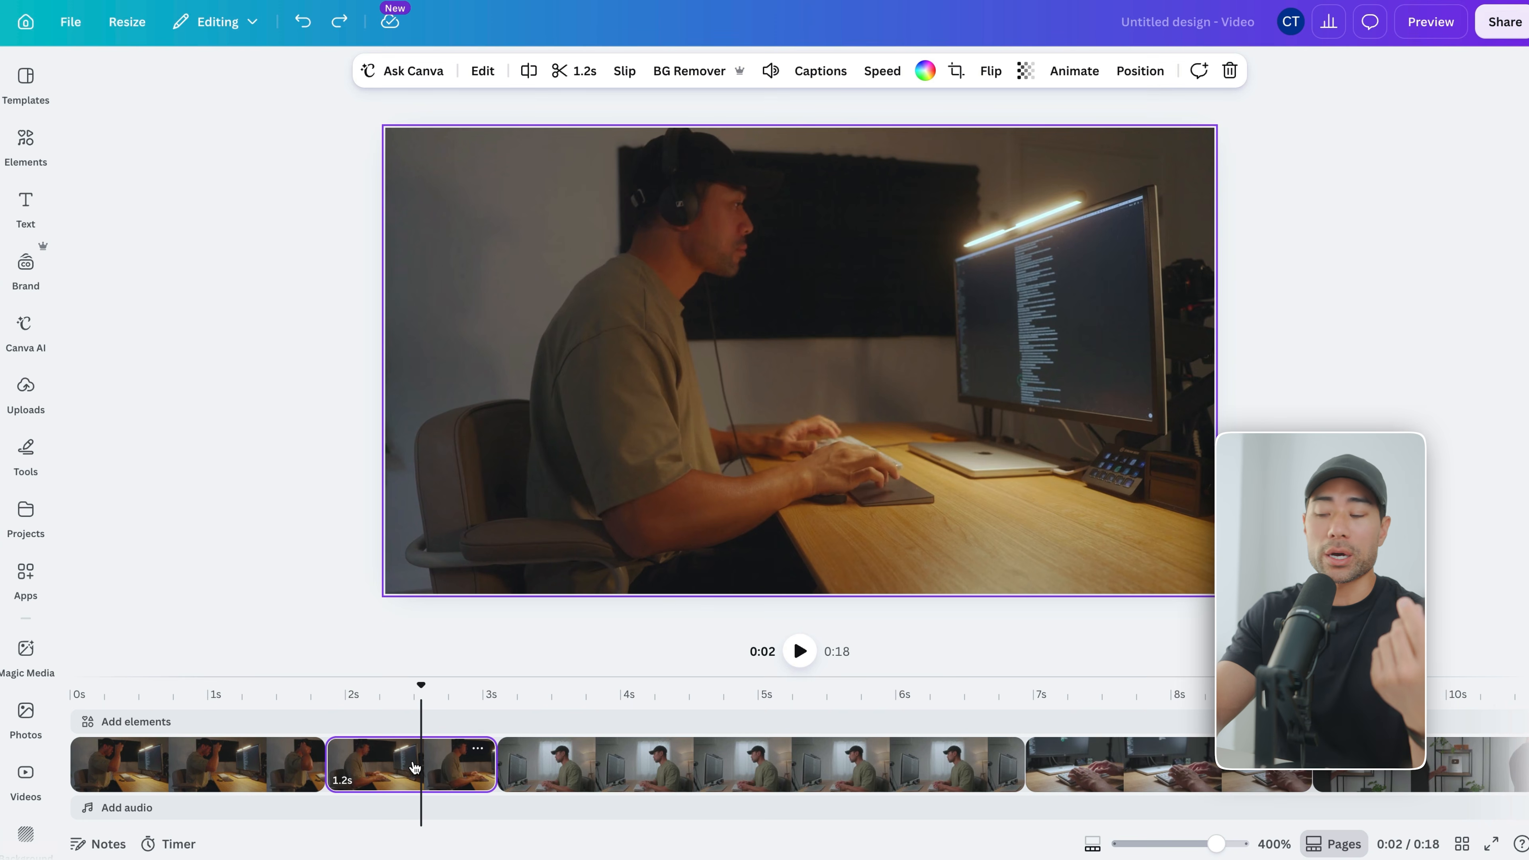
key(ctrl+z)
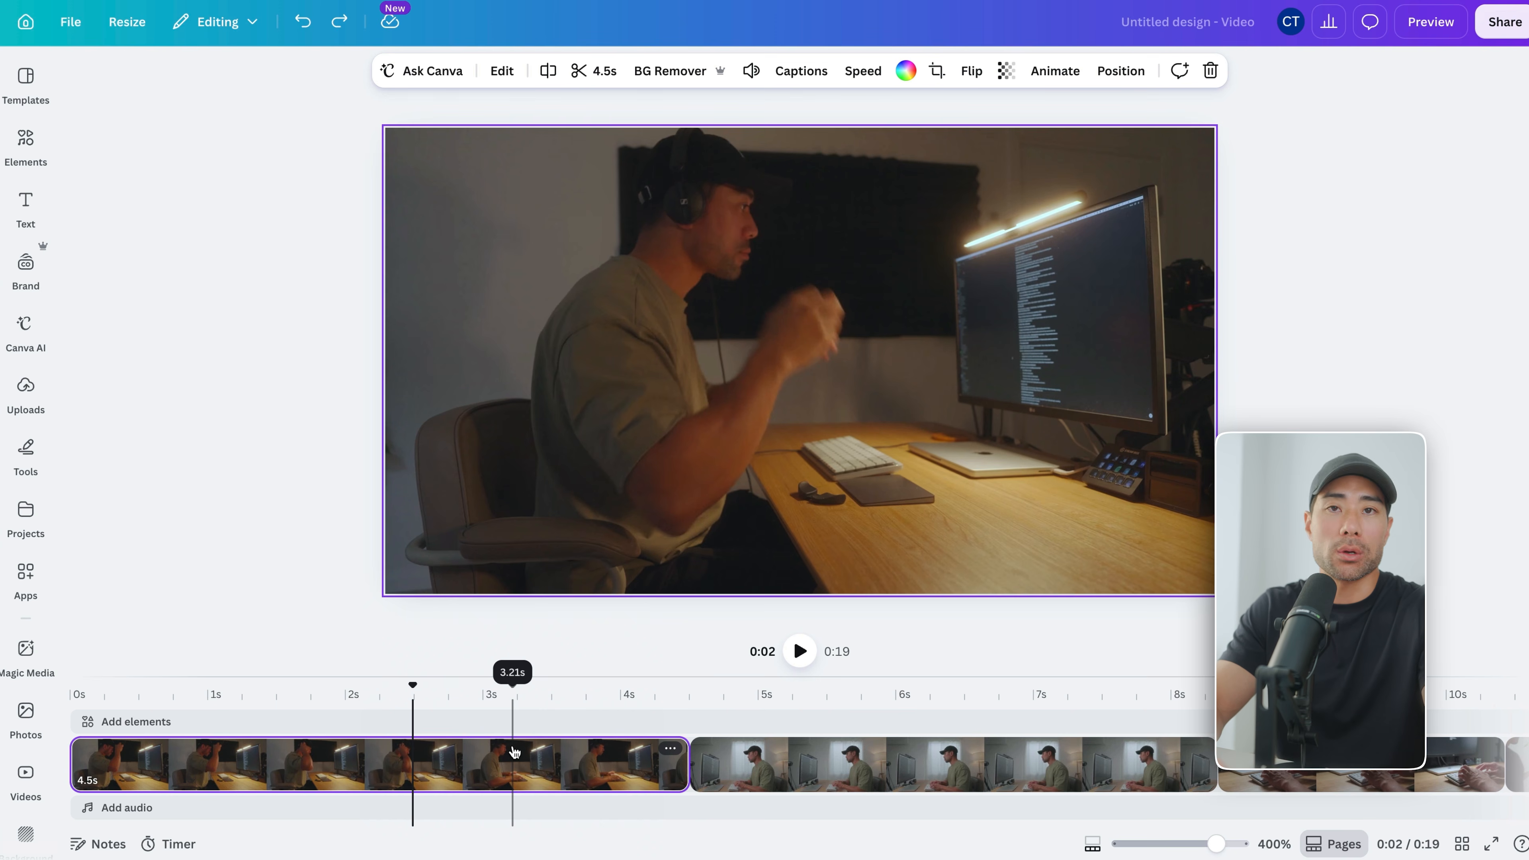
- Examine the video speed setting of the first clip
click(514, 752)
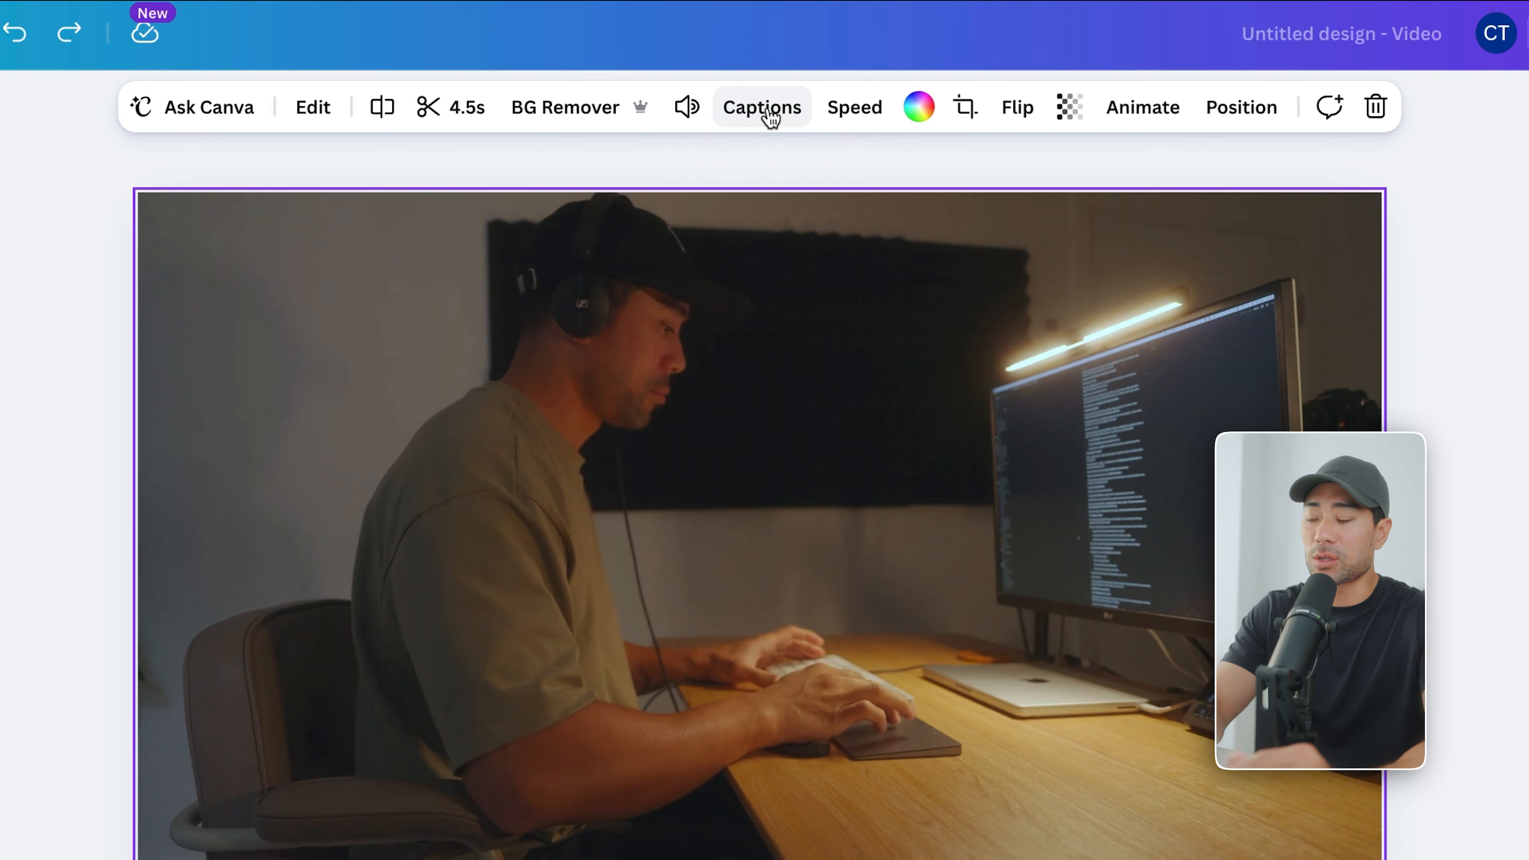
click(850, 117)
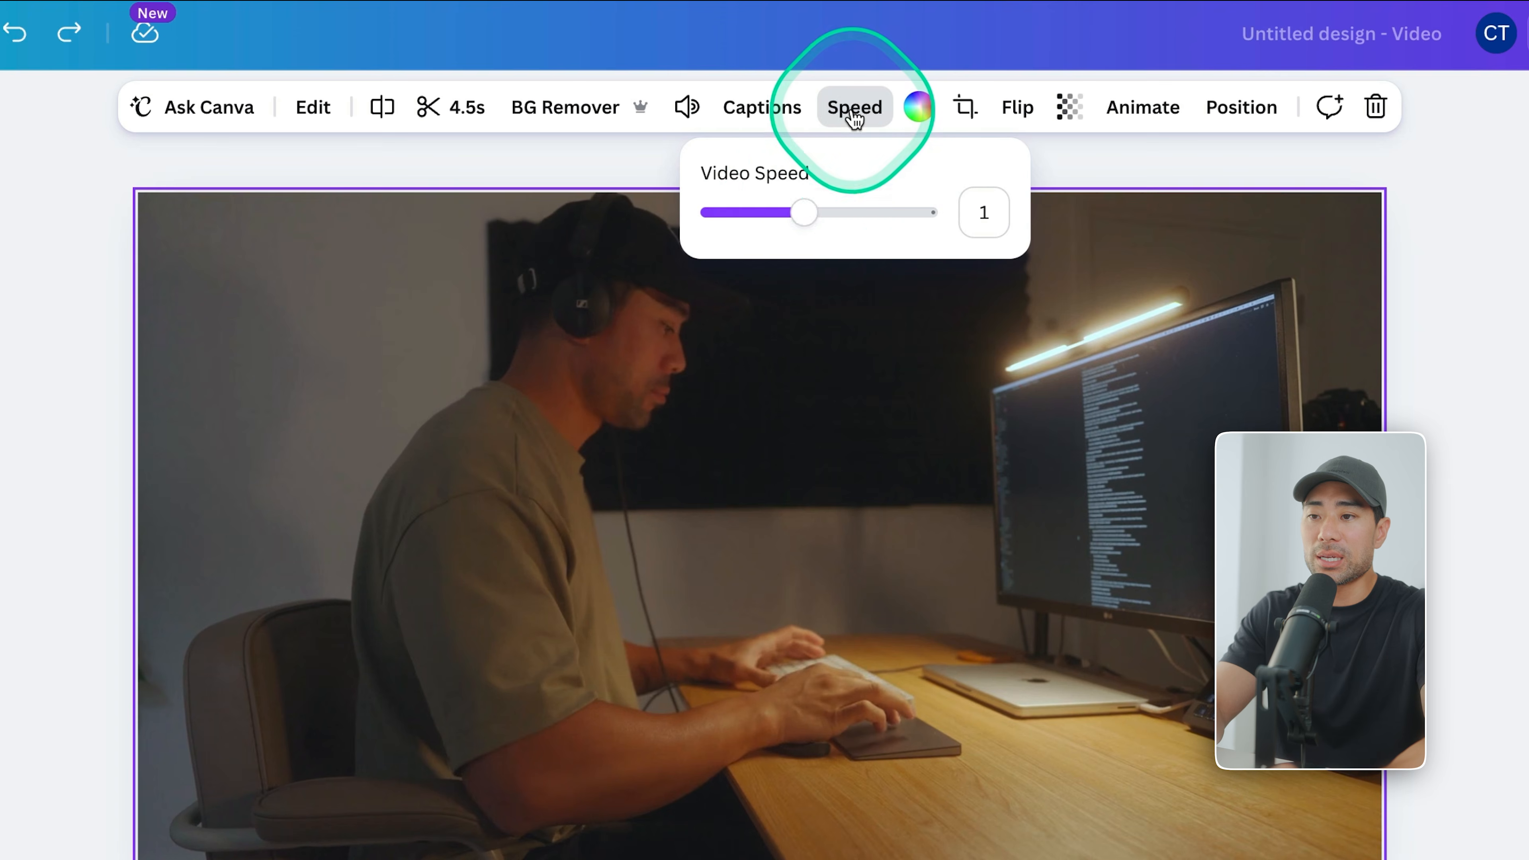
click(853, 112)
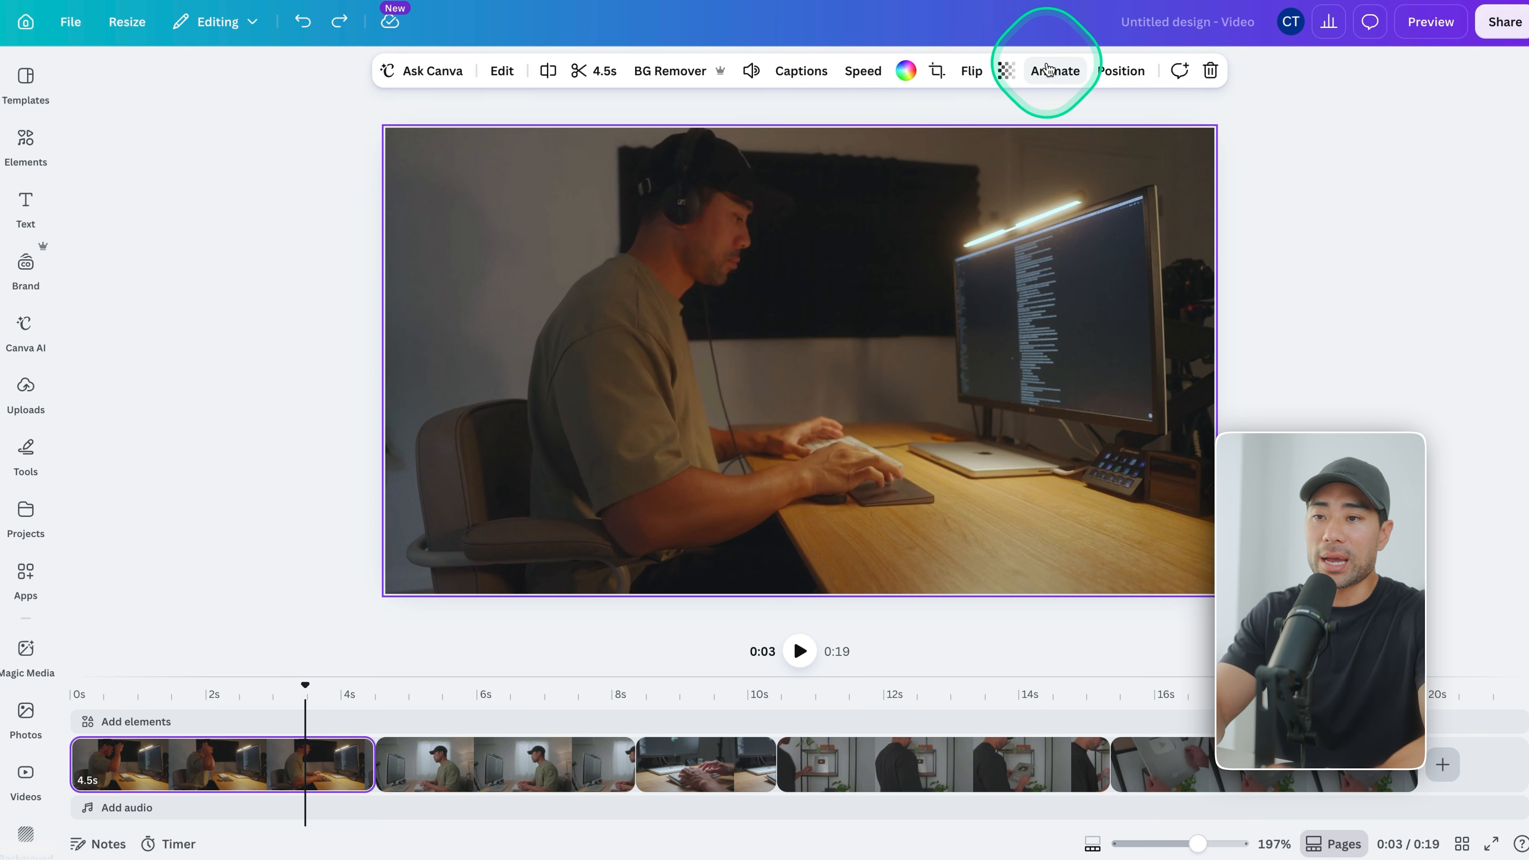
- Apply the Ink animation on enter with the Seep style to the first clip and display the clip's layers
click(1085, 70)
click(208, 476)
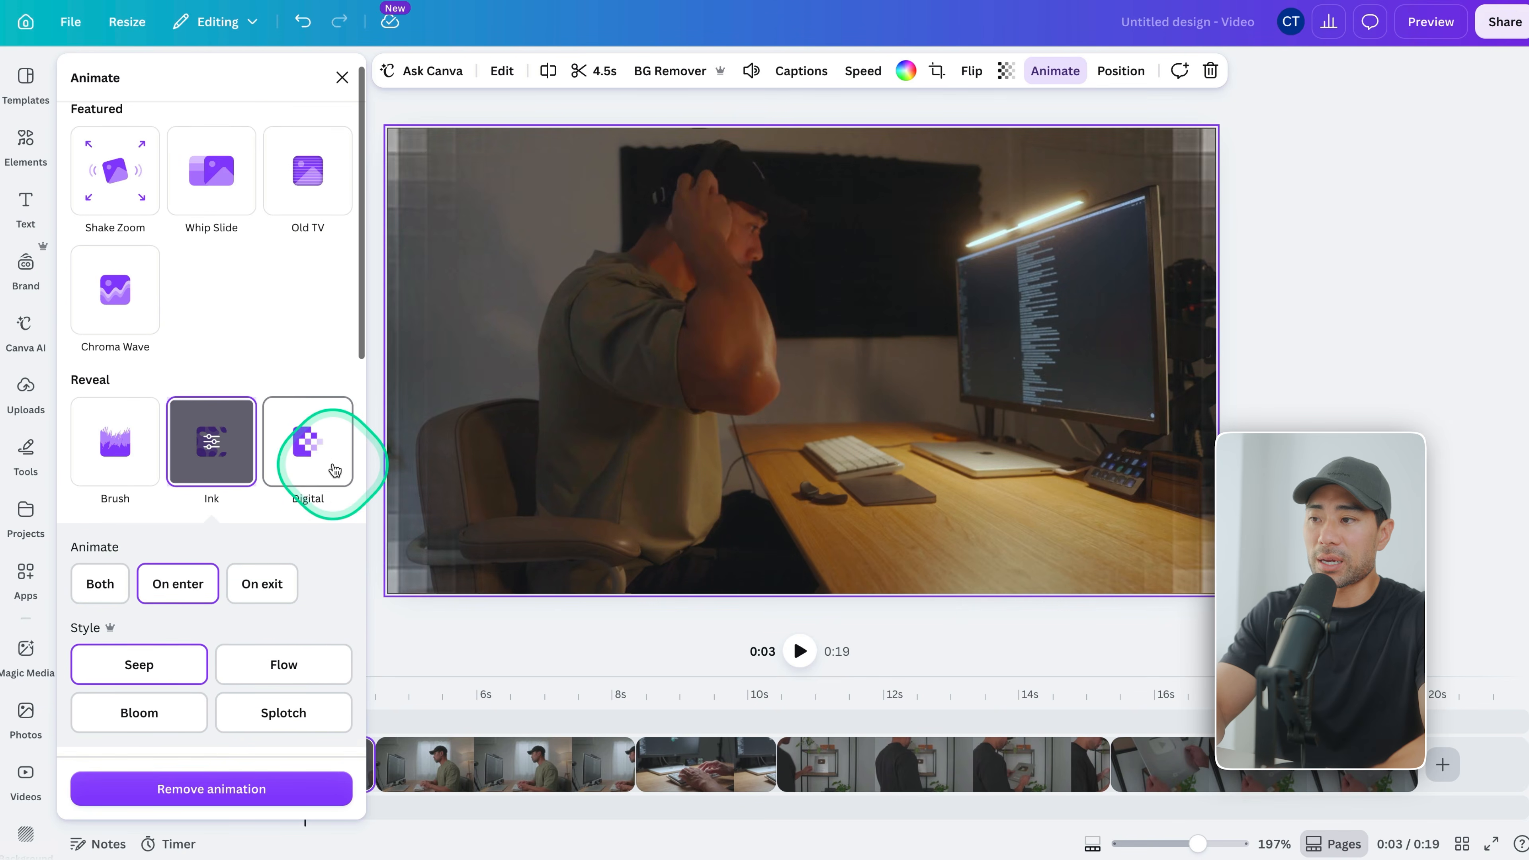
scroll(335, 470, down, 3)
scroll(335, 470, down, 4)
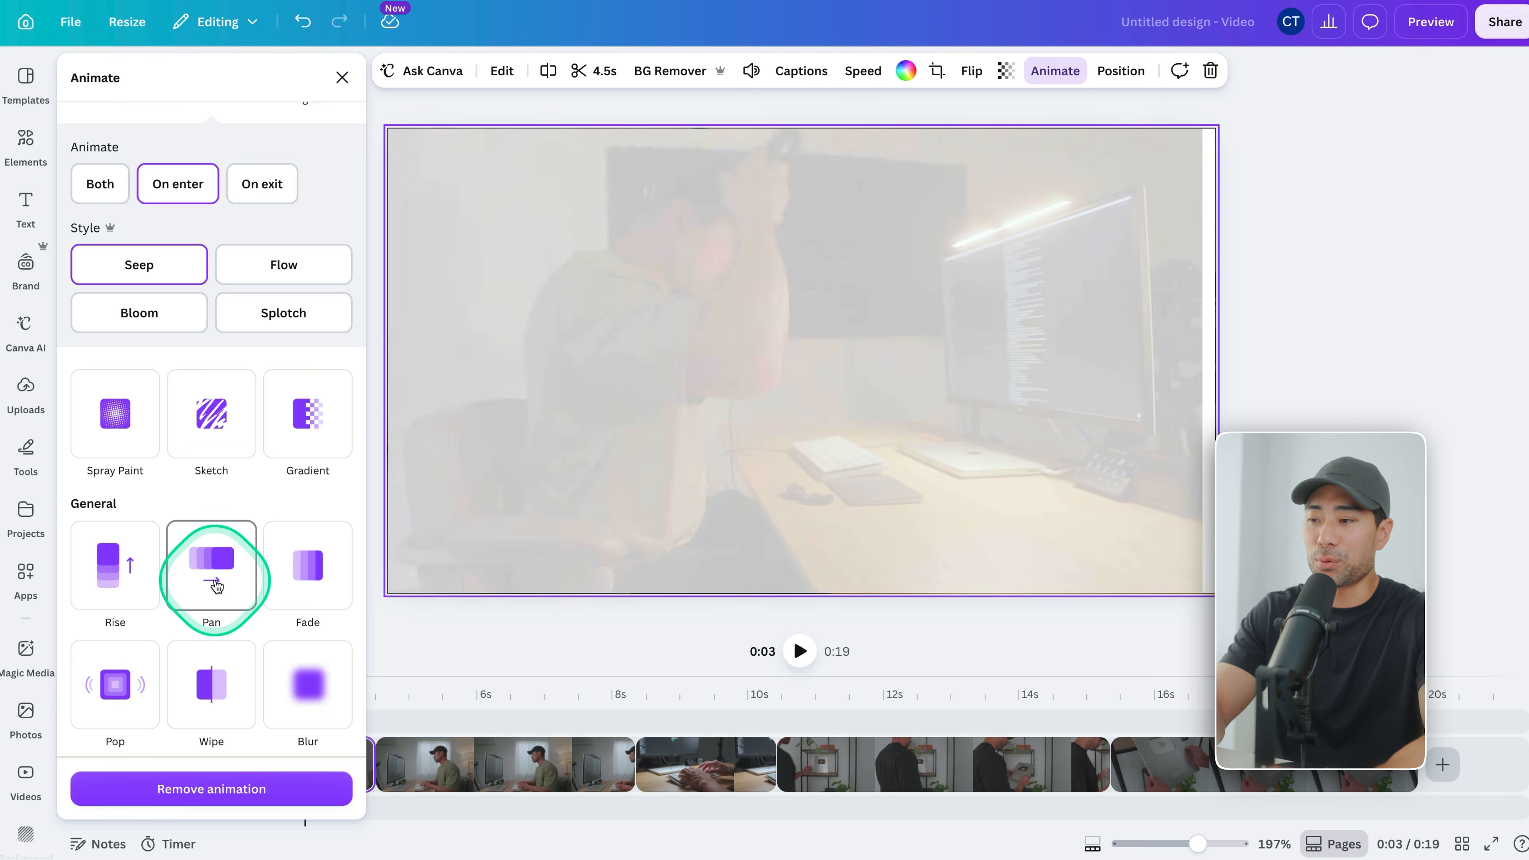
click(1120, 70)
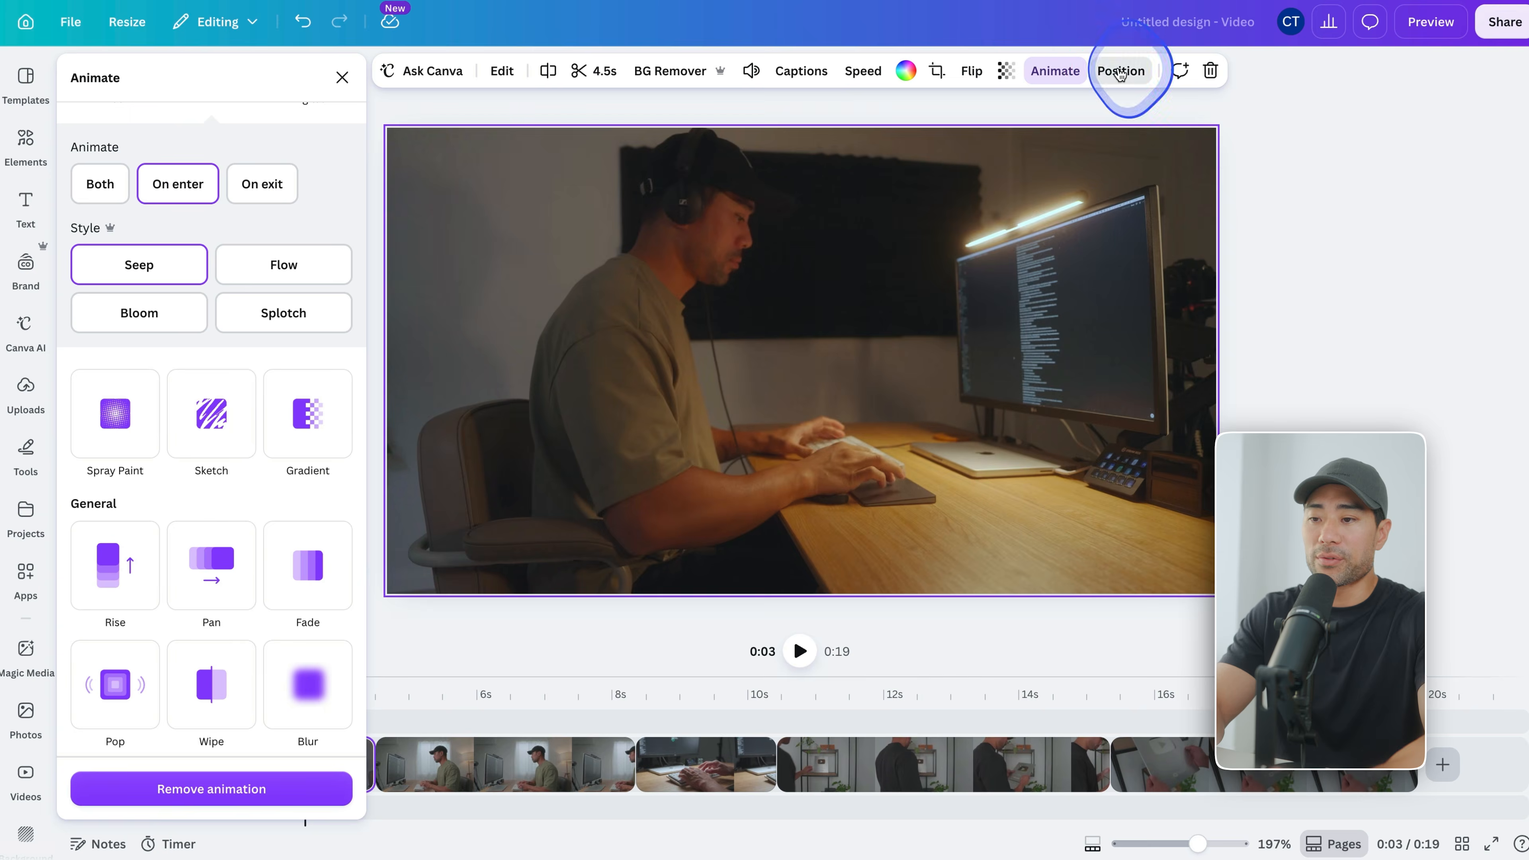
click(903, 187)
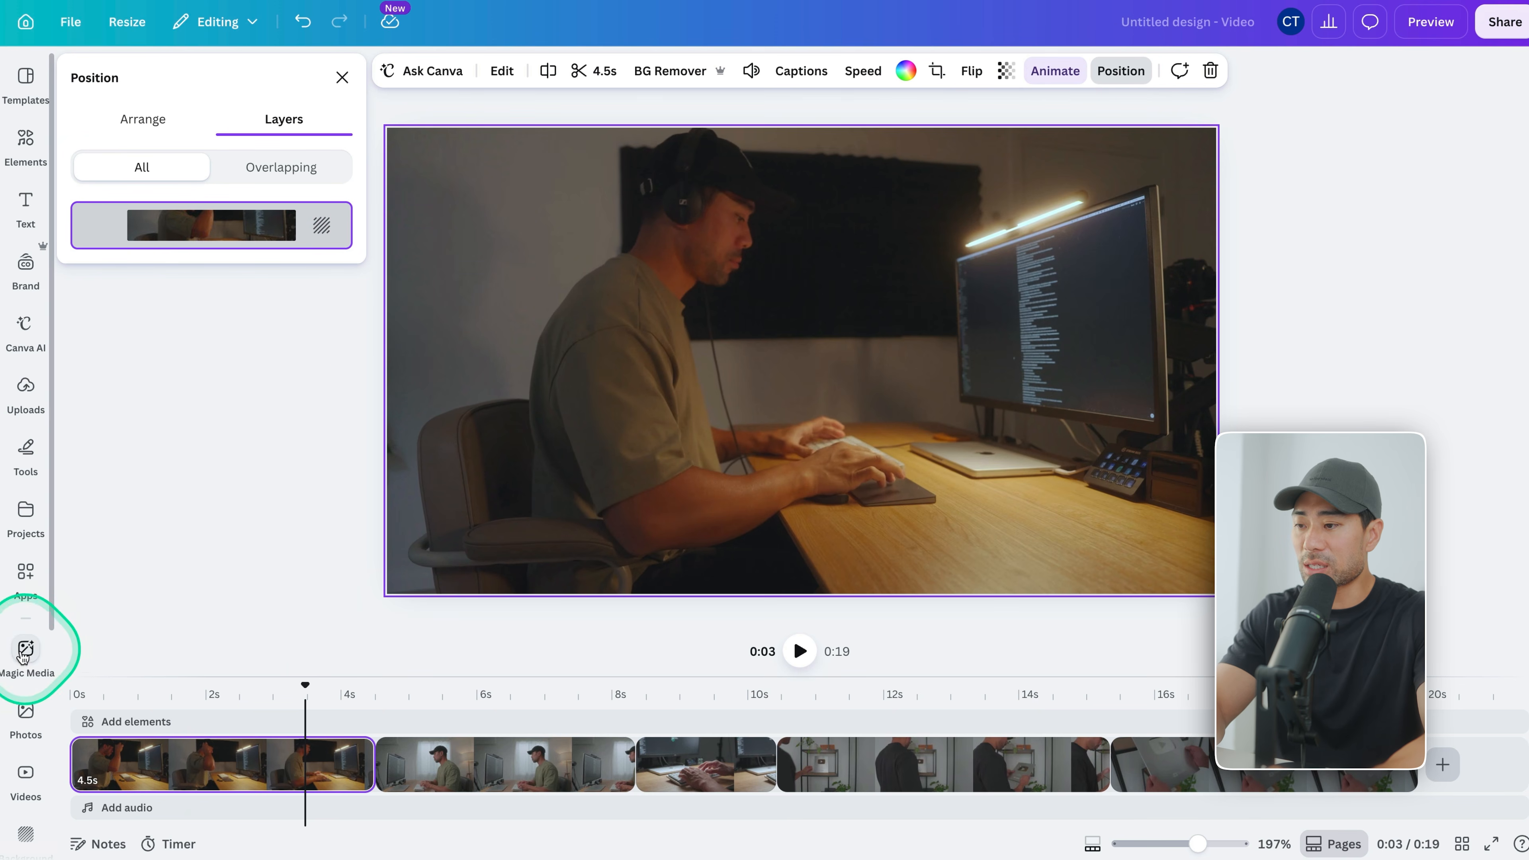
- Add the trending paper-cut burst graphic from the photo library and place it as an overlay above the first clip from about 2.3 s
click(25, 716)
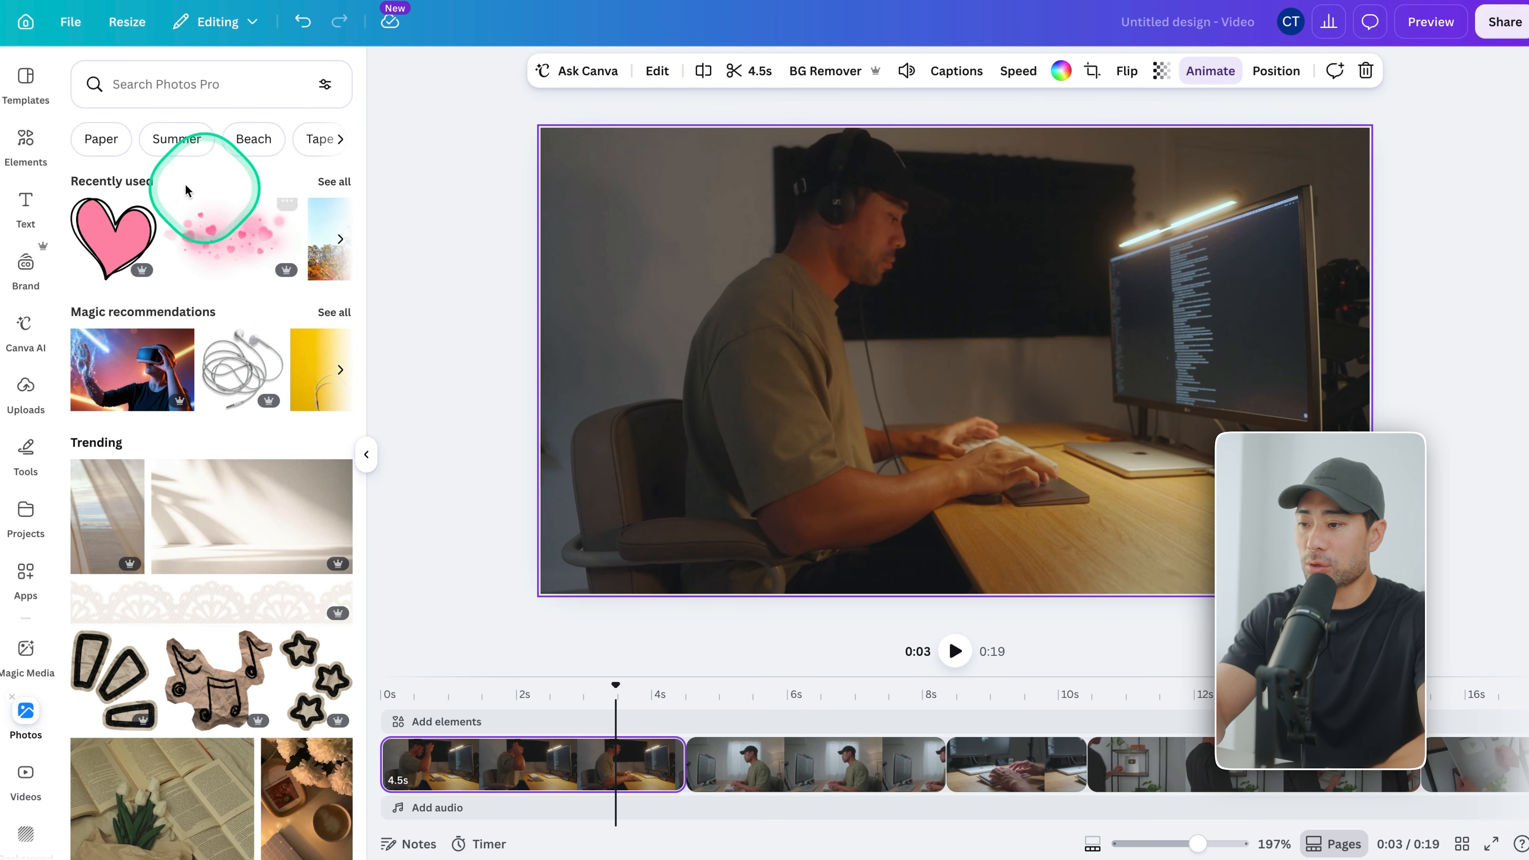
scroll(175, 482, down, 3)
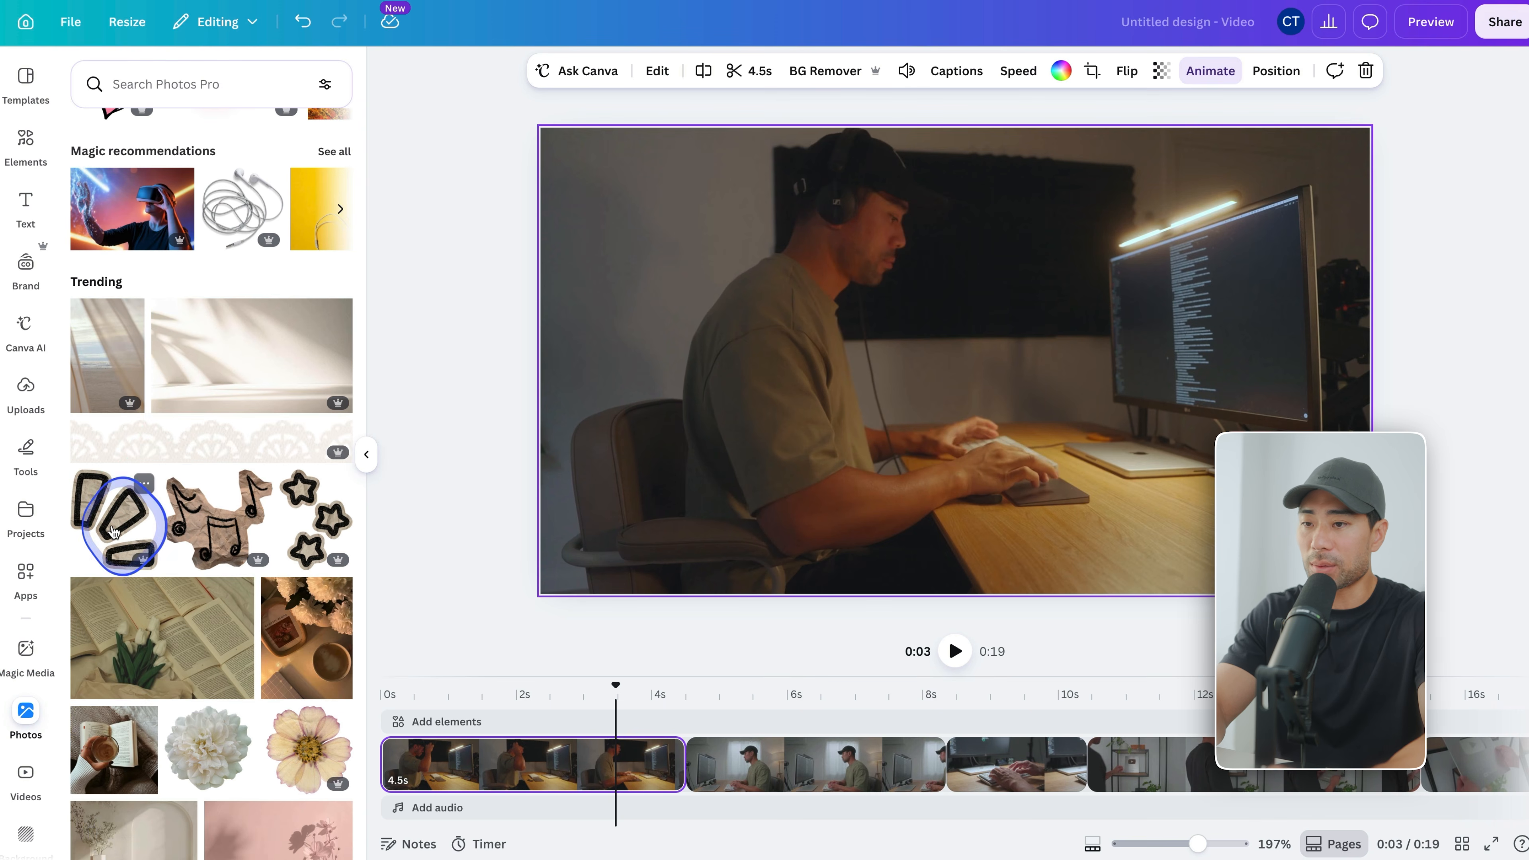
click(127, 511)
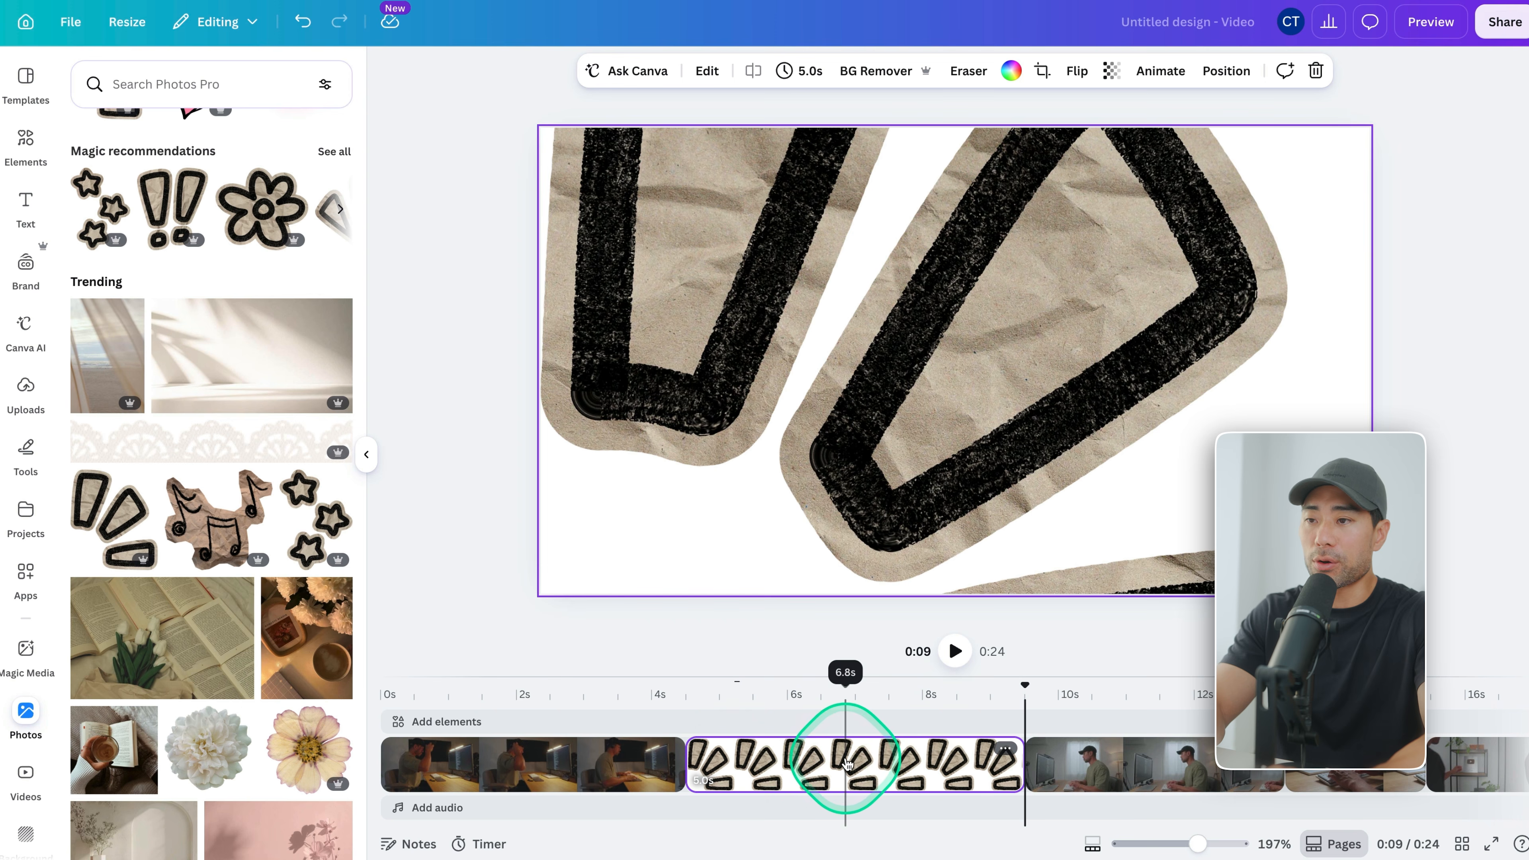
click(1217, 71)
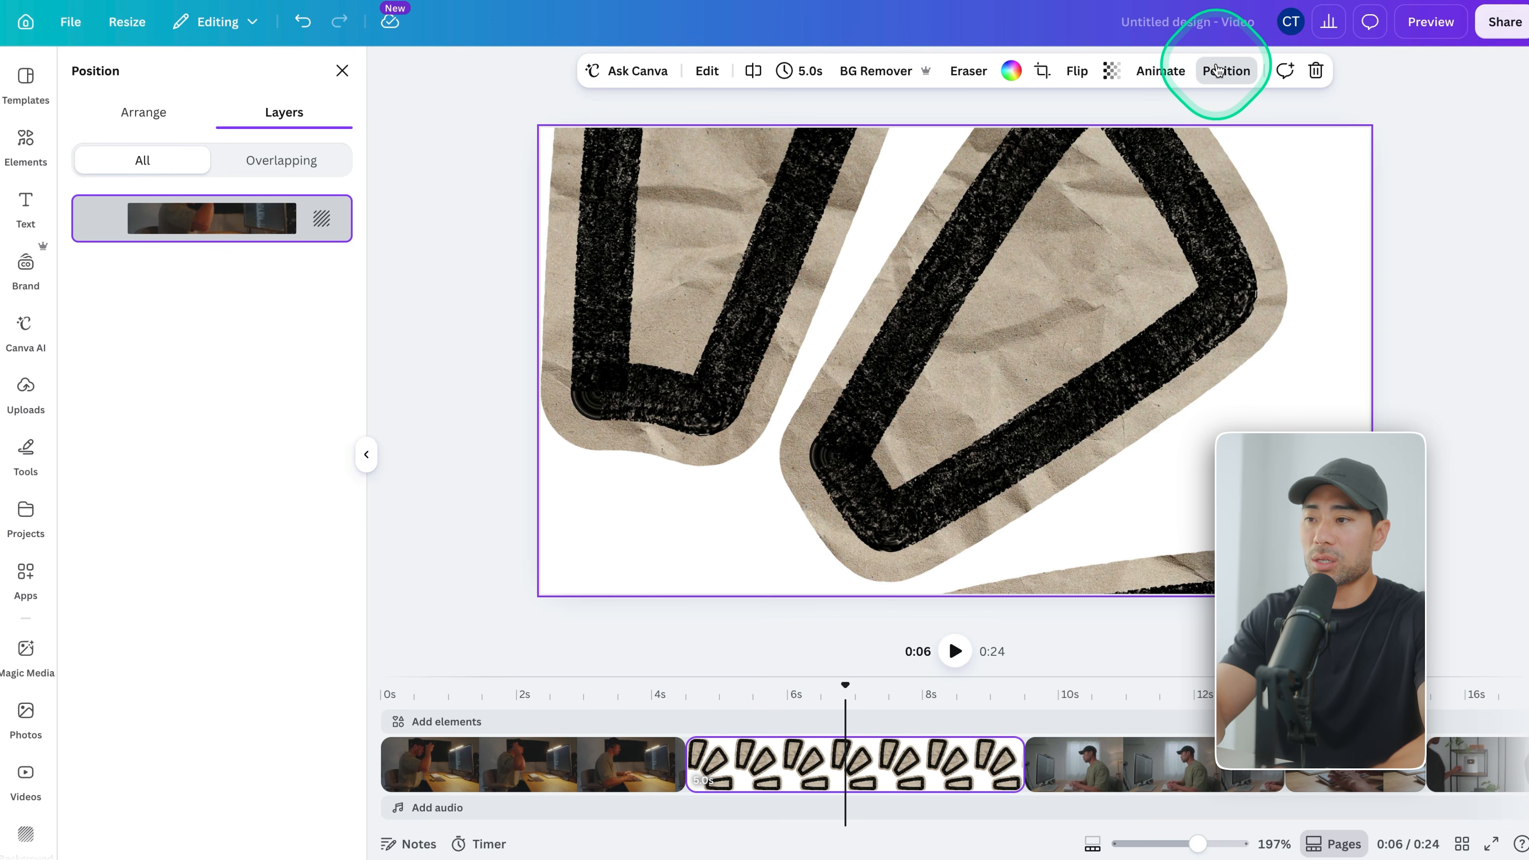
click(784, 776)
drag(786, 777, 614, 681)
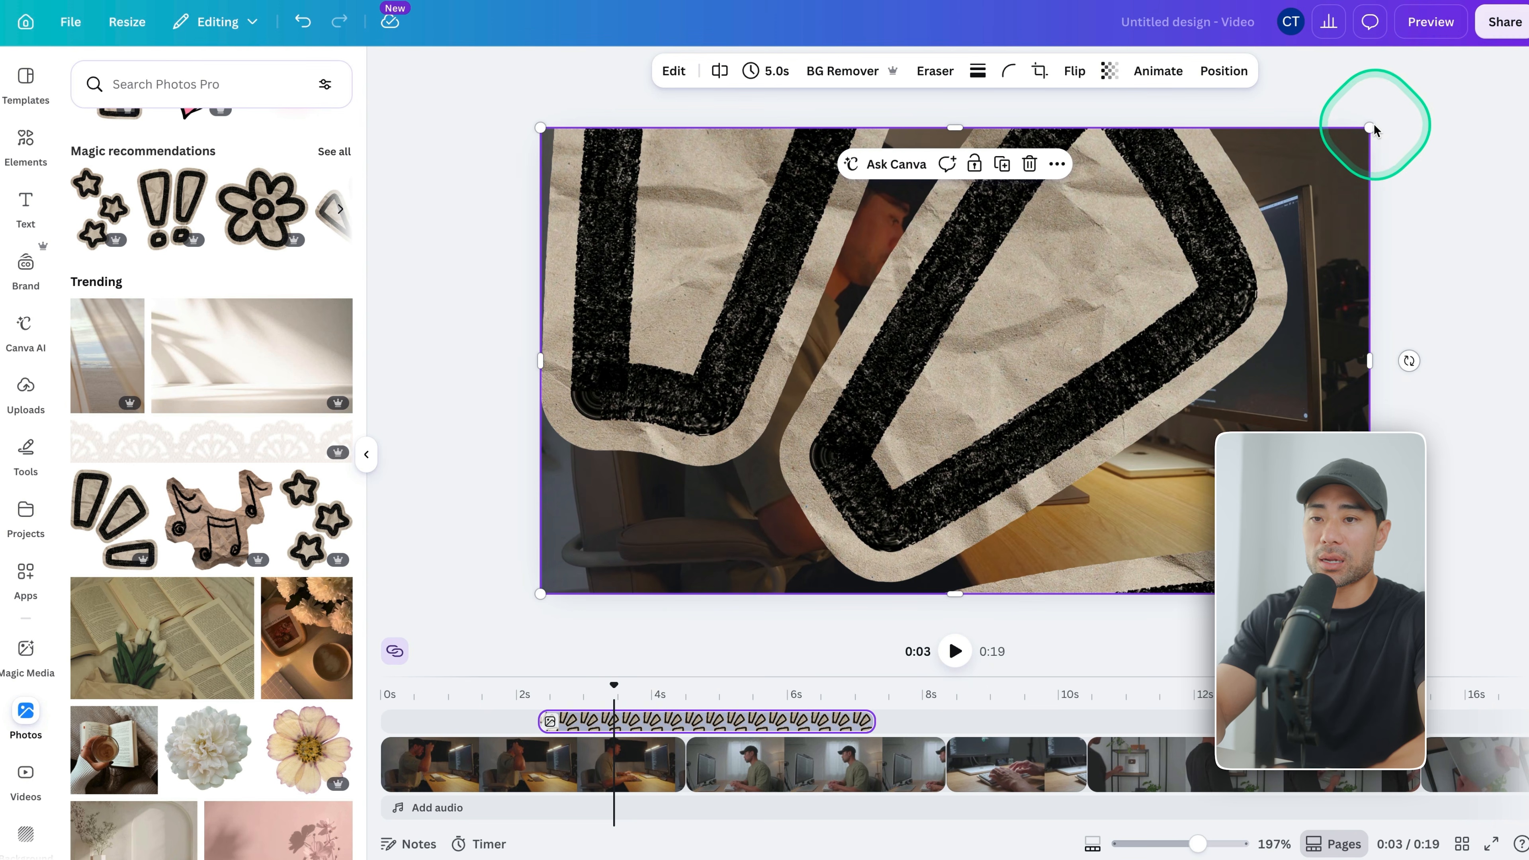
- Shrink the burst graphic and position it over the dark wall panel between the man's head and the monitor
drag(1369, 128, 922, 388)
drag(777, 515, 1212, 286)
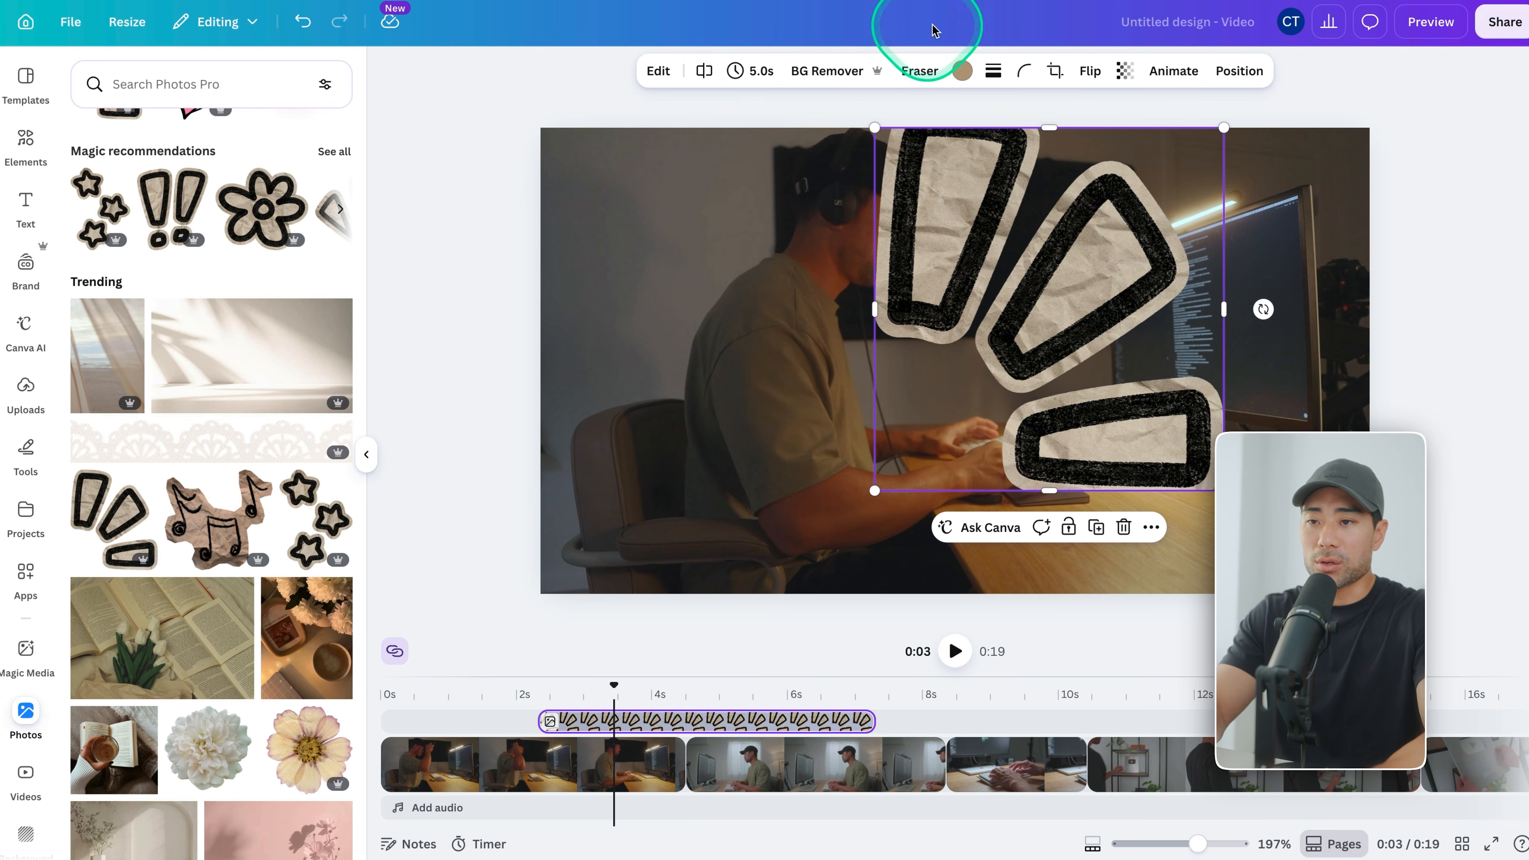
drag(1064, 358, 1196, 348)
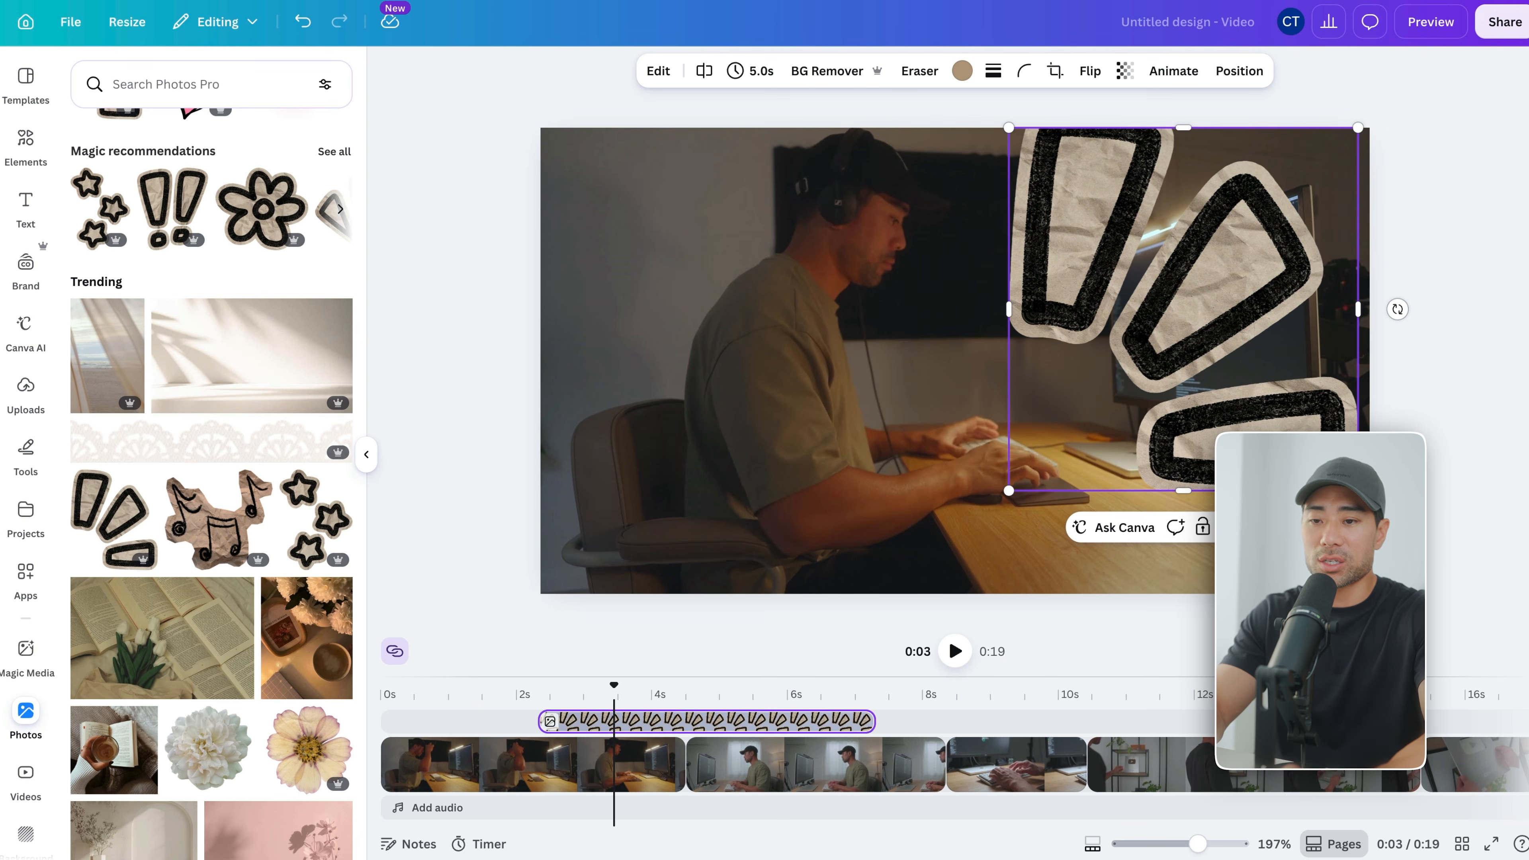
drag(1358, 490, 1186, 311)
drag(1125, 221, 1060, 234)
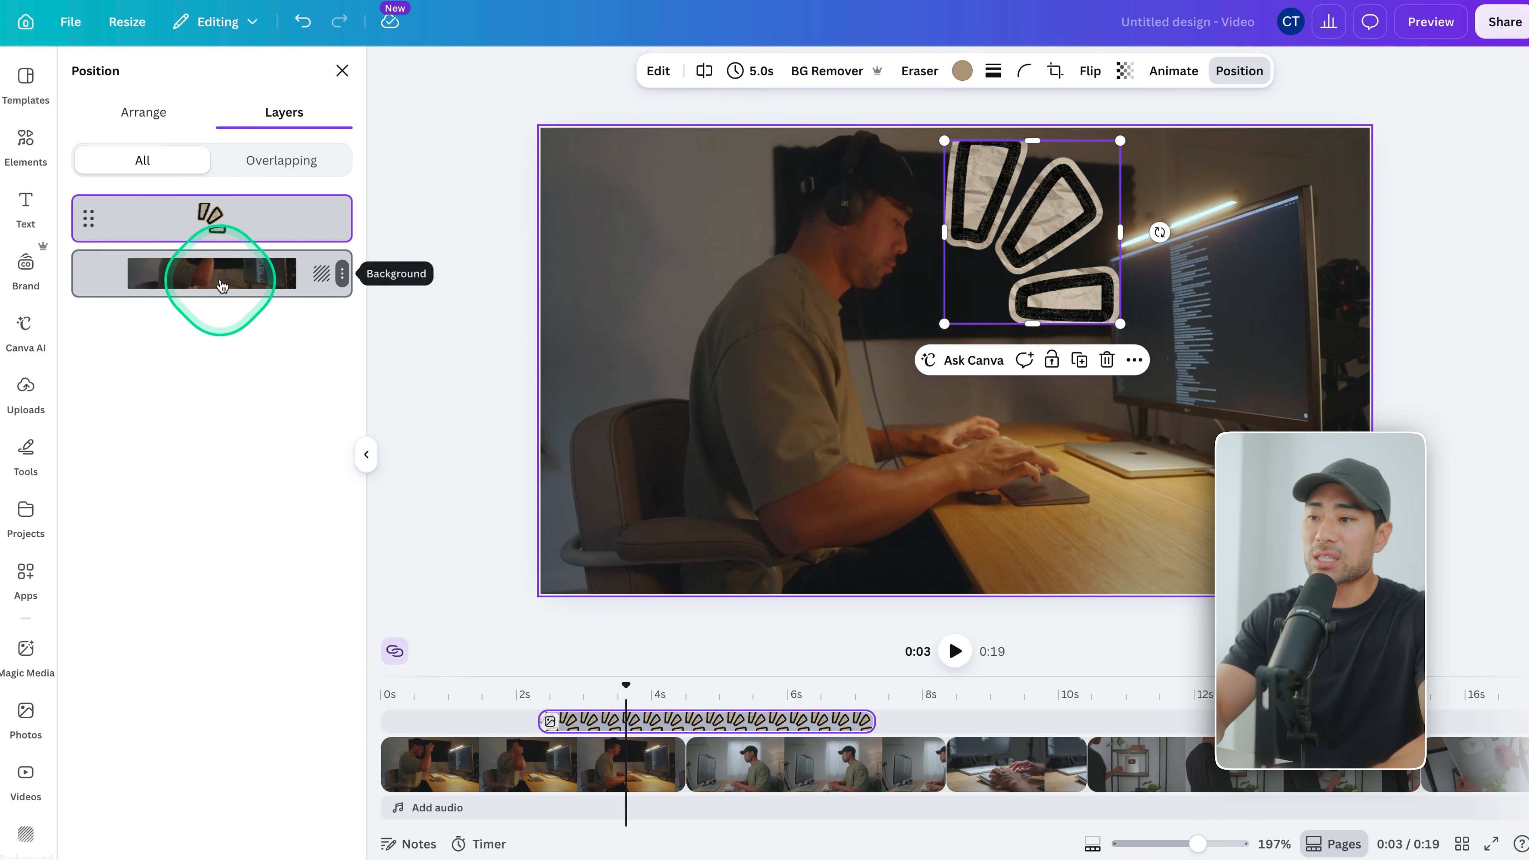
- Detach the first clip's video from the background and move the burst graphic's layer beneath the video layer
click(343, 275)
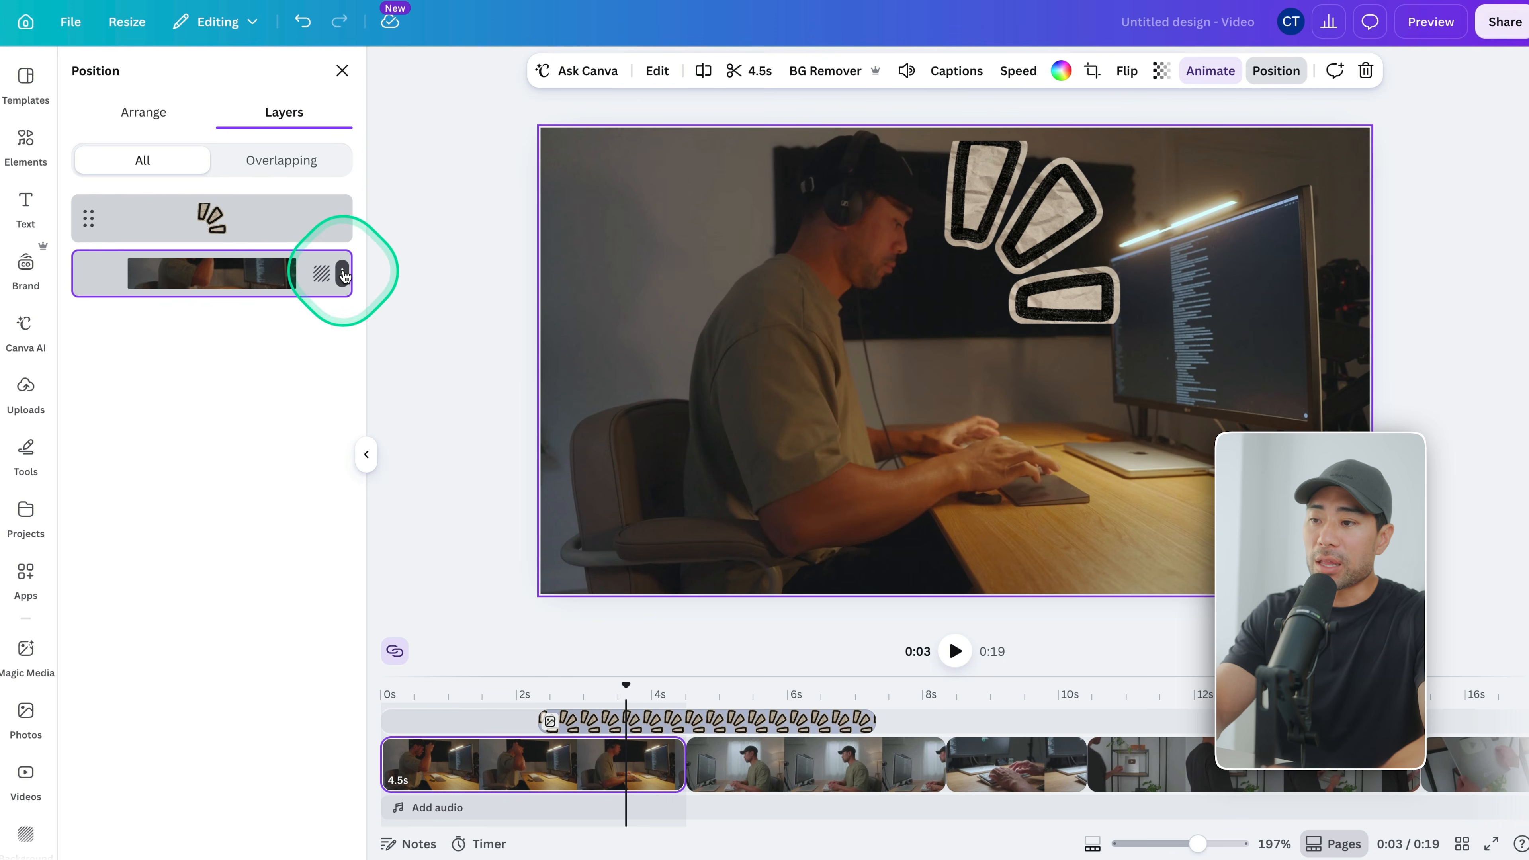
click(343, 274)
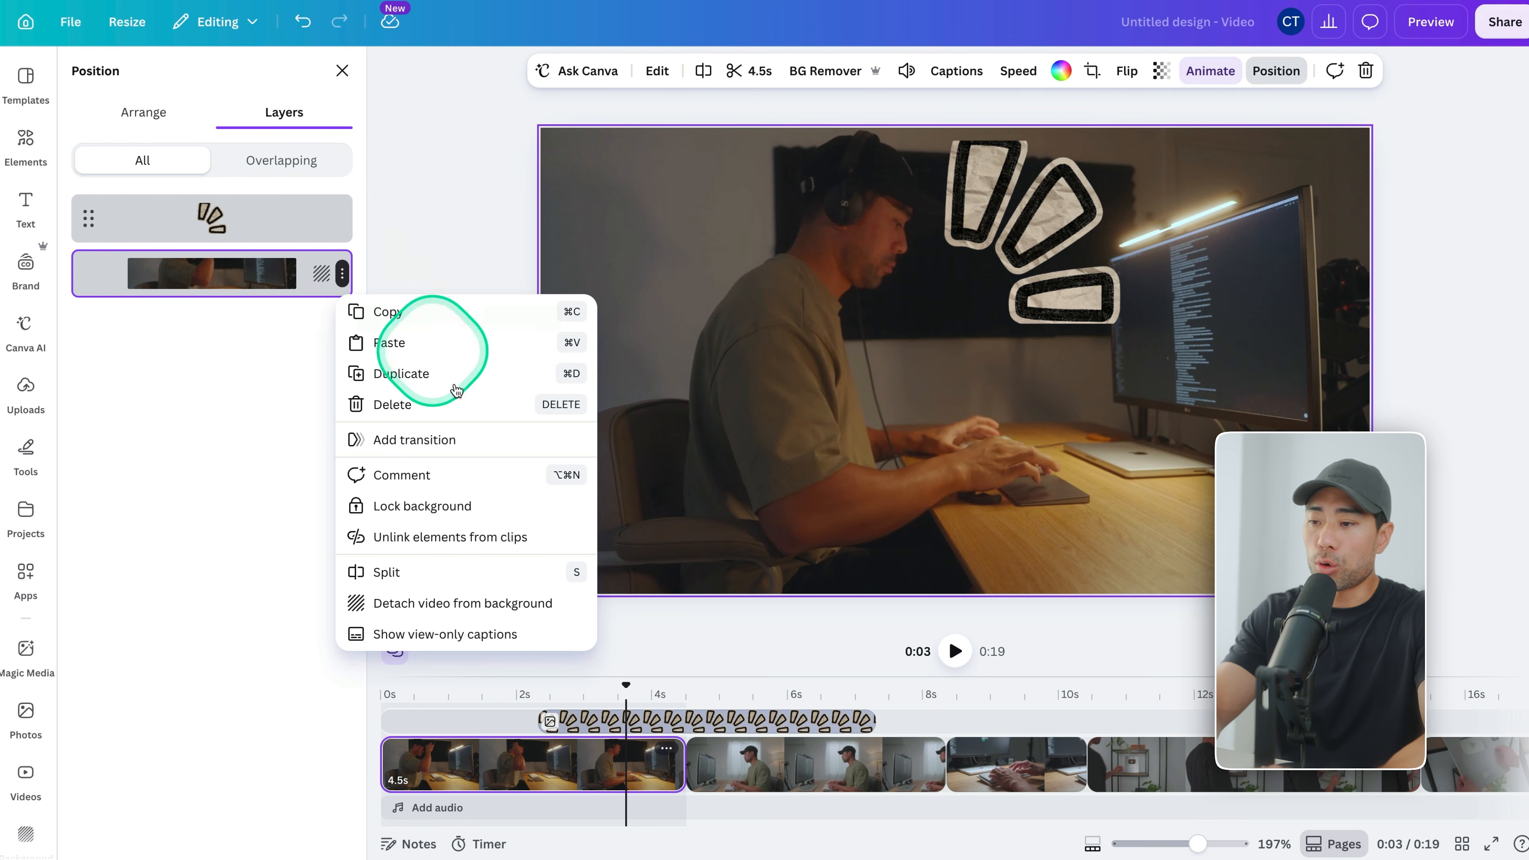
click(505, 604)
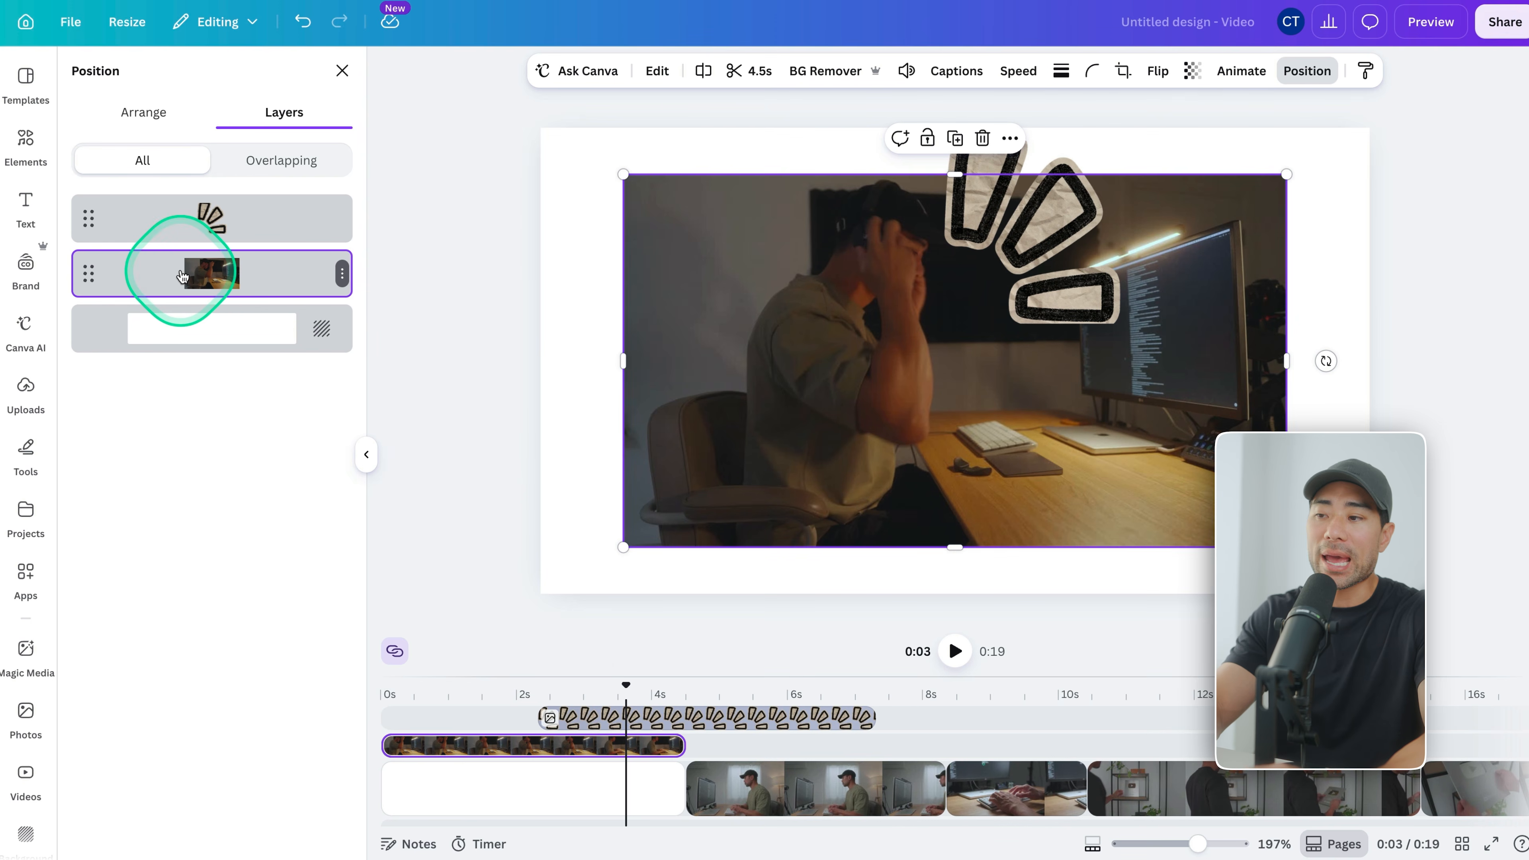
click(87, 216)
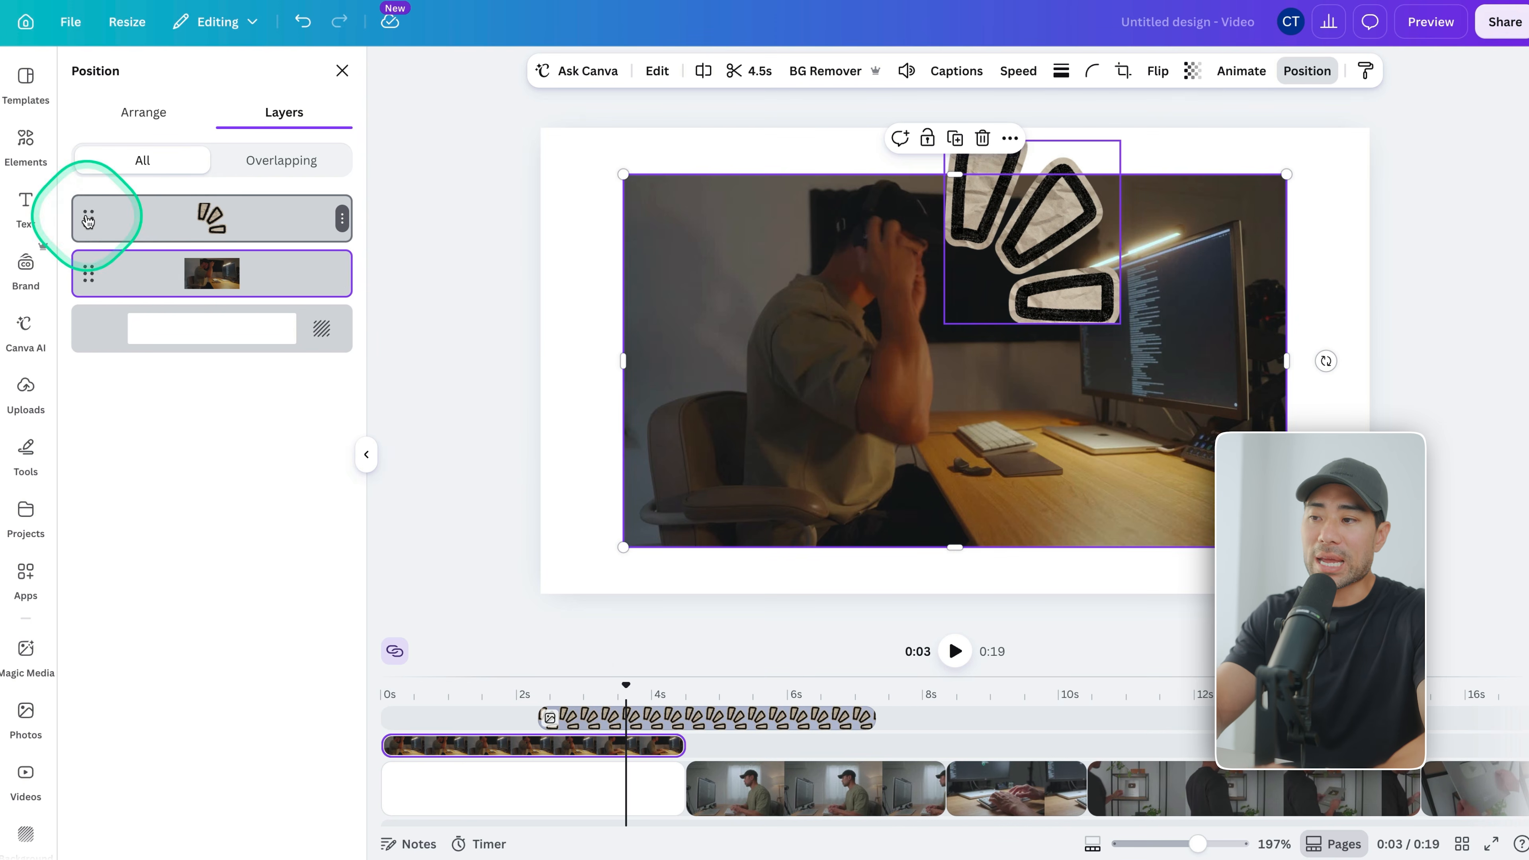
drag(88, 217, 89, 291)
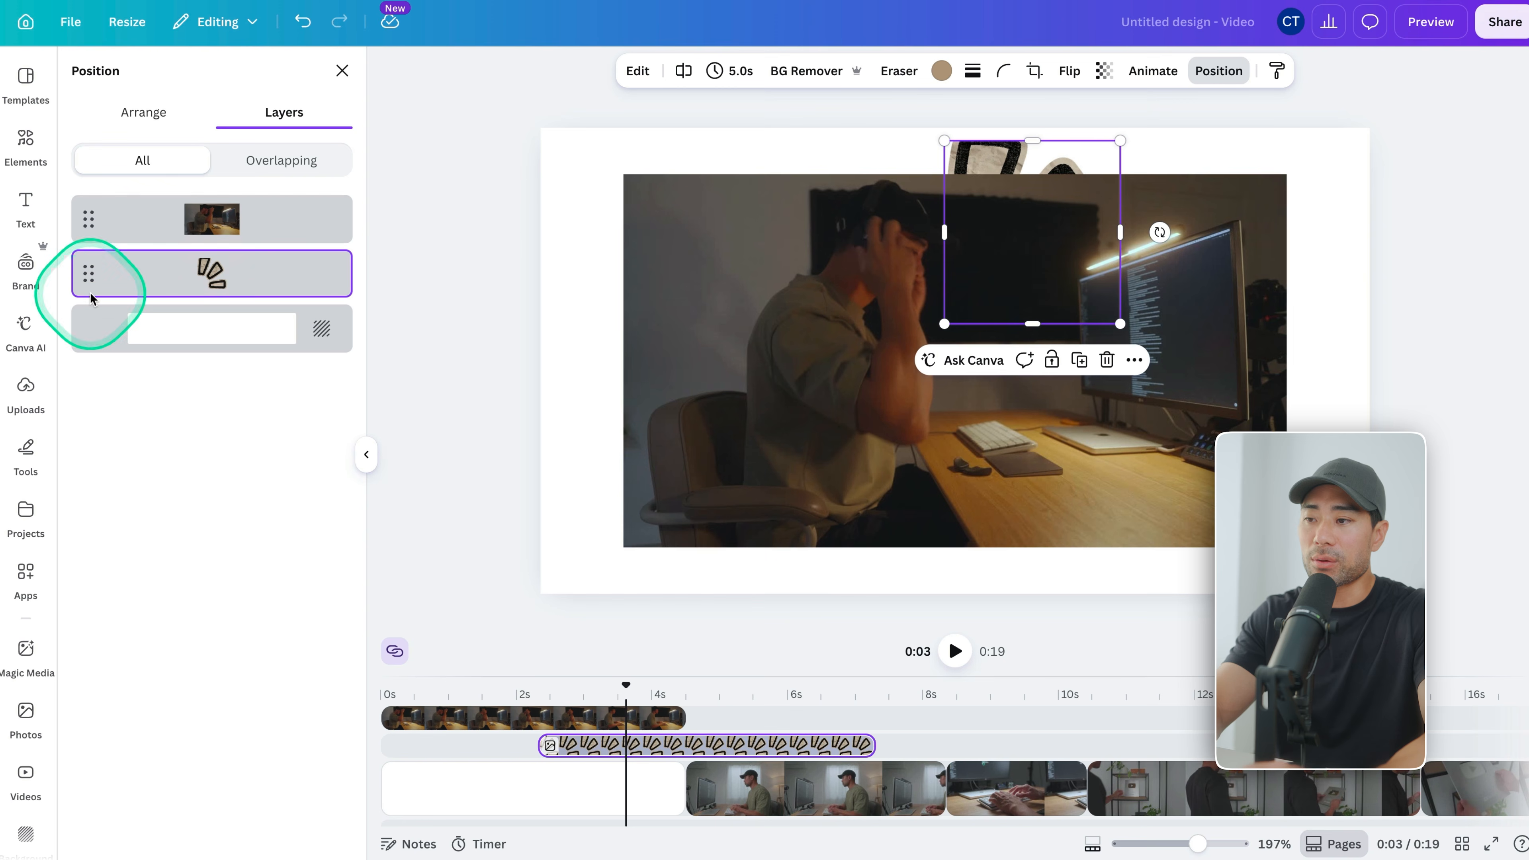
- Shrink the detached video into the lower left of the canvas and move the burst graphic partly behind its upper right corner
drag(1250, 221, 1195, 232)
drag(1230, 557, 860, 383)
drag(785, 290, 799, 446)
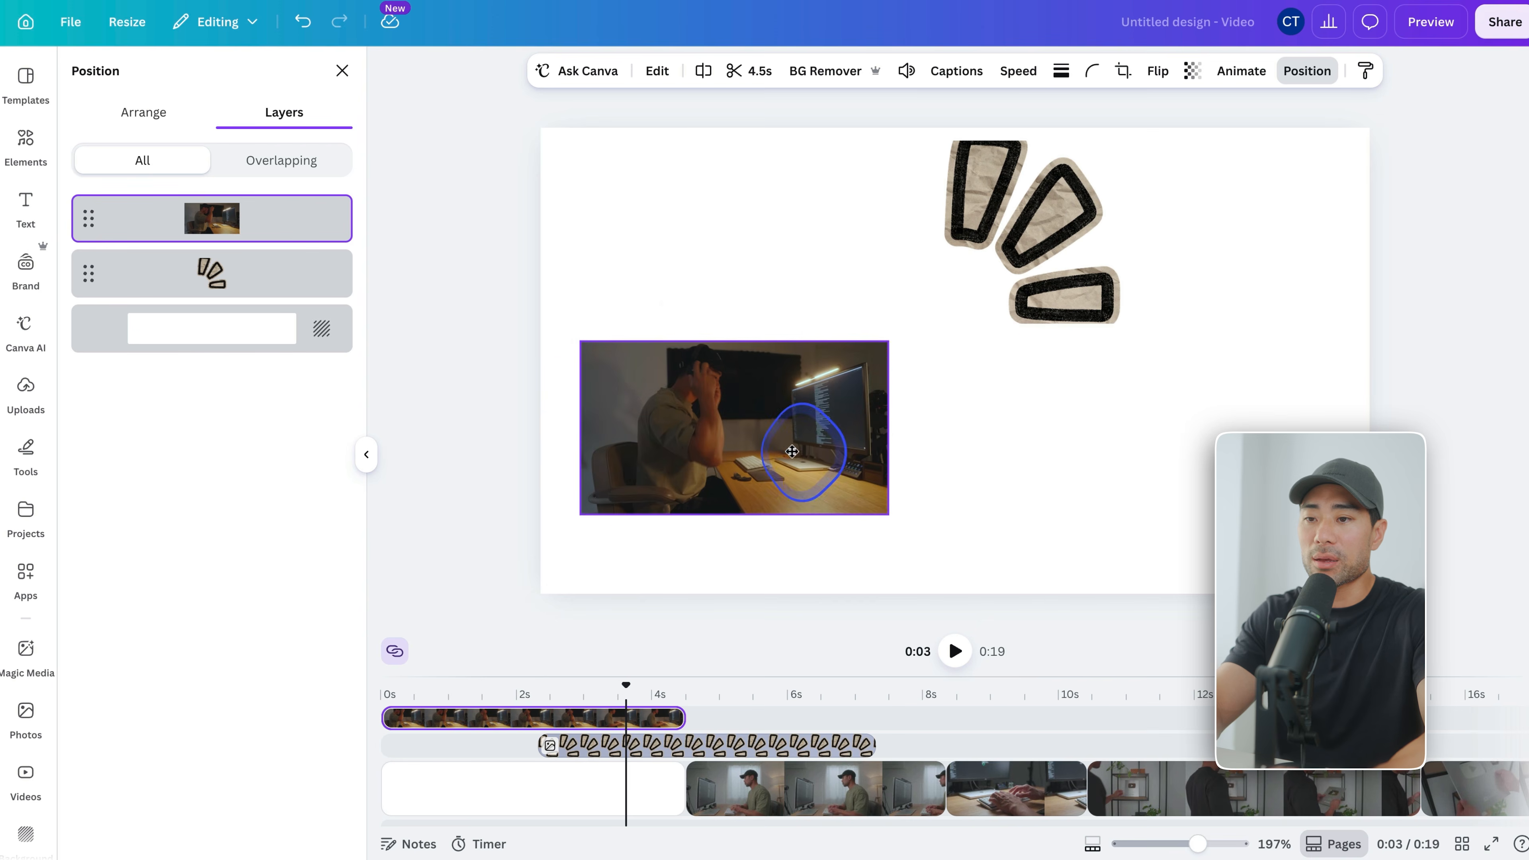
click(1049, 331)
drag(1048, 332, 911, 372)
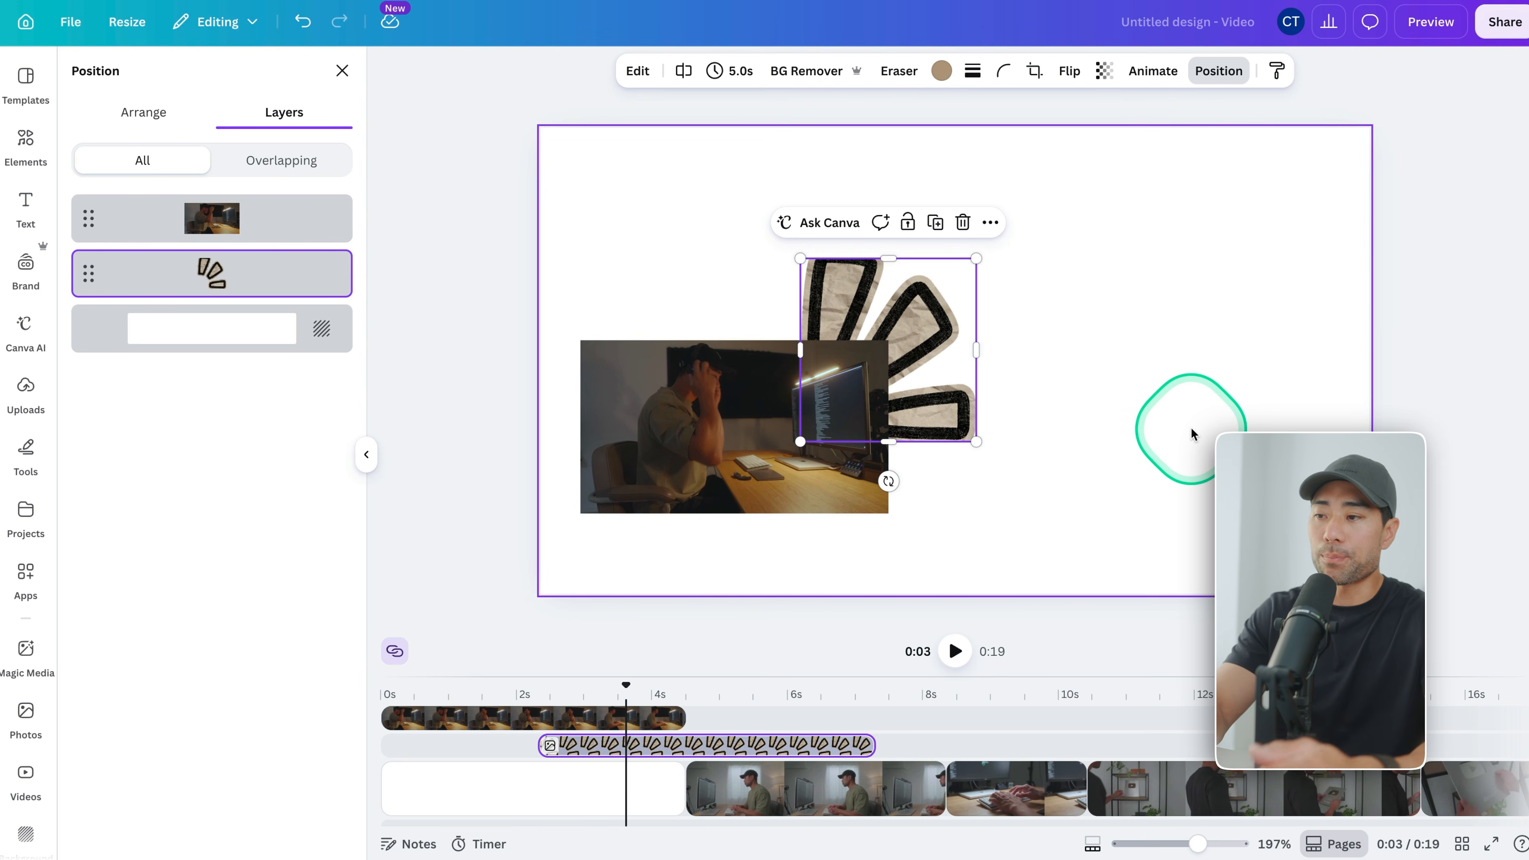
- Undo the layering changes, including the graphic overlay and the detached video
key(ctrl+z)
key(ctrl+z)
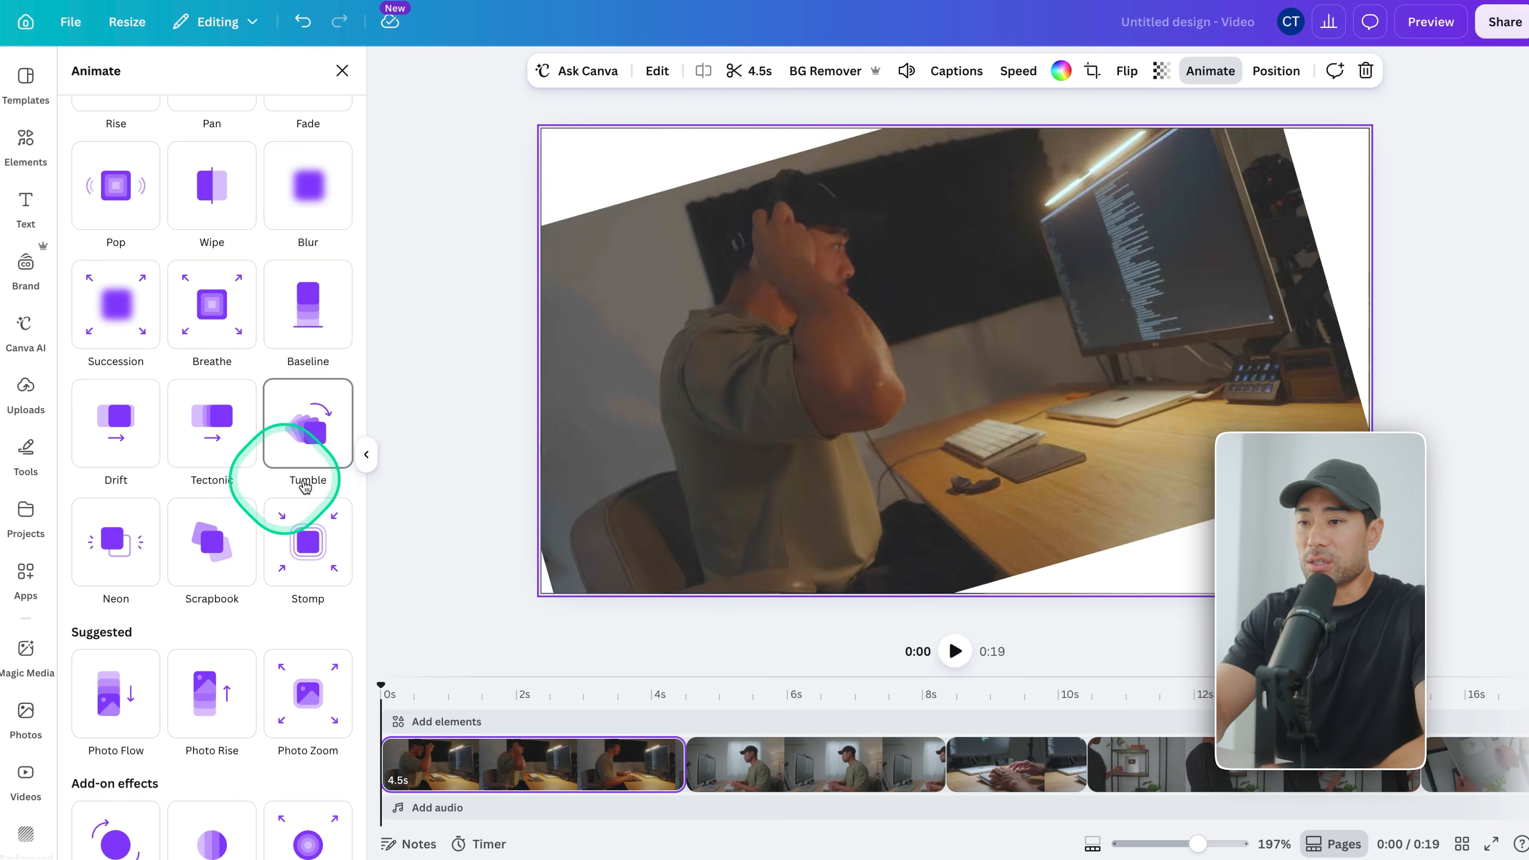
- Add a heading text box over the first clip and set its font size to 120
click(26, 205)
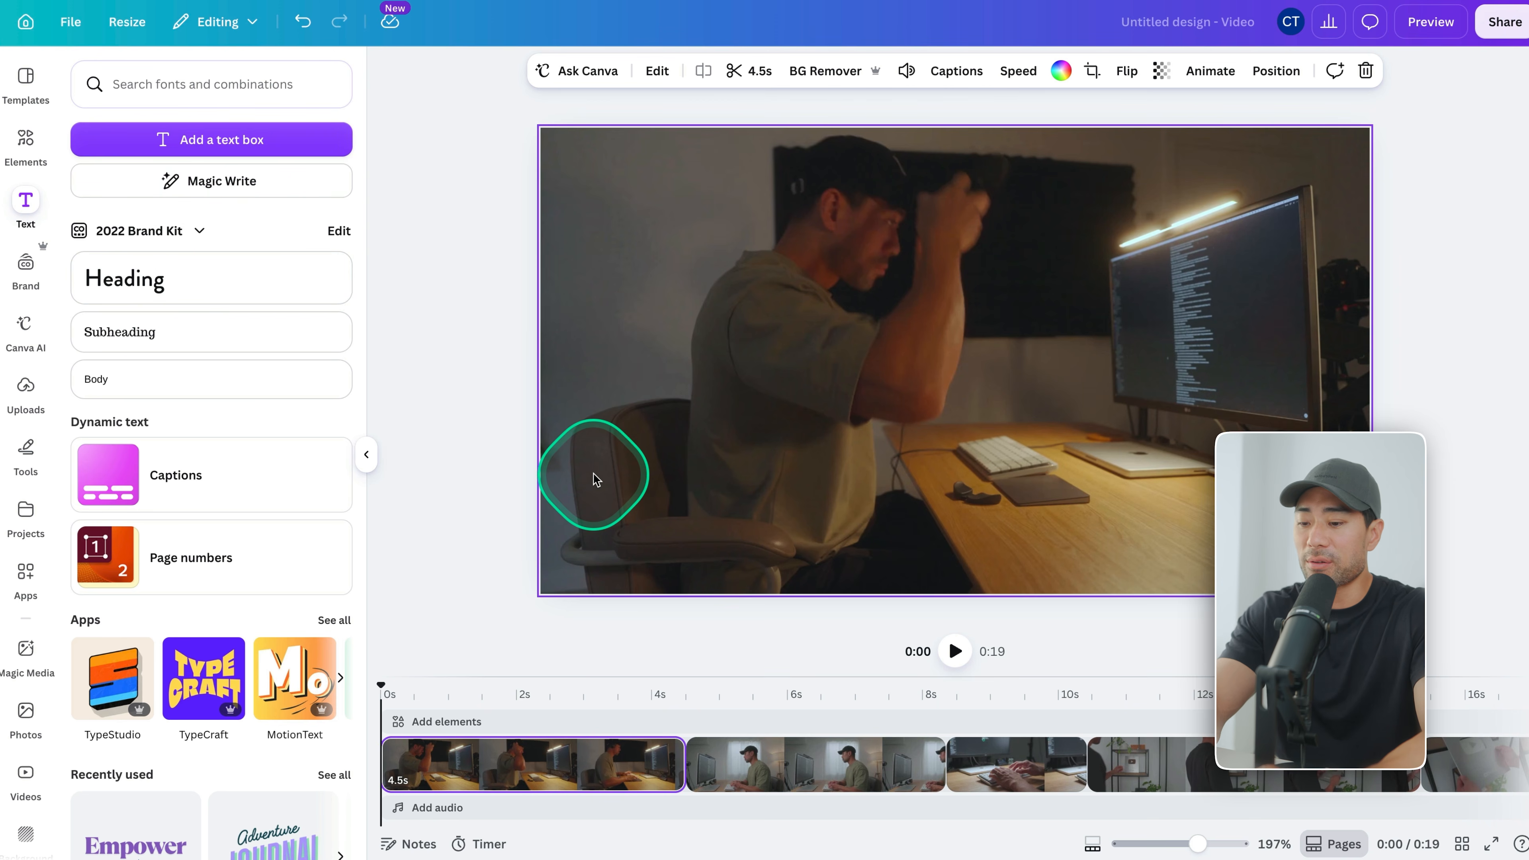
scroll(257, 347, down, 2)
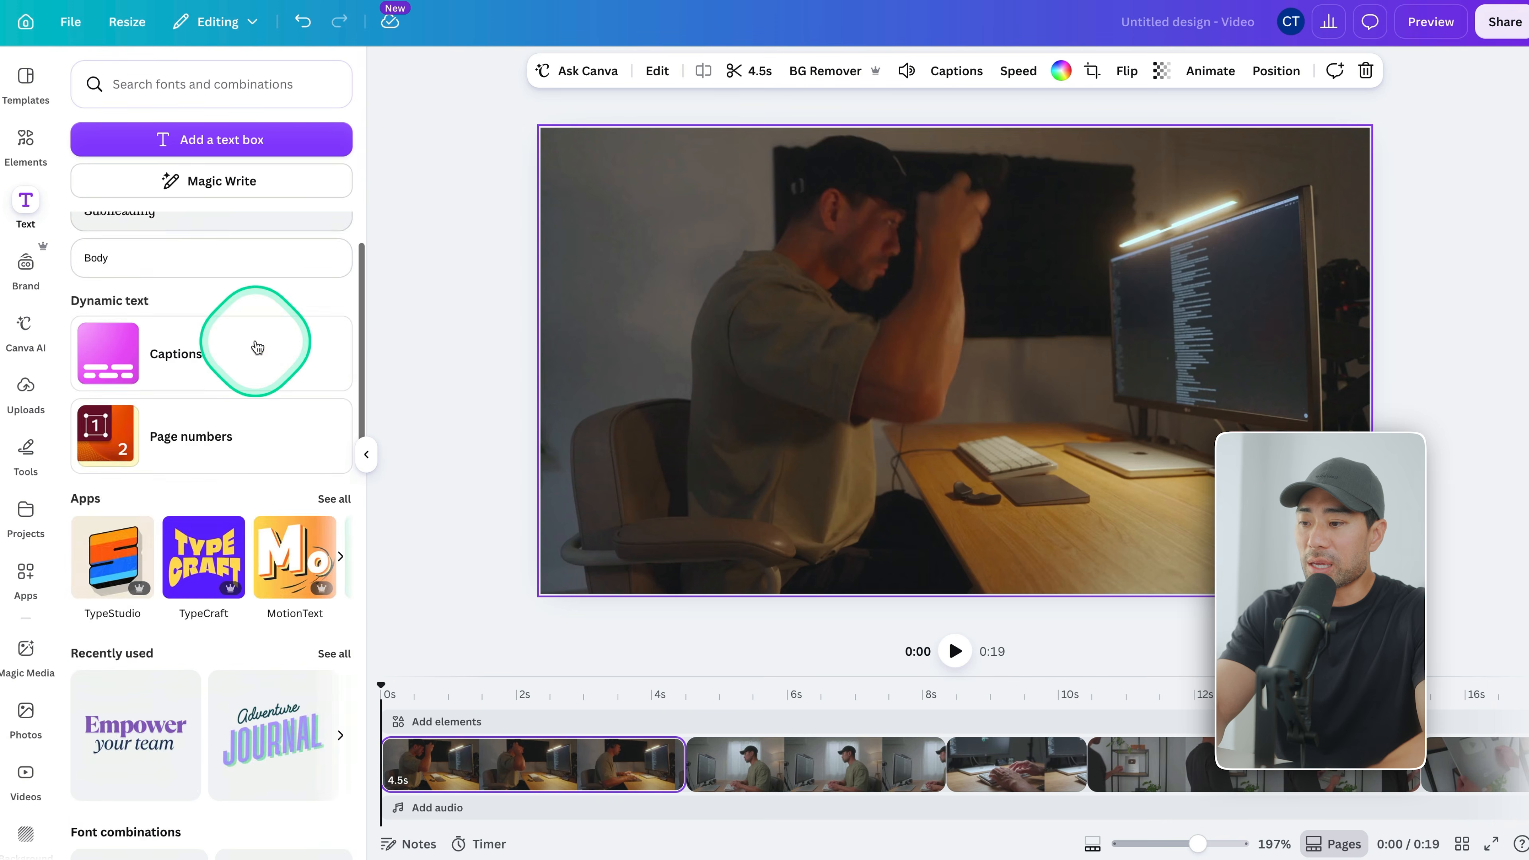
scroll(257, 347, down, 8)
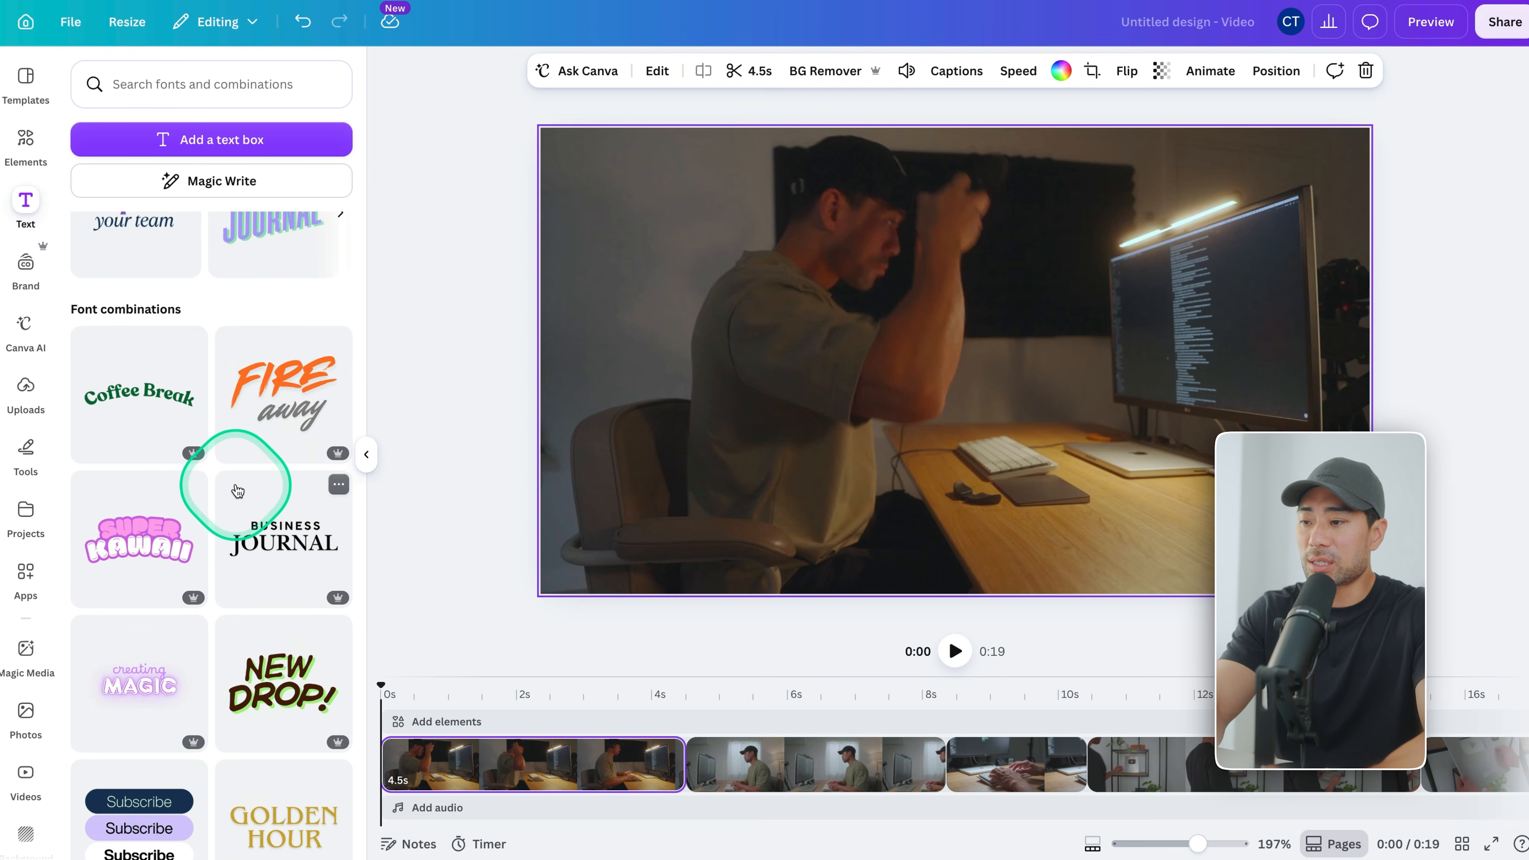
scroll(238, 491, down, 2)
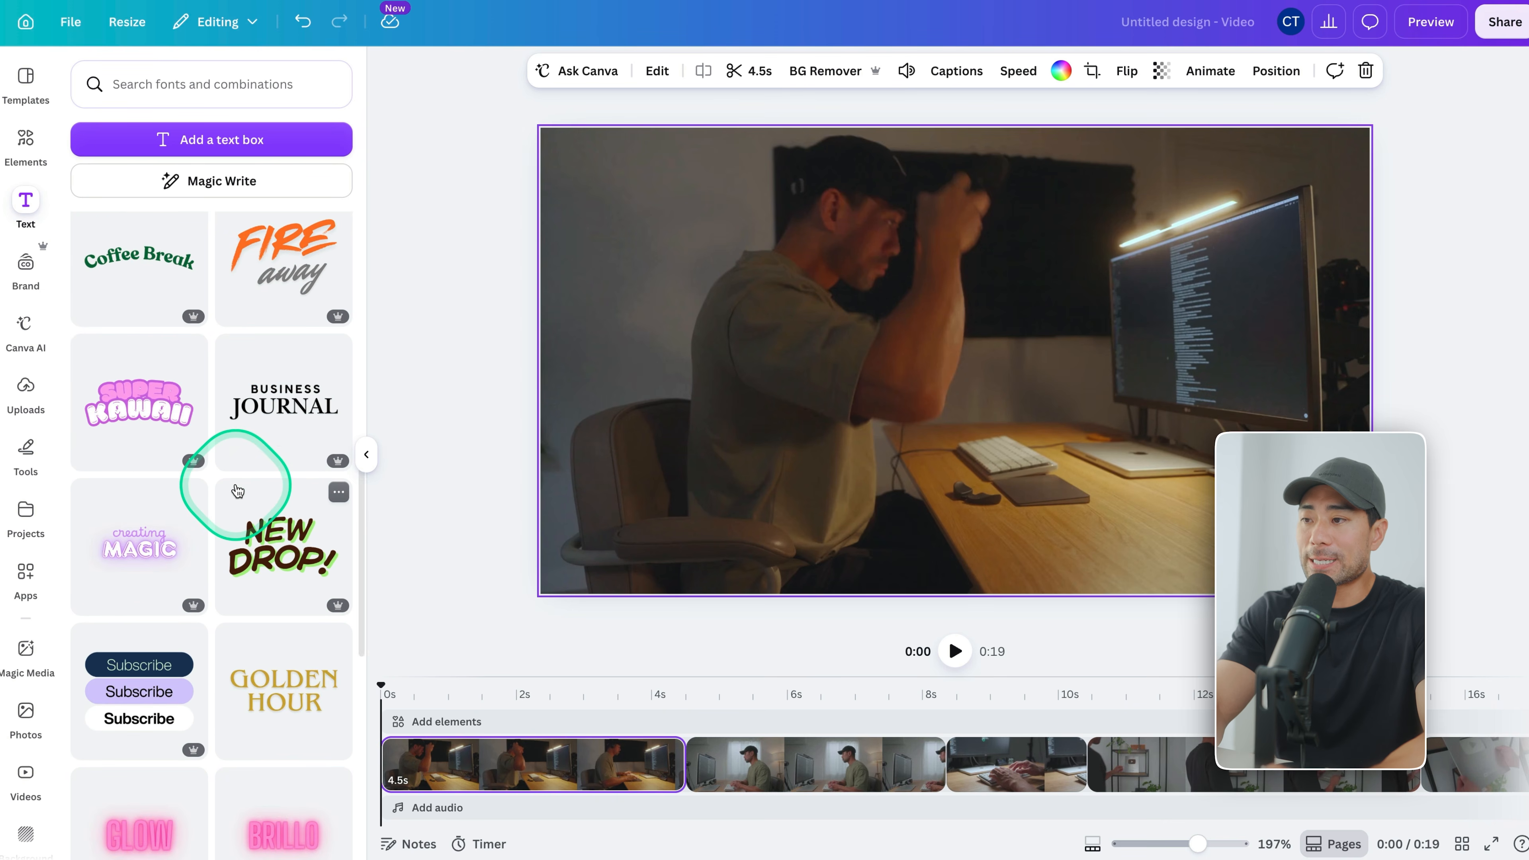
scroll(150, 458, up, 12)
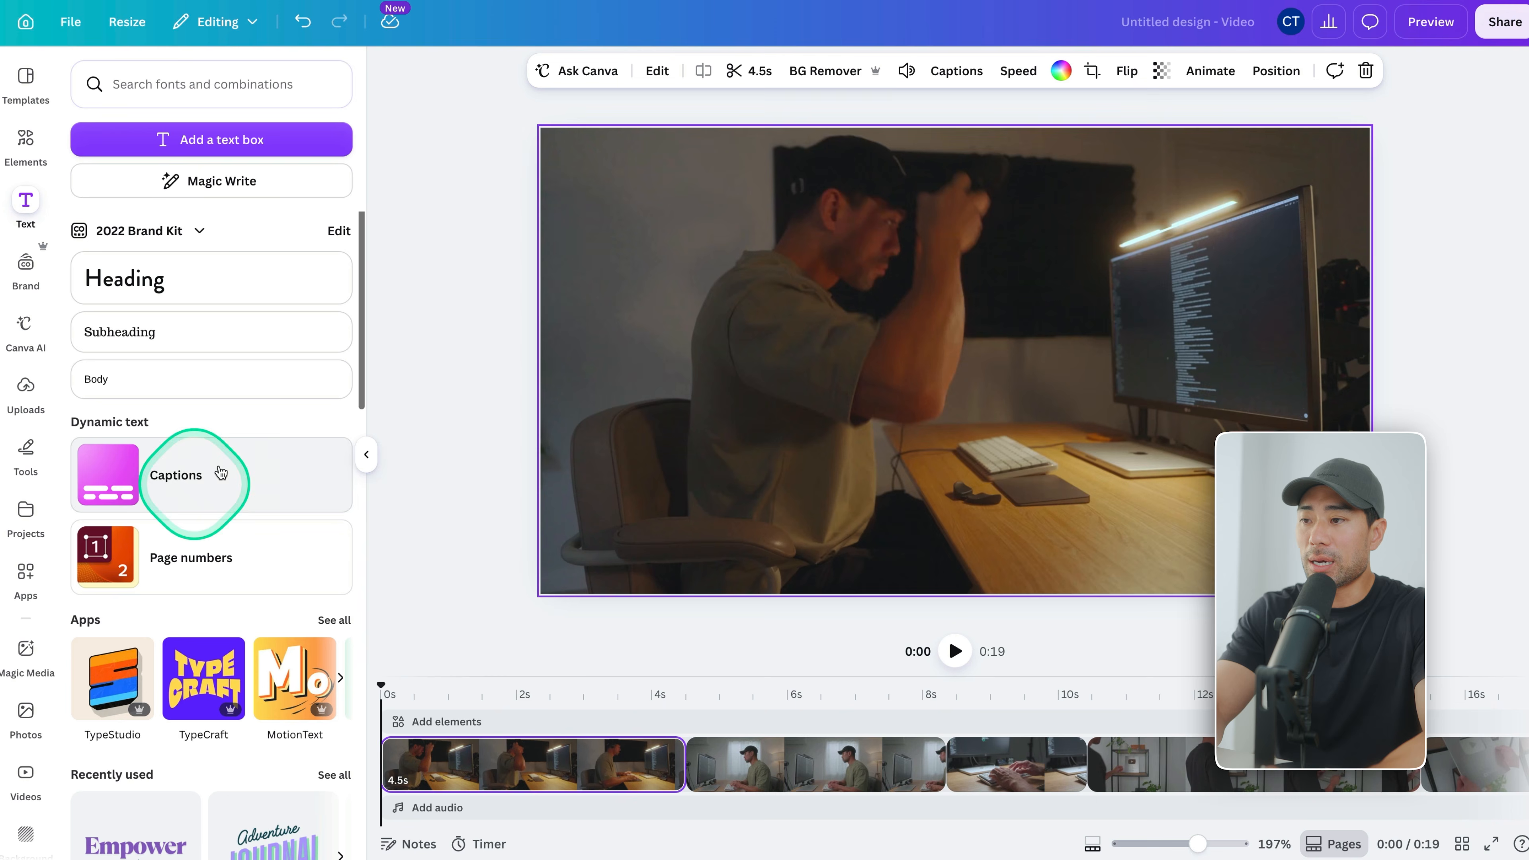
click(191, 298)
double_click(958, 362)
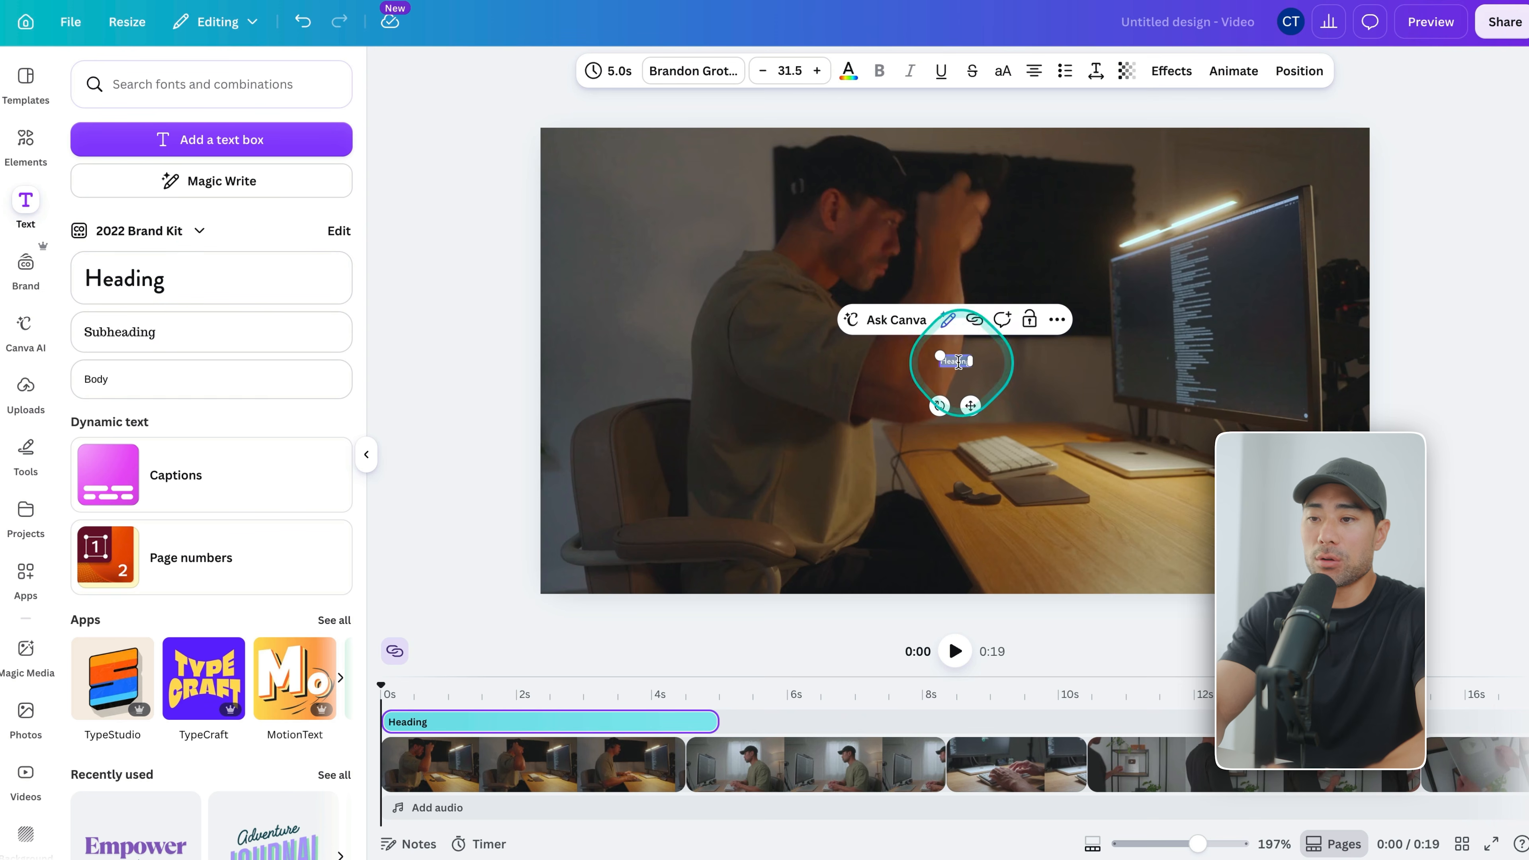
click(801, 69)
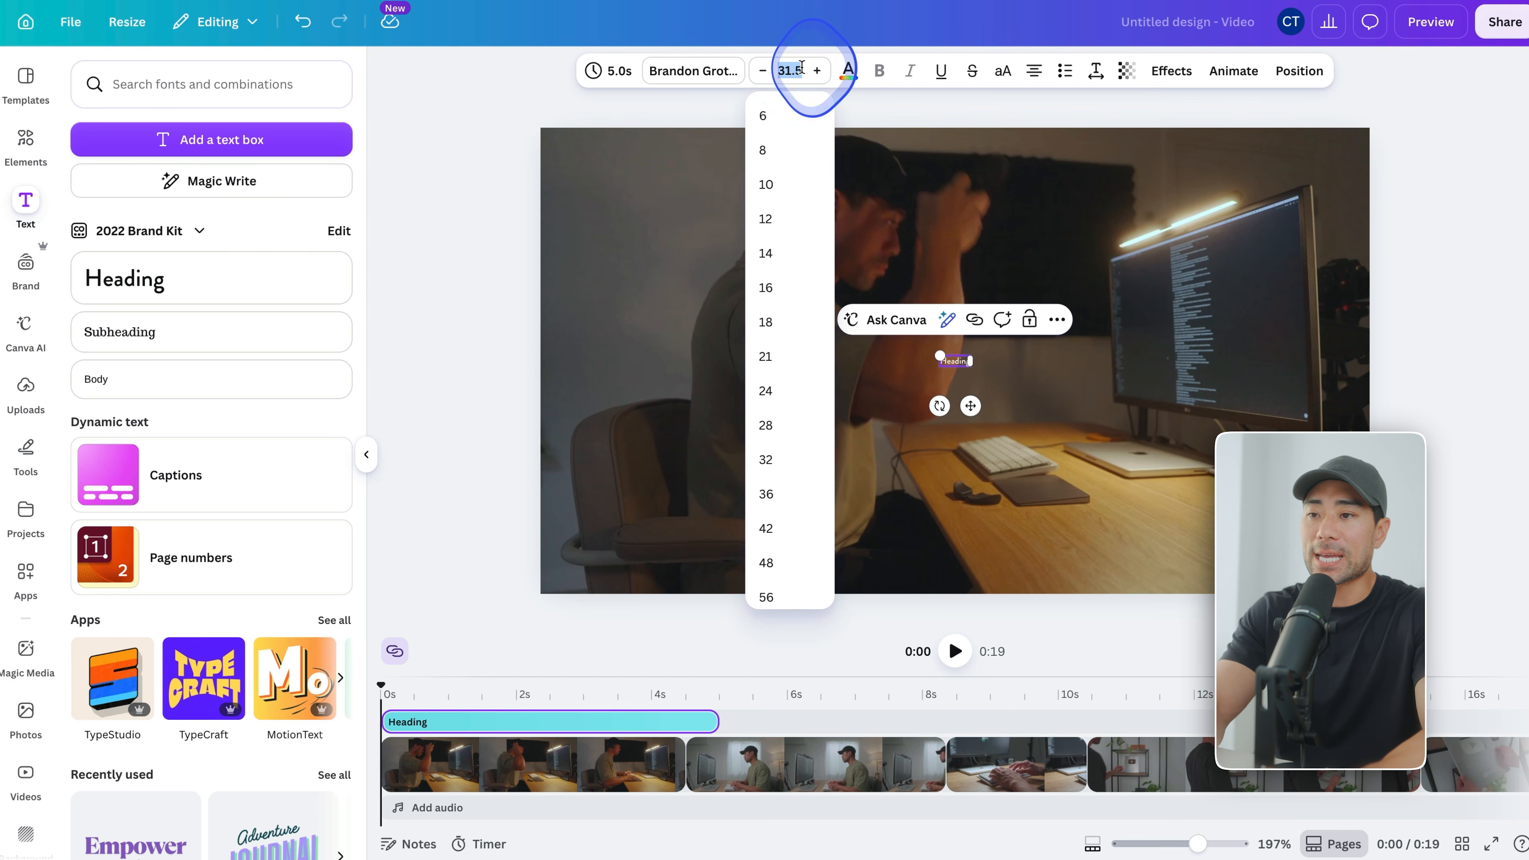
text(120)
key(Return)
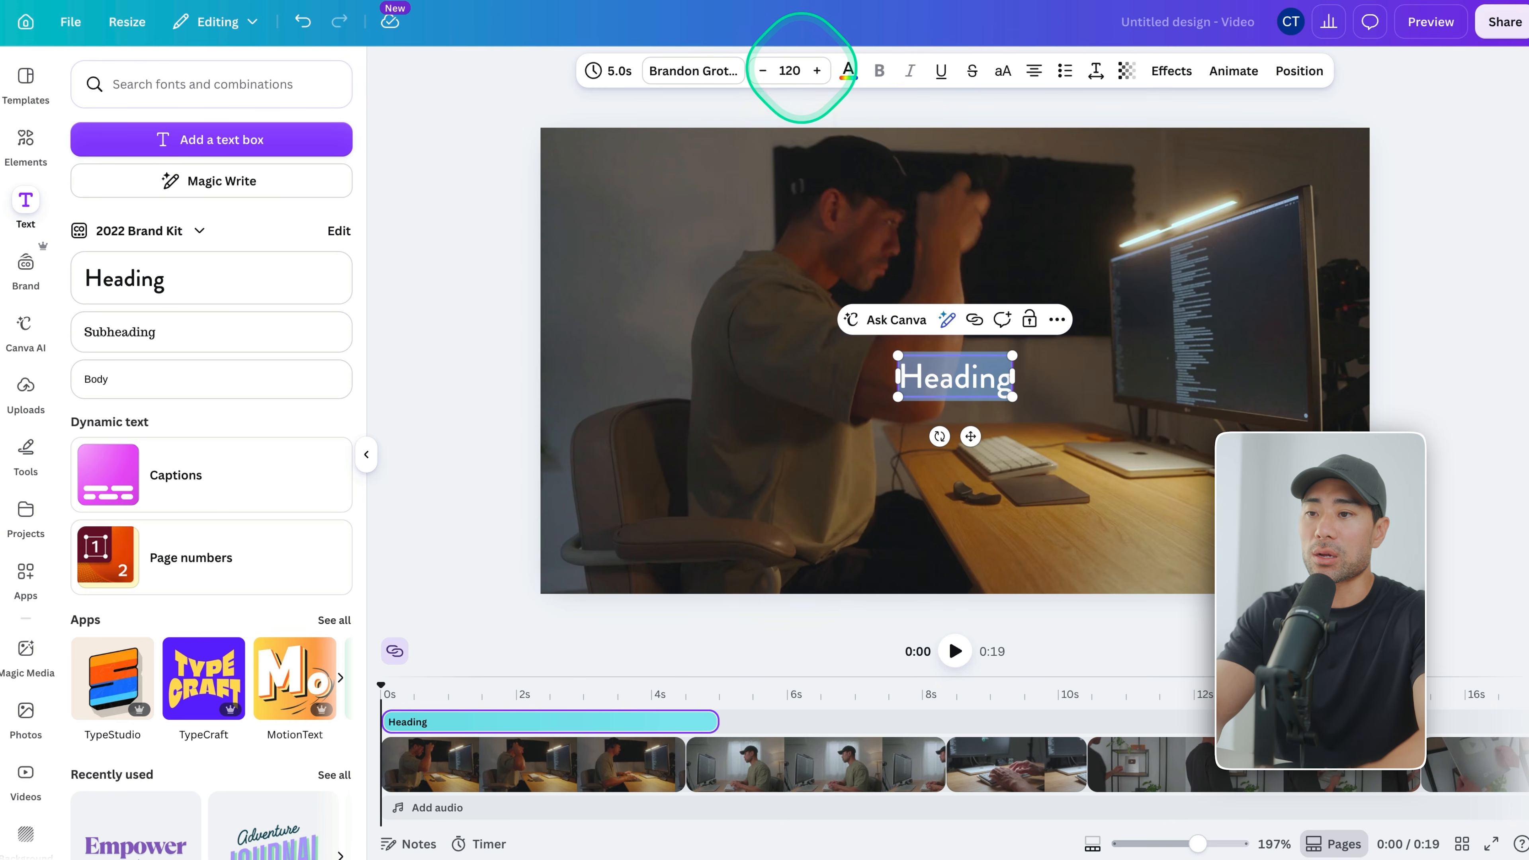
- Replace the heading's placeholder text with "A DAY IN MY LIFE"
text(A DA)
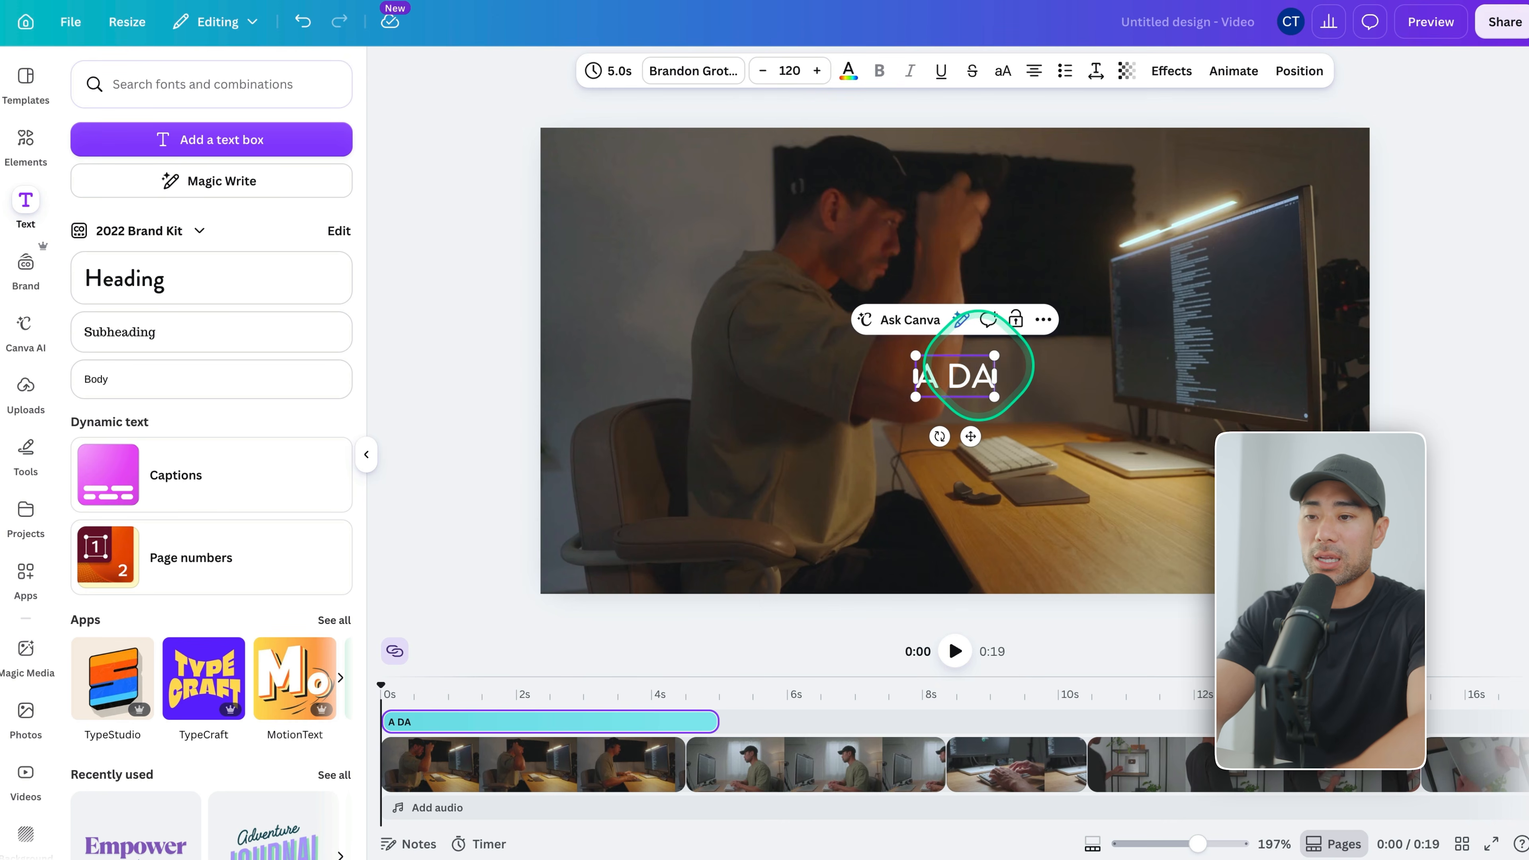
text(Y IN THE LIFE)
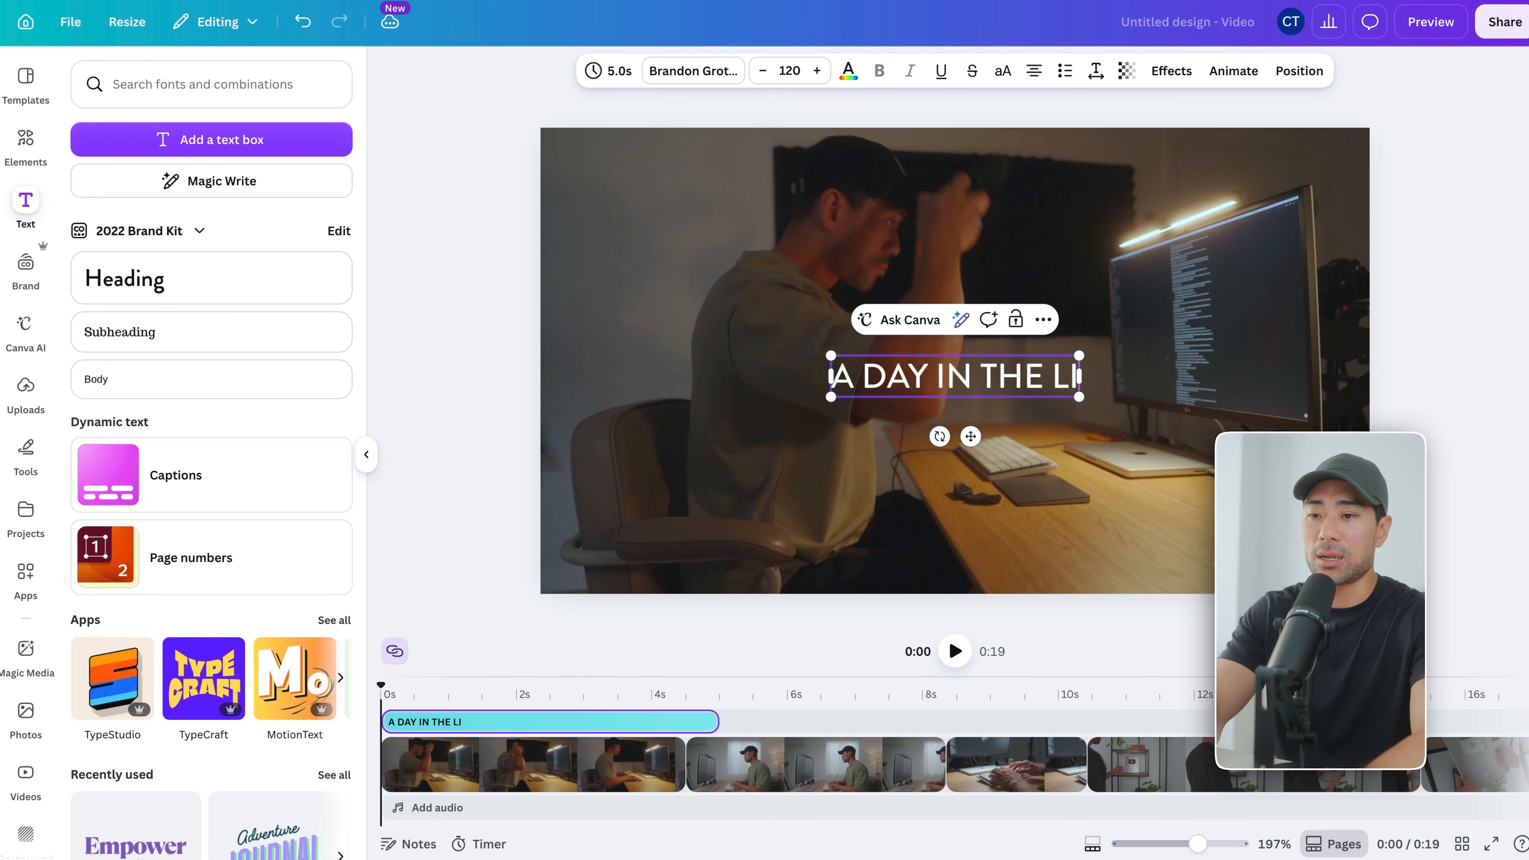
key(BackSpace)
key(BackSpace)
key(BackSpace)
key(BackSpace)
key(BackSpace)
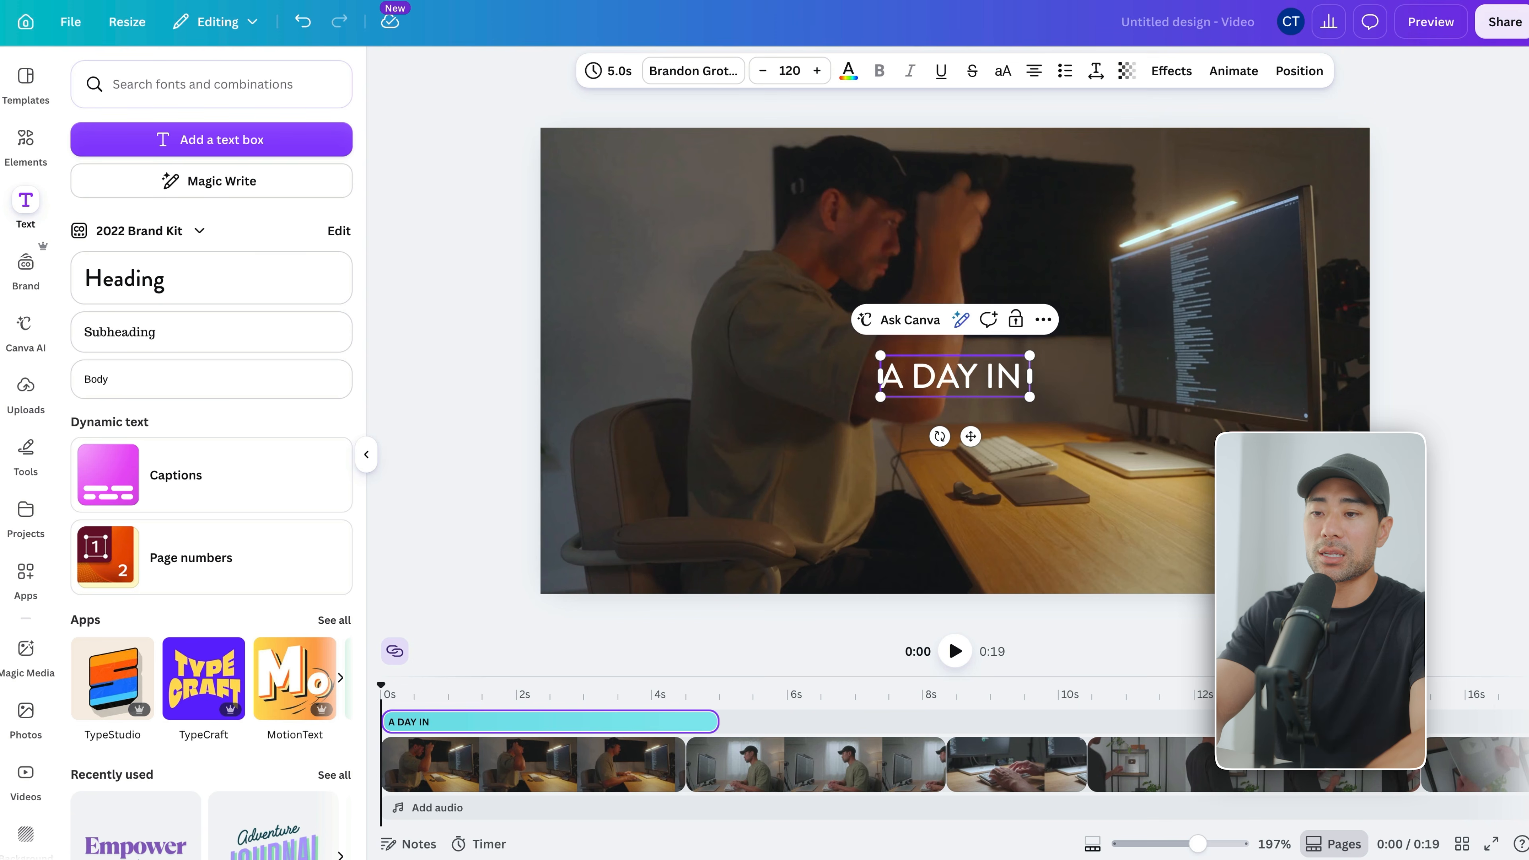
- Increase the title's font size to 146 and centre it horizontally and vertically on the canvas
triple_click(1026, 377)
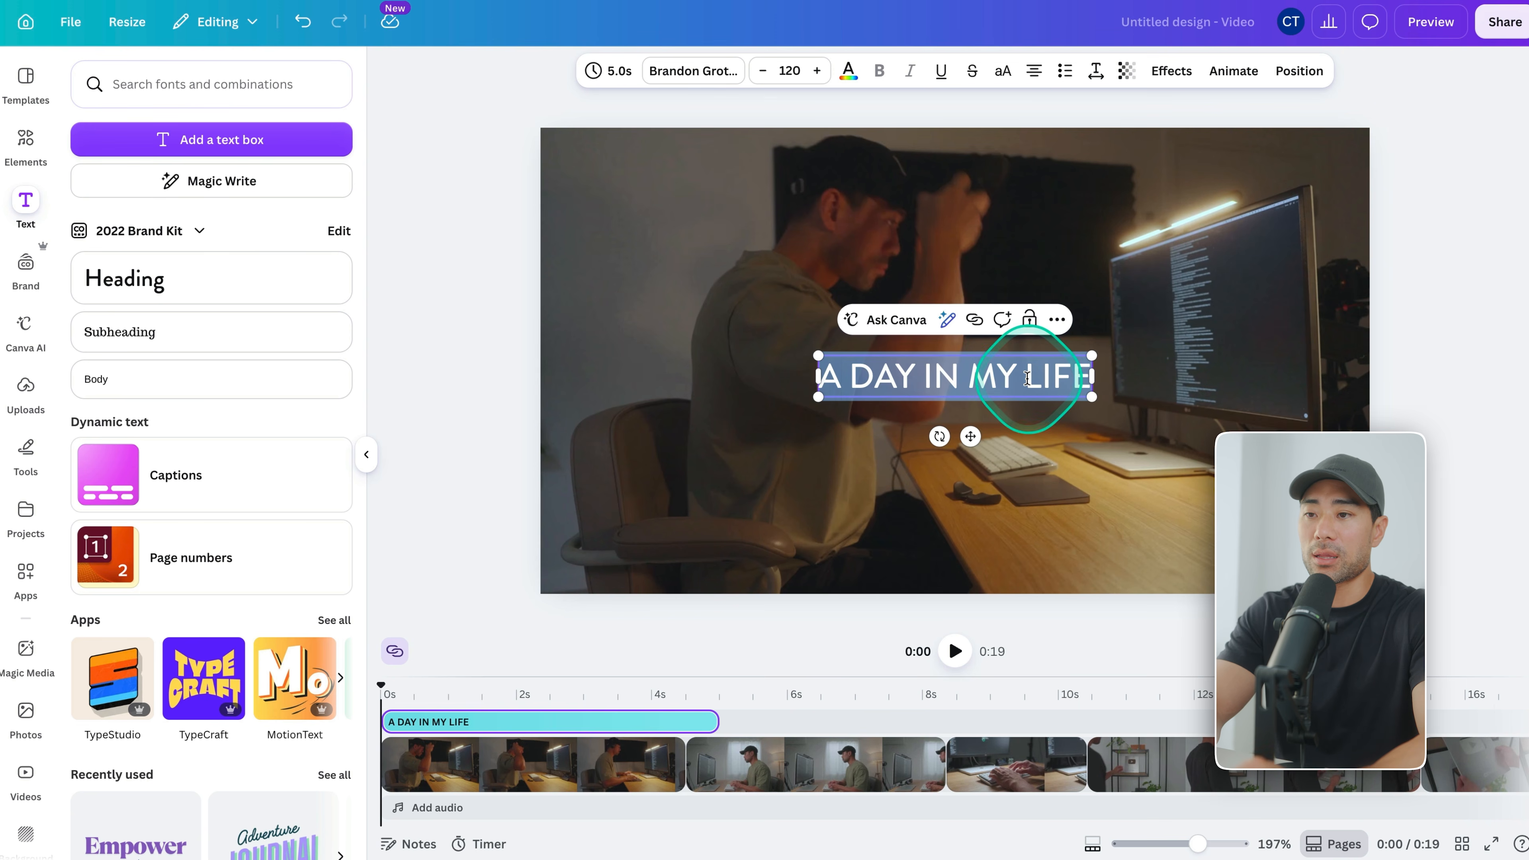
click(817, 71)
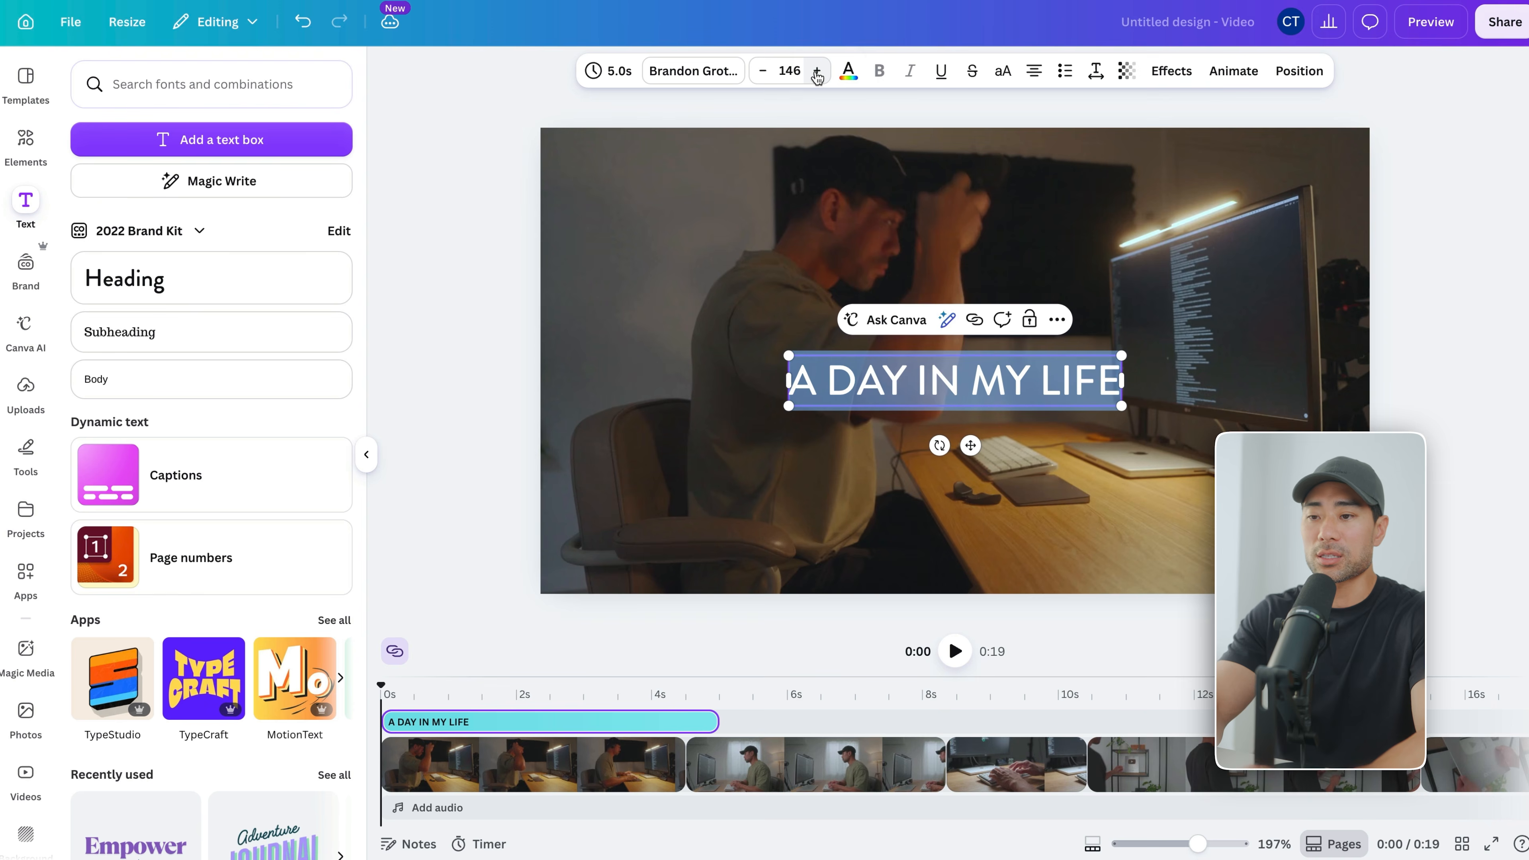
click(1086, 419)
click(1091, 390)
drag(1090, 390, 1057, 369)
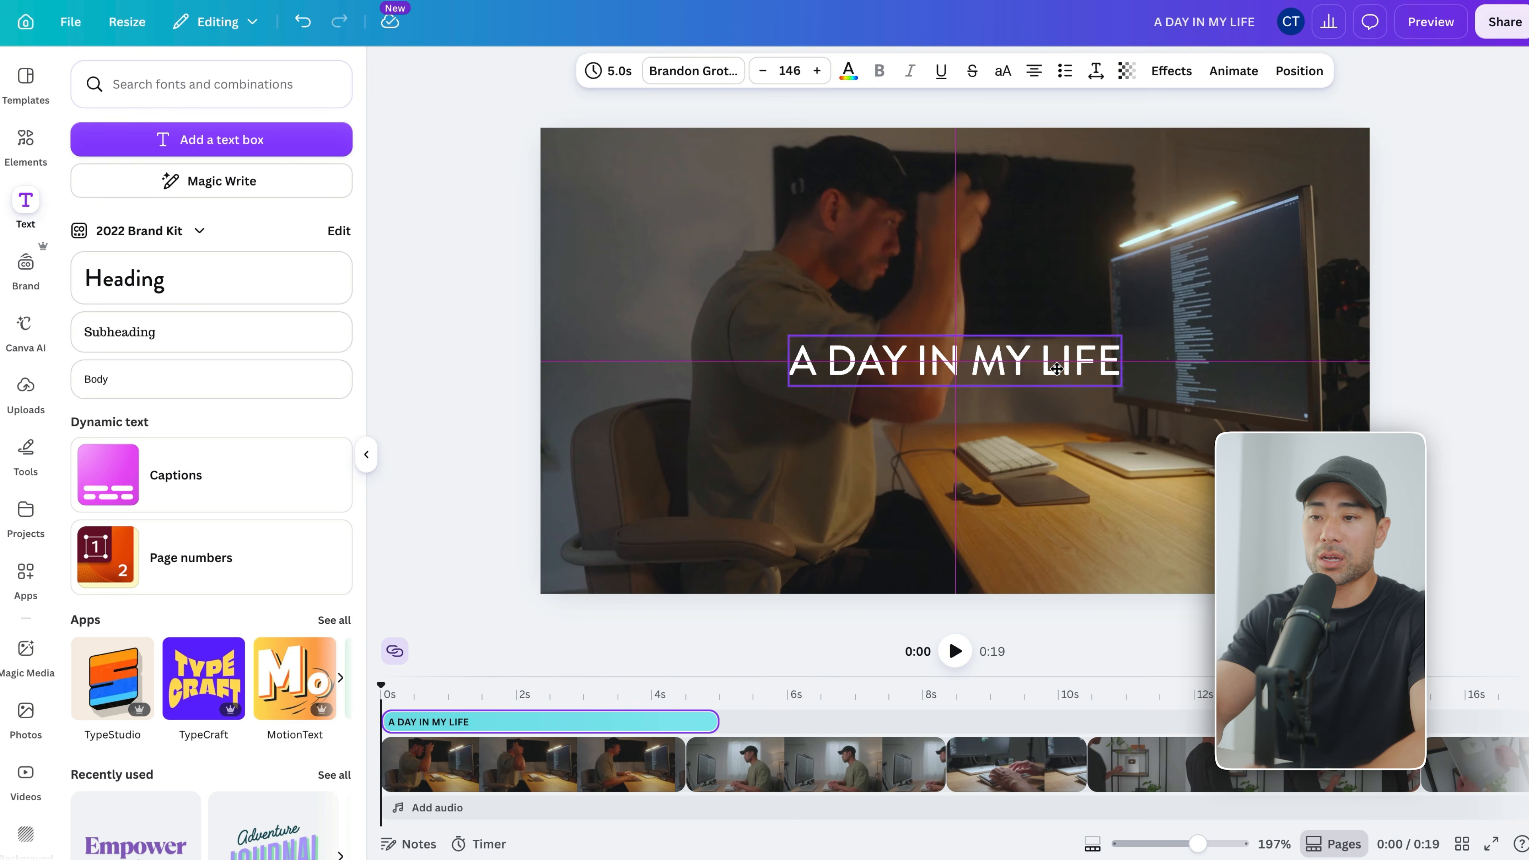
drag(1057, 369, 1058, 367)
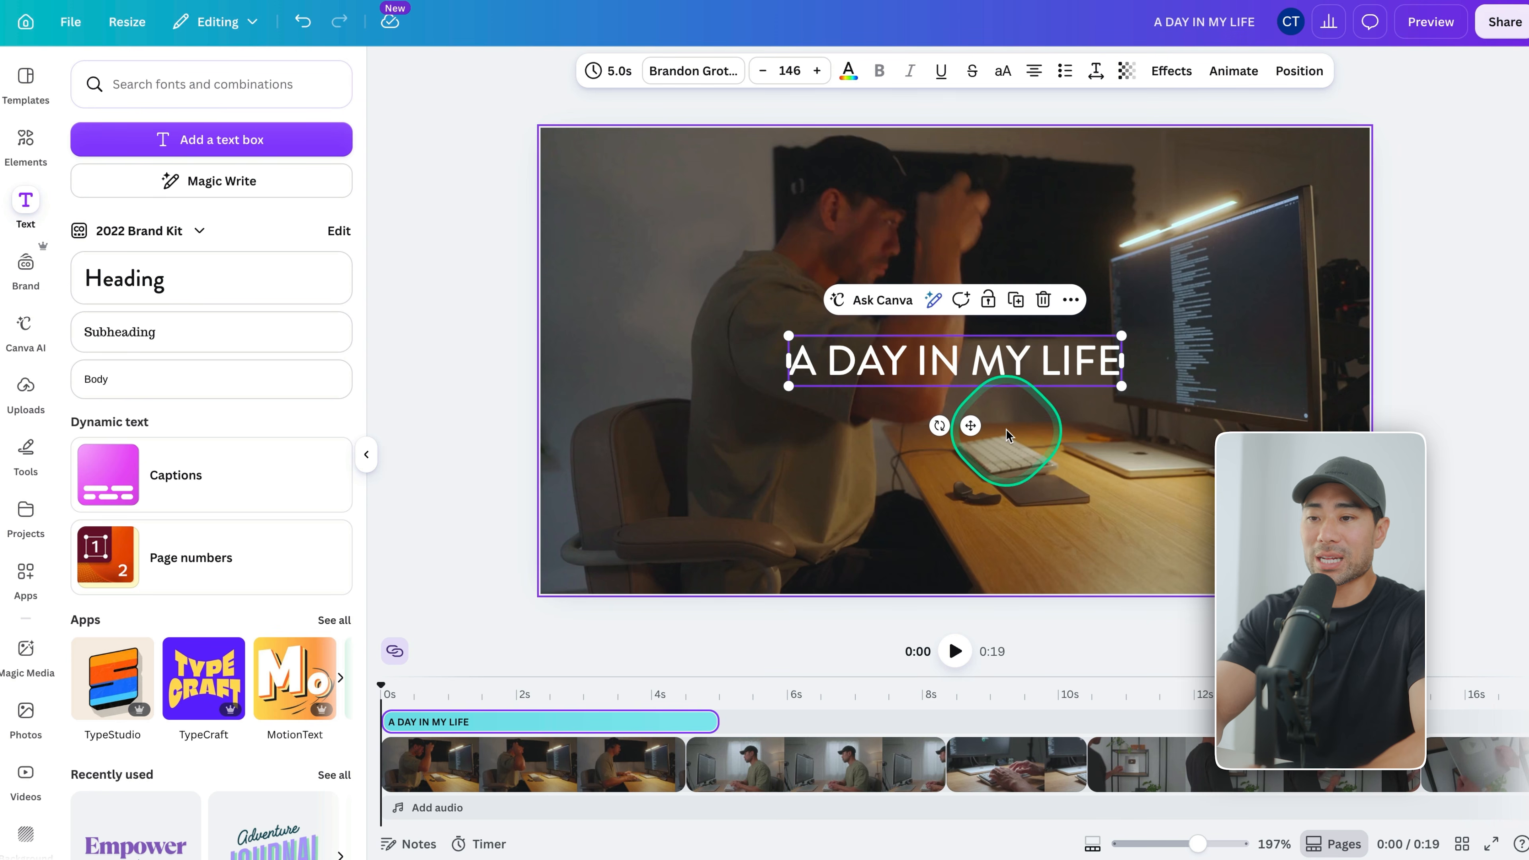
- Shift the title on the timeline to start at about 0.6 s, return the playhead to the beginning and enlarge the timeline area
click(560, 722)
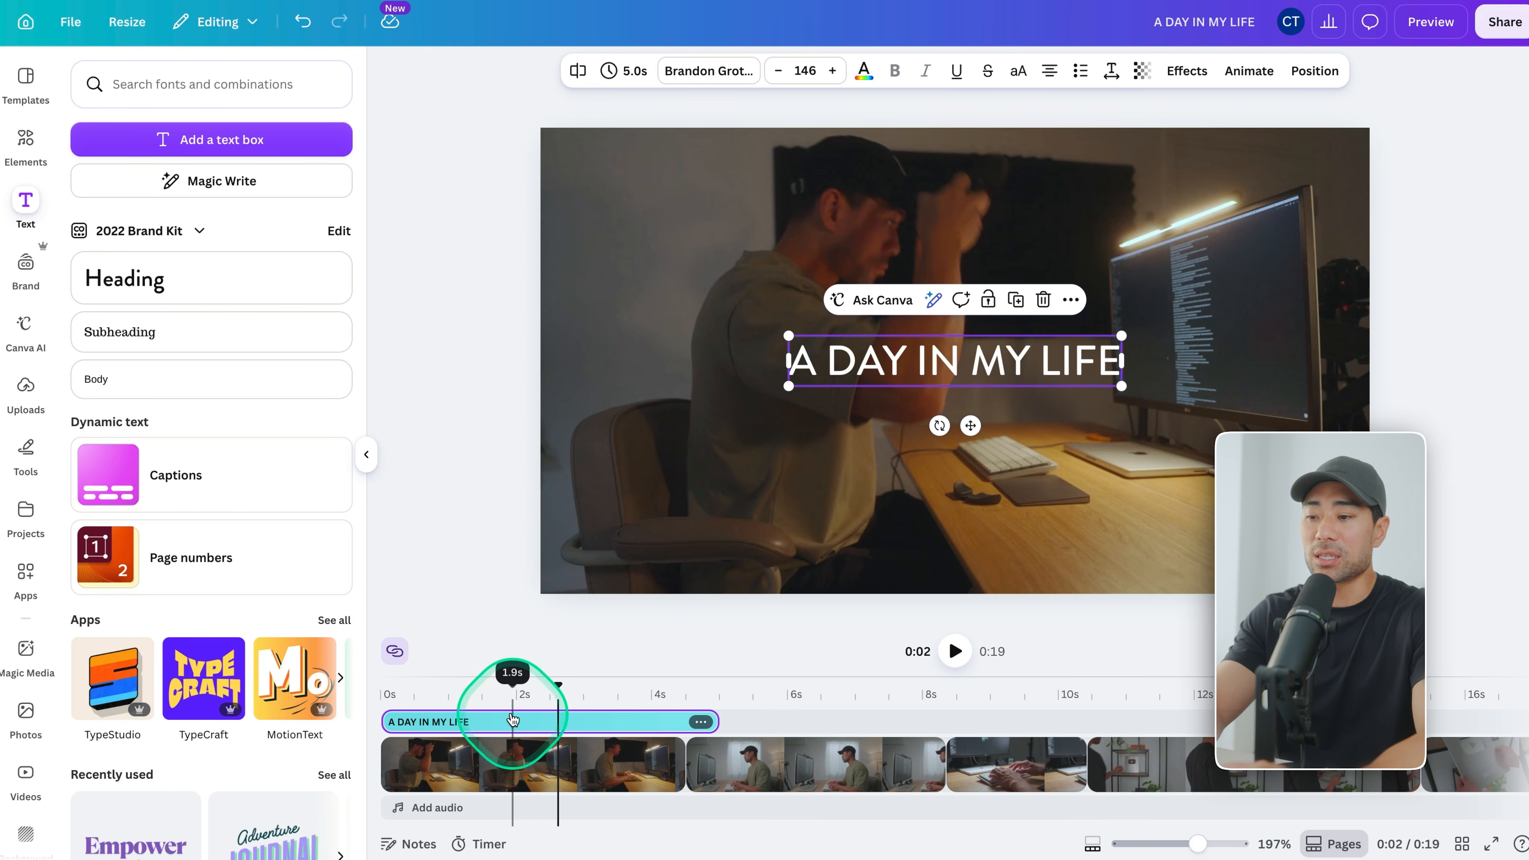
drag(512, 719, 555, 720)
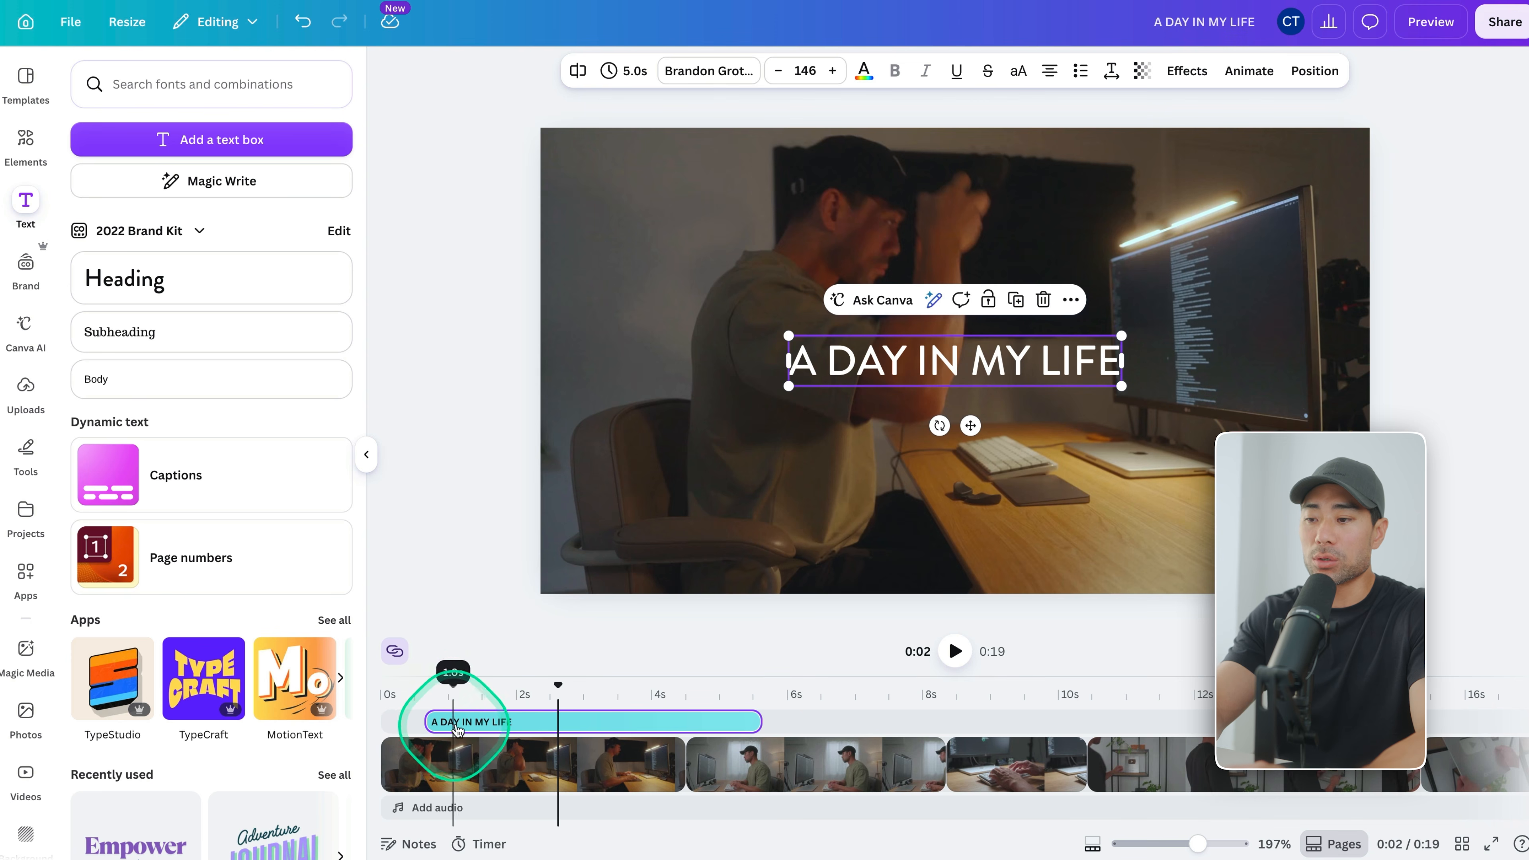
click(423, 697)
drag(402, 695, 374, 692)
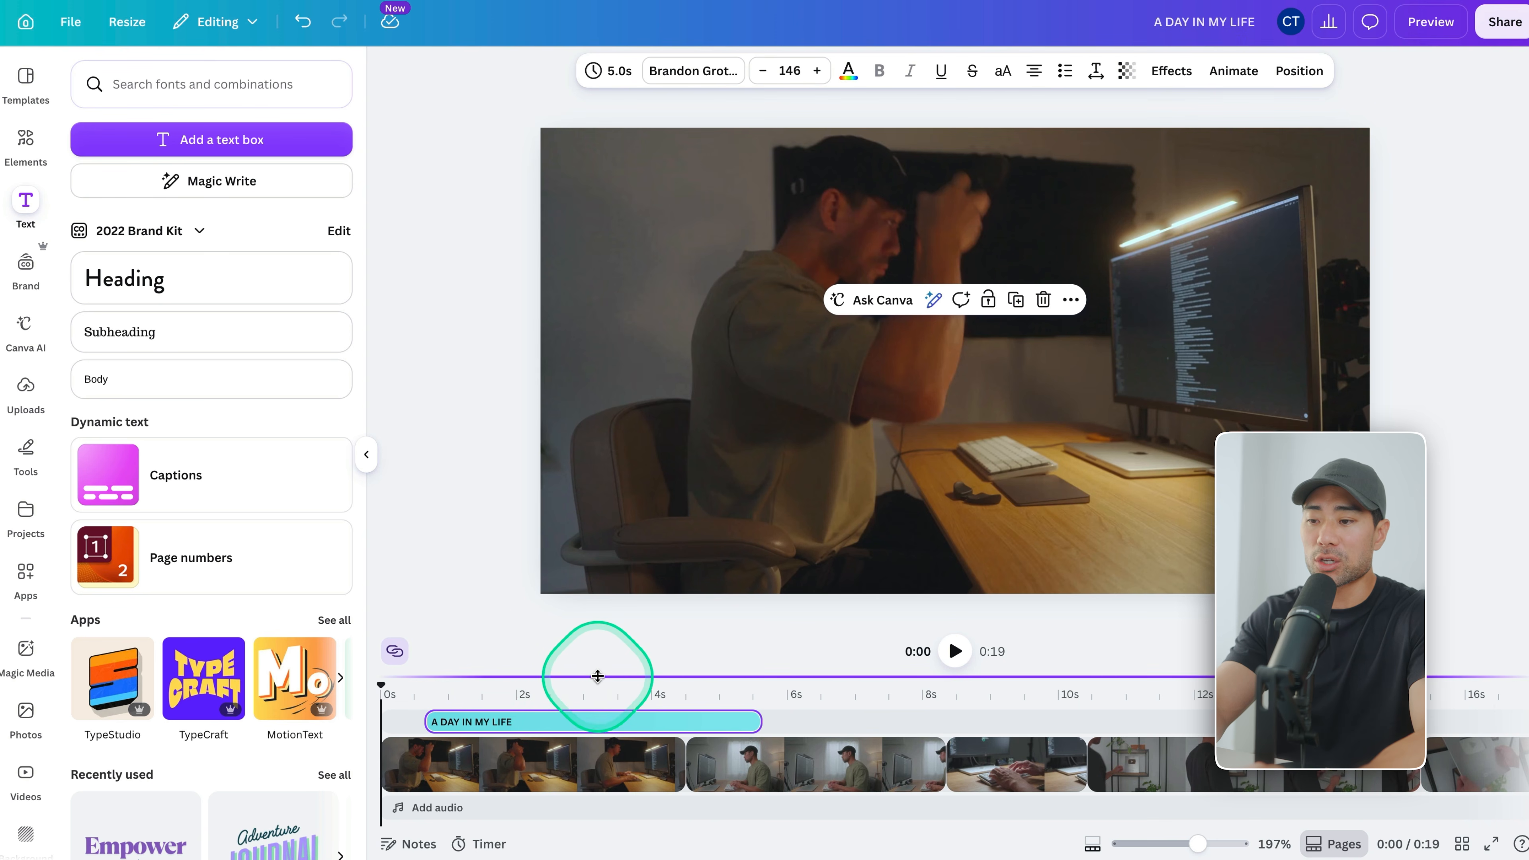
drag(598, 674, 607, 618)
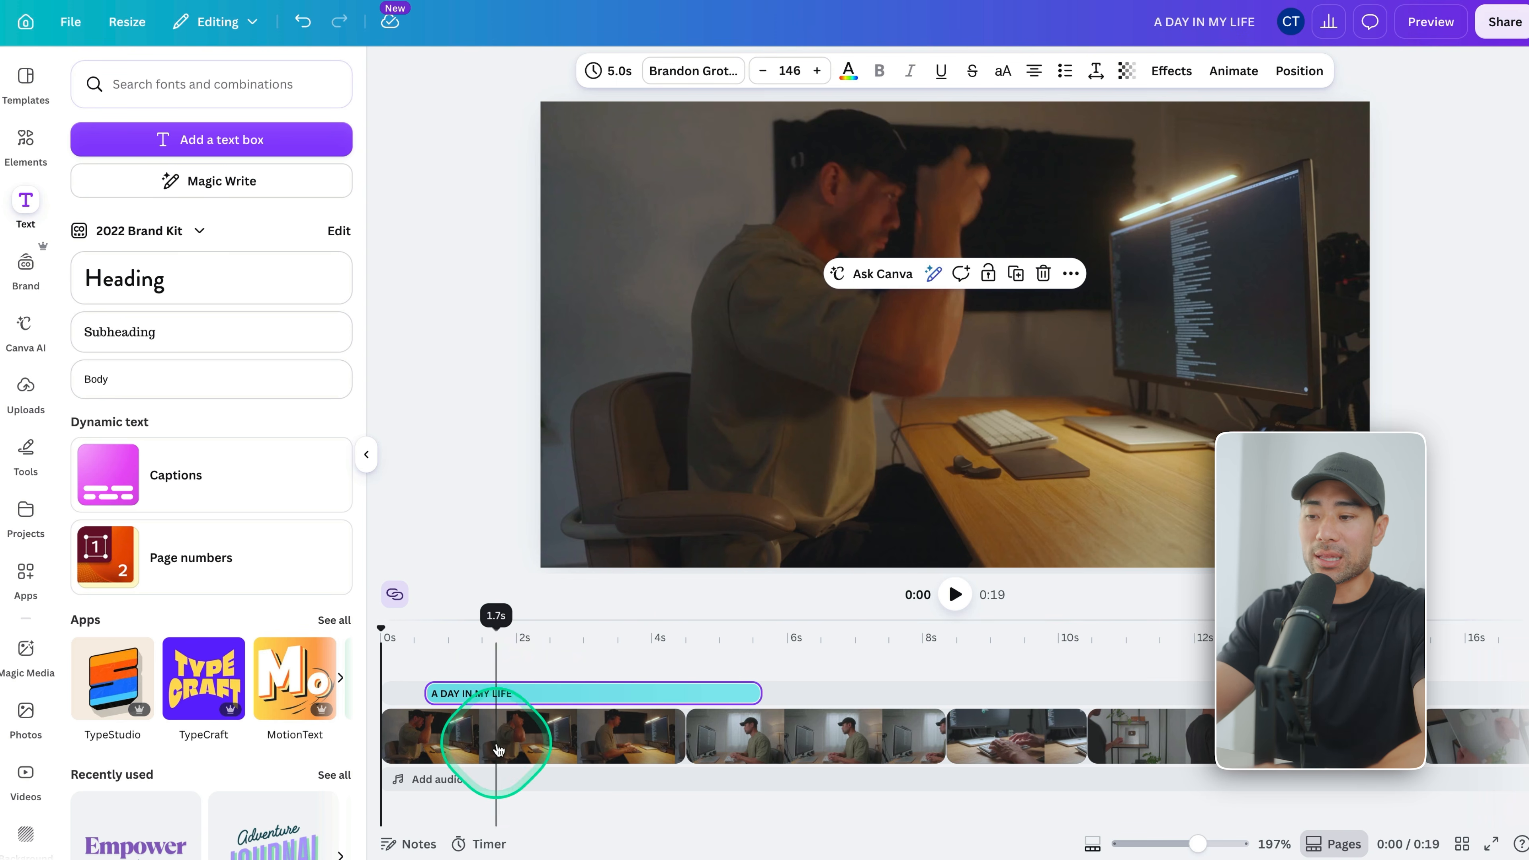
- Play the video from the beginning to check when the title appears over the first clip
click(447, 679)
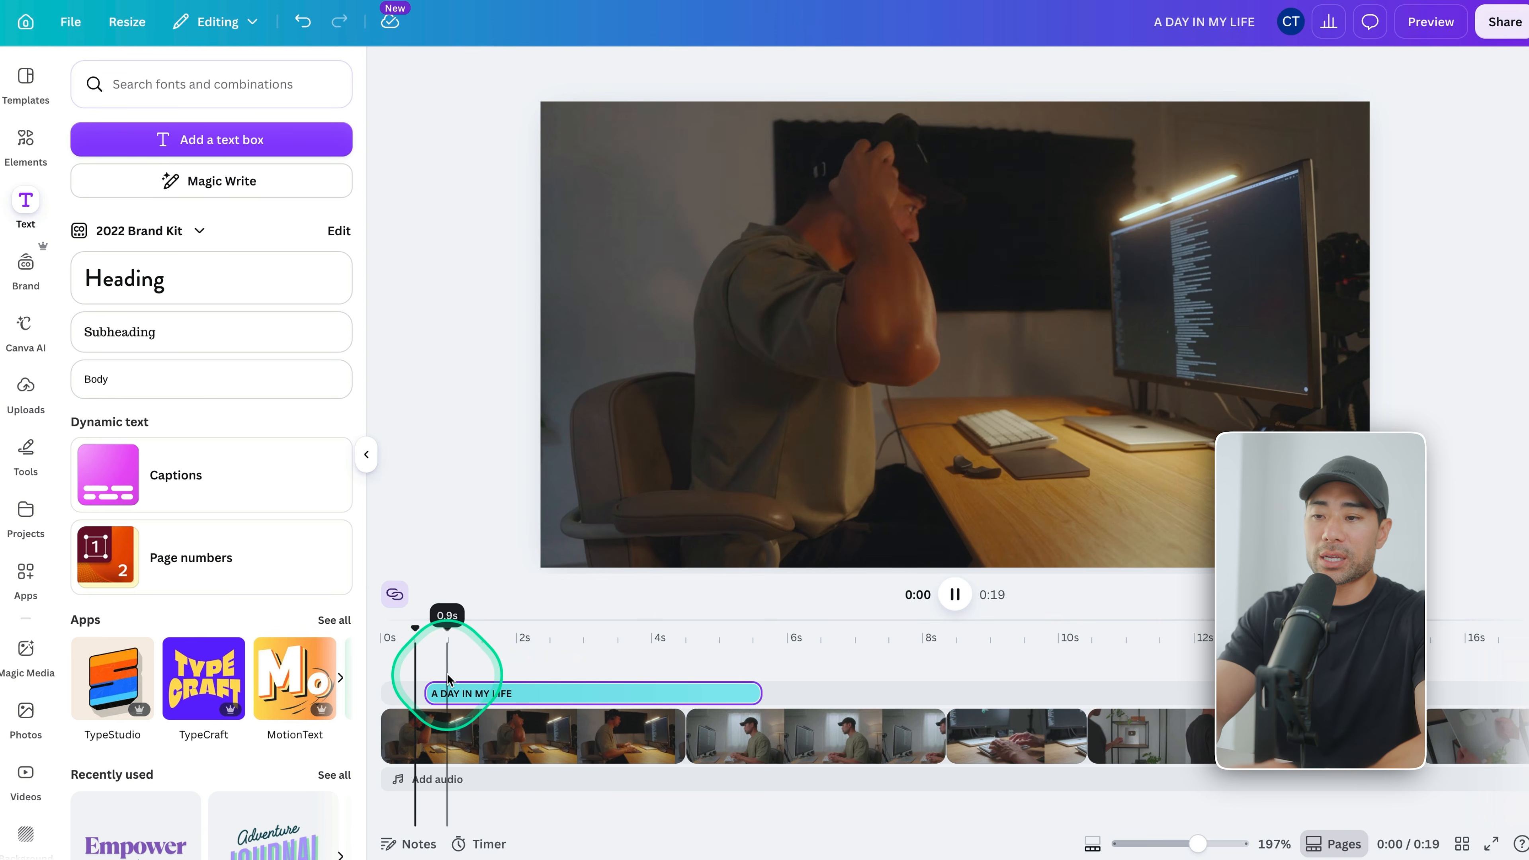
drag(407, 617, 380, 645)
key(space)
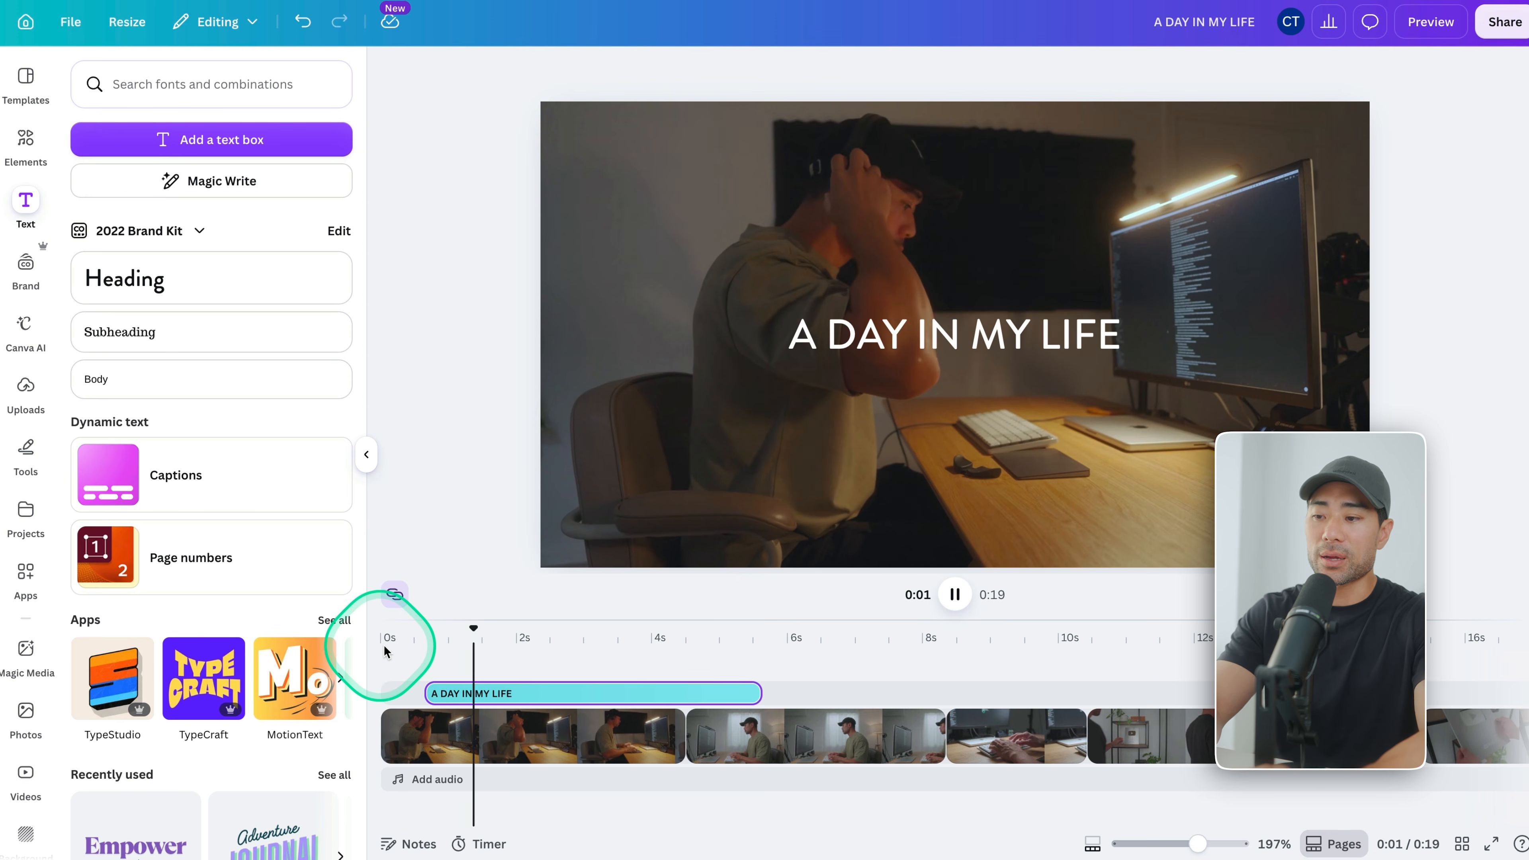
click(476, 644)
- Apply the Rise animation to the title for both enter and exit, and reduce the animation's speed
click(1243, 72)
click(1256, 70)
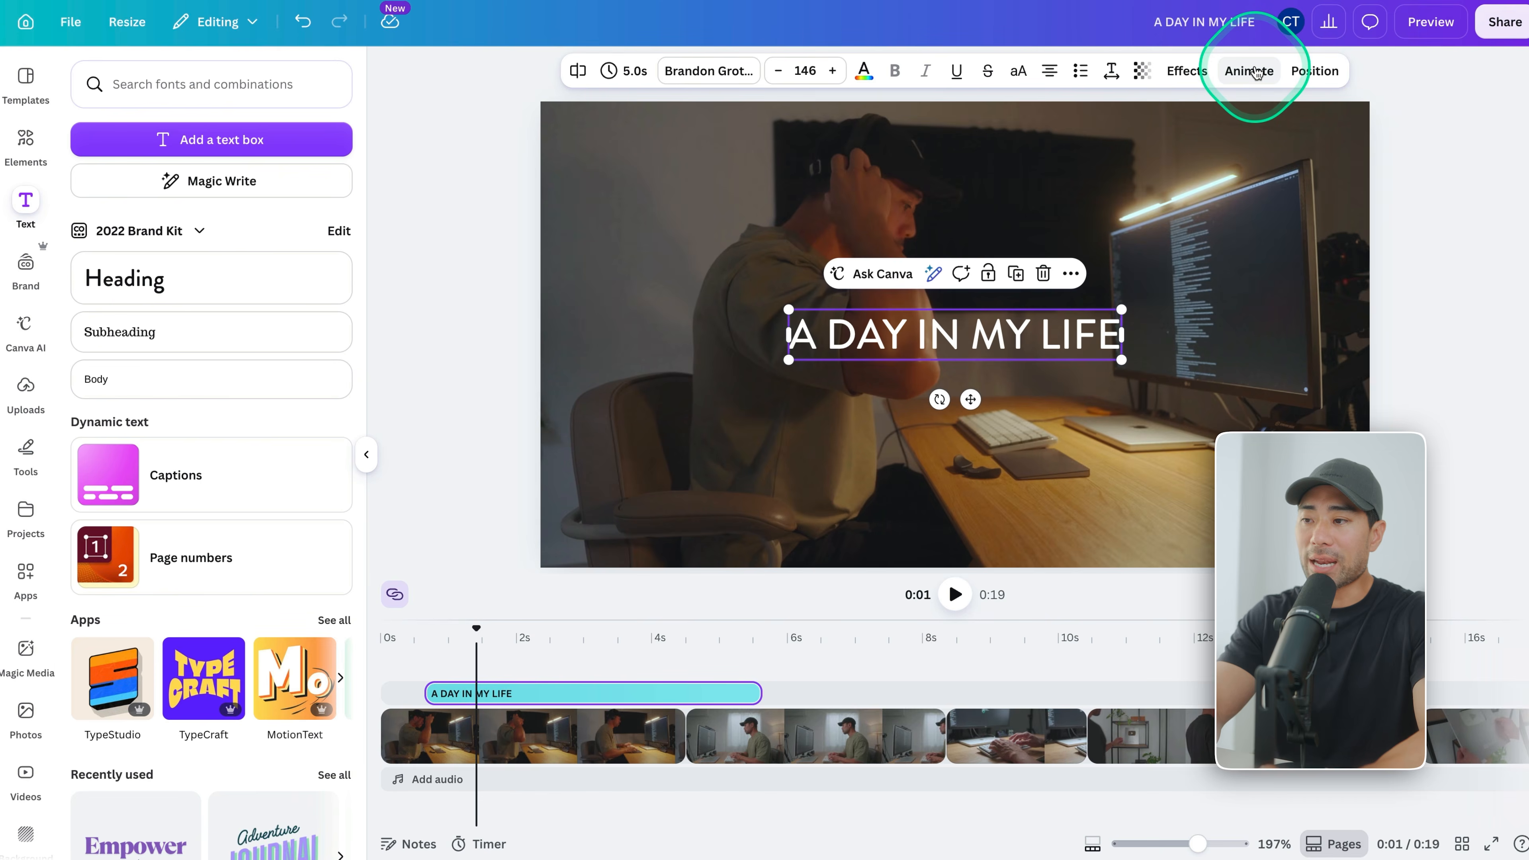
click(1256, 70)
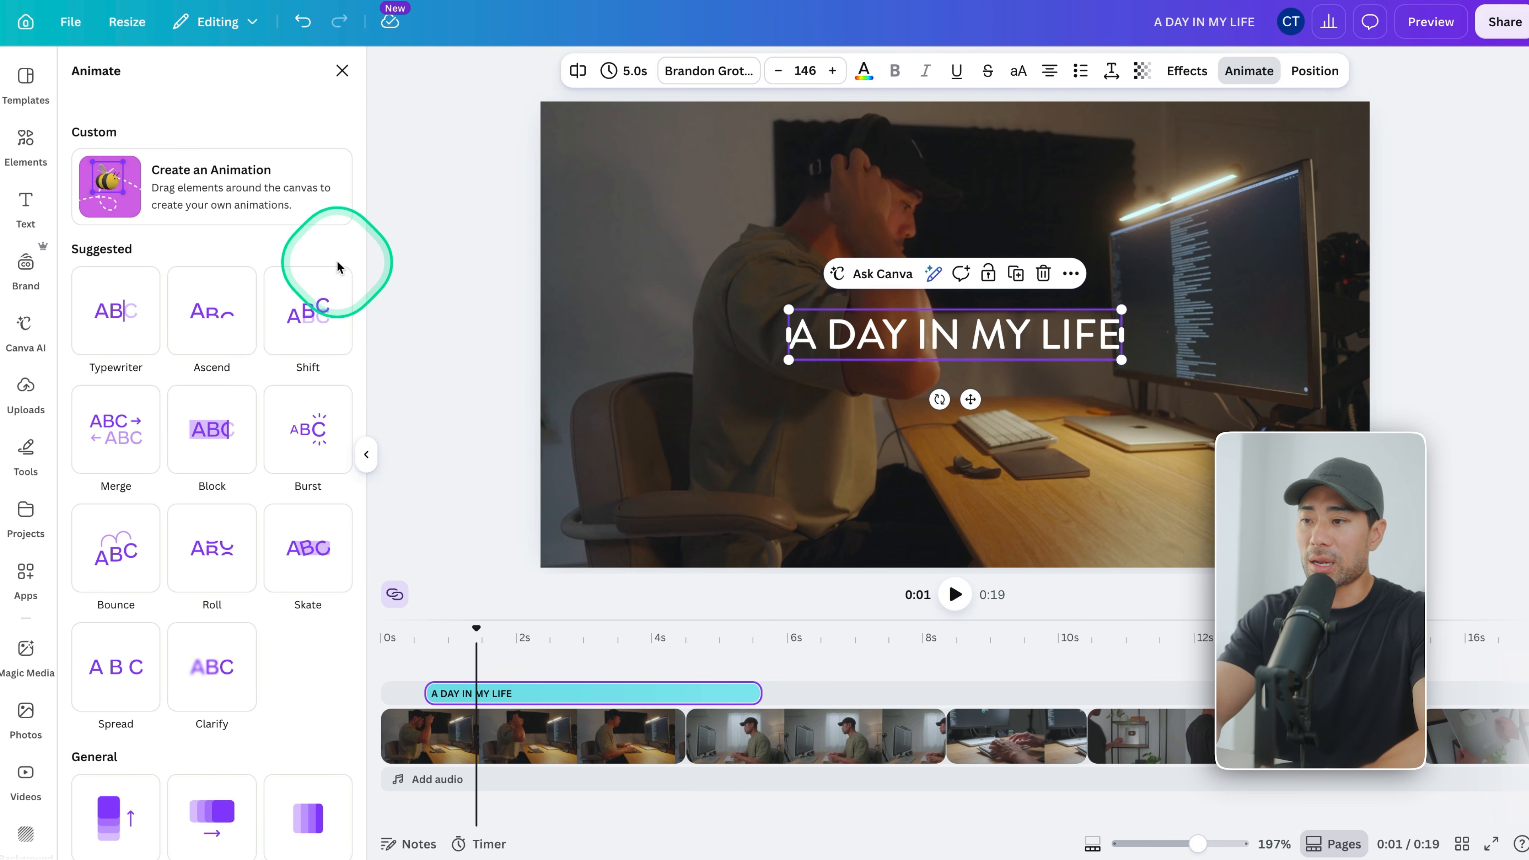
scroll(307, 500, down, 5)
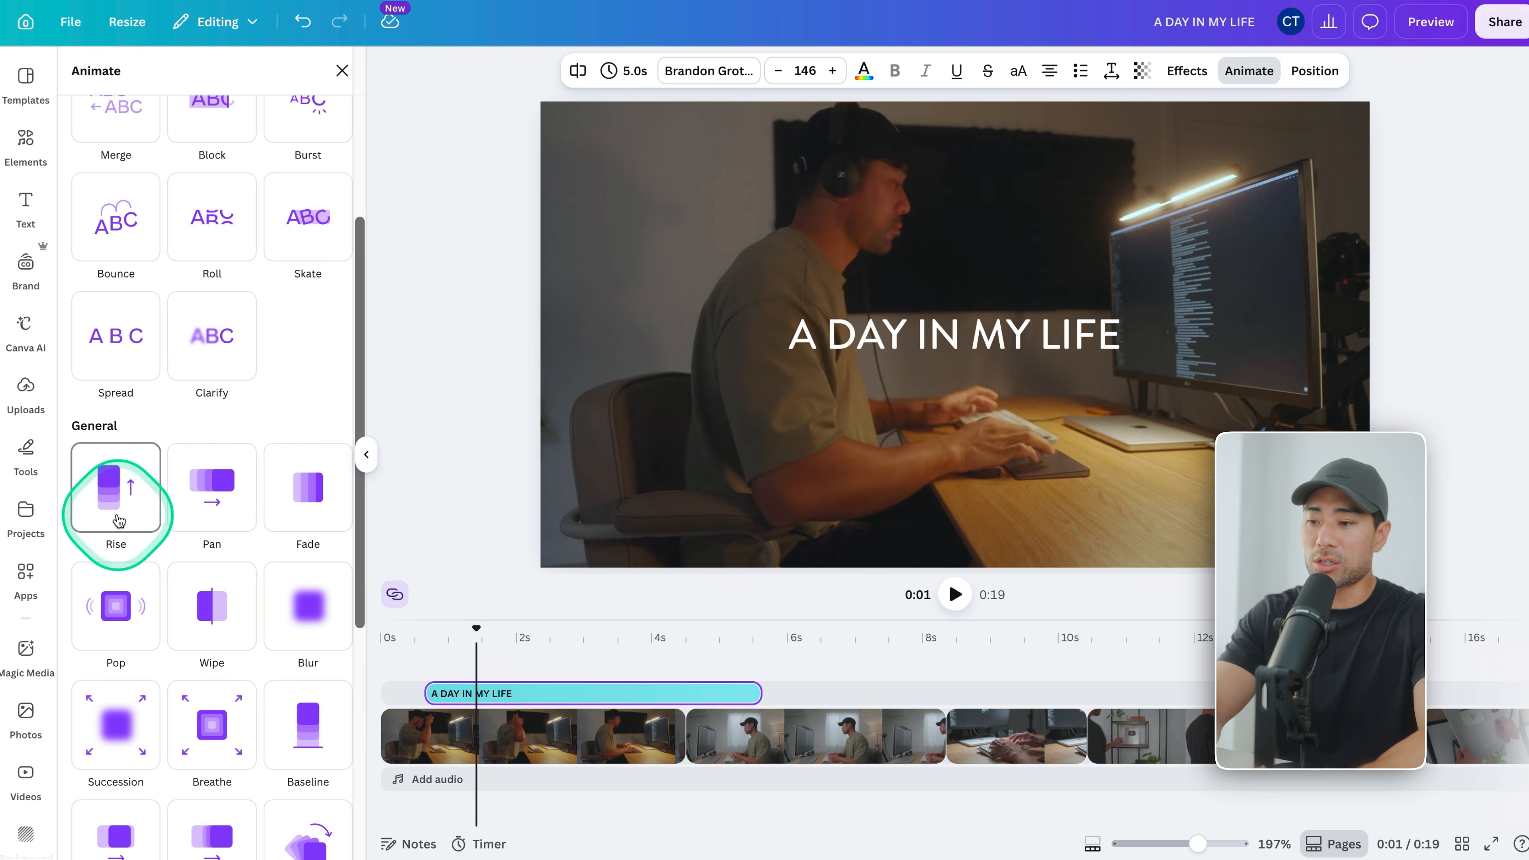
click(129, 523)
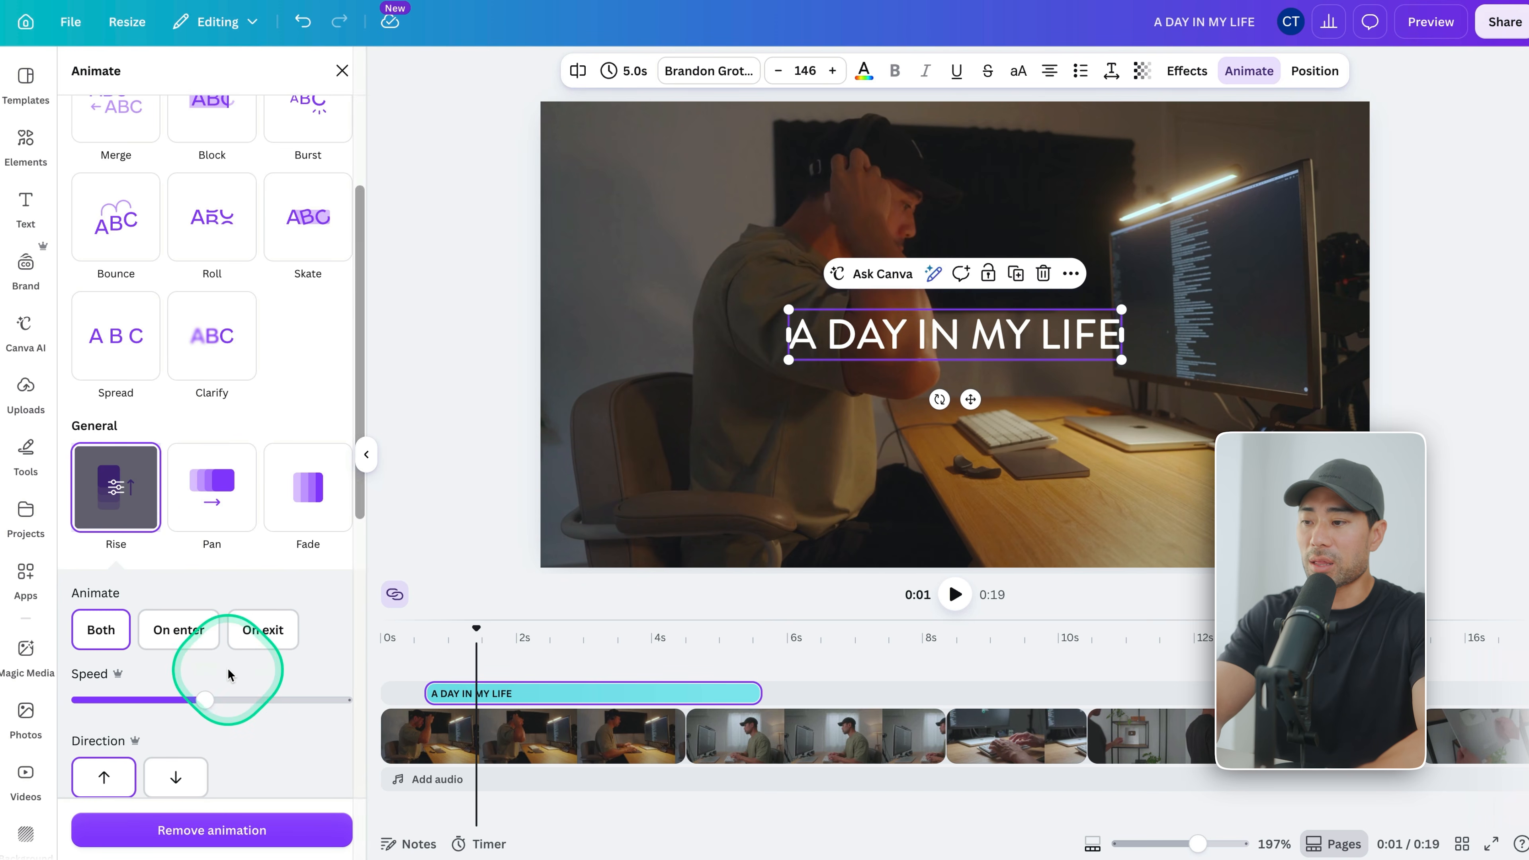
scroll(228, 672, down, 3)
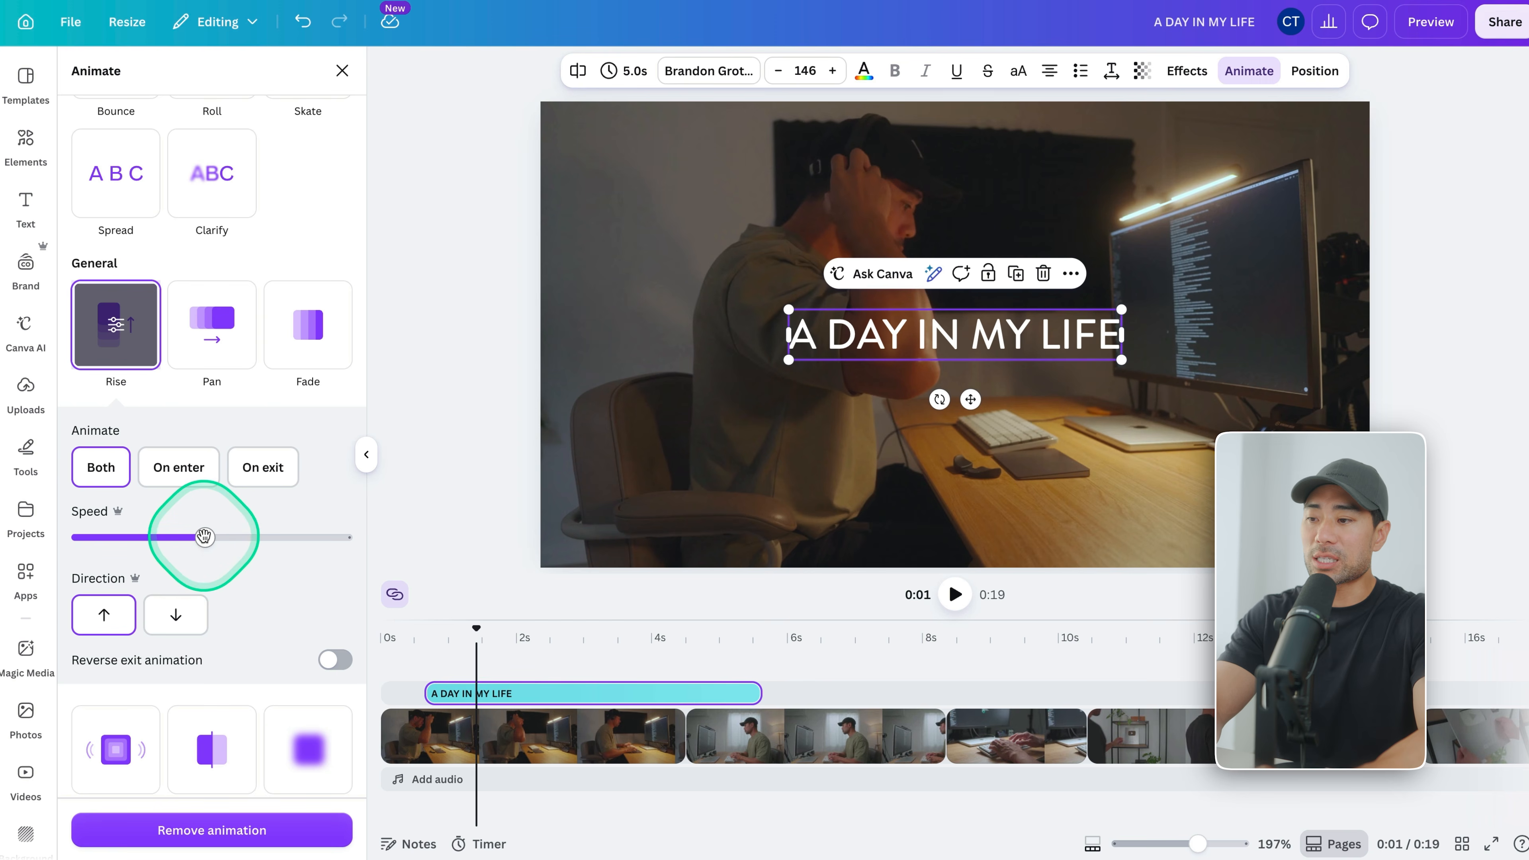
drag(161, 537, 119, 537)
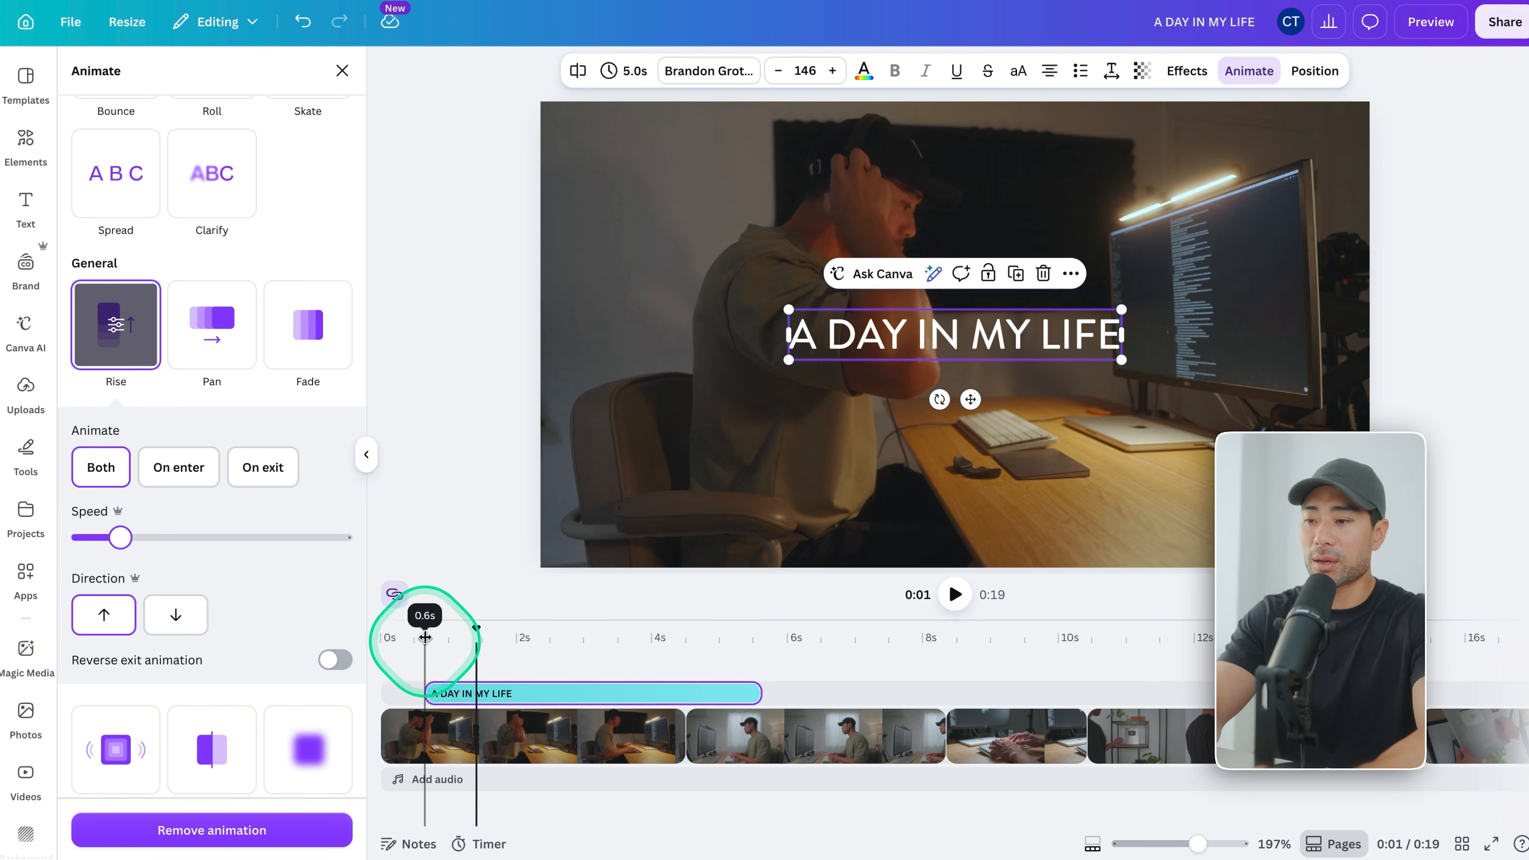
- Play the video from the beginning to preview the title's Rise animation
click(390, 621)
click(422, 691)
drag(404, 642, 365, 637)
key(space)
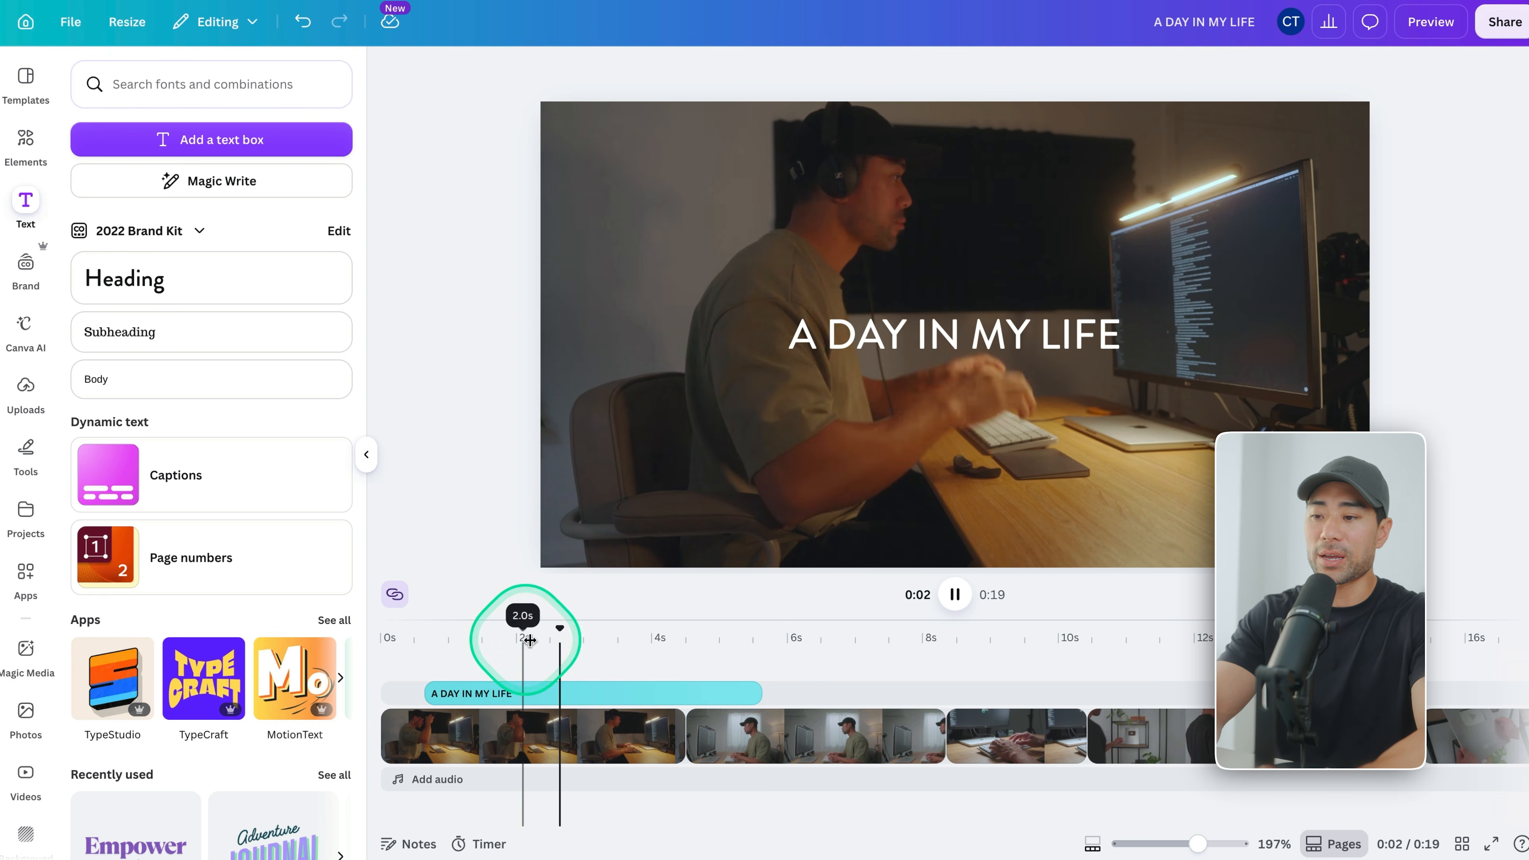
key(space)
- Shorten the title's duration to 2.1 s on the timeline and play the video to review its exit
drag(753, 687, 568, 696)
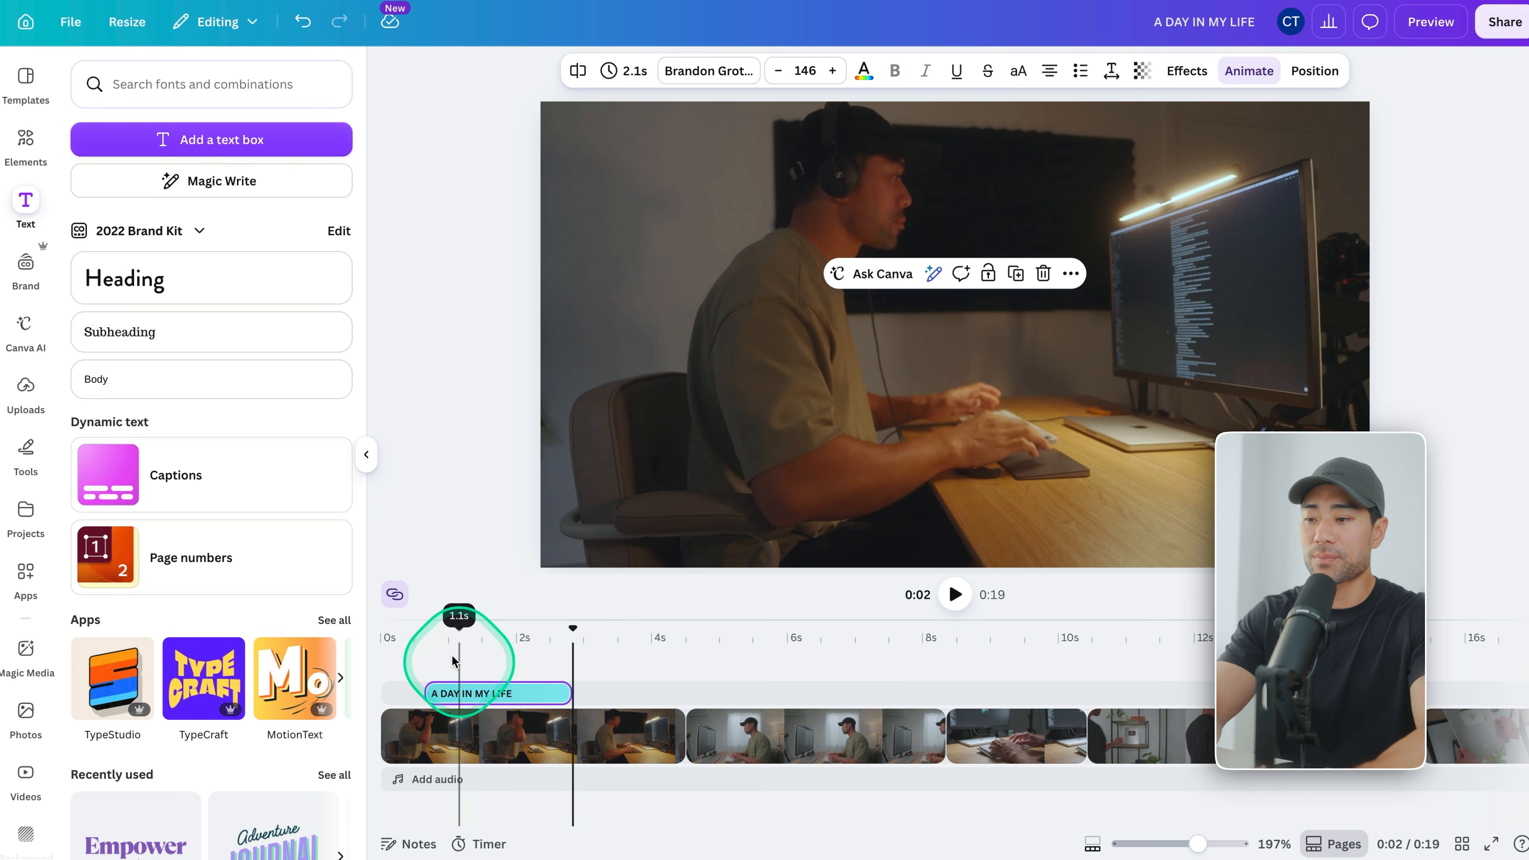
click(460, 632)
key(space)
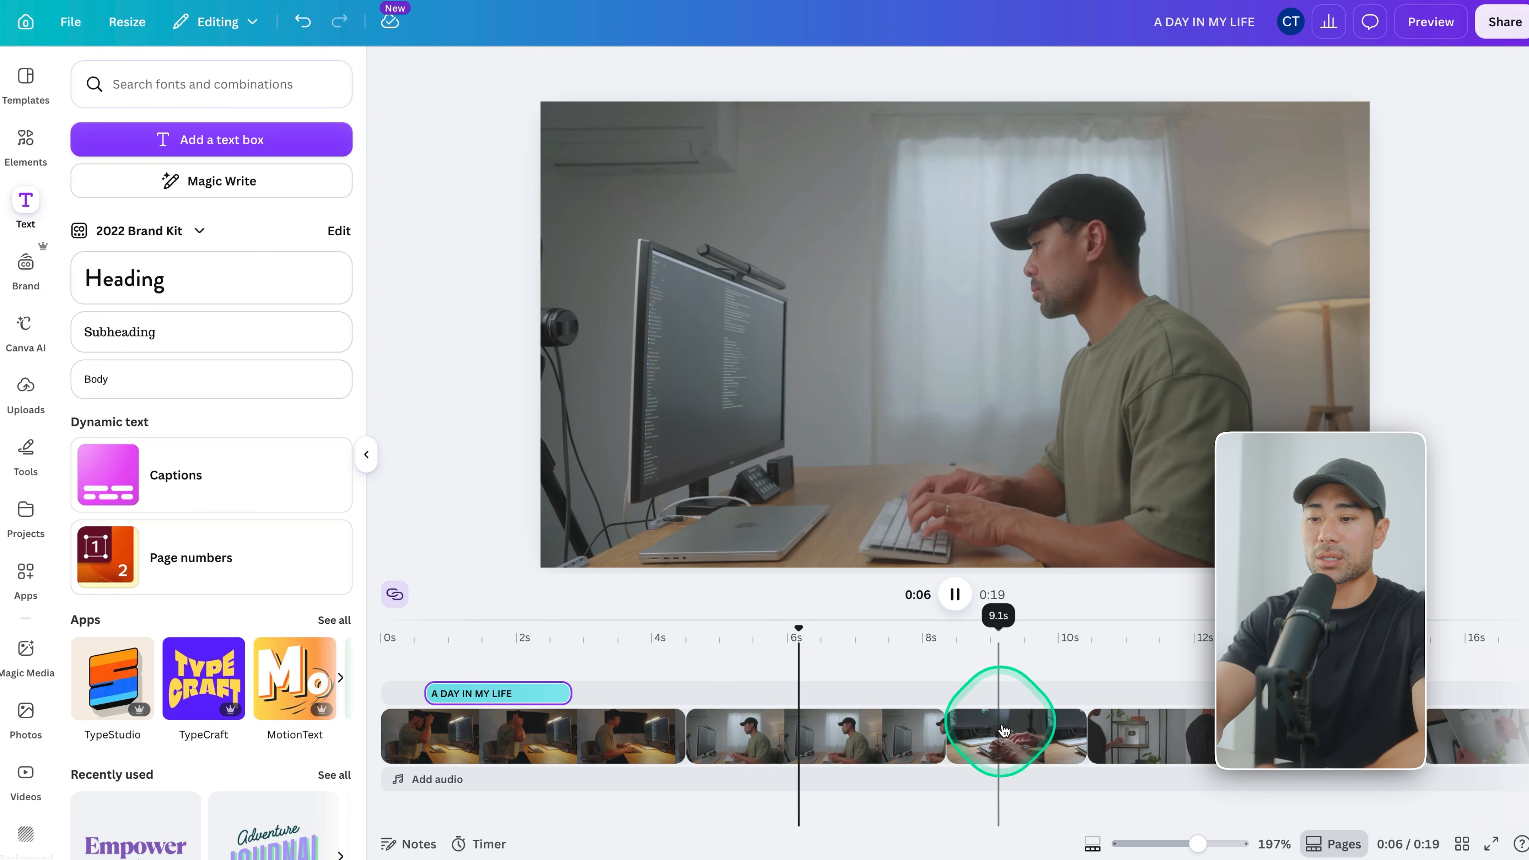
key(space)
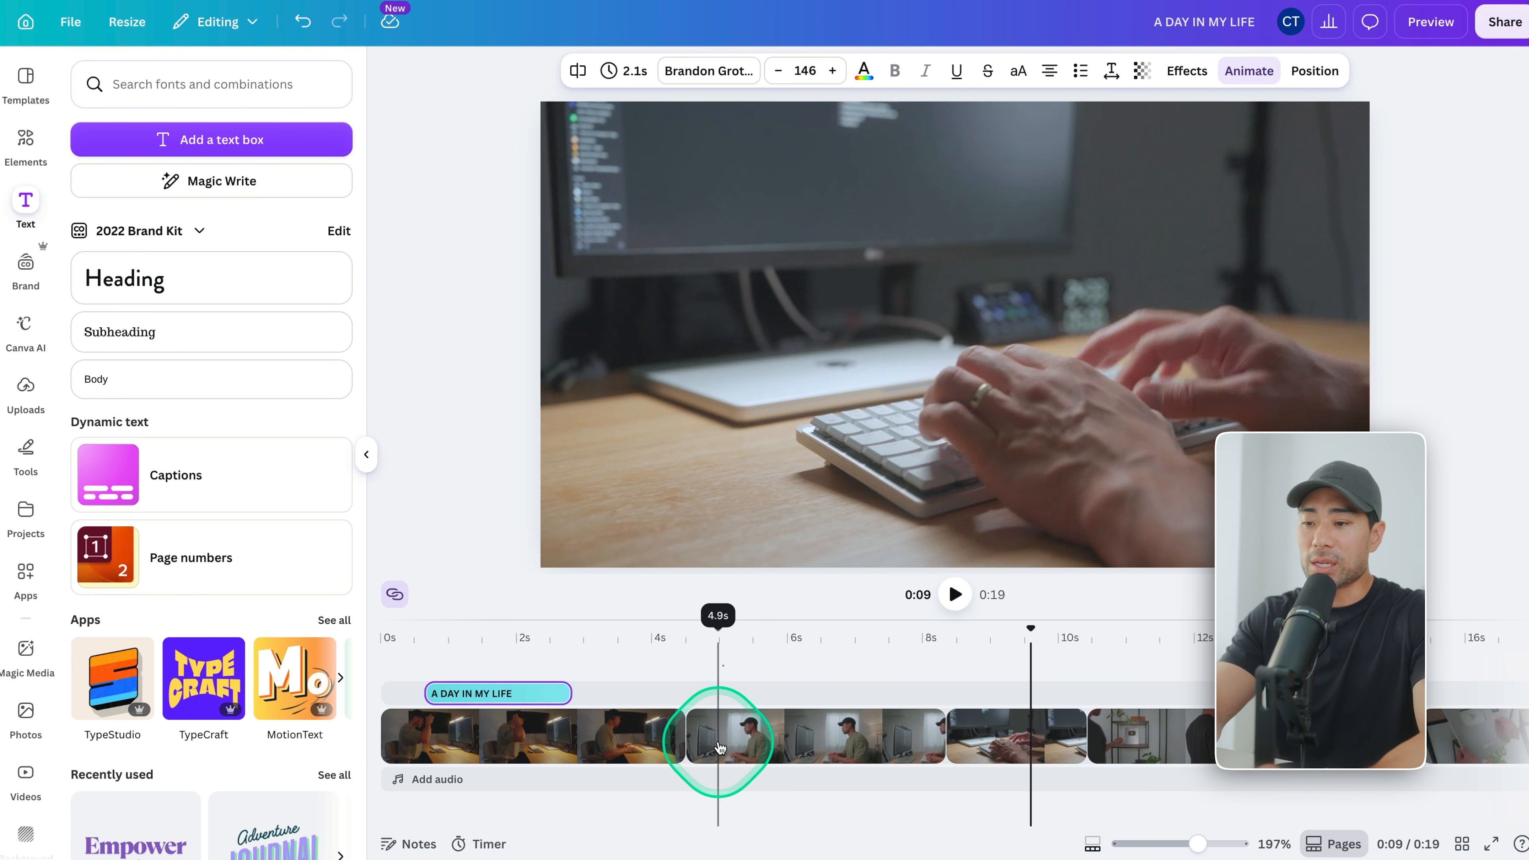
- Add a Dissolve transition between the first and second clips and place the playhead shortly before it, at about 4 s
scroll(684, 748, right, 1)
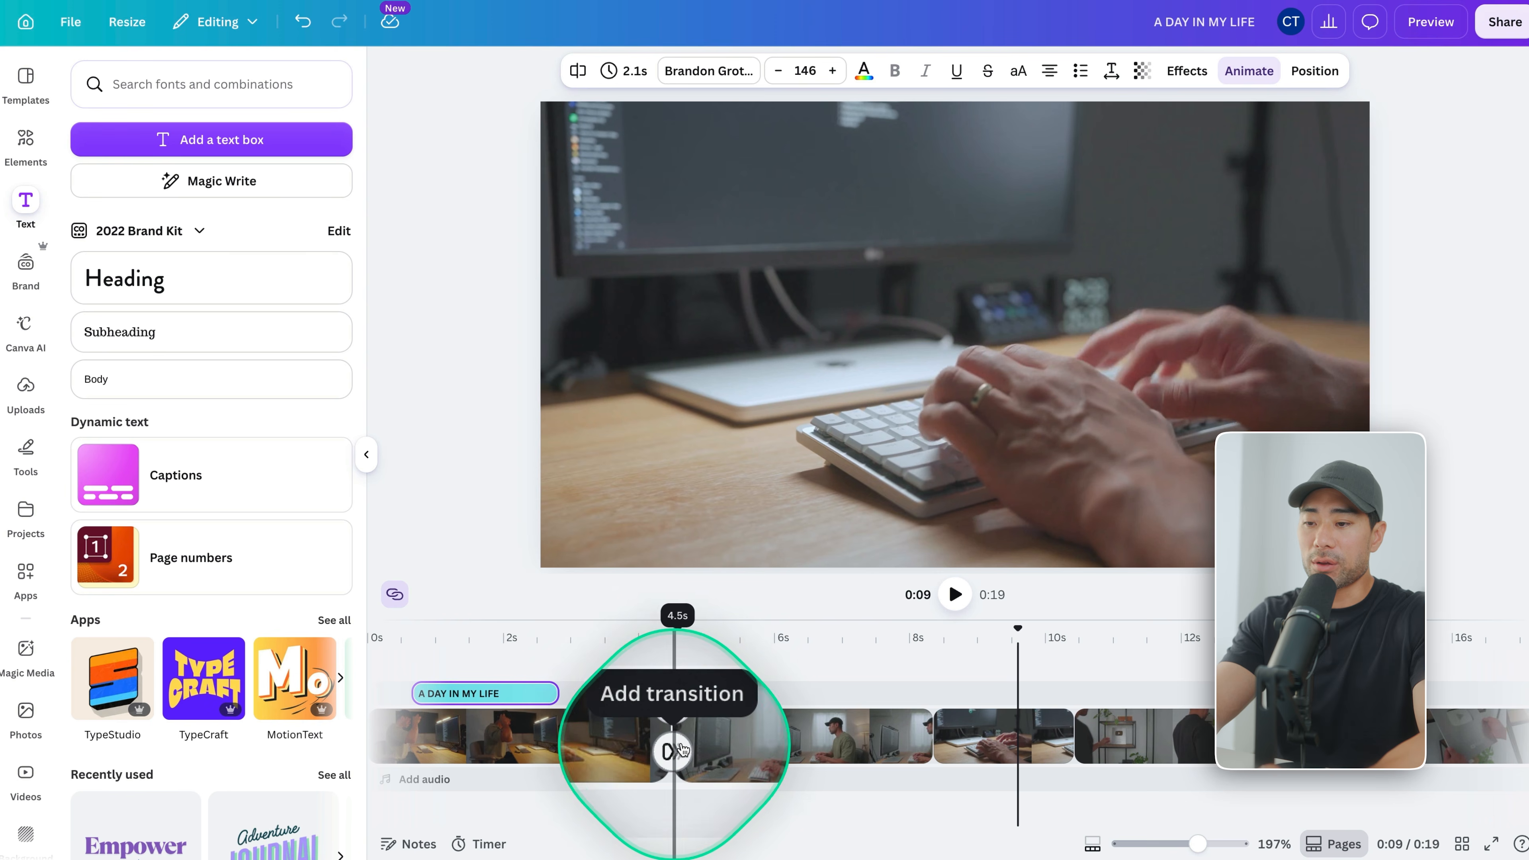
mouse_move(673, 753)
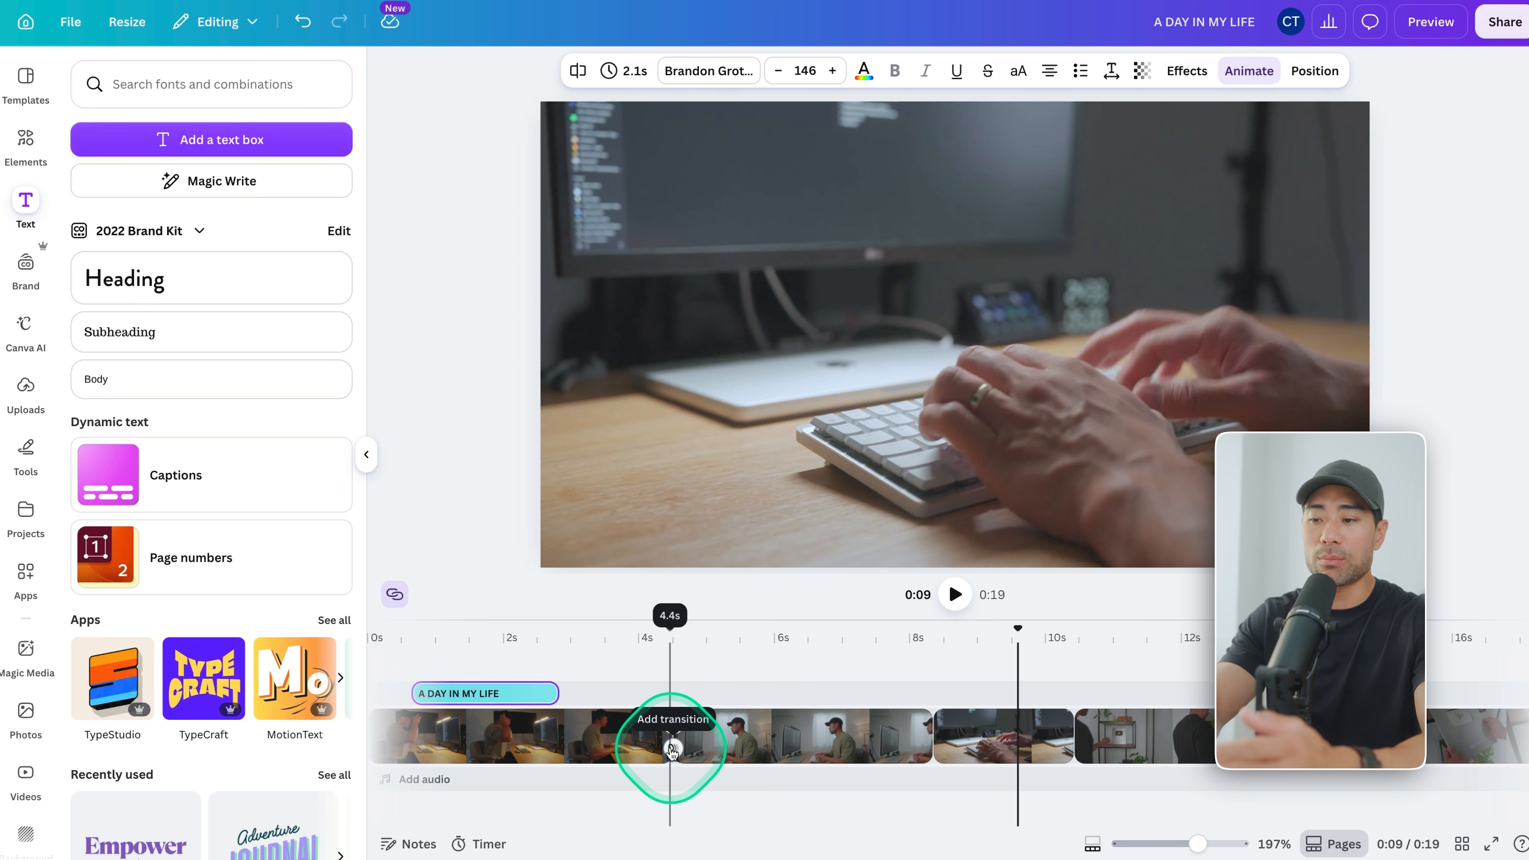
click(673, 749)
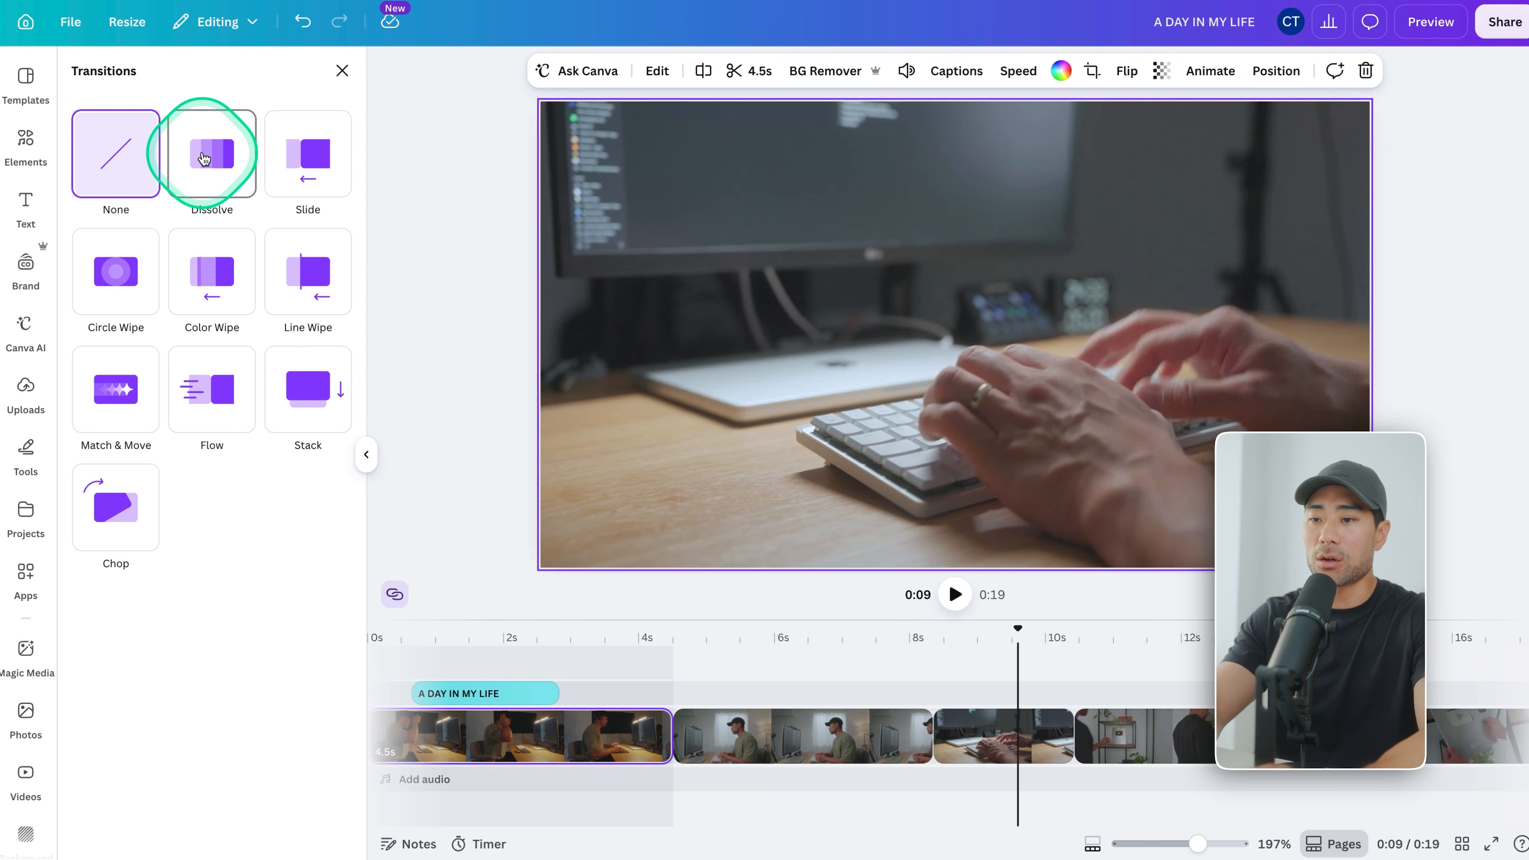
click(204, 158)
drag(660, 637, 644, 631)
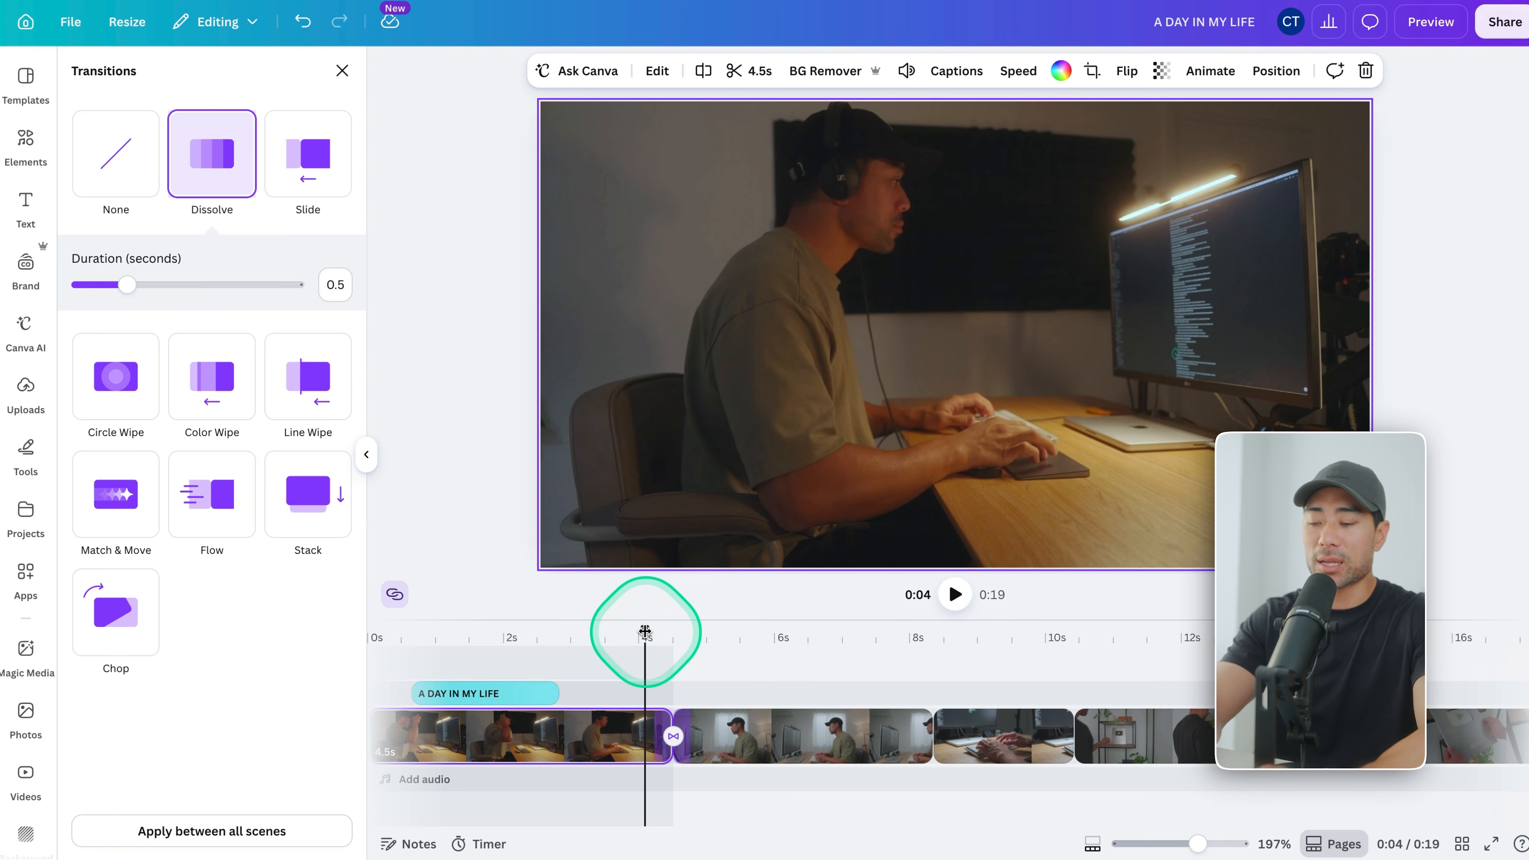
- Try the Slide transition between the first and second clips, play it for comparison, and undo the change
key(space)
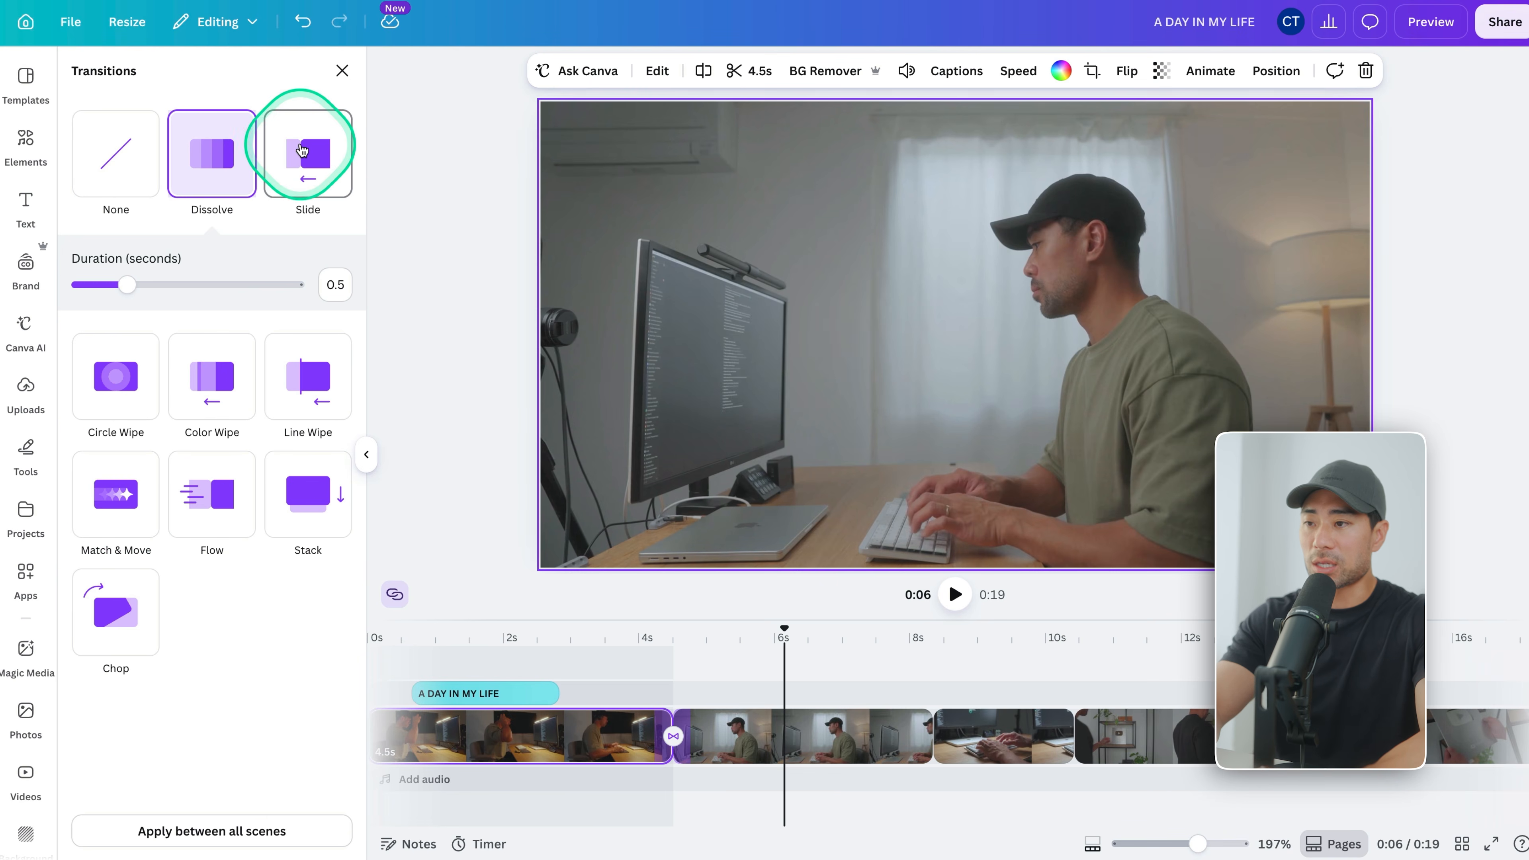
click(302, 150)
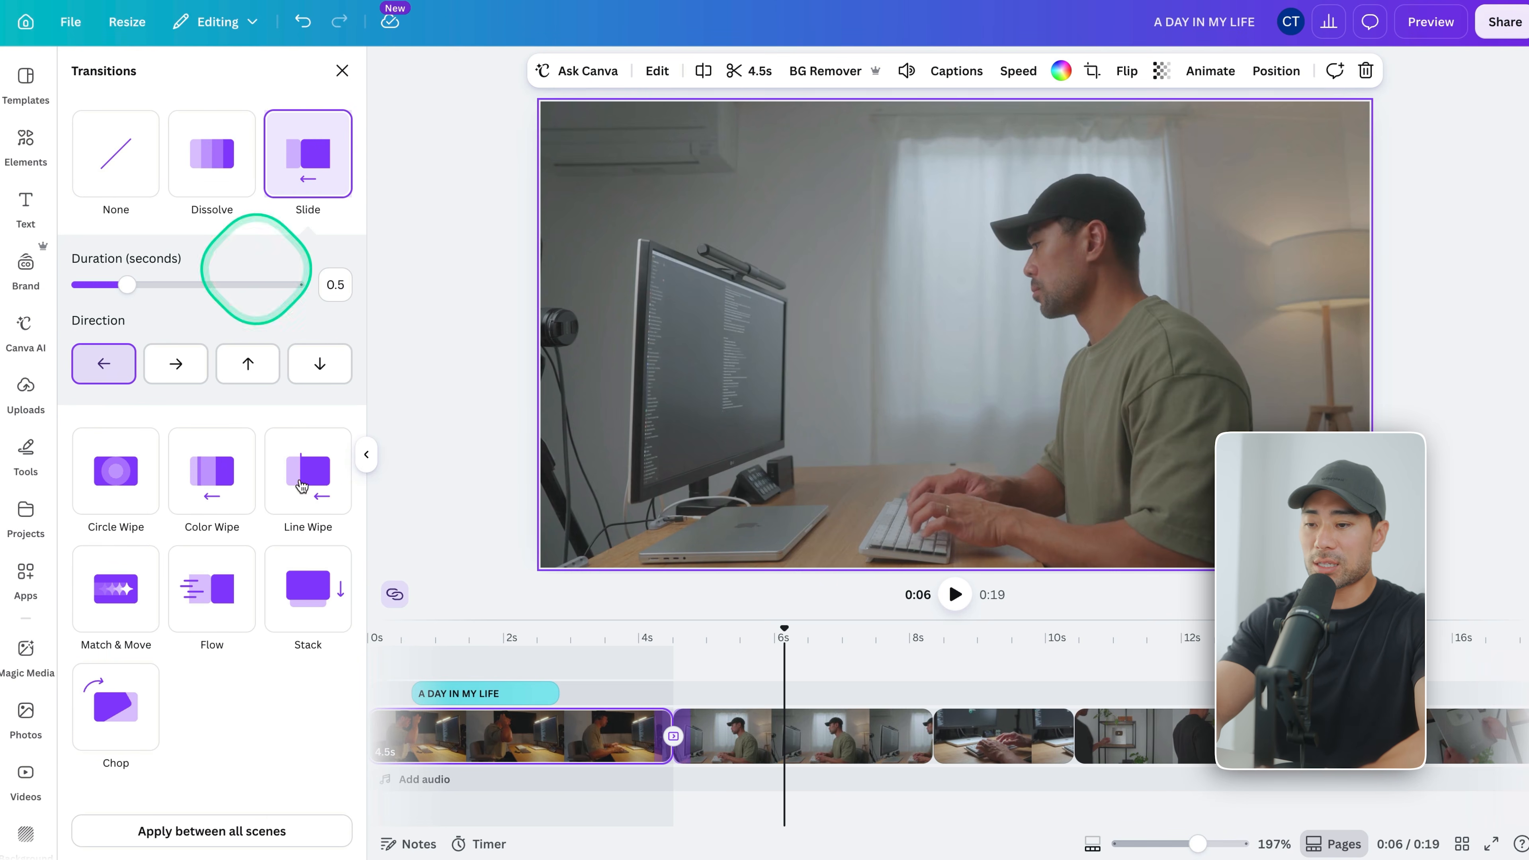
click(620, 650)
key(space)
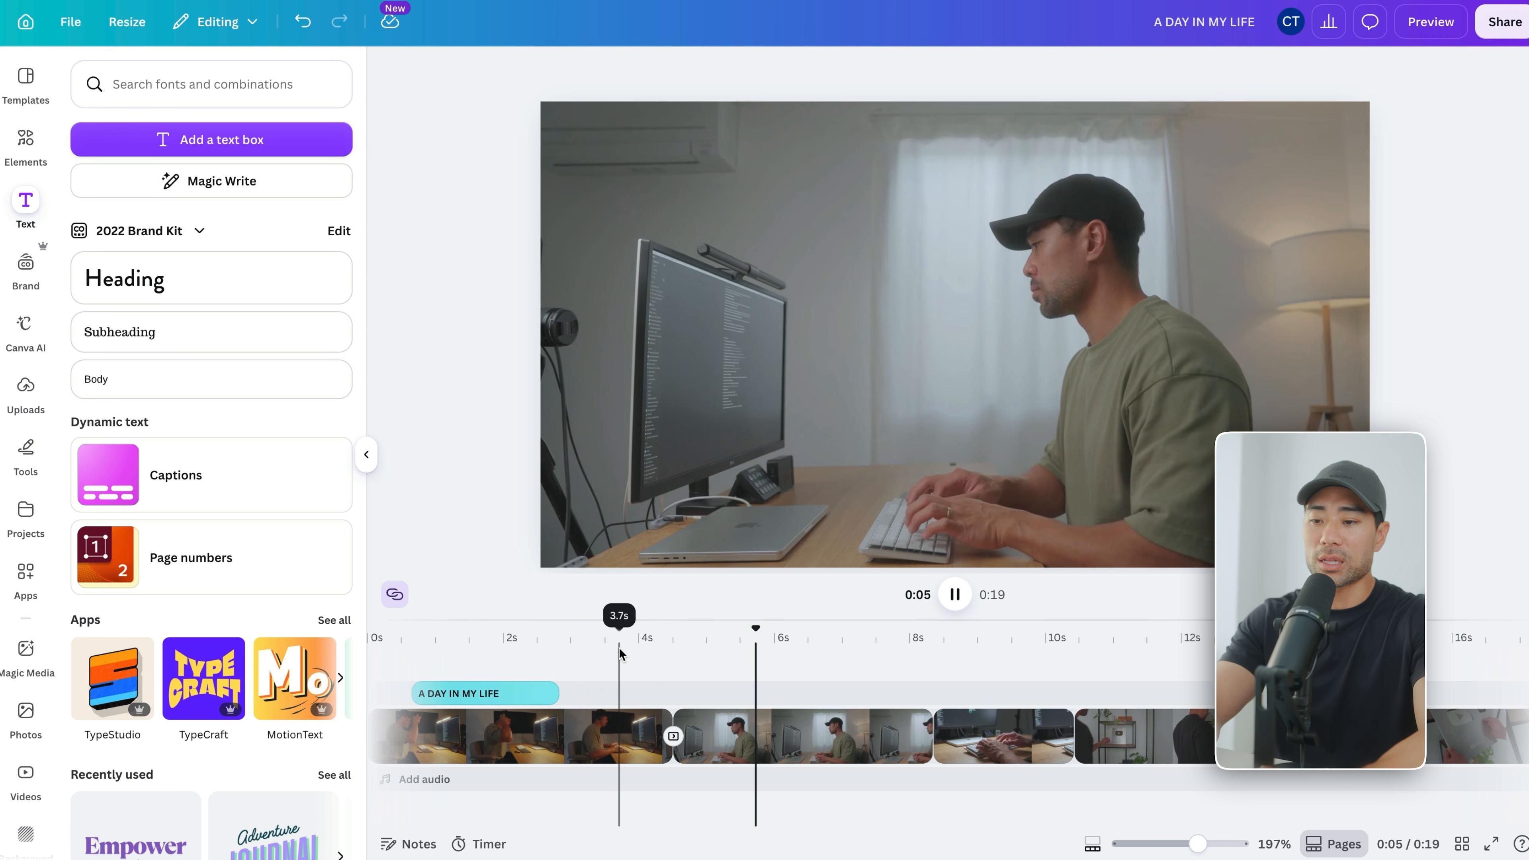
key(space)
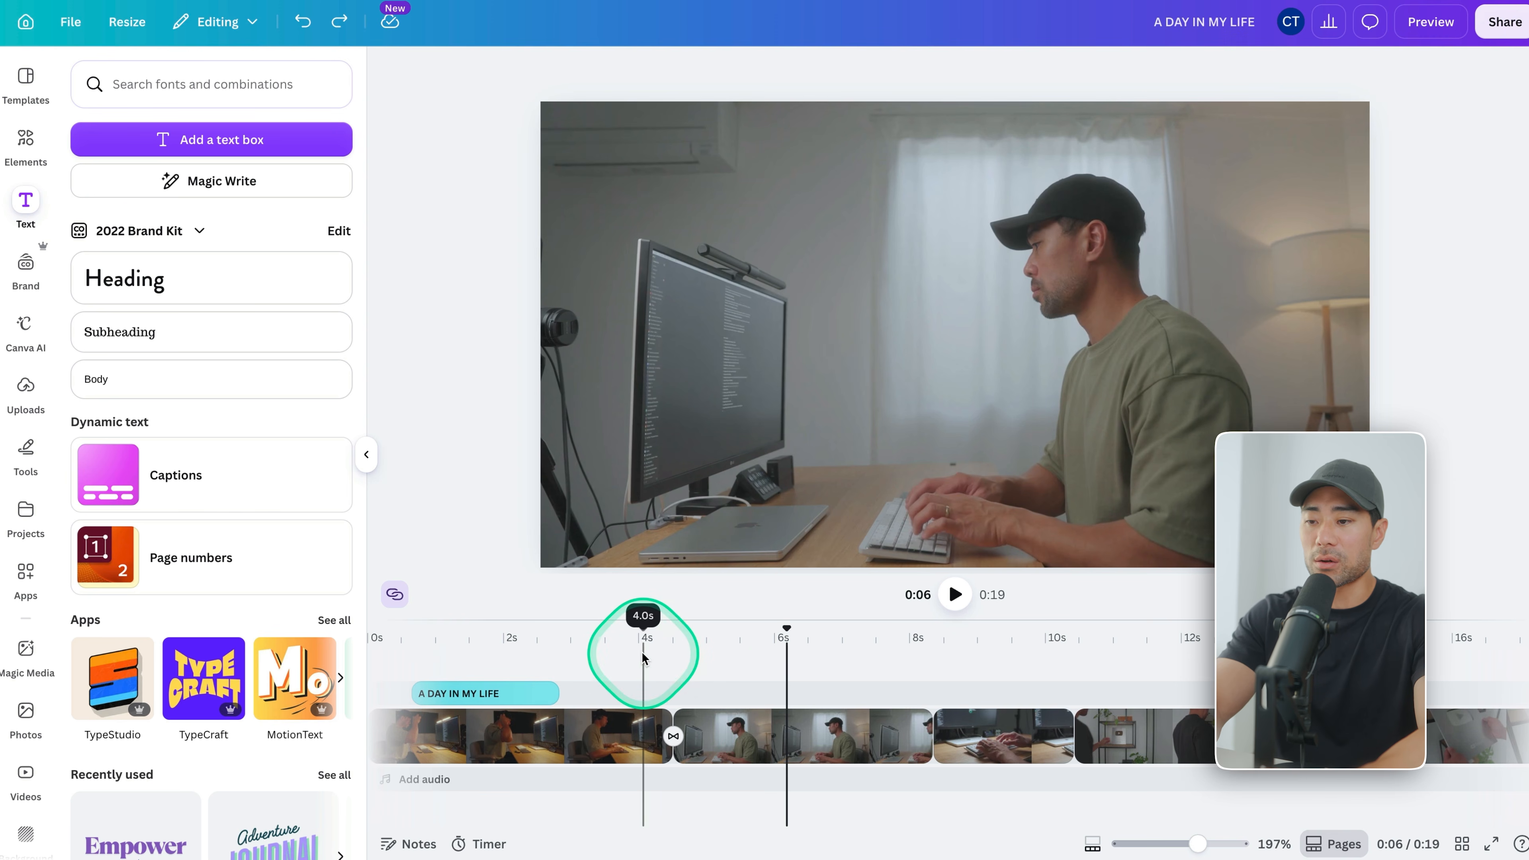
- Play the video from about 3.9 s to review the Dissolve transition between the first two clips
click(638, 632)
key(space)
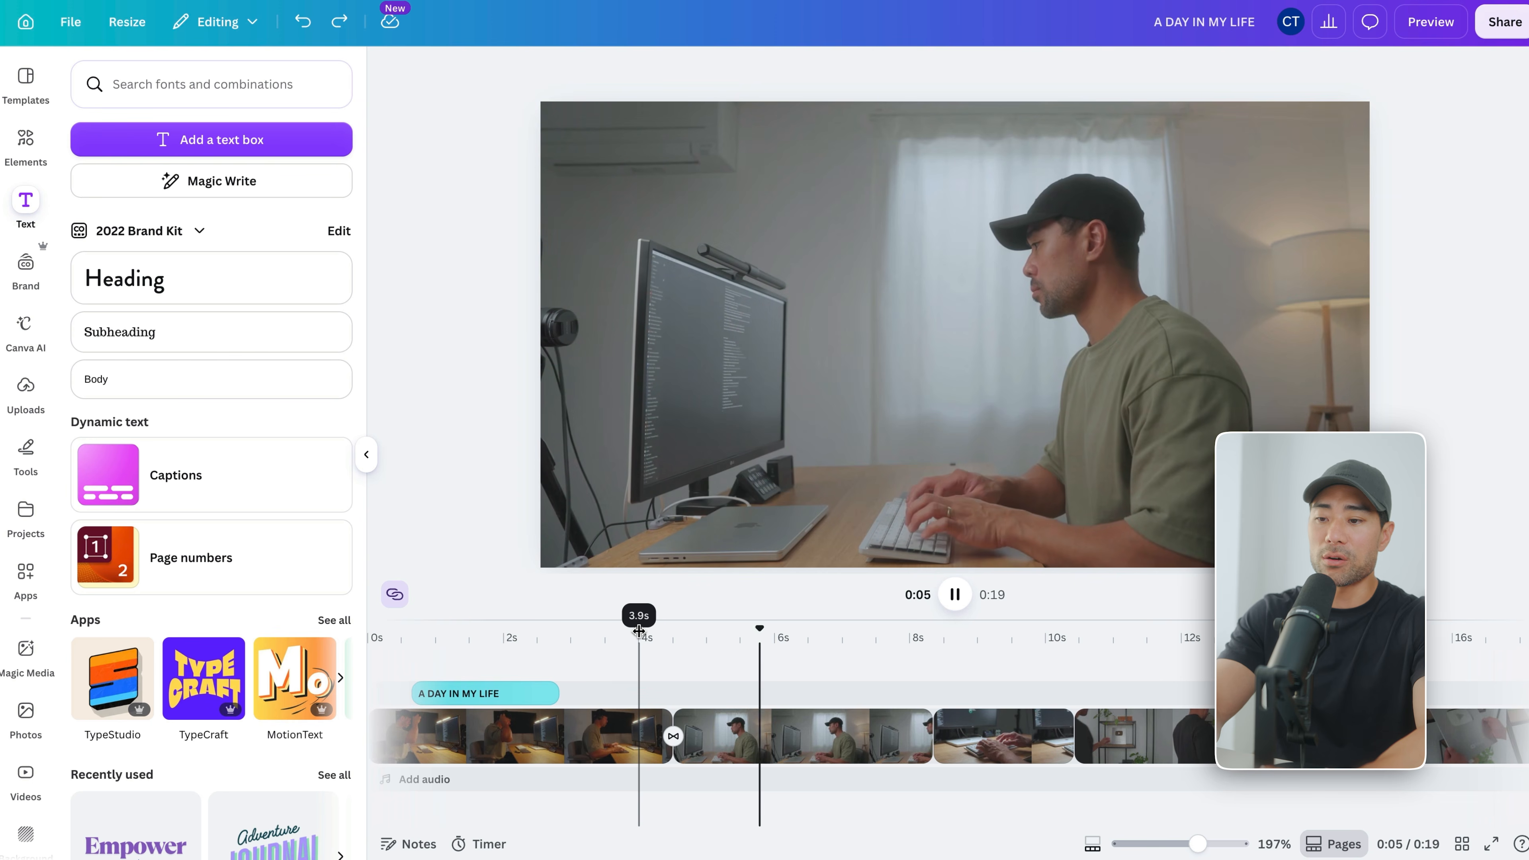
click(963, 763)
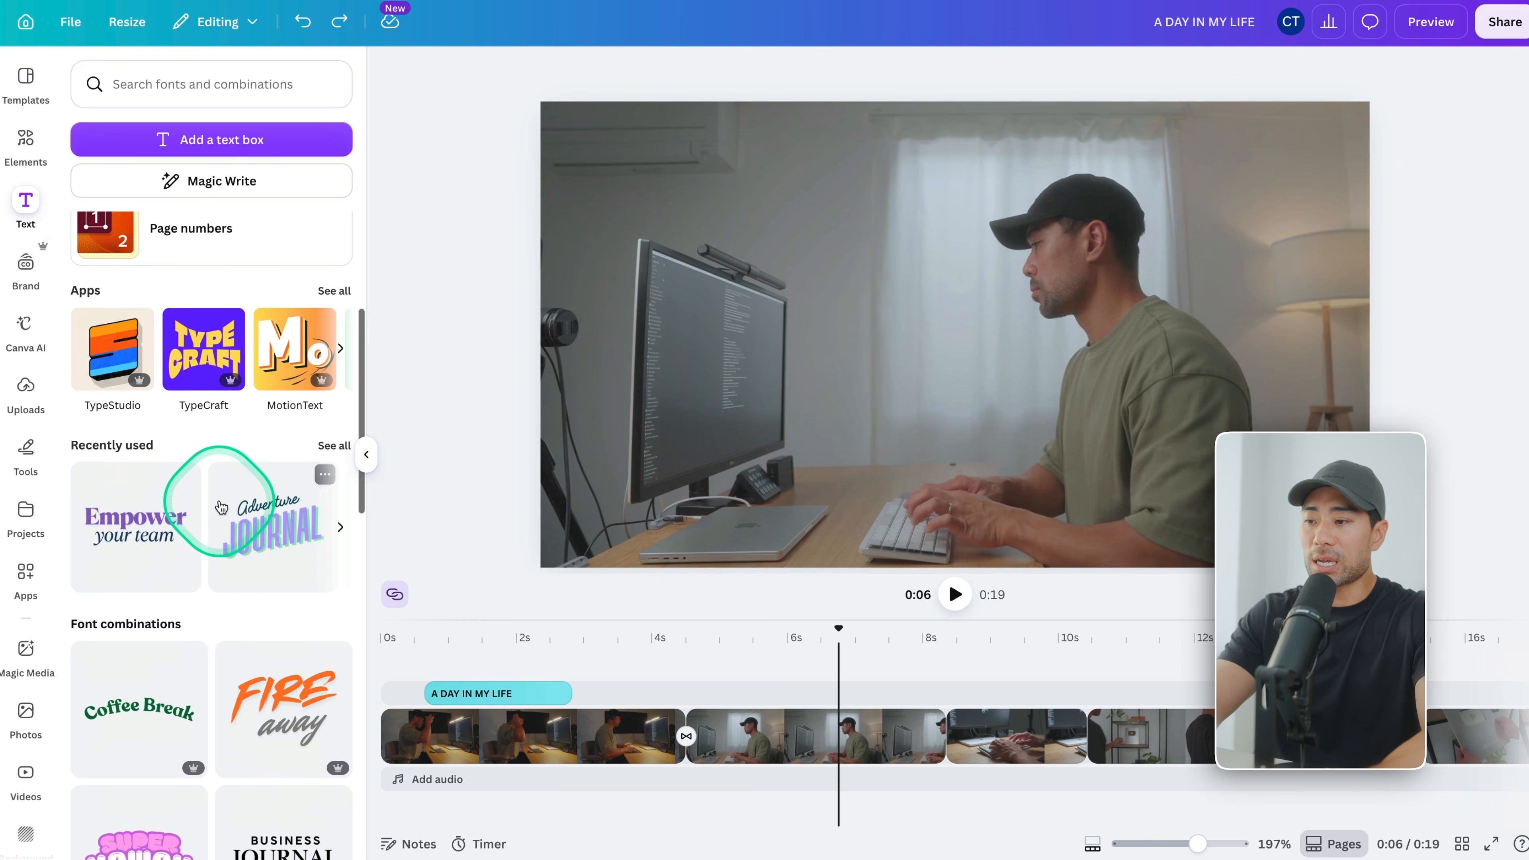
- Add the "Empower your team" text style over the second clip, move it to start at about 5 s, and preview its timing
click(70, 555)
click(135, 512)
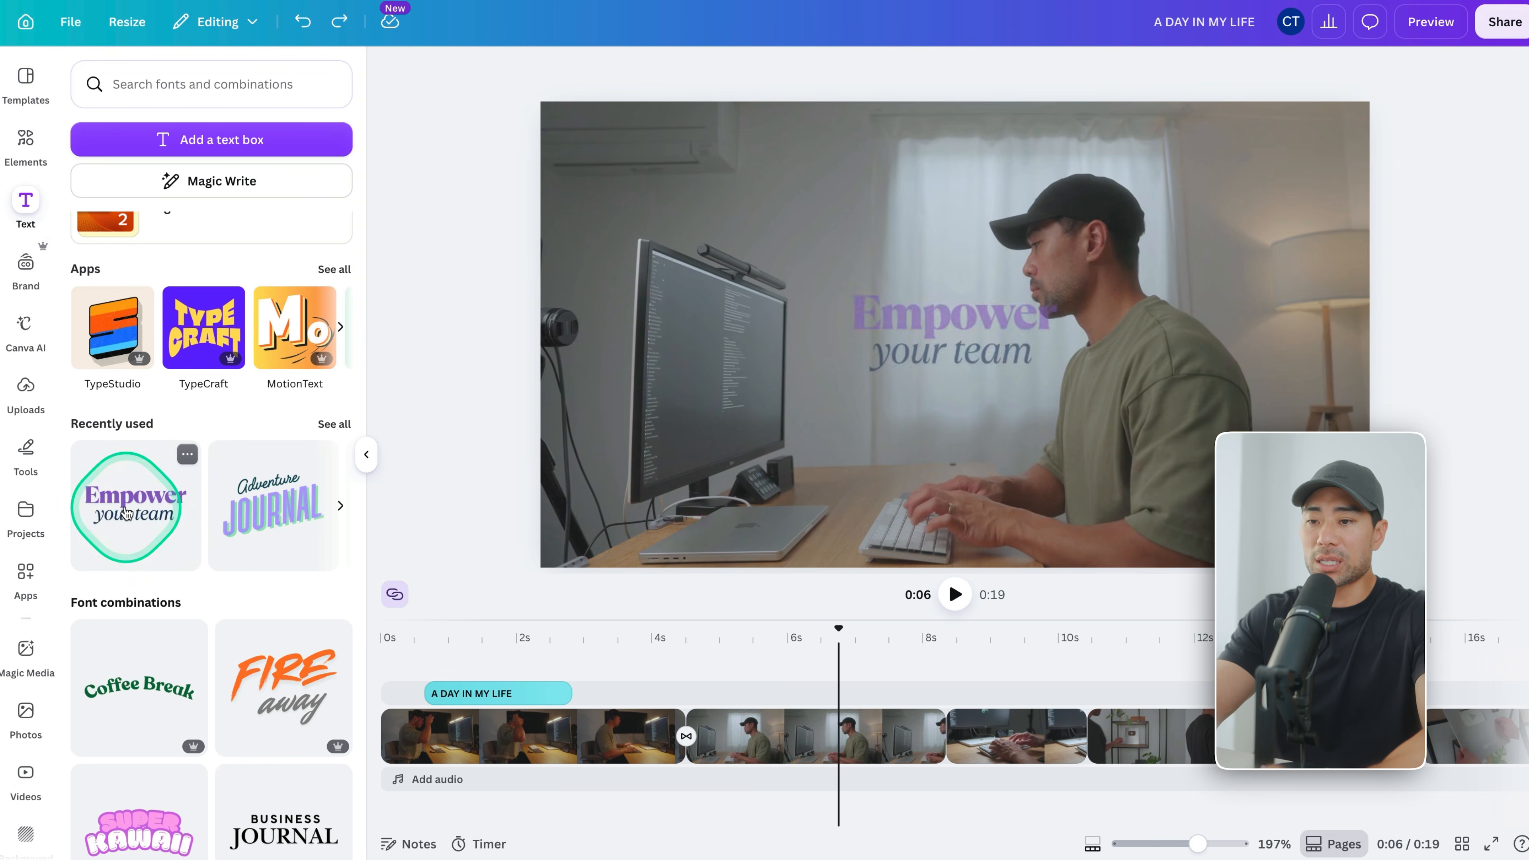
click(953, 327)
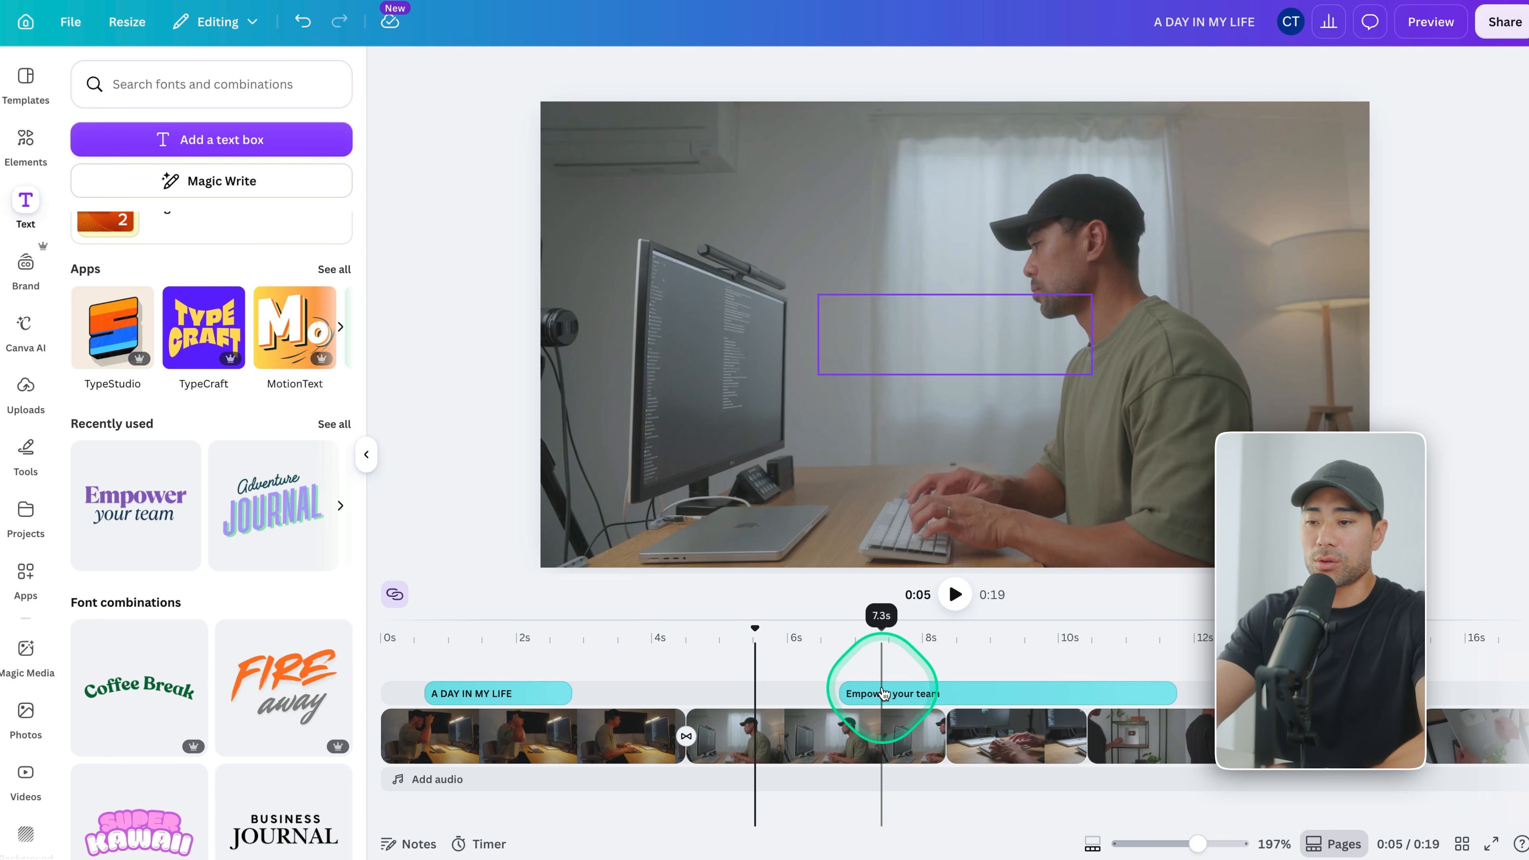
drag(866, 694, 757, 694)
key(space)
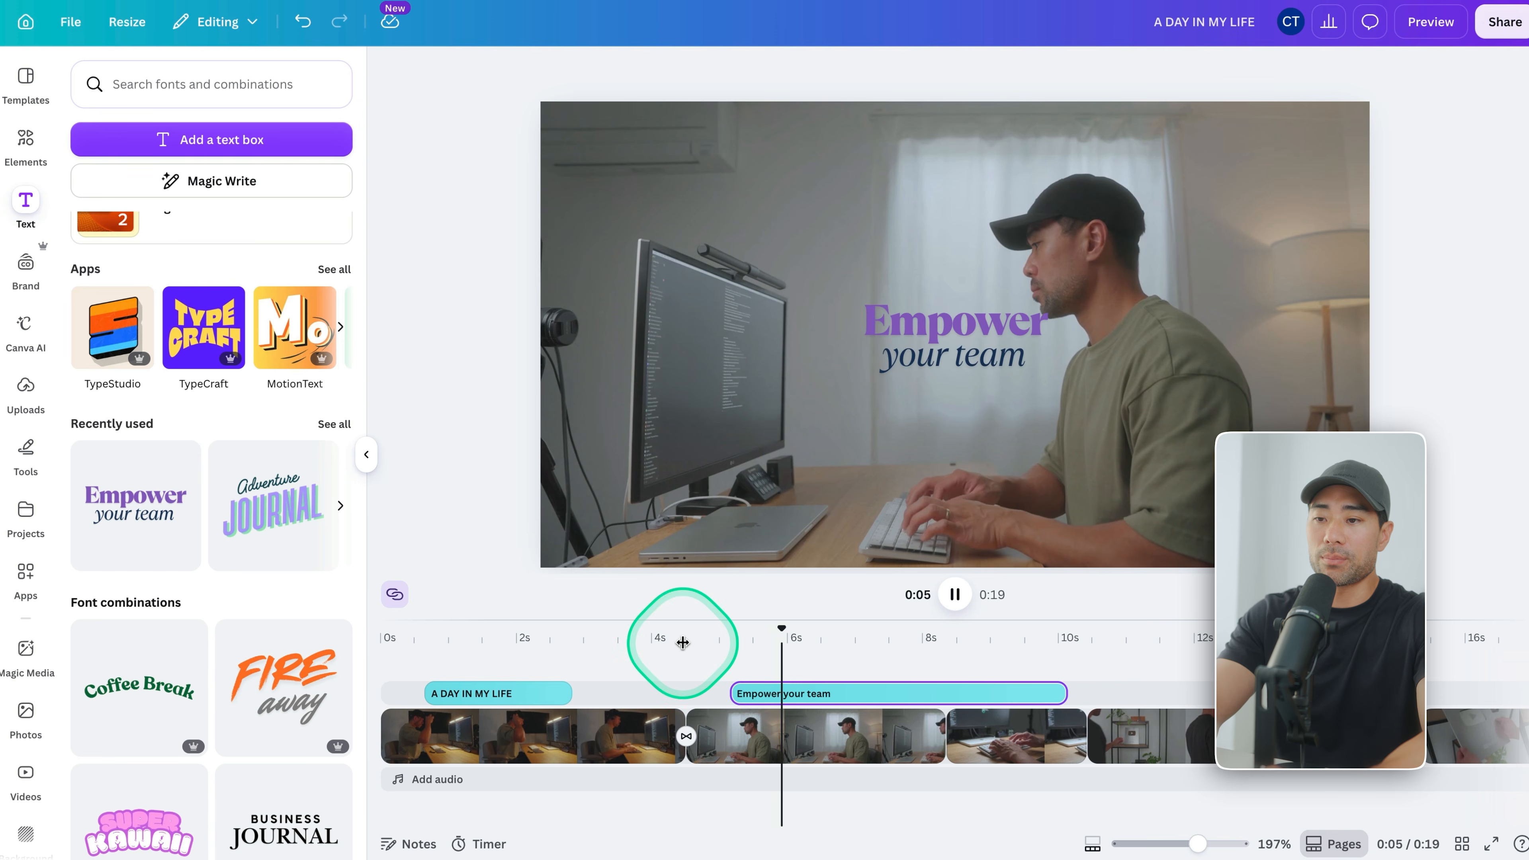
key(space)
- Replace the "Empower your team" wording with "Morning" on the first line and "I research" on the second
click(927, 716)
click(954, 323)
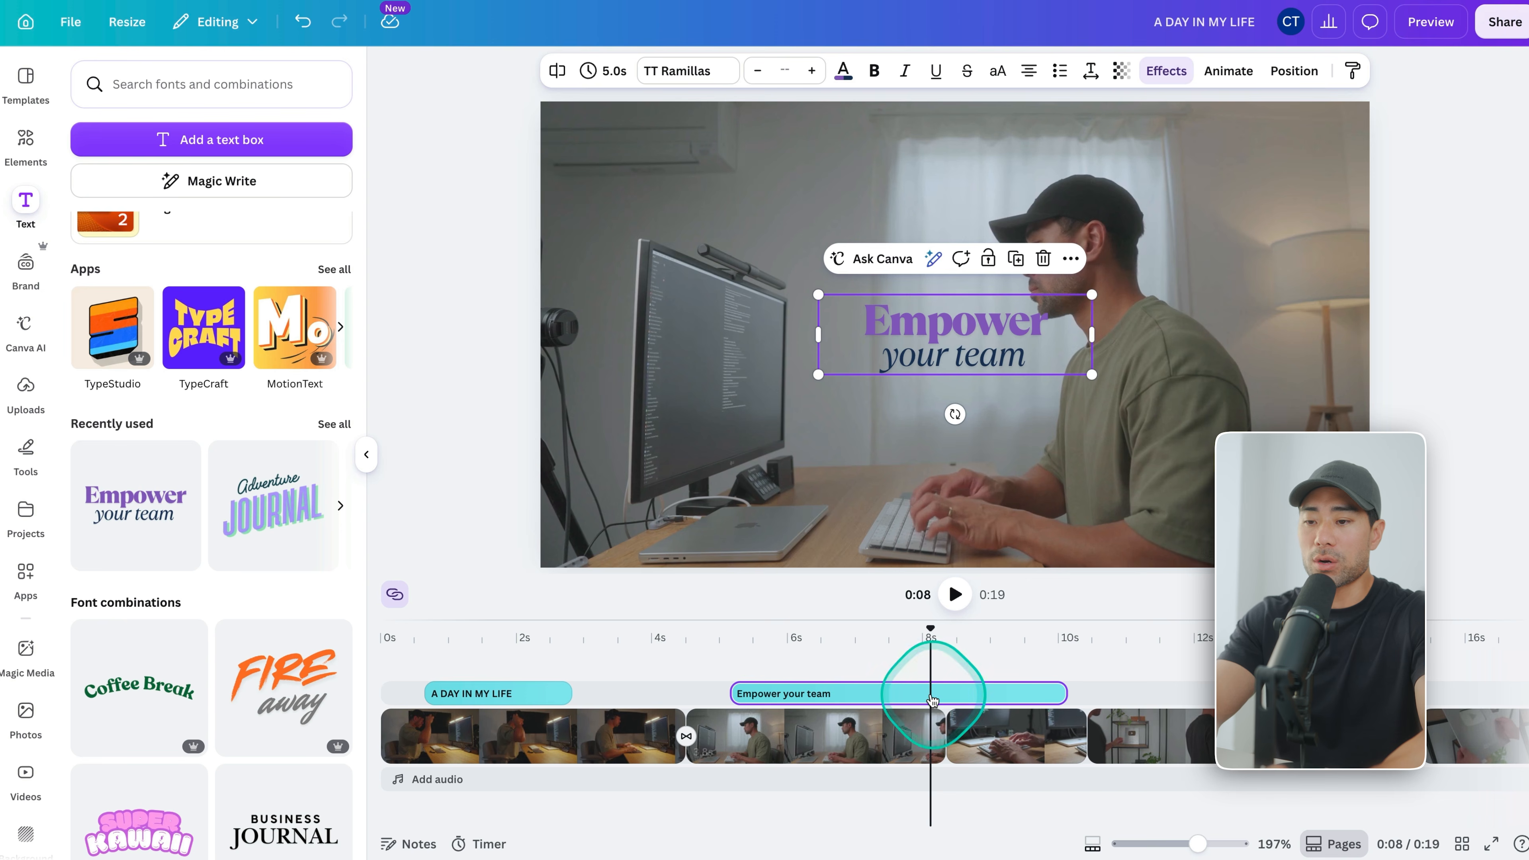
double_click(954, 323)
text(Morning)
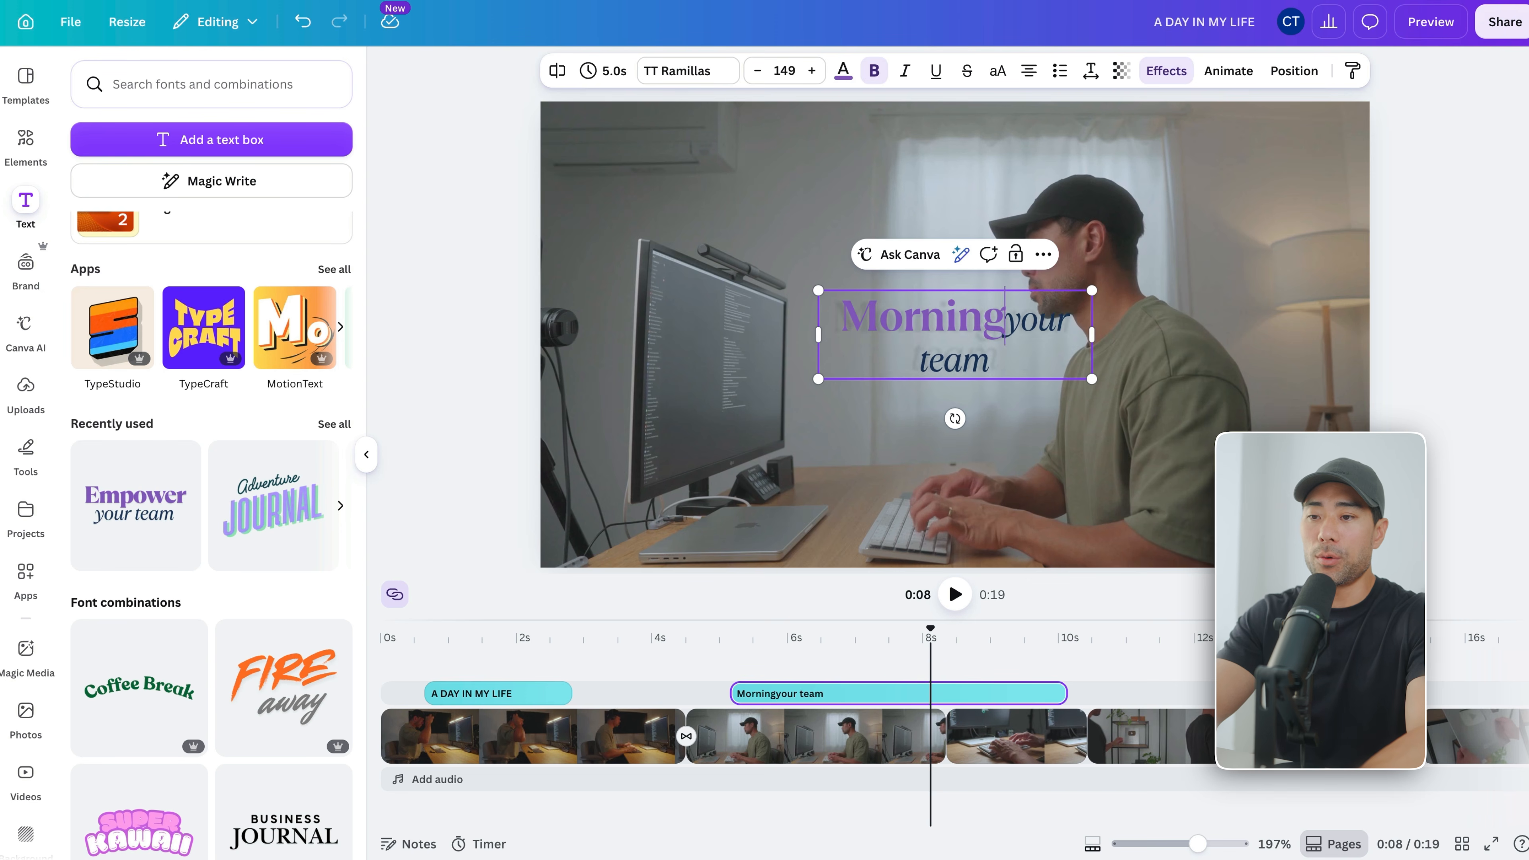
key(Return)
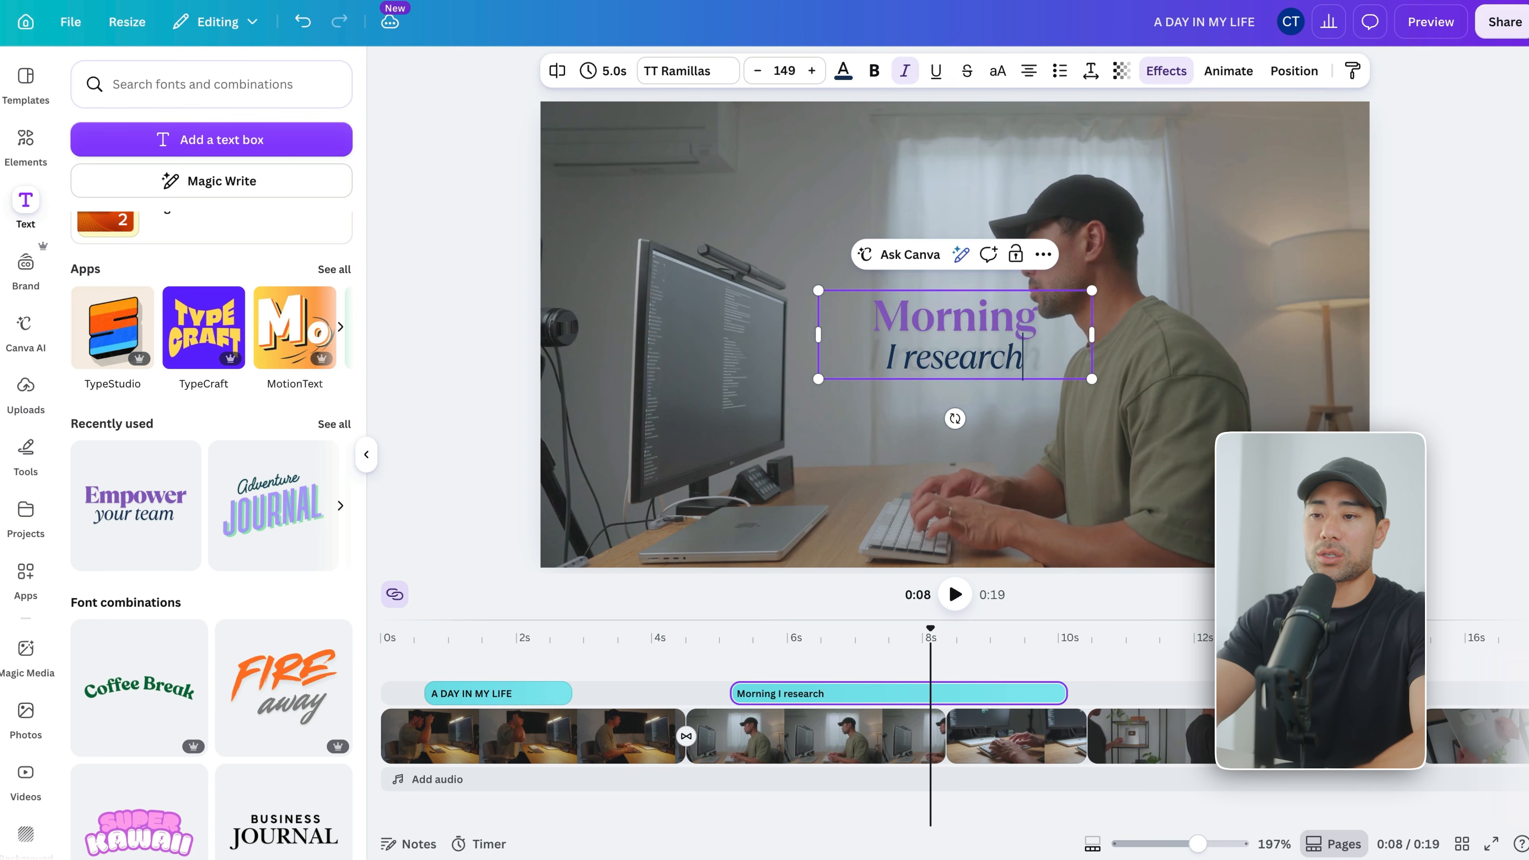
click(938, 443)
- Set the color of the word "Morning" to white and deselect the text
click(981, 310)
double_click(979, 312)
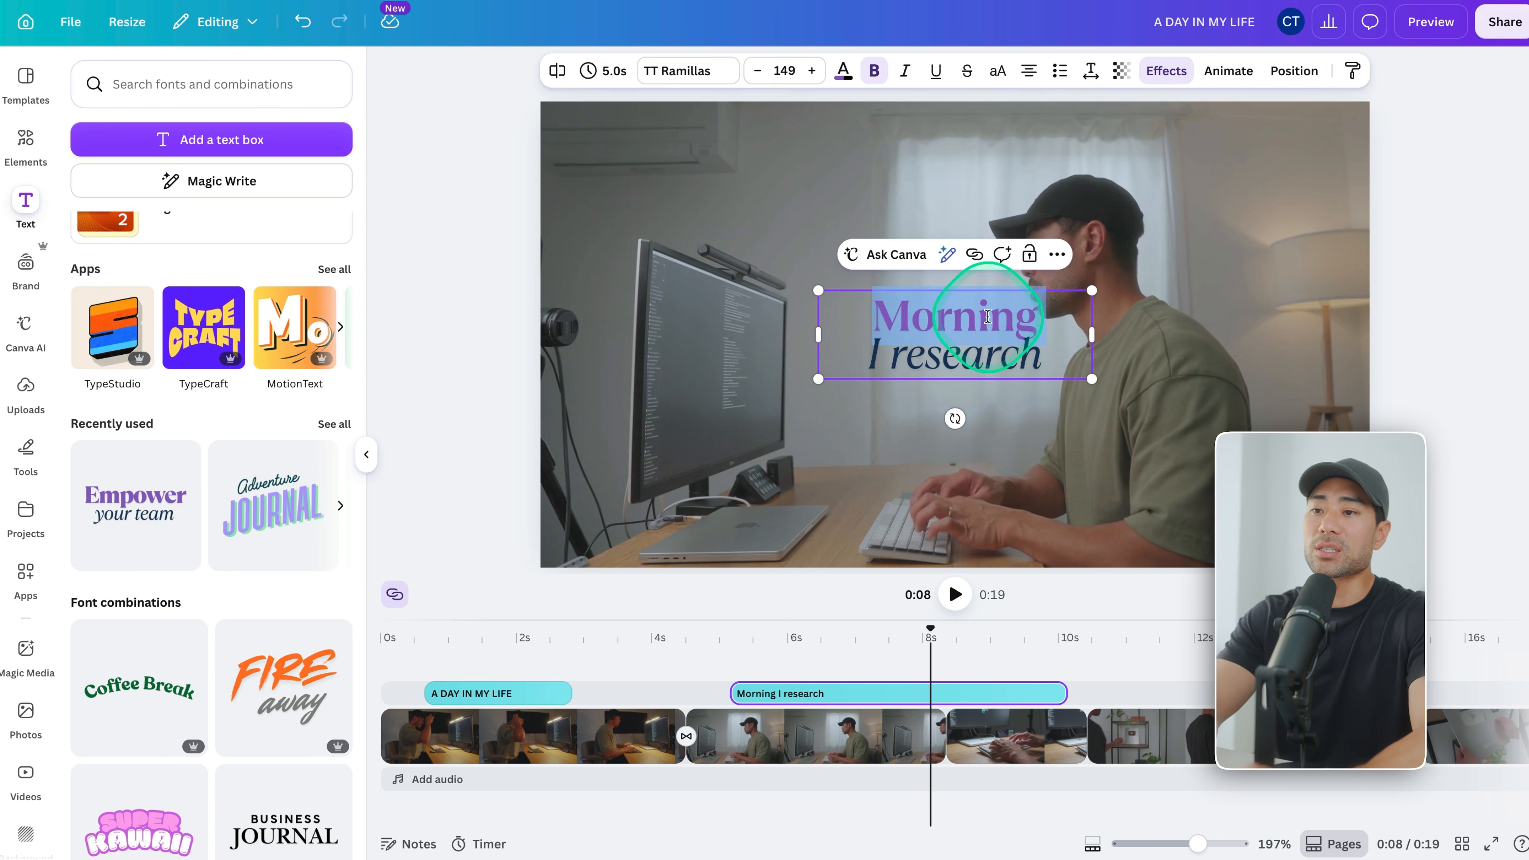
click(843, 71)
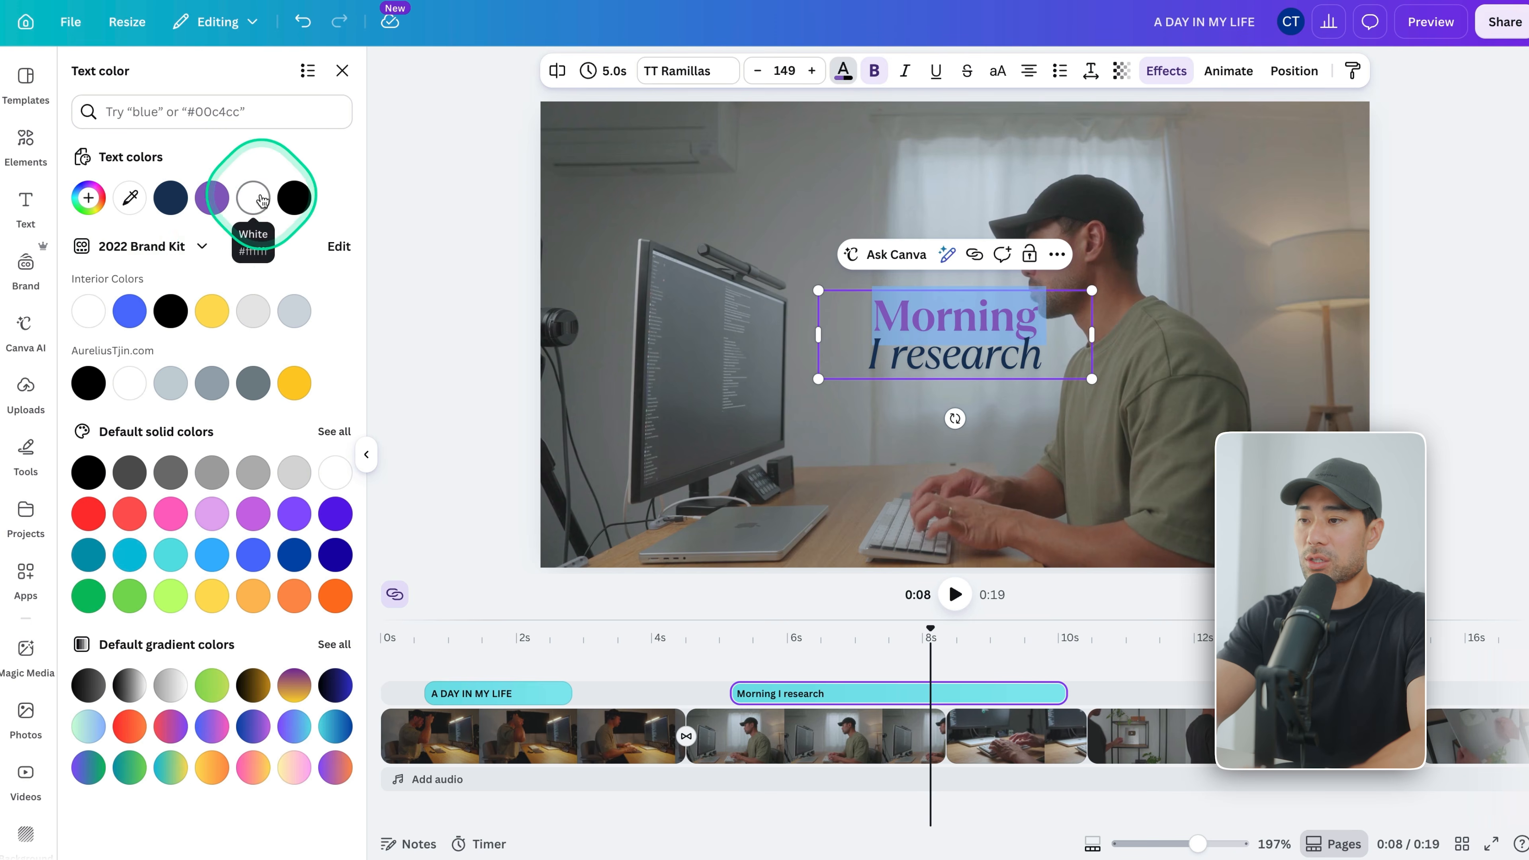
click(99, 314)
click(1017, 362)
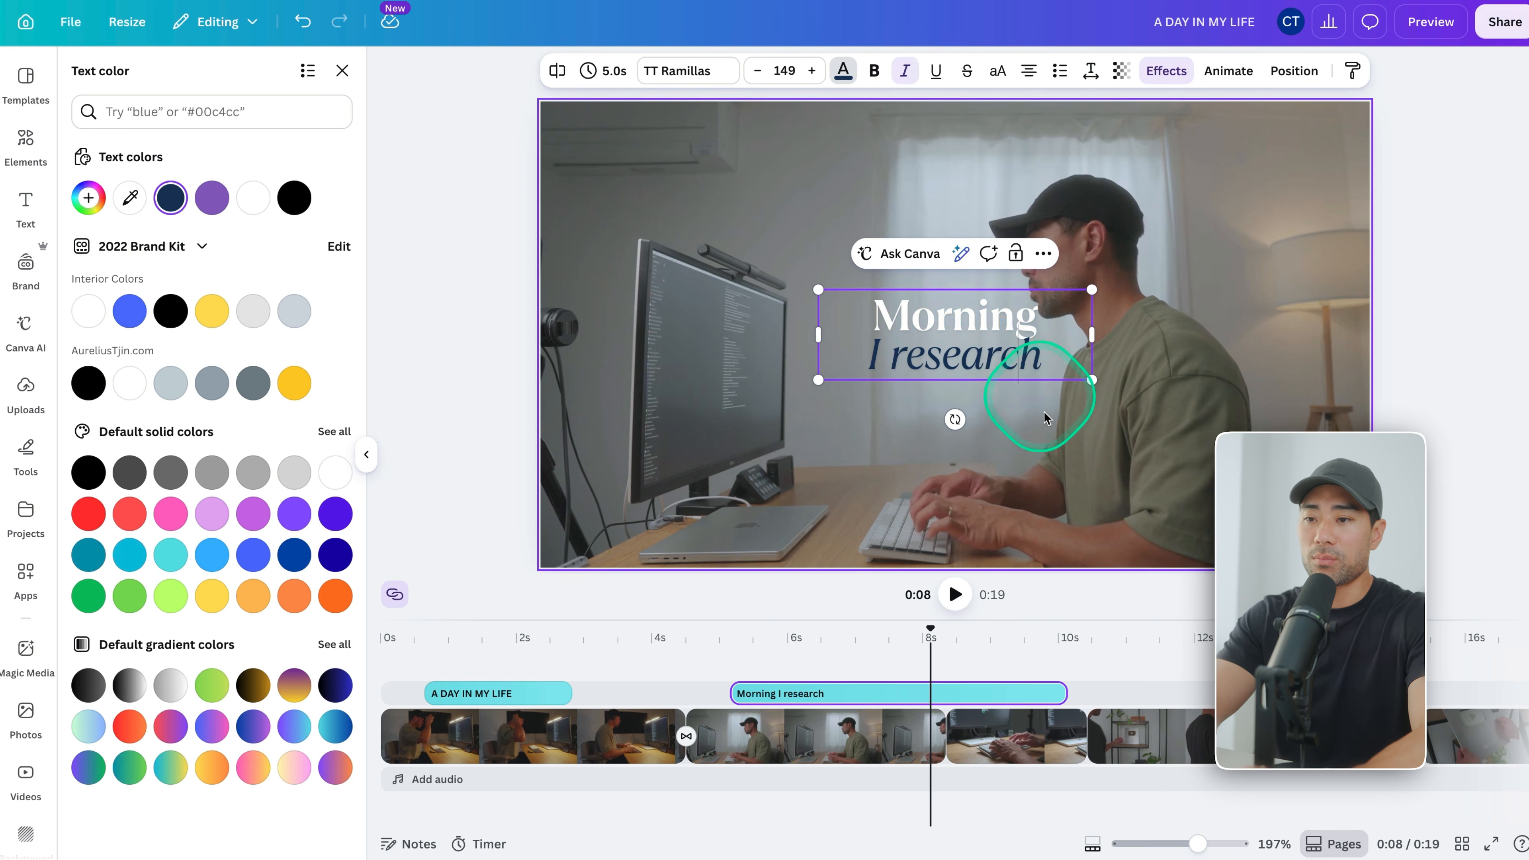
click(1053, 427)
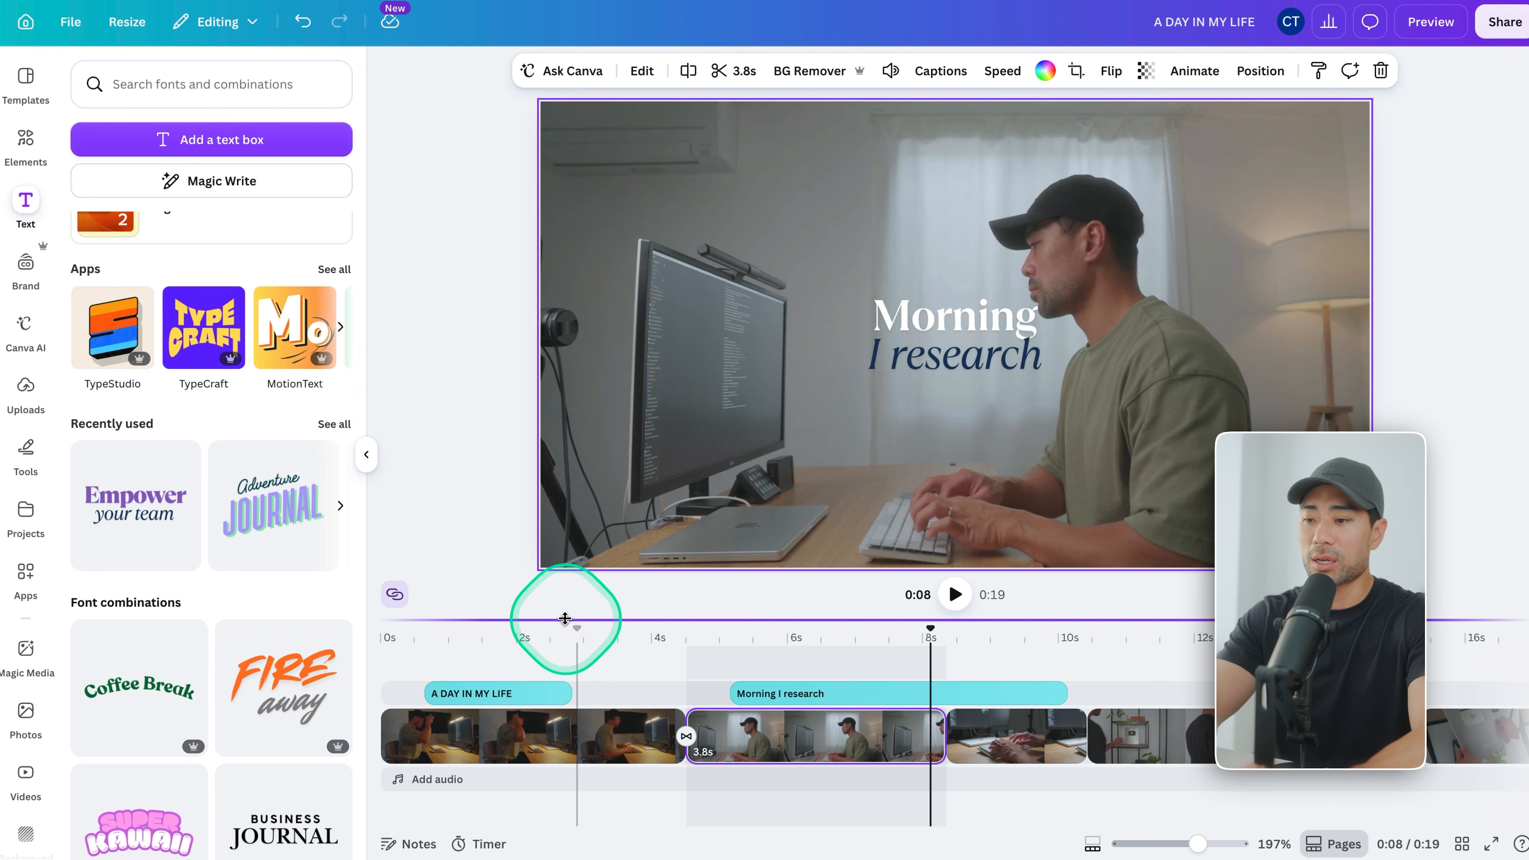
- Play the video from about 4 s to review how the "Morning I research" text appears
click(664, 630)
key(space)
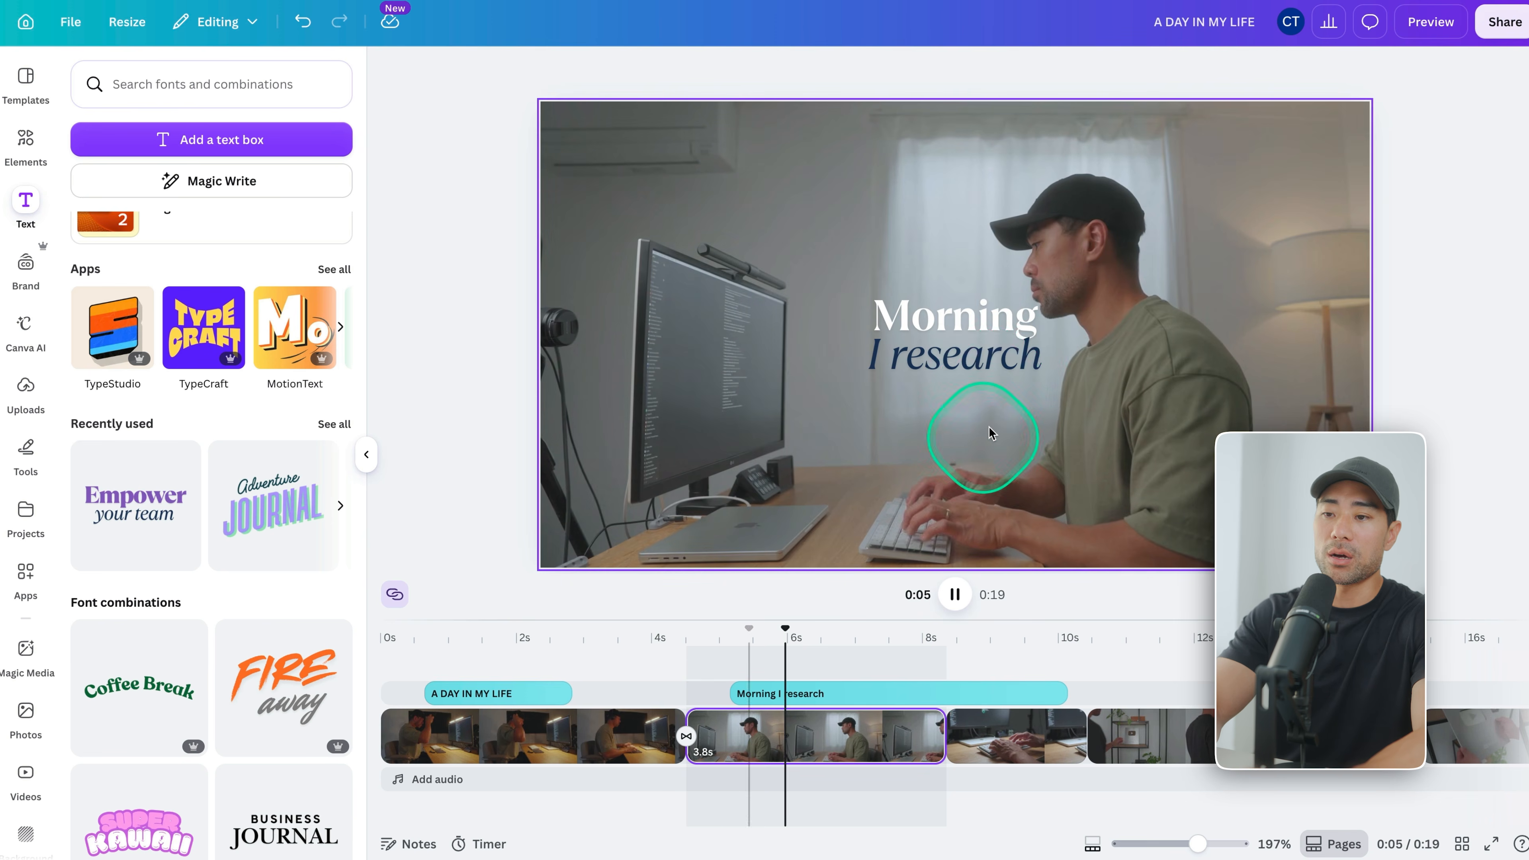
key(space)
- Apply the Fade animation to the "Morning I research" text for both enter and exit, and slow its speed
click(846, 694)
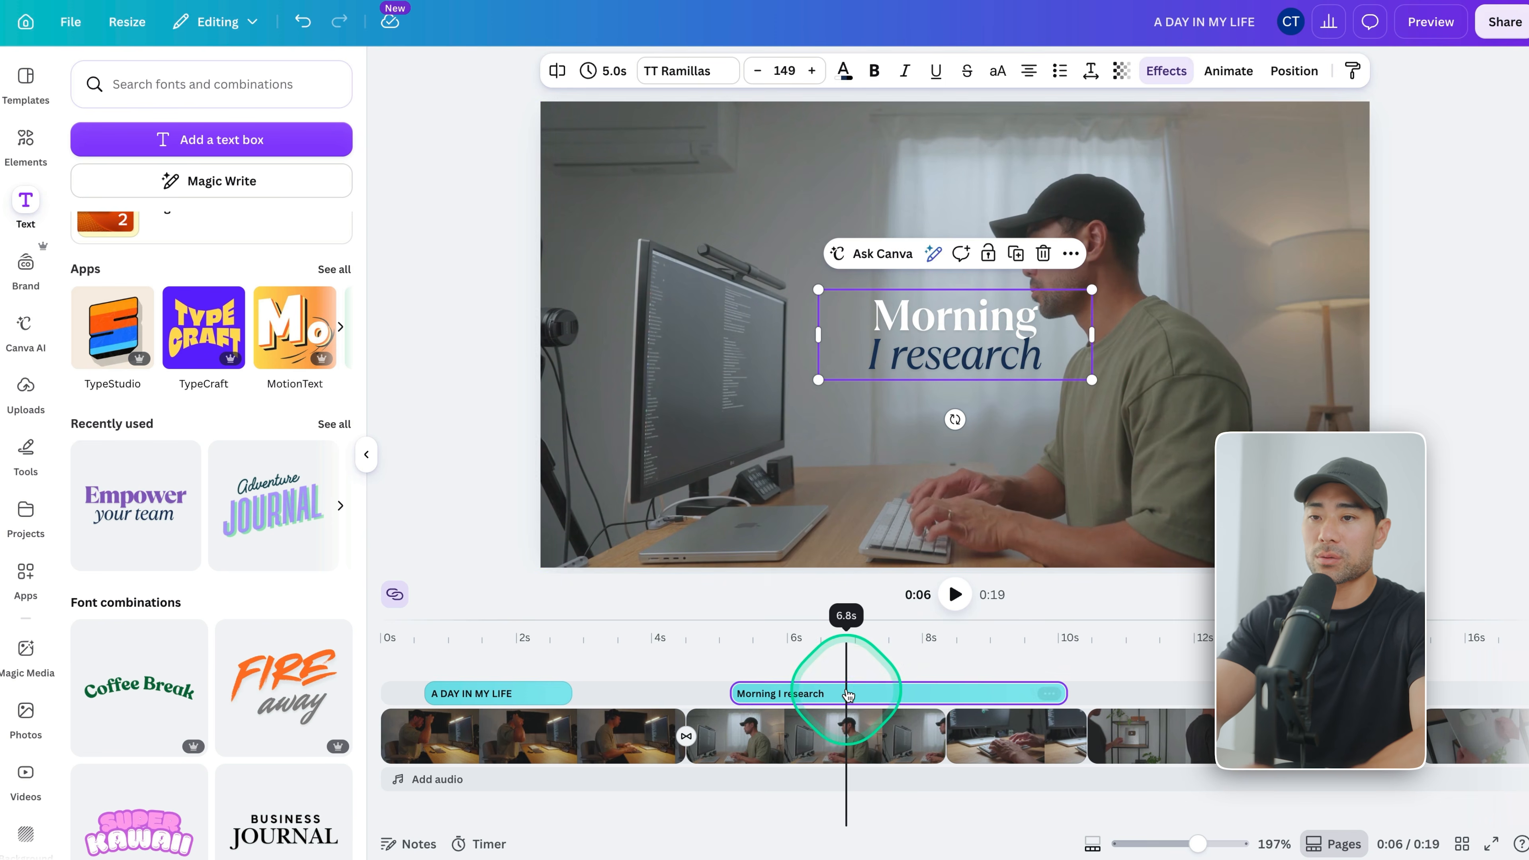
click(1231, 71)
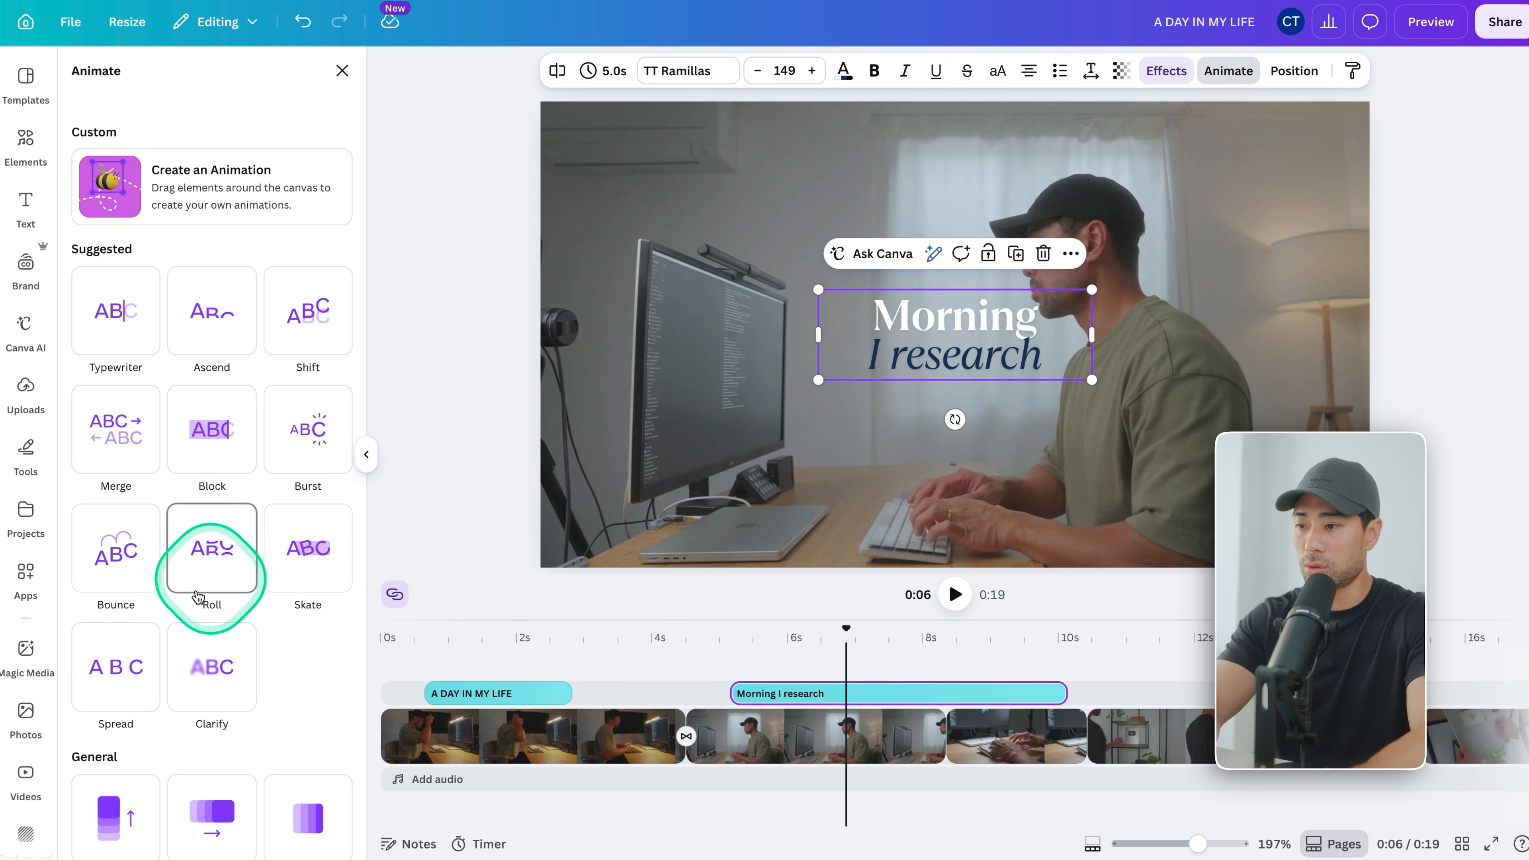
scroll(228, 602, down, 3)
click(308, 624)
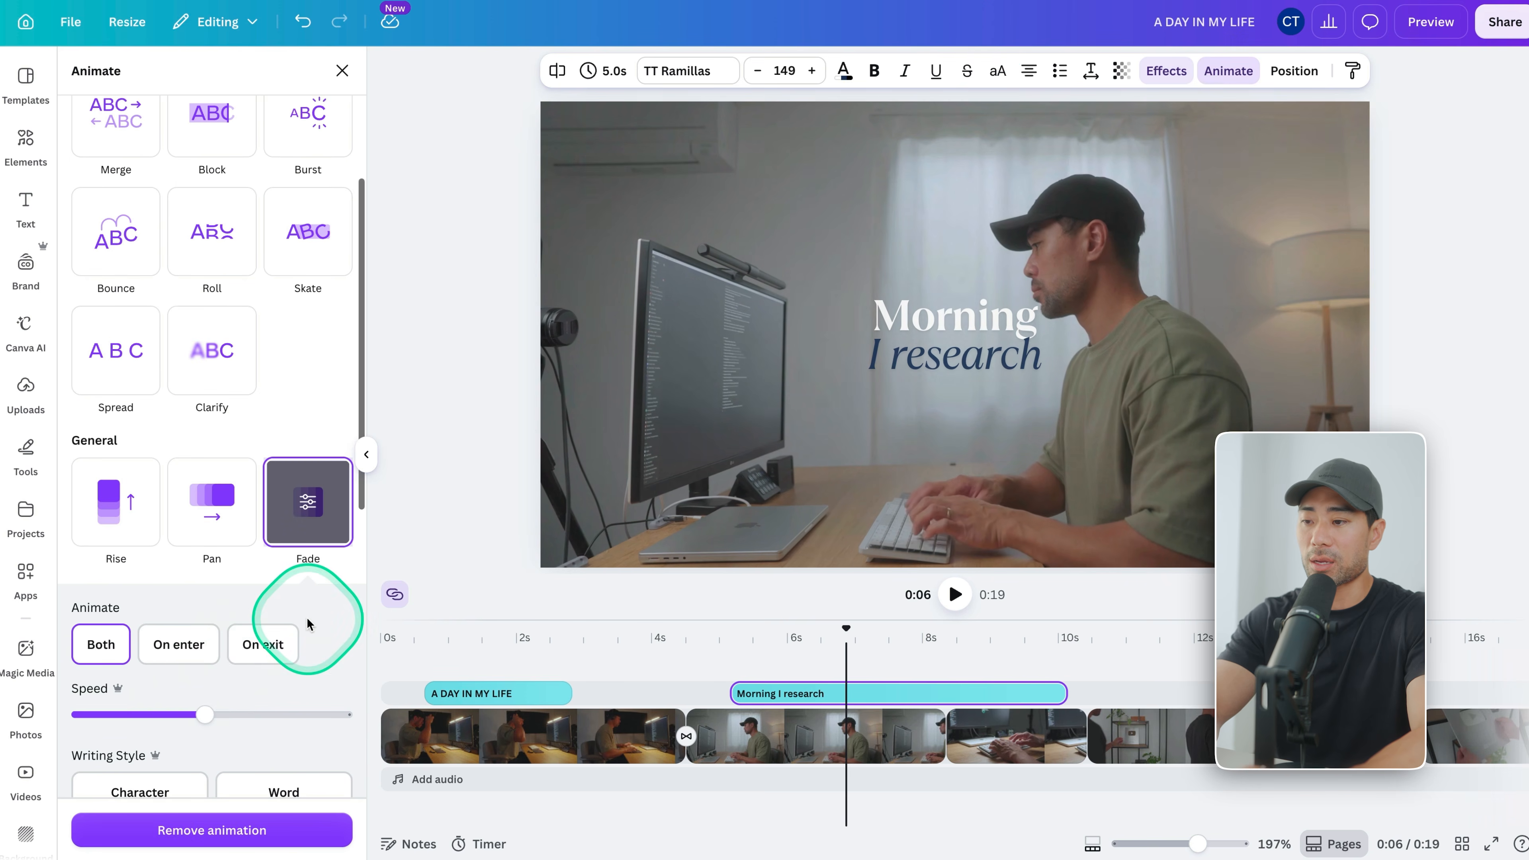
drag(194, 714, 134, 714)
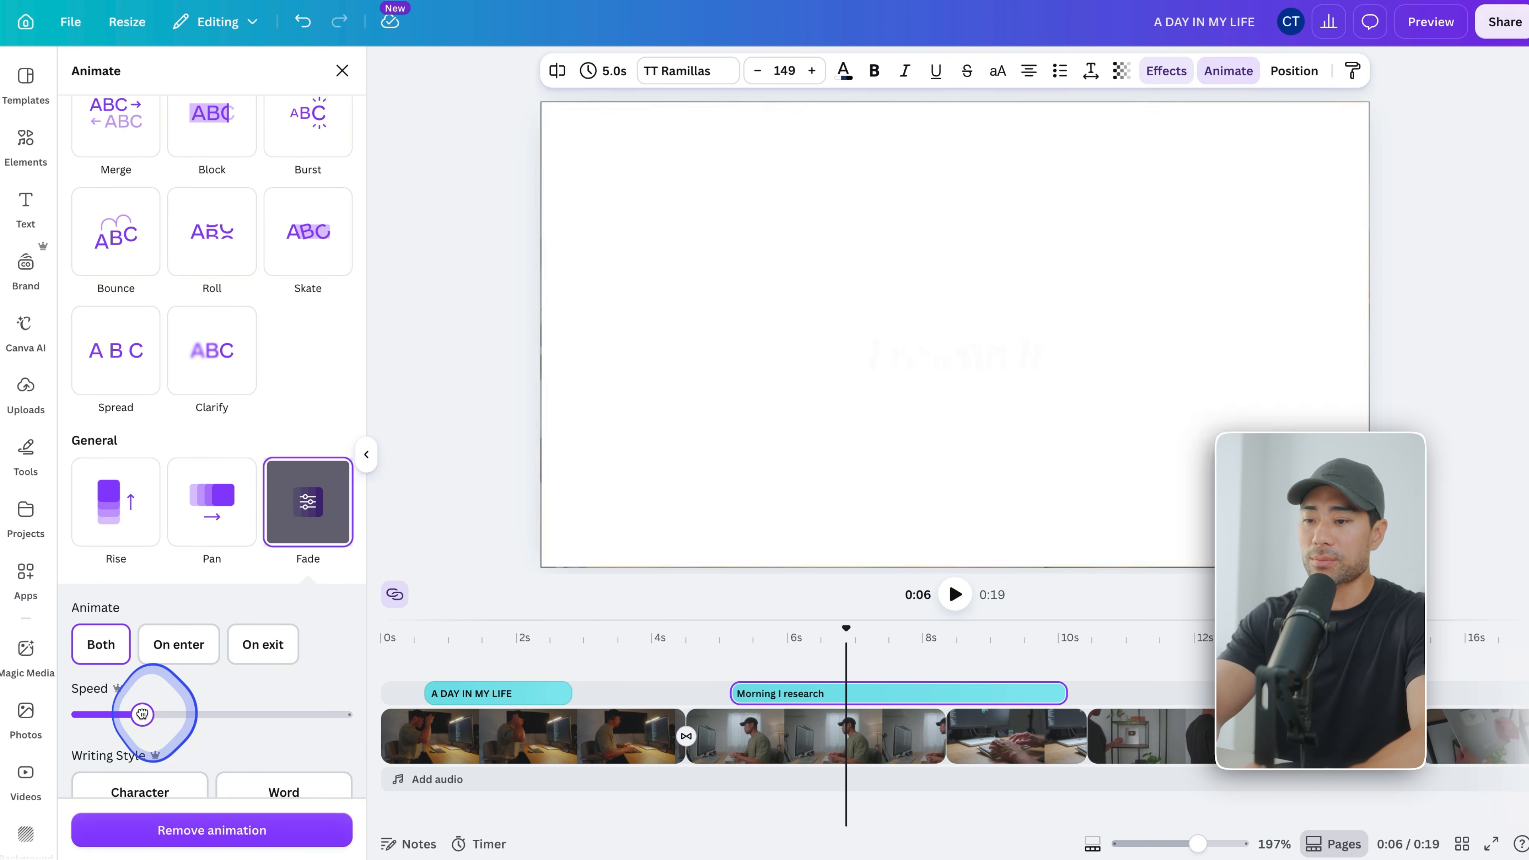
- Preview the text's Fade animation and shorten the "Morning I research" text on the timeline to end with the second clip
click(695, 638)
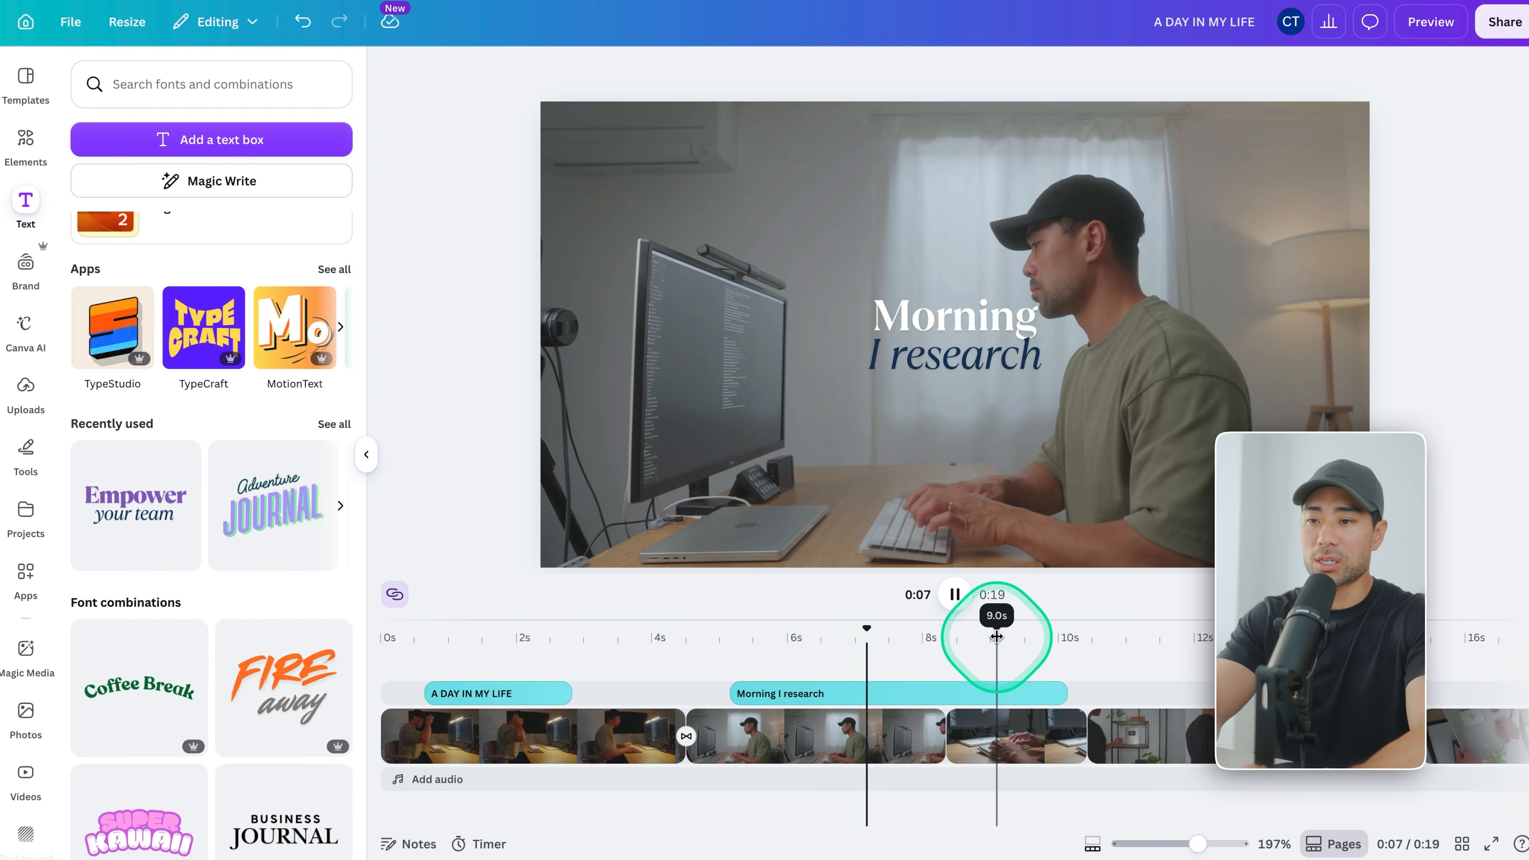
drag(1066, 692, 950, 698)
key(space)
- Browse the font combinations and add the "BUSINESS JOURNAL" style over the fourth clip at about 12 s
click(1189, 743)
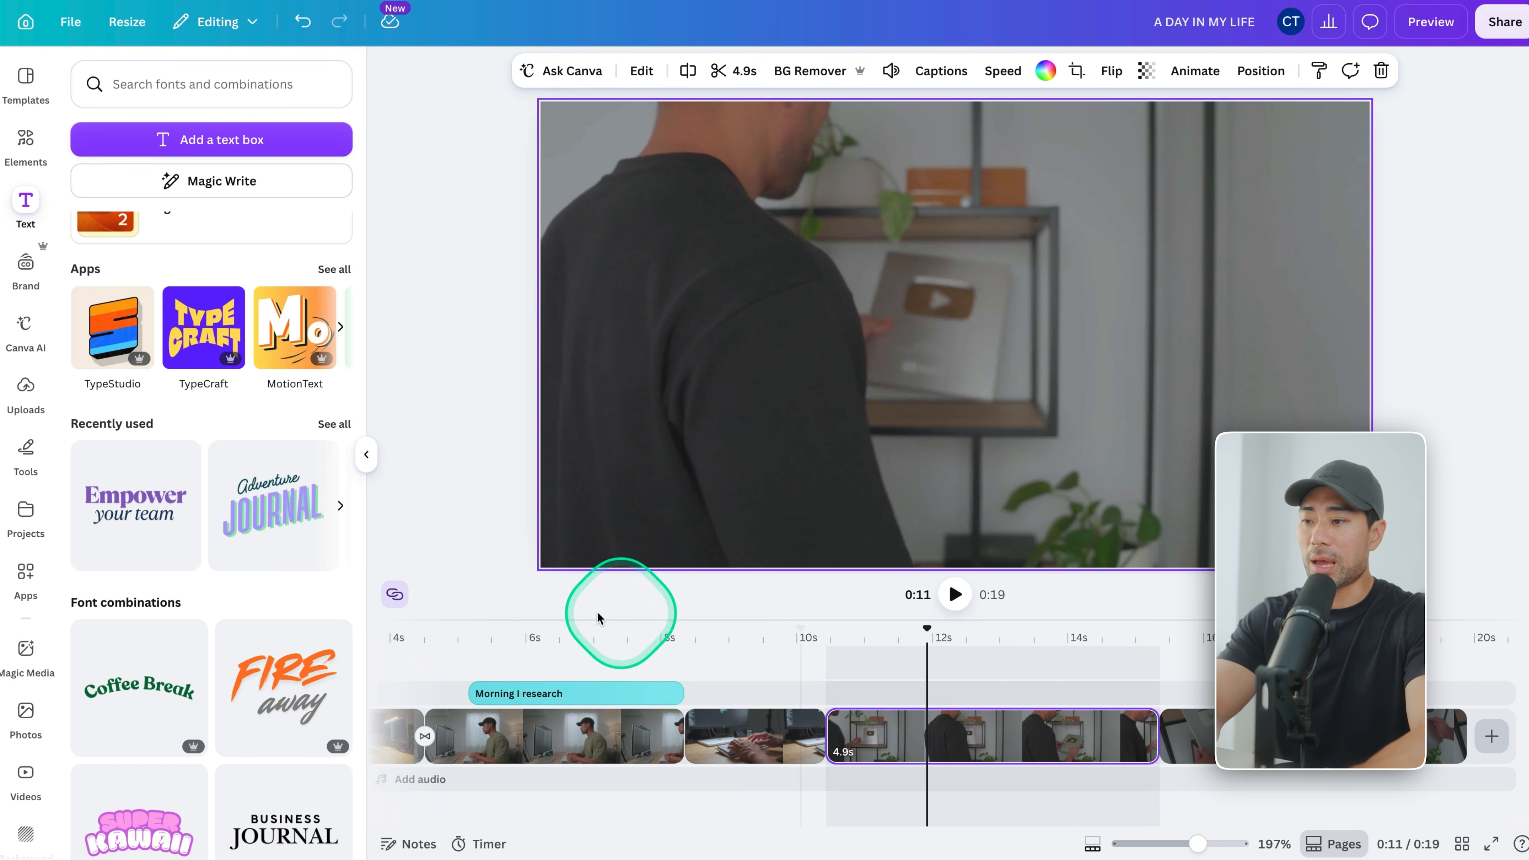
scroll(240, 650, down, 3)
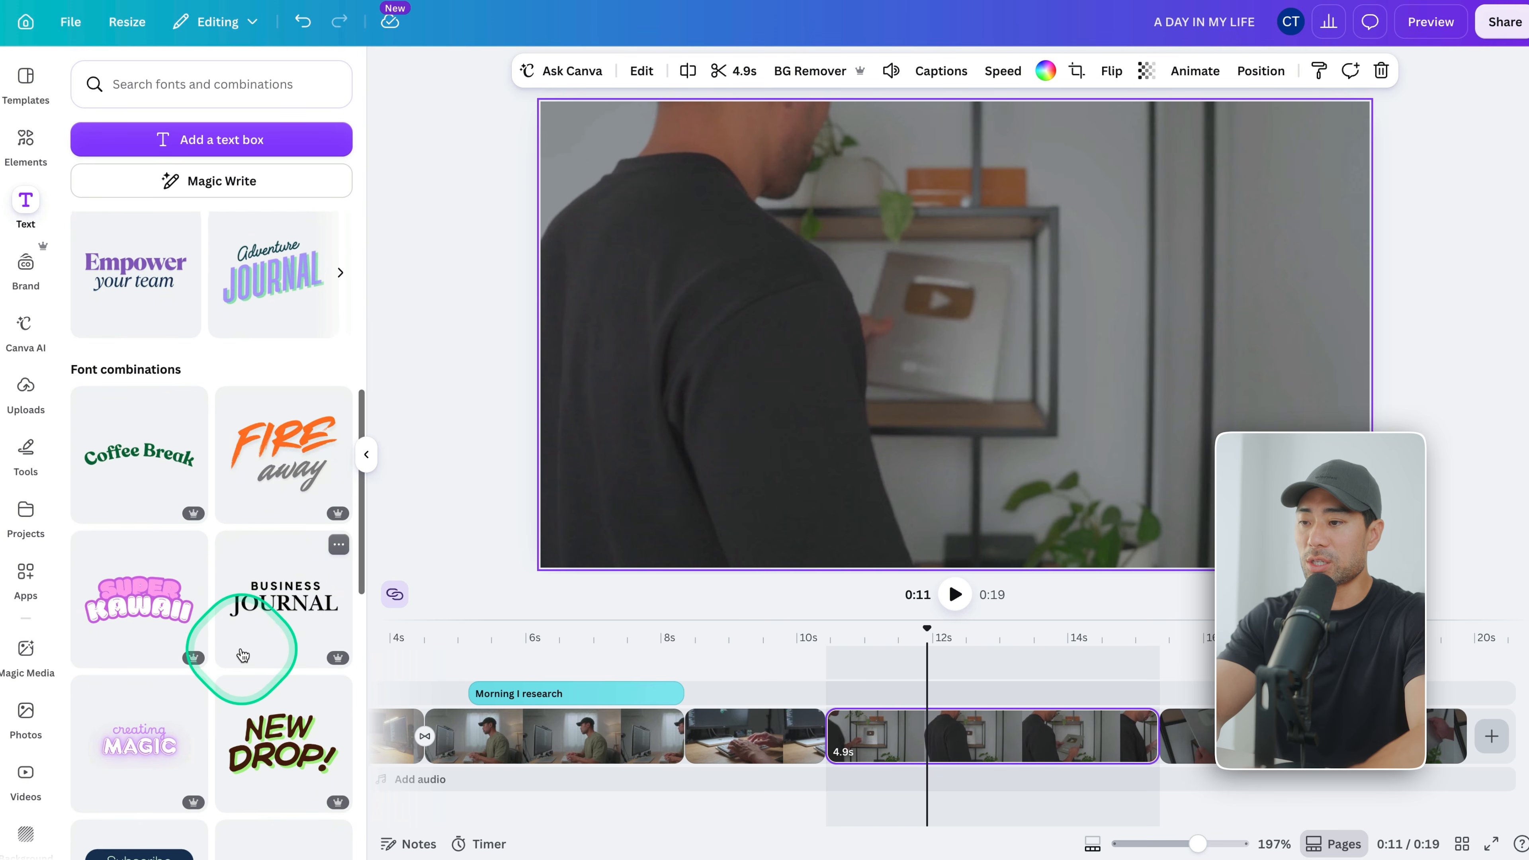
scroll(241, 651, down, 8)
scroll(183, 607, down, 9)
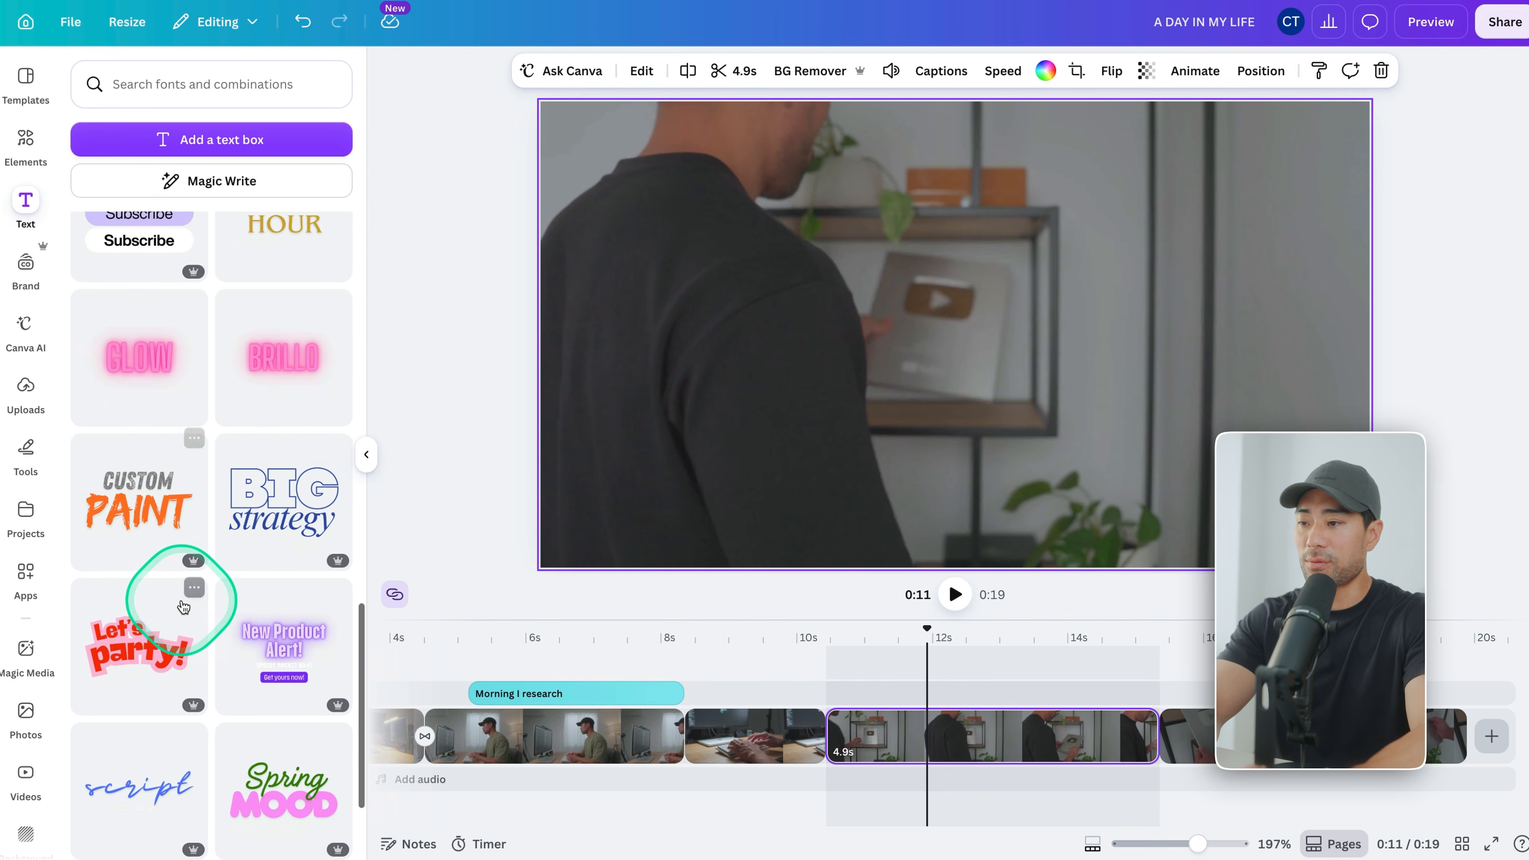
scroll(183, 606, down, 8)
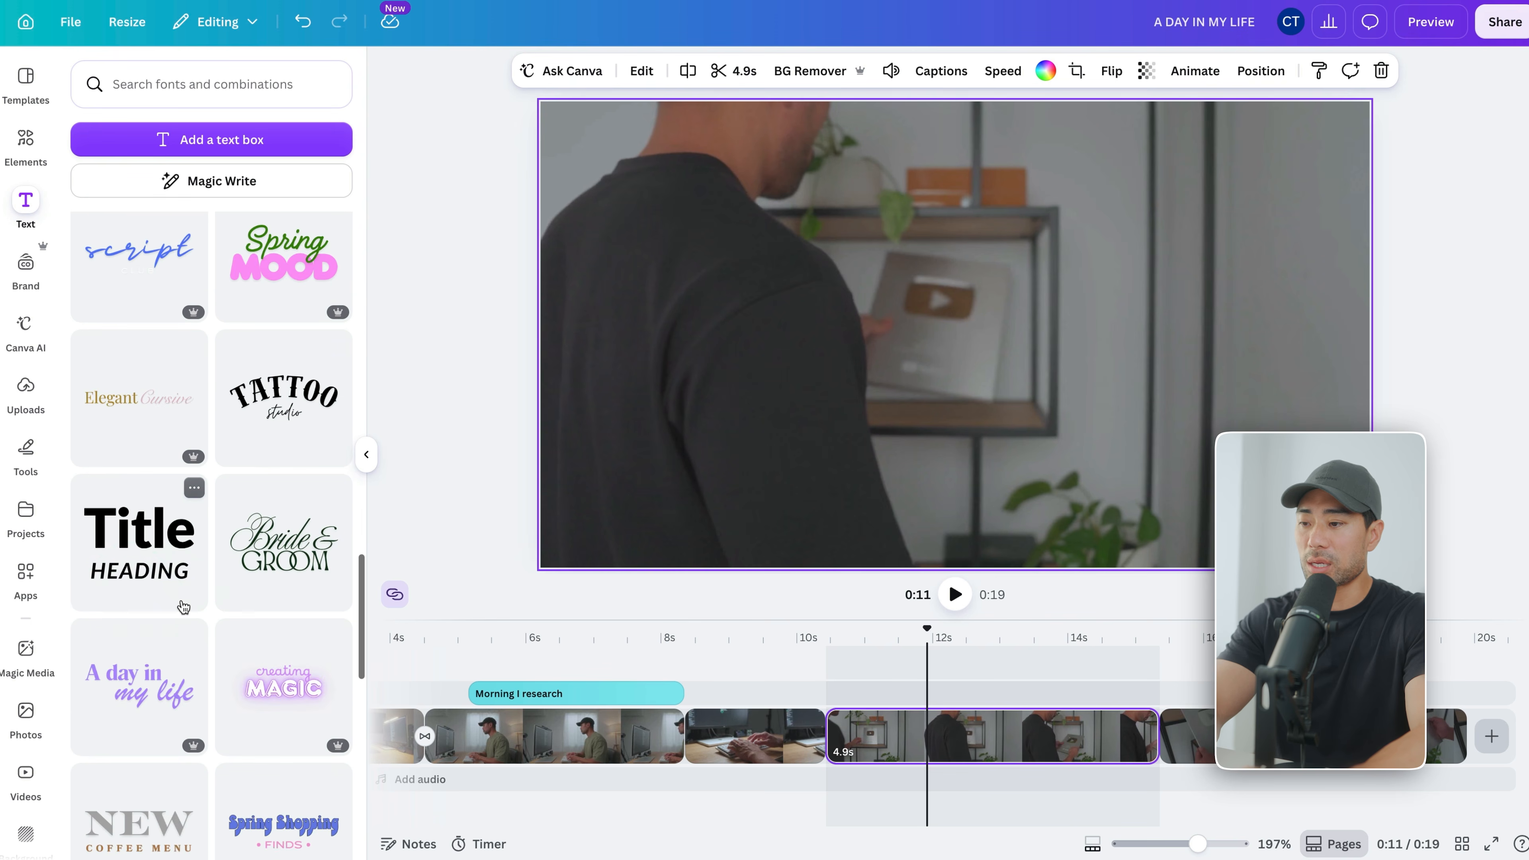
click(303, 488)
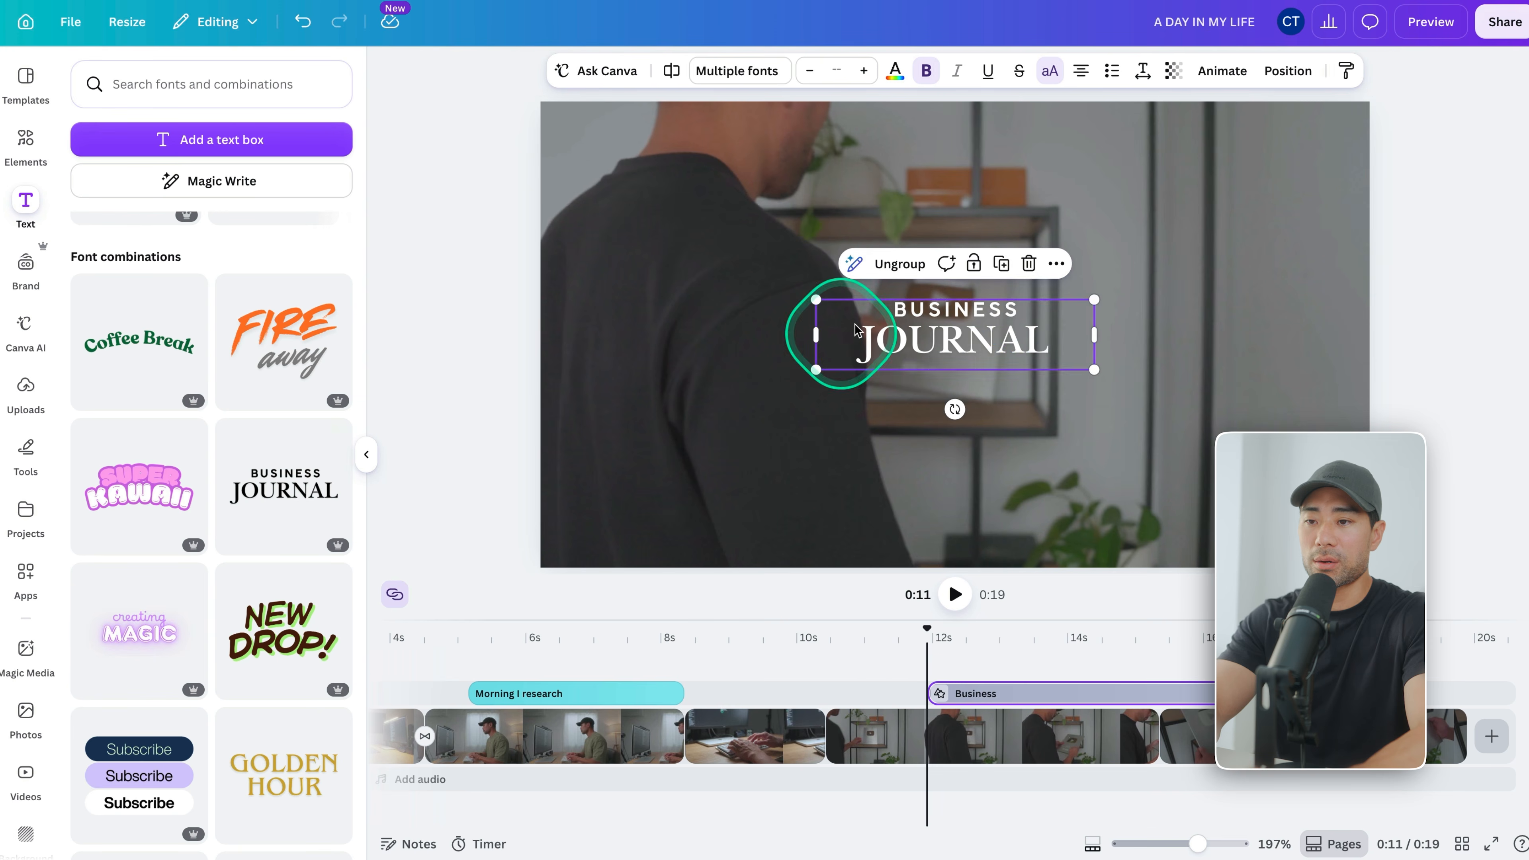
- Replace "BUSINESS" with "REFLECTING" and "JOURNAL" with "ON SUCCESSES" in the added text
click(1012, 319)
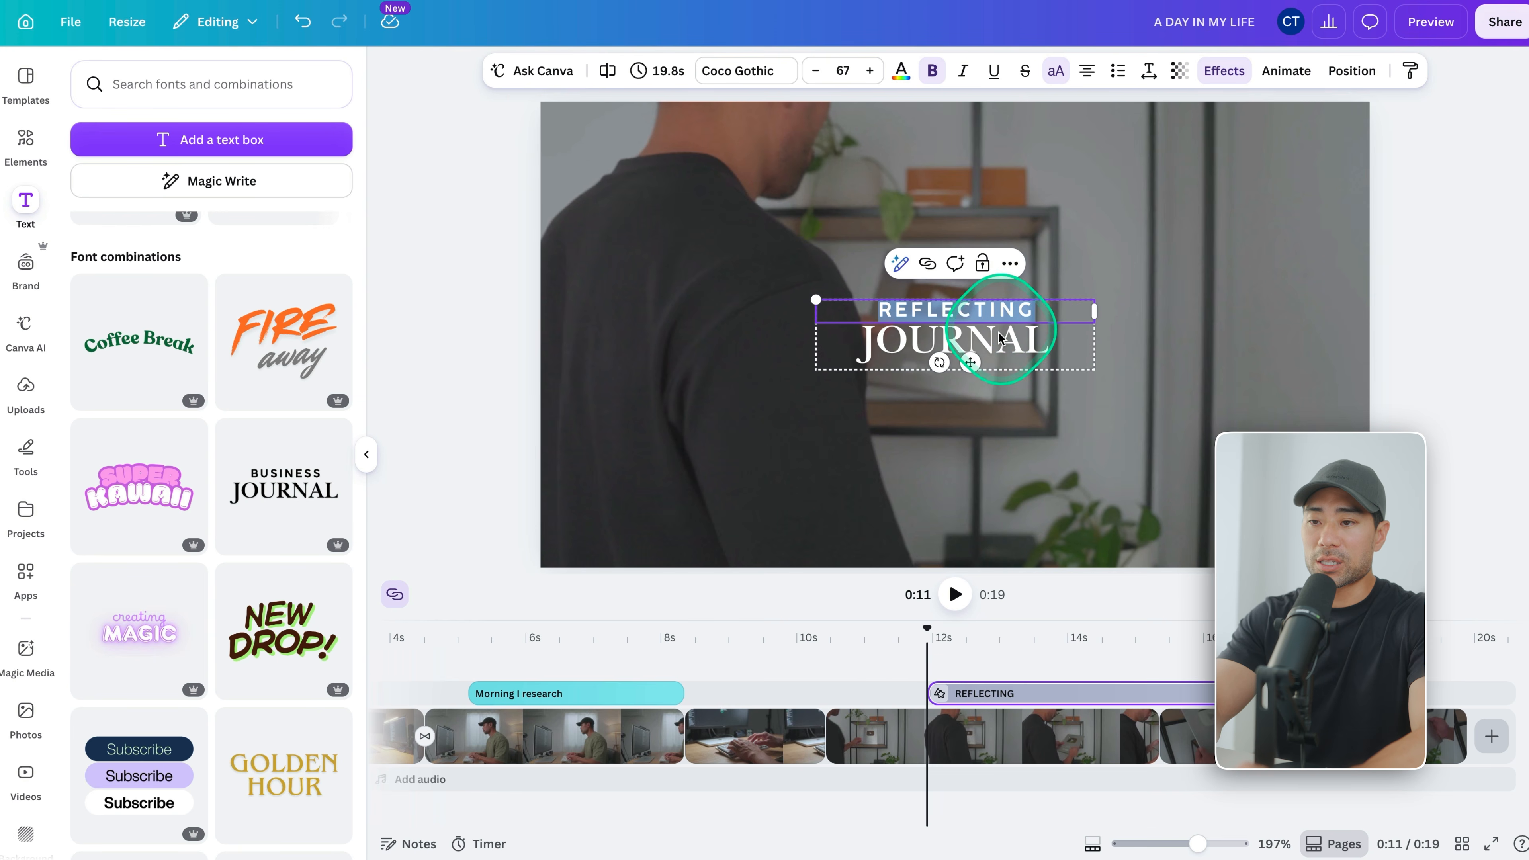
click(999, 336)
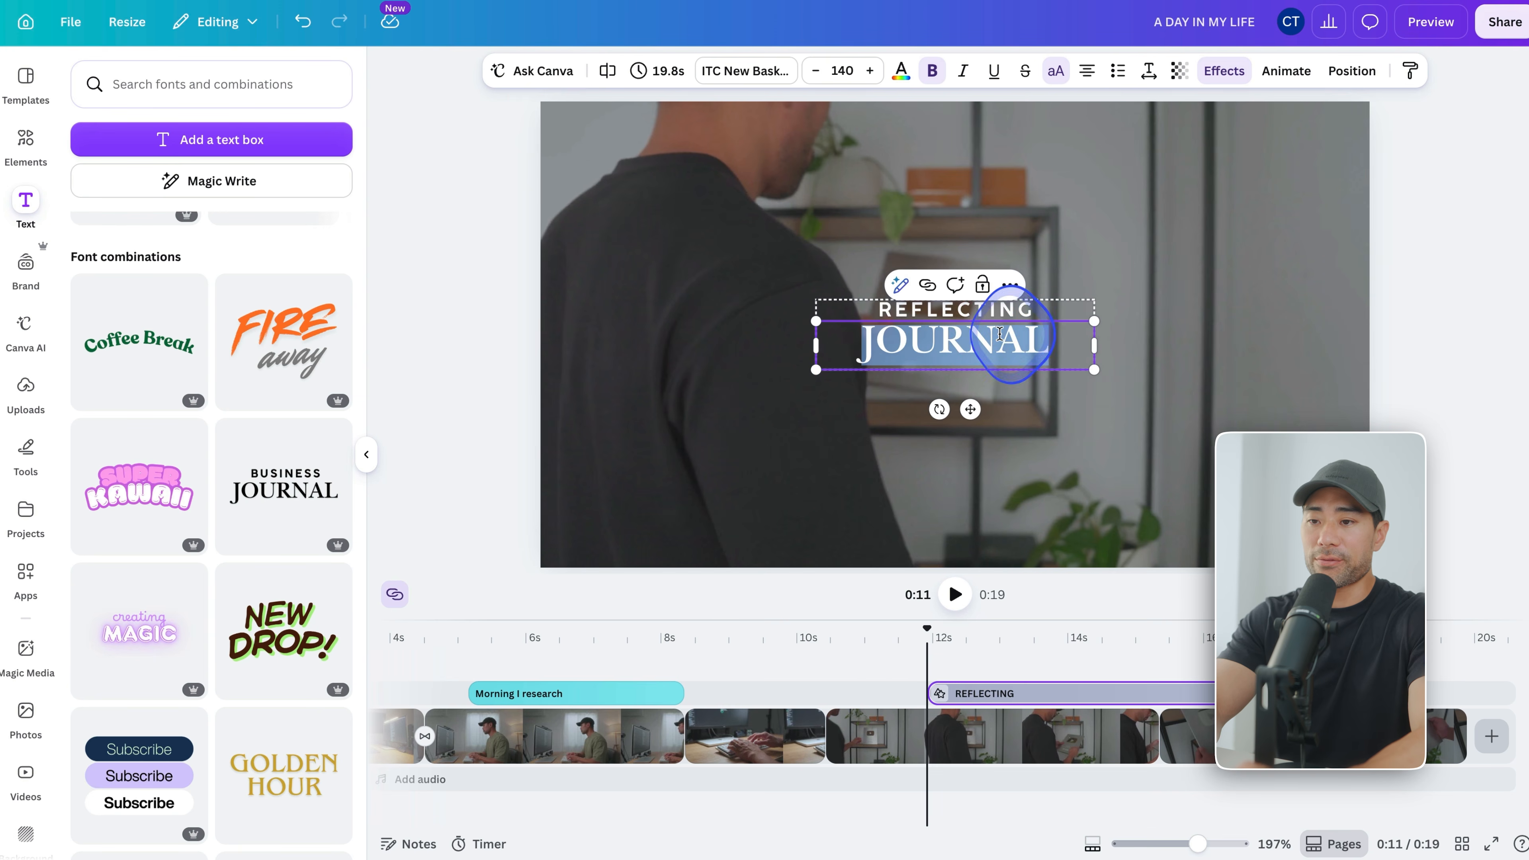
text(ON SUCCESSES)
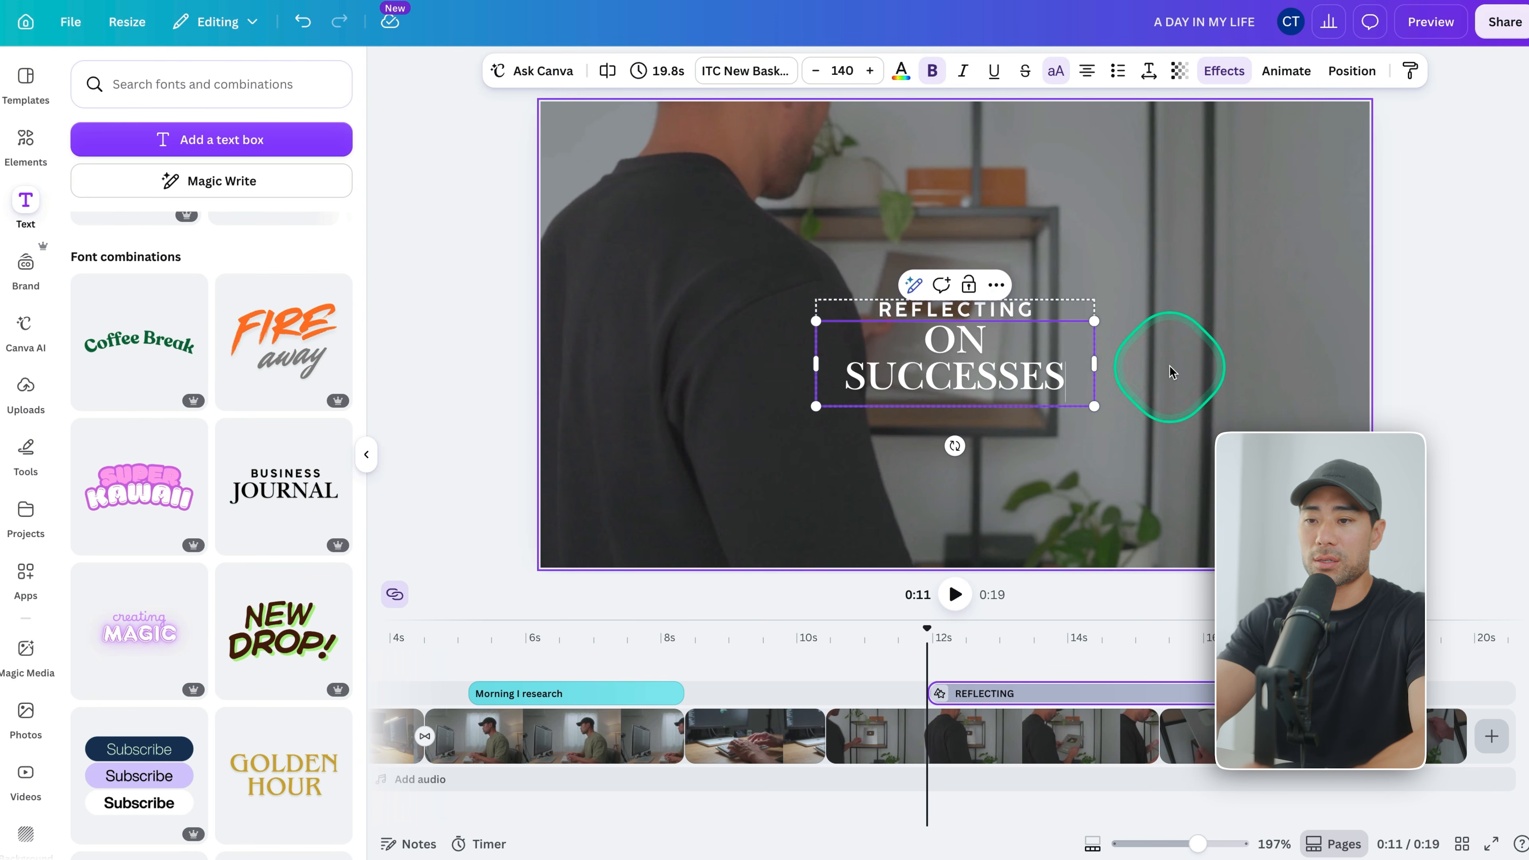
- Widen the "ON SUCCESSES" text box so its wording fits on one line, and center the text group on the frame
drag(1094, 364, 1144, 355)
drag(1036, 333, 1016, 333)
drag(1110, 328, 1090, 333)
drag(977, 337, 1000, 337)
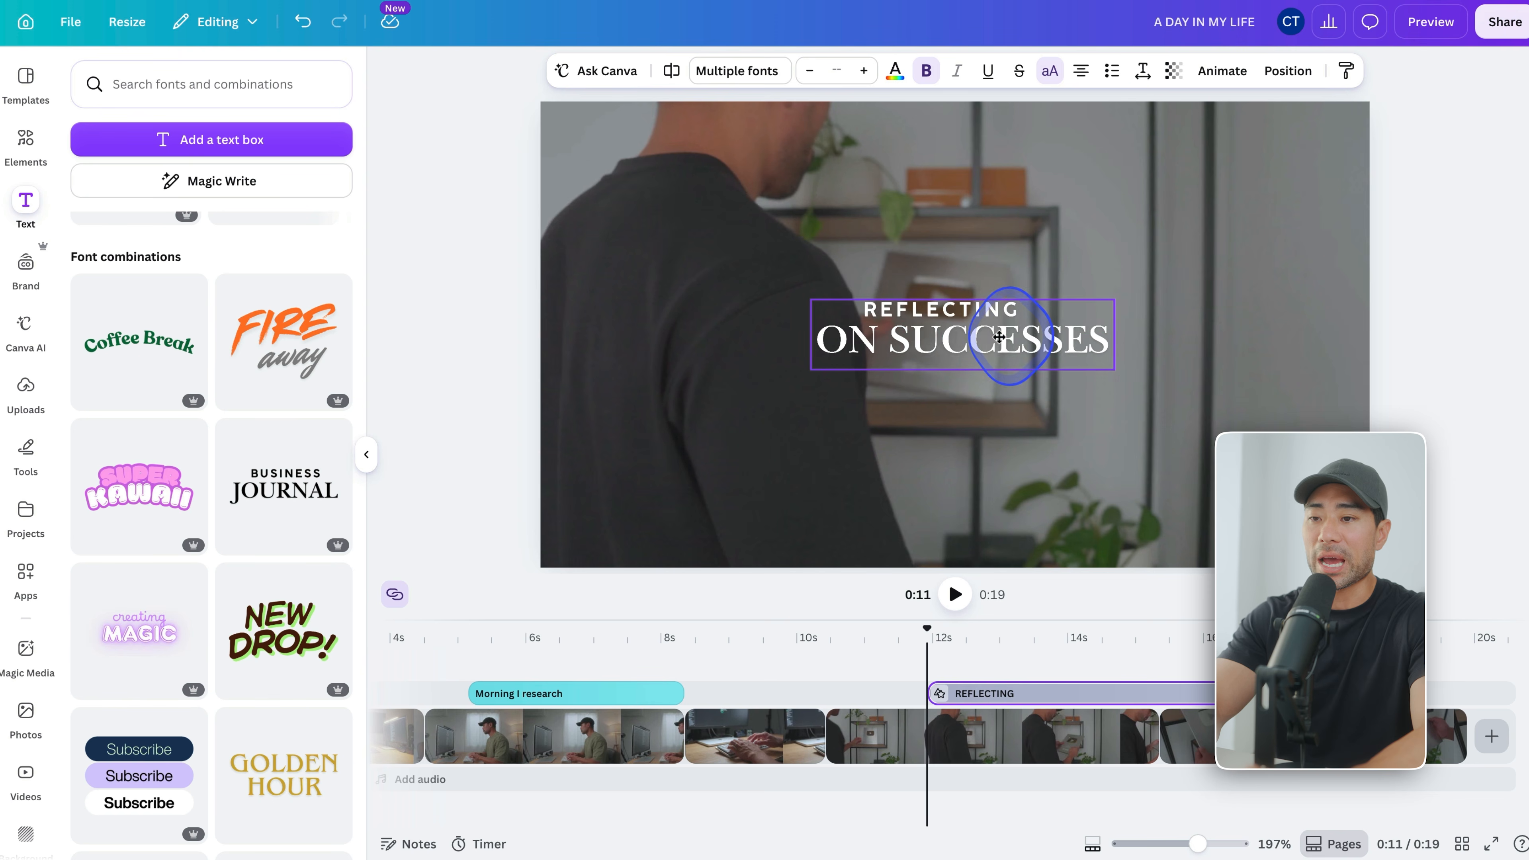
- Ungroup the "REFLECTING ON SUCCESSES" text and center "REFLECTING" horizontally above "ON SUCCESSES"
click(998, 315)
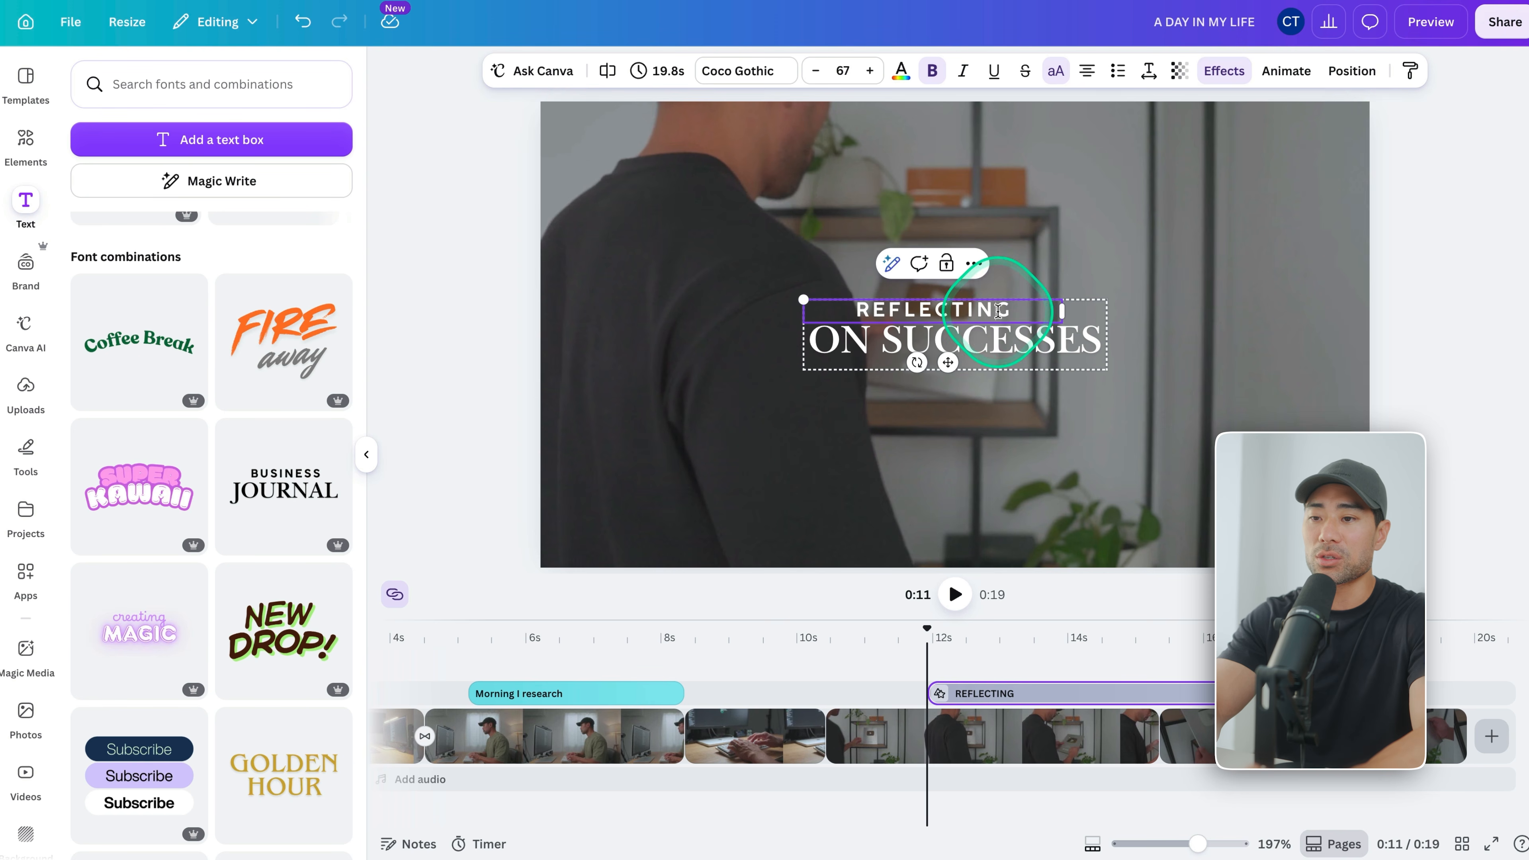
right_click(981, 343)
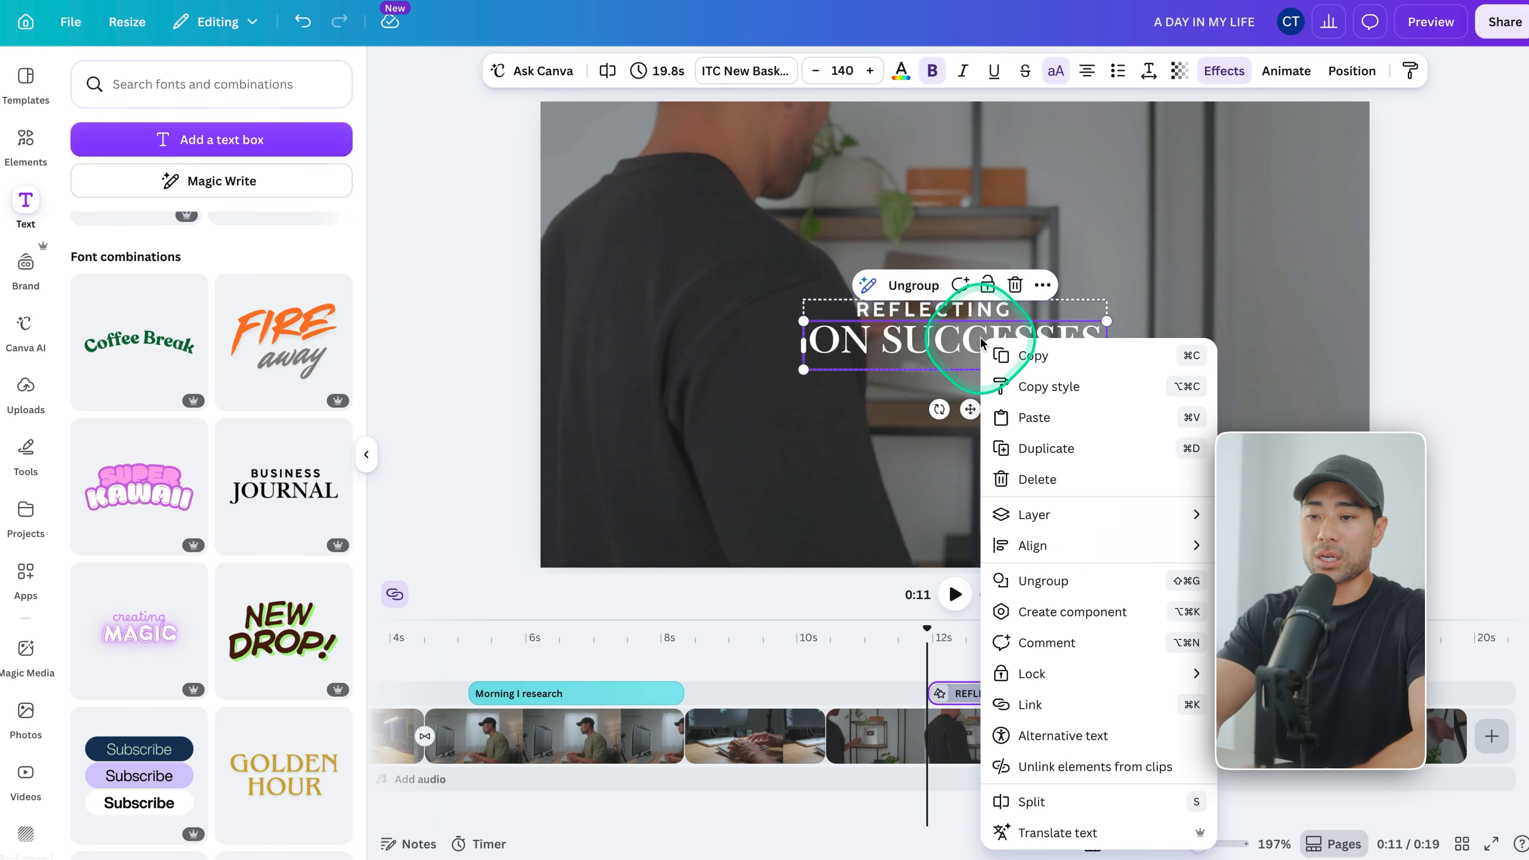
click(1068, 581)
click(1002, 312)
click(999, 304)
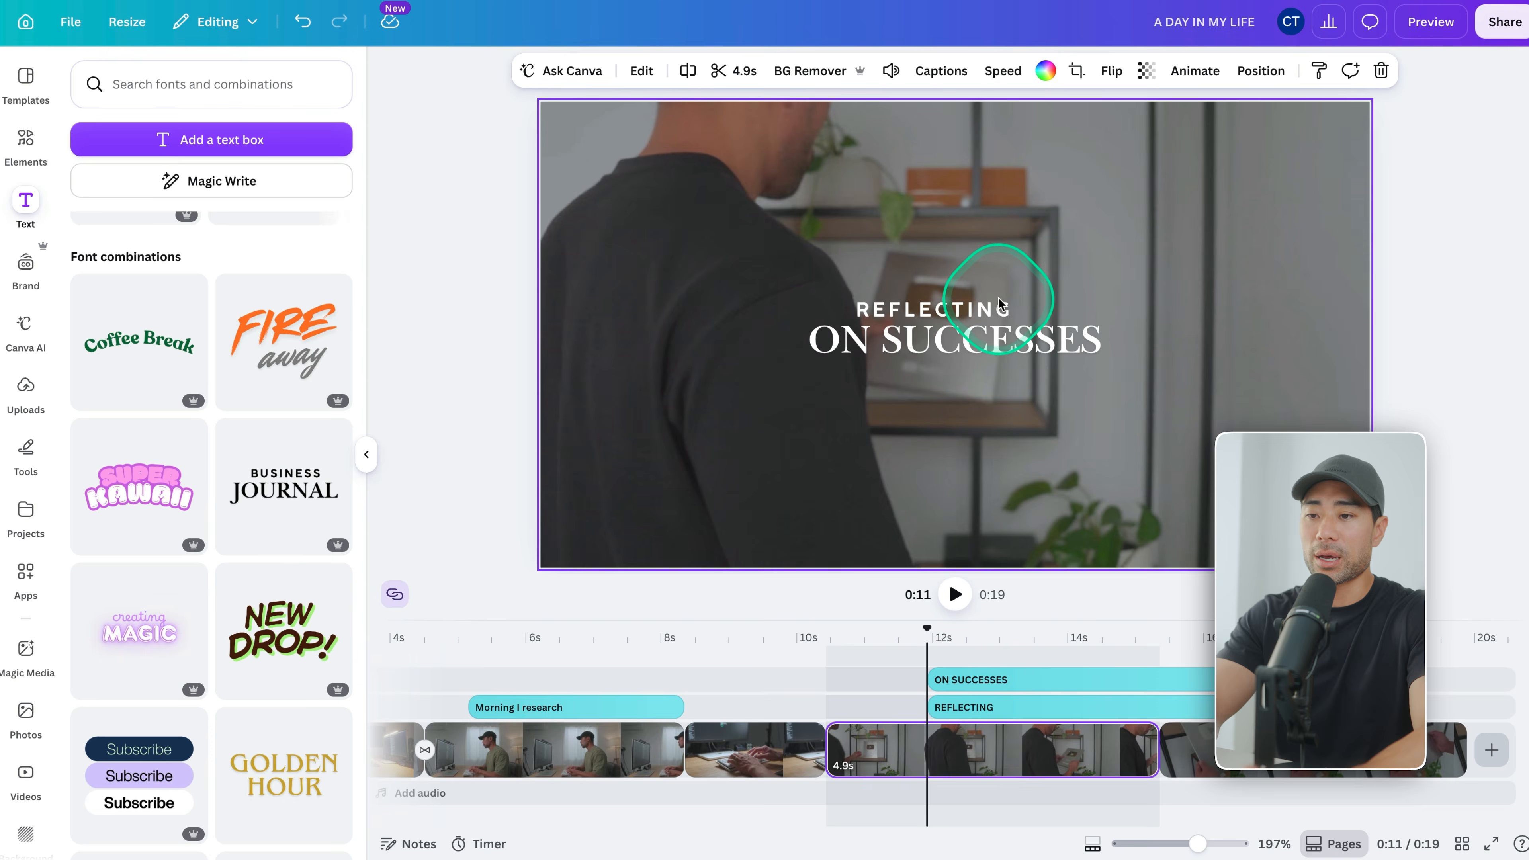
click(978, 312)
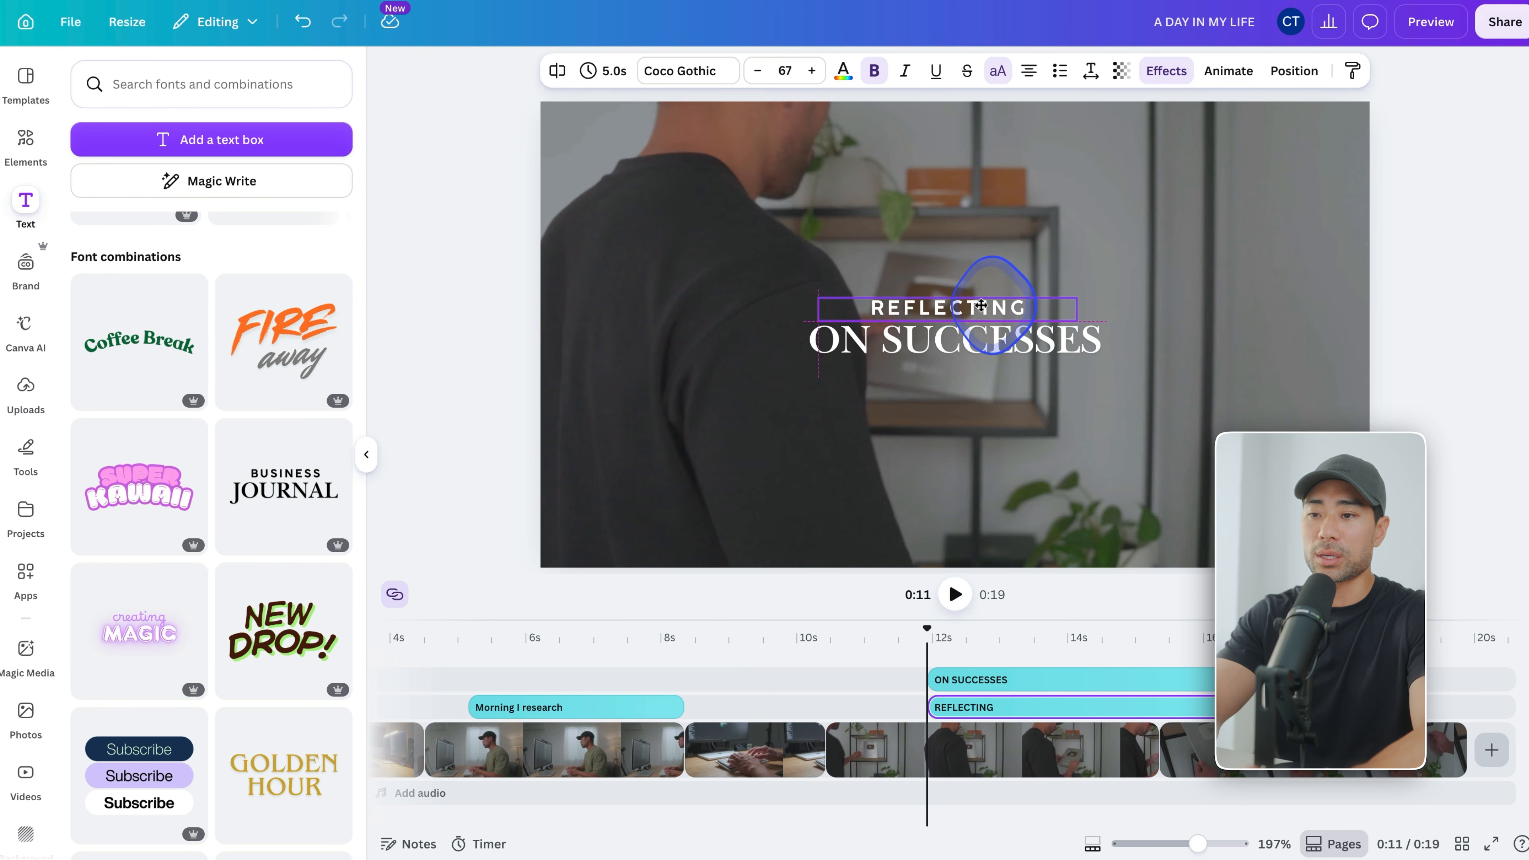
click(981, 306)
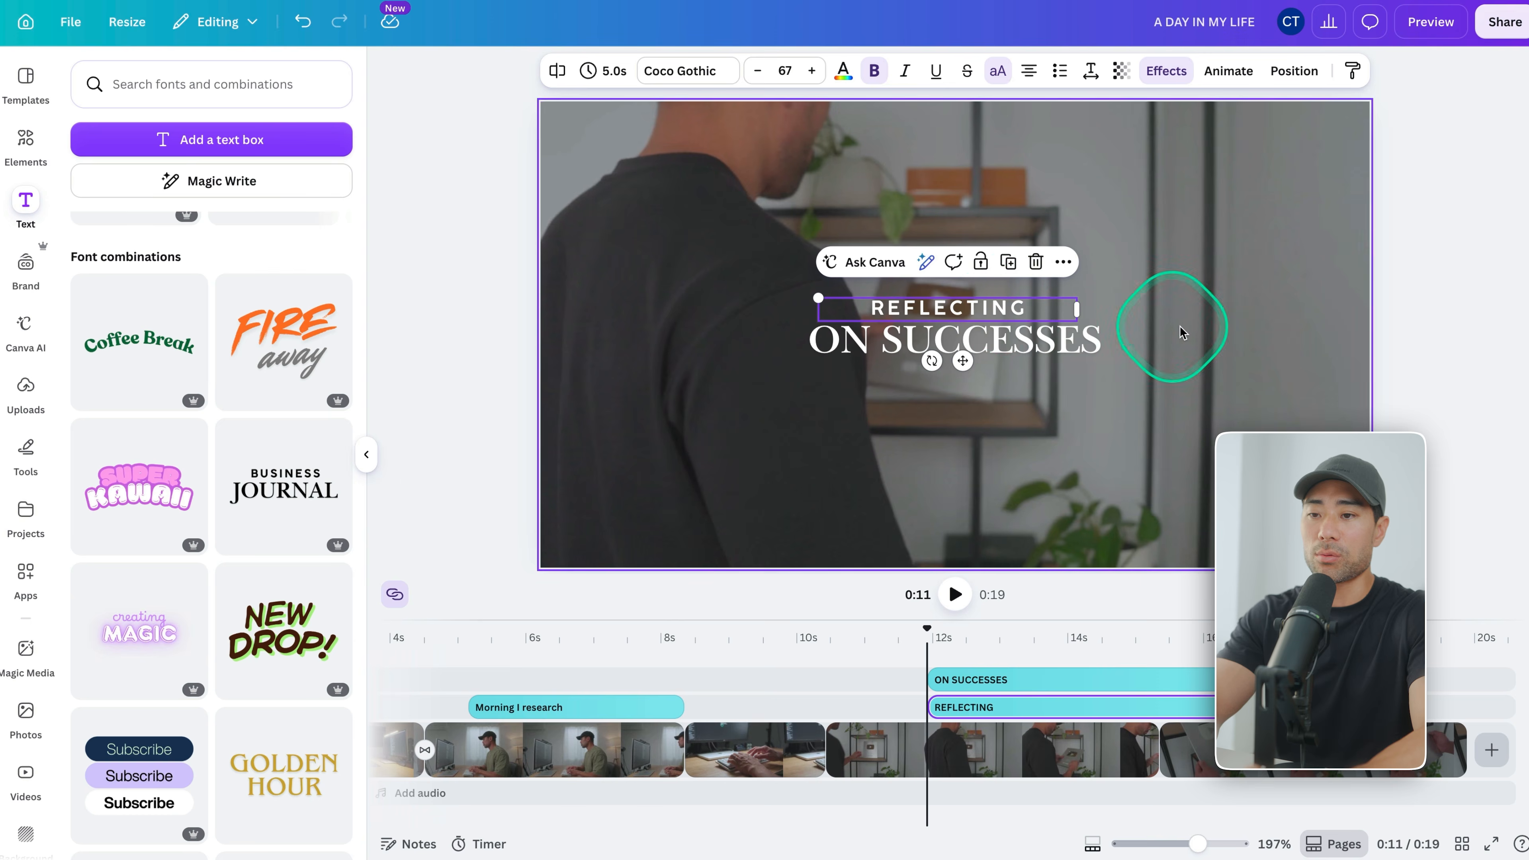
- Play back the "REFLECTING ON SUCCESSES" text over its clips and compare it with the "Morning I research" frame
click(847, 642)
key(space)
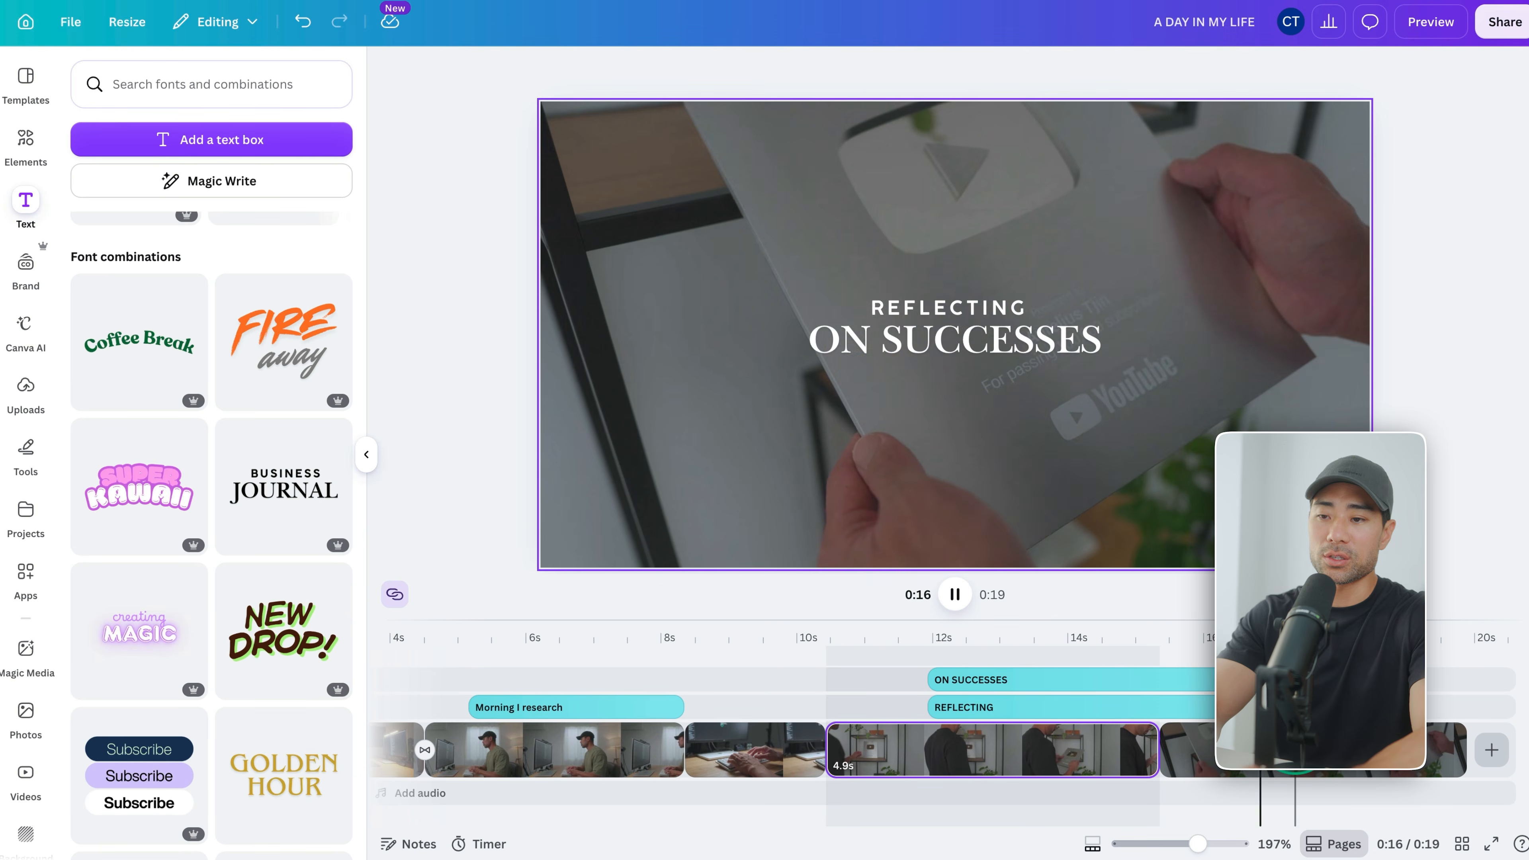
key(space)
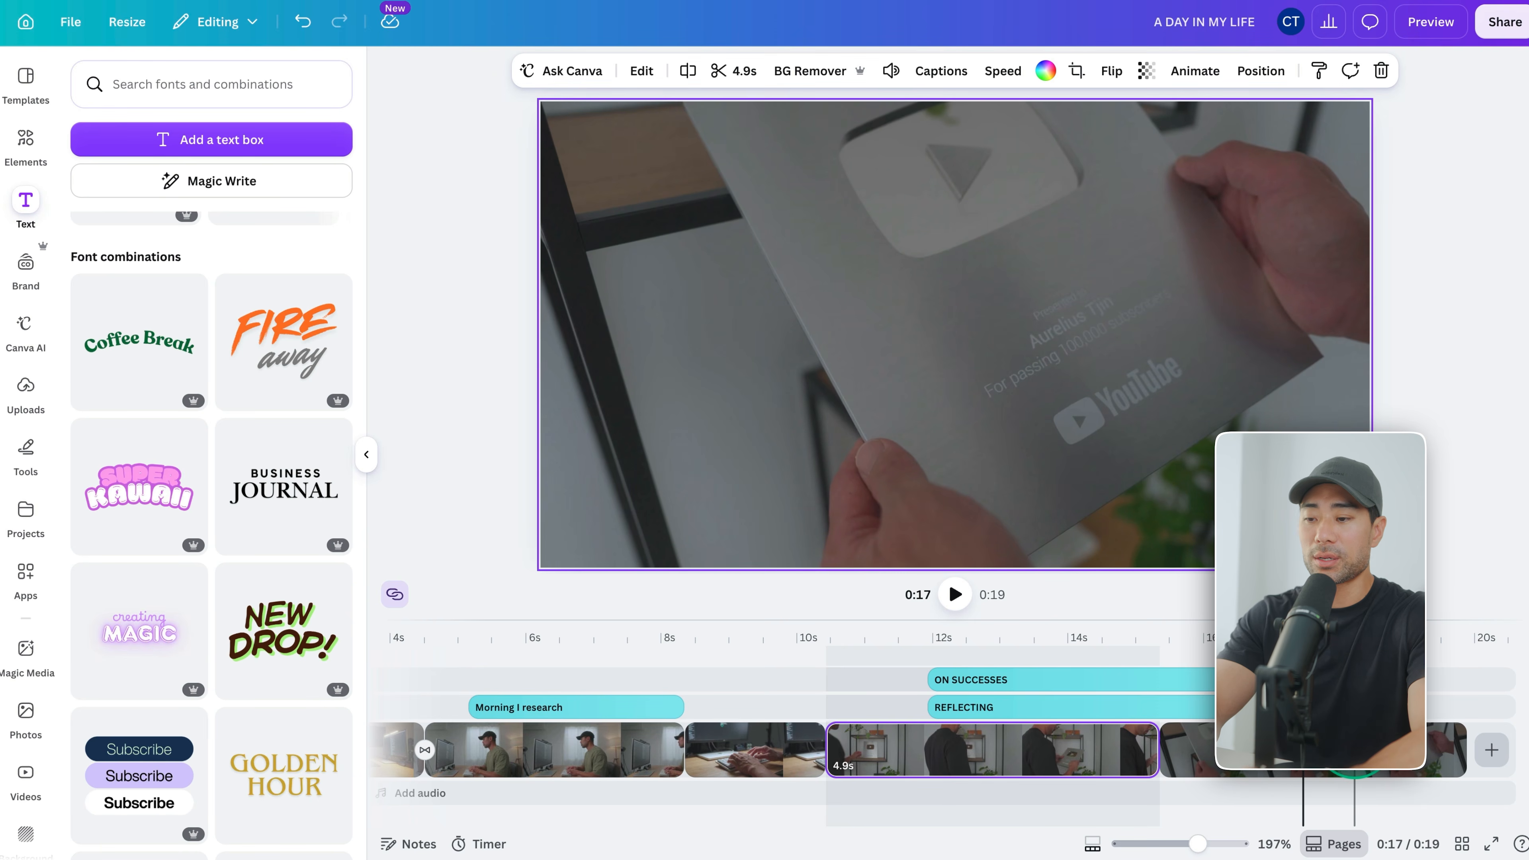
click(568, 673)
click(996, 348)
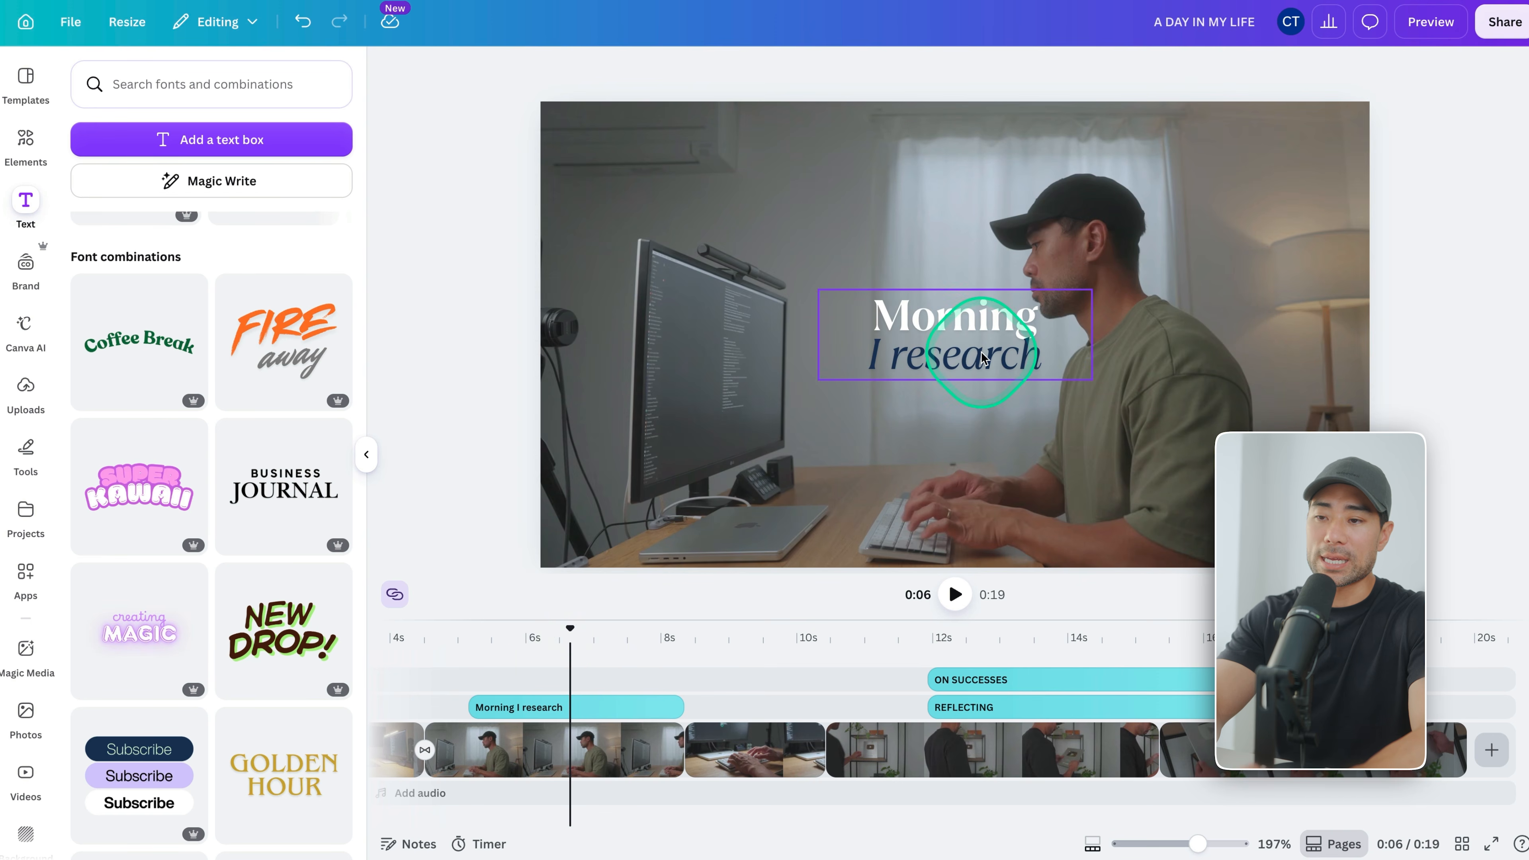
click(1031, 637)
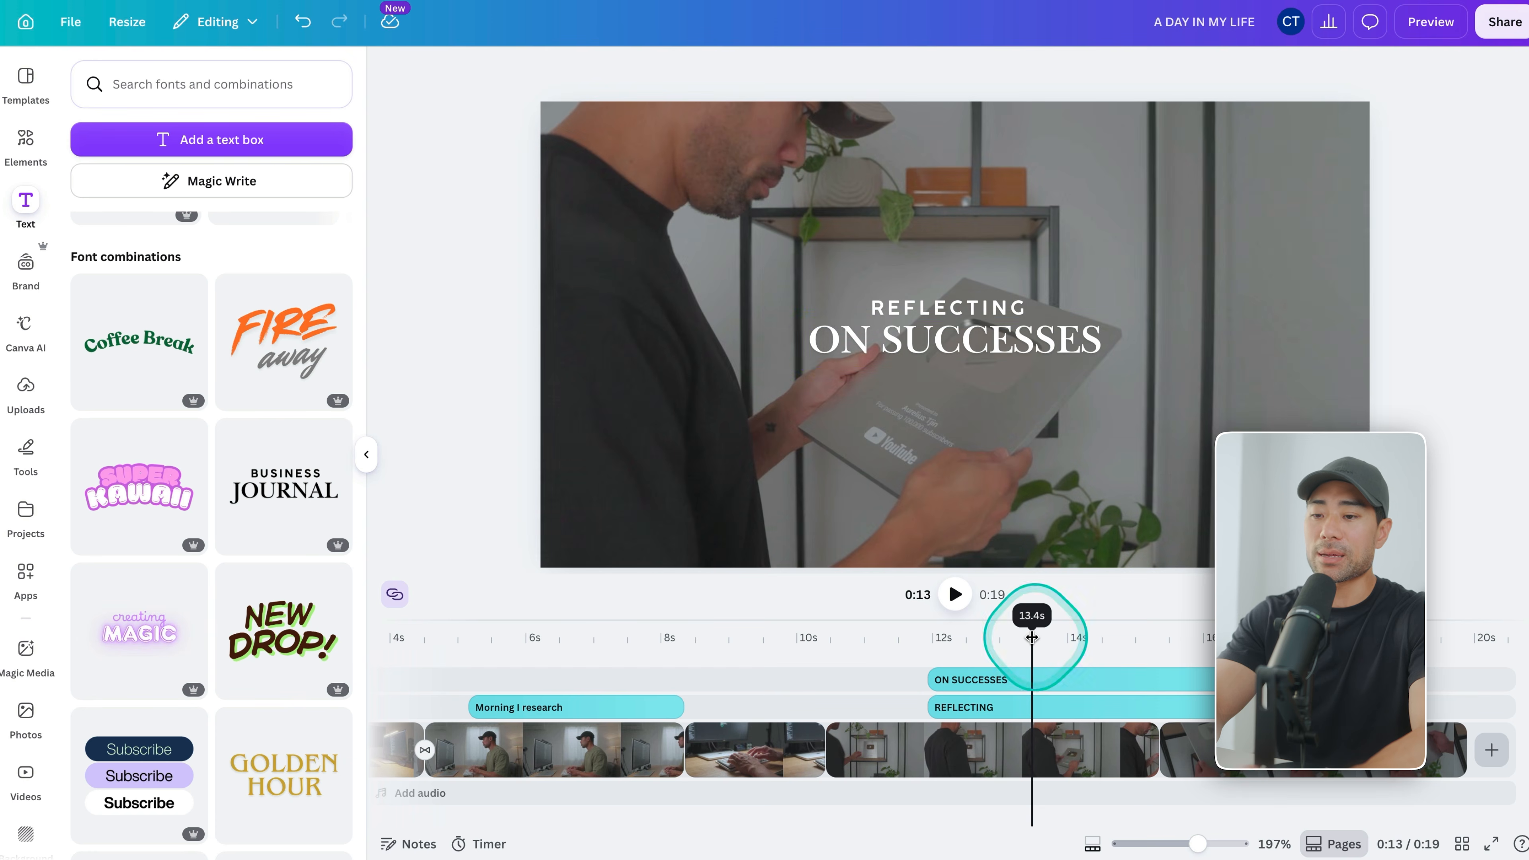
- Search the stock videos for "skyscraper" and add the 10.0 s glass towers clip to the end of the timeline
scroll(1000, 689, down, 2)
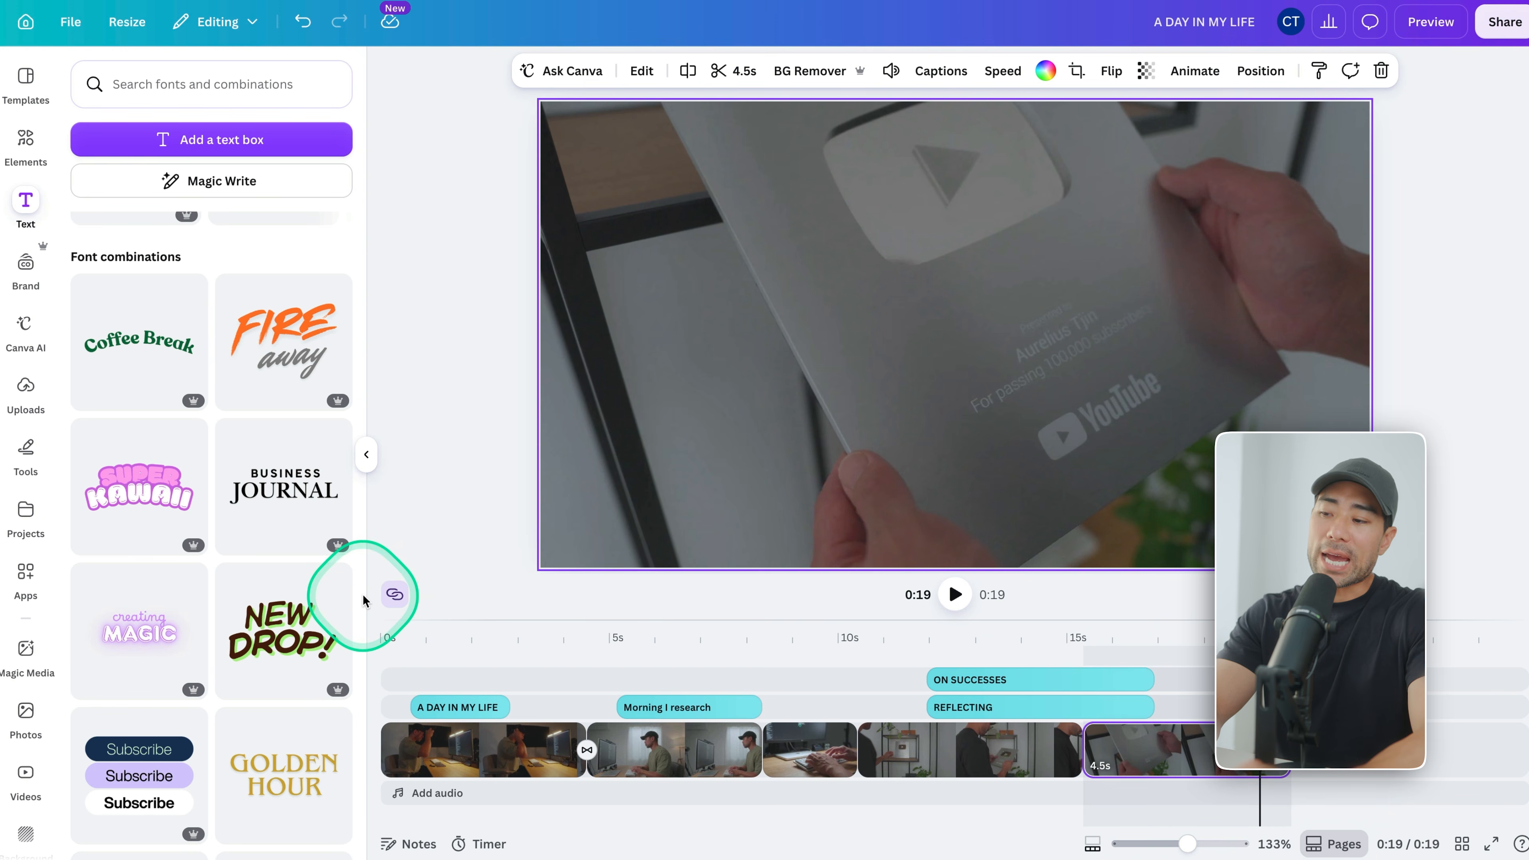
click(26, 776)
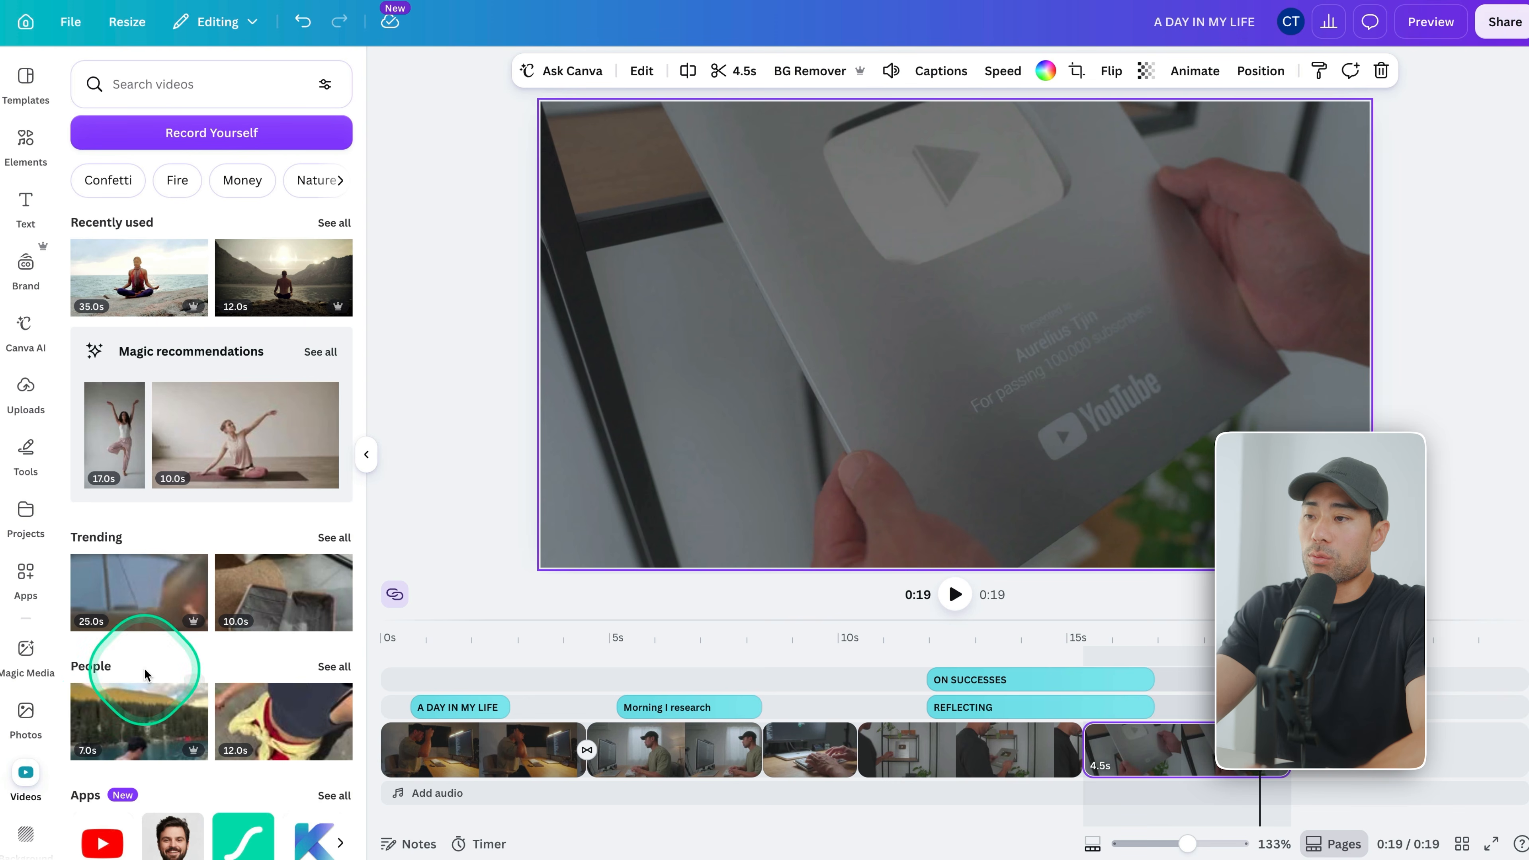
click(377, 105)
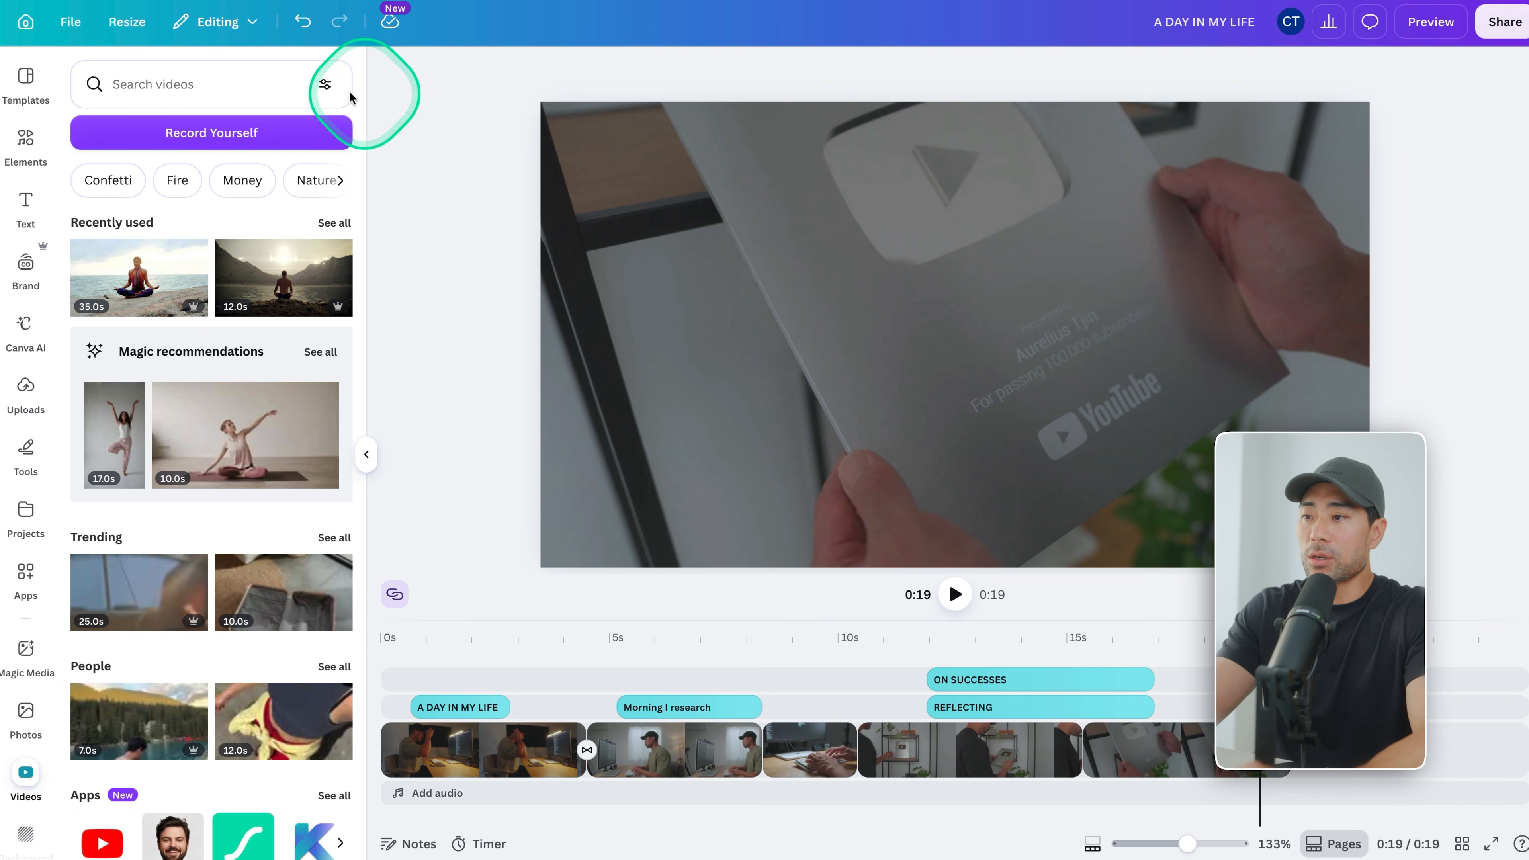
click(215, 84)
text(skyscr)
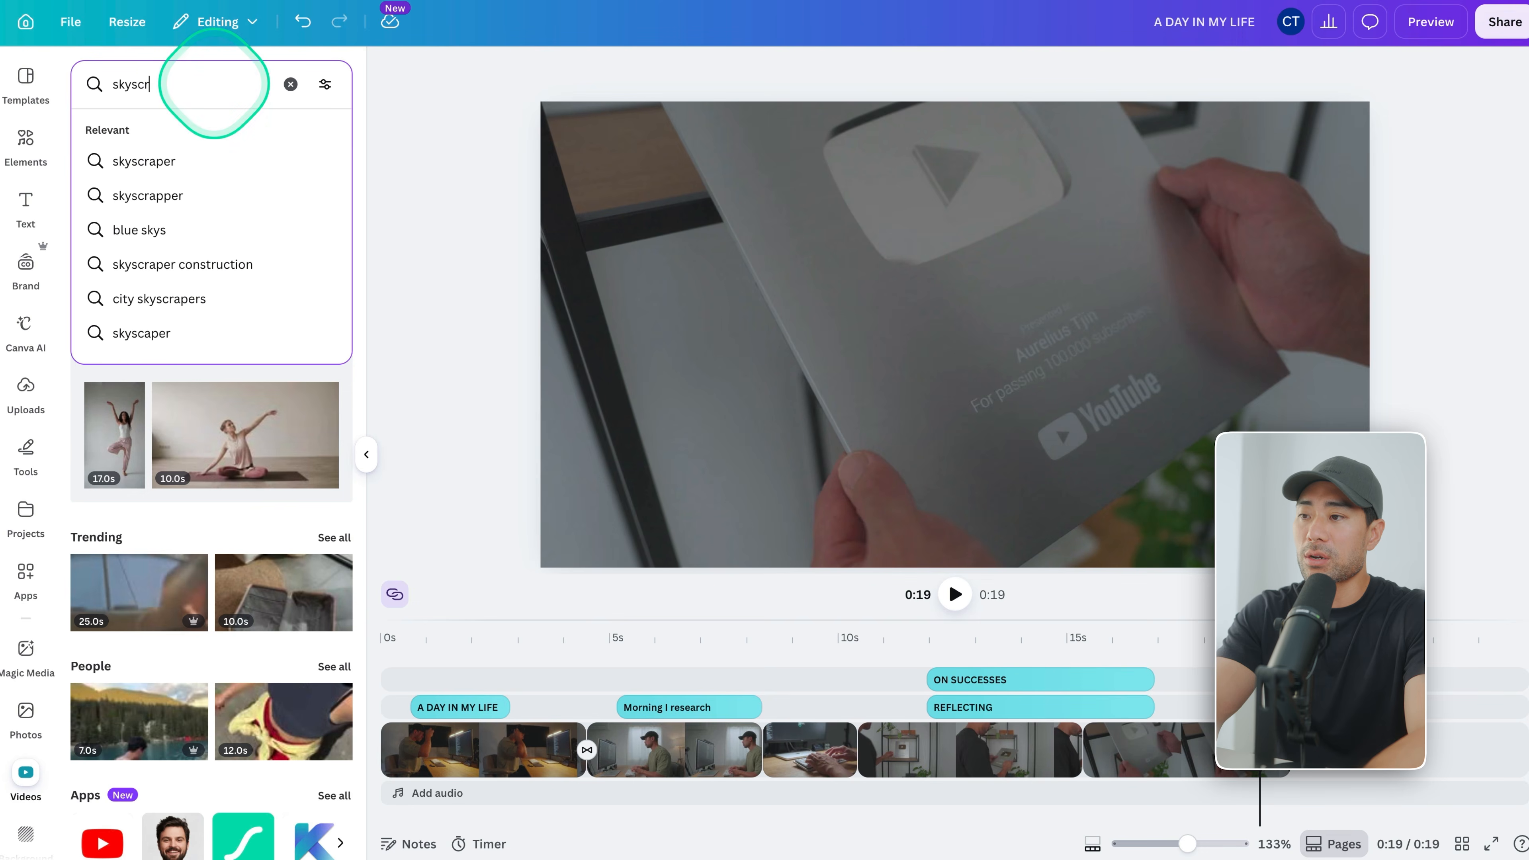
text(aper)
key(Return)
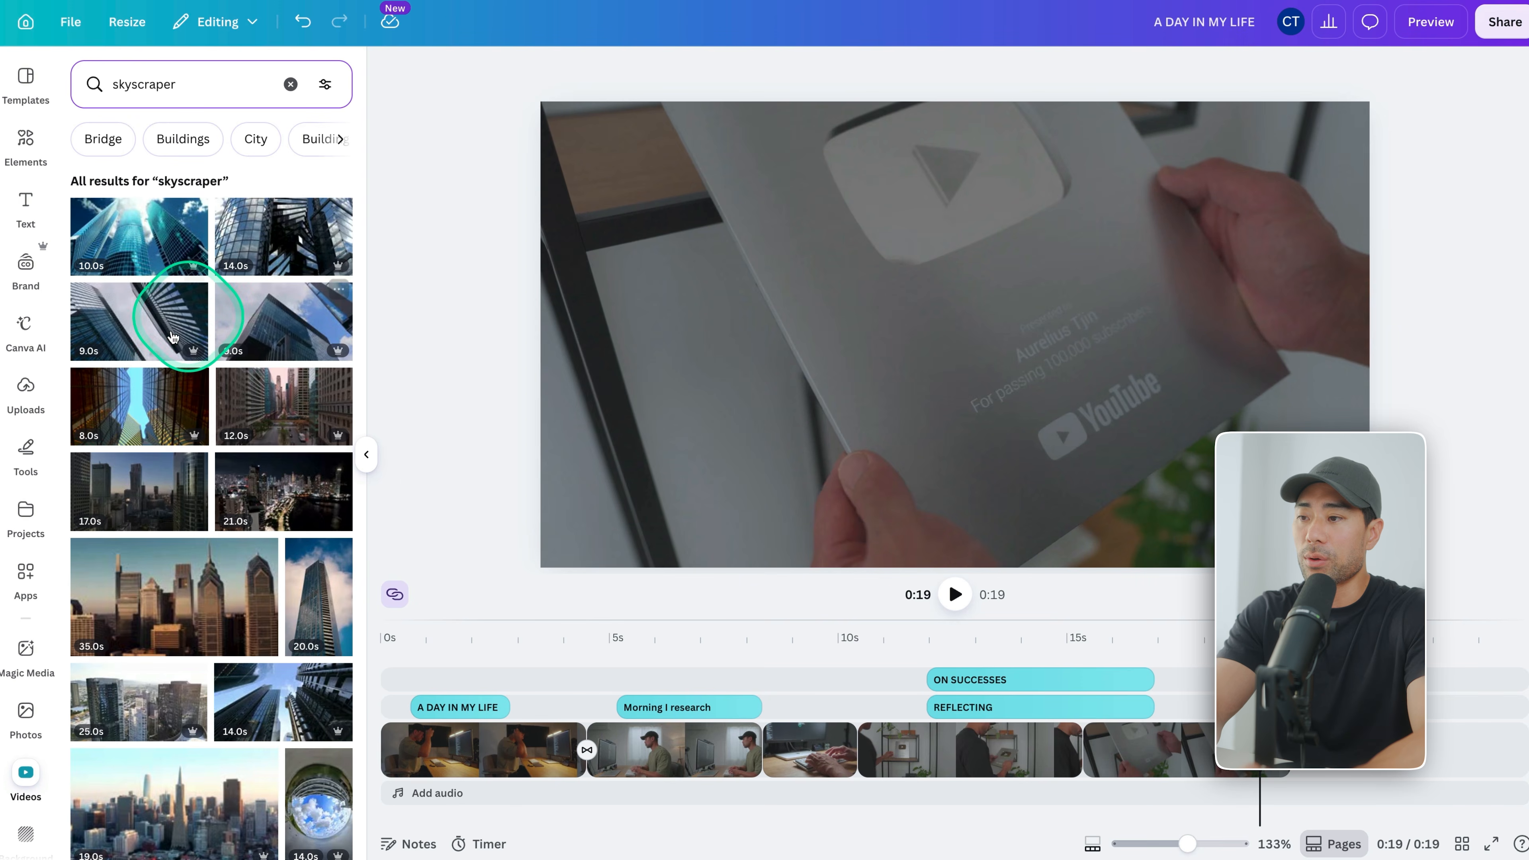
click(145, 247)
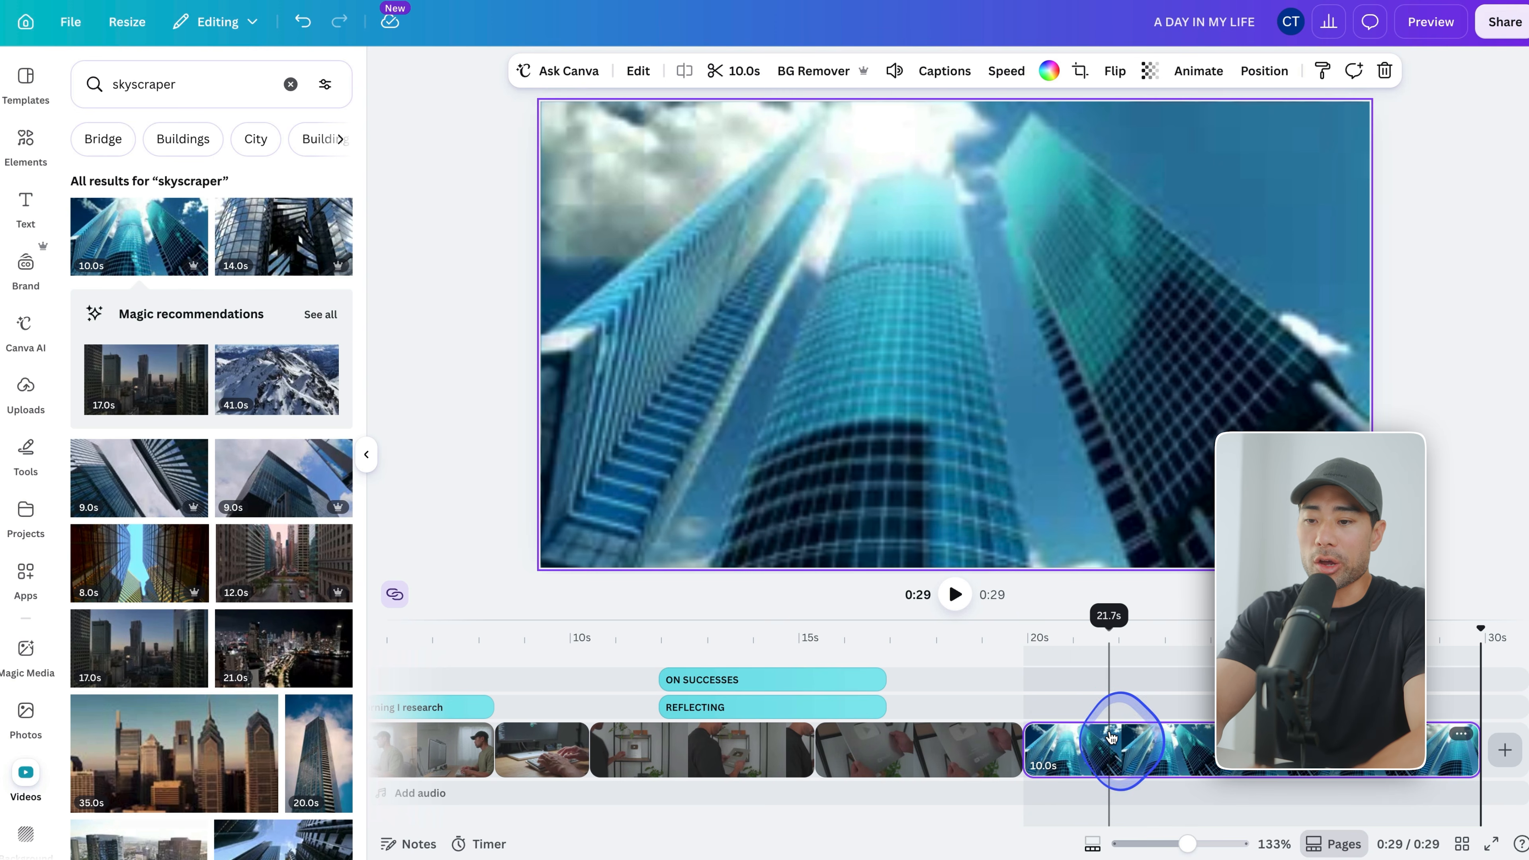
- Move the skyscraper clip off the main track to overlay the last B-roll clip, and play back the overlap
drag(1111, 737, 1054, 716)
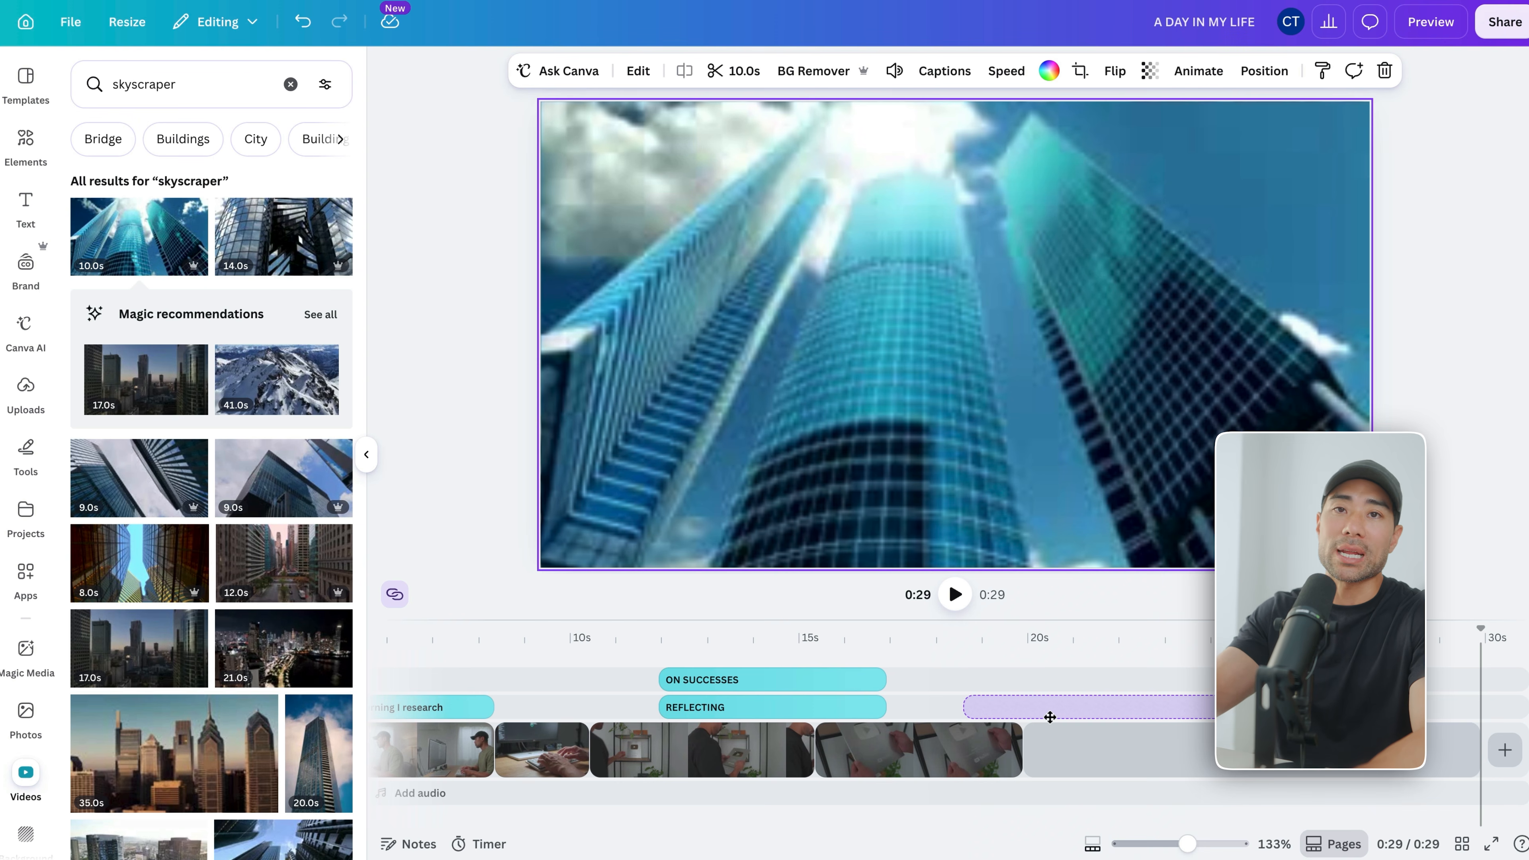
drag(1050, 716, 1041, 668)
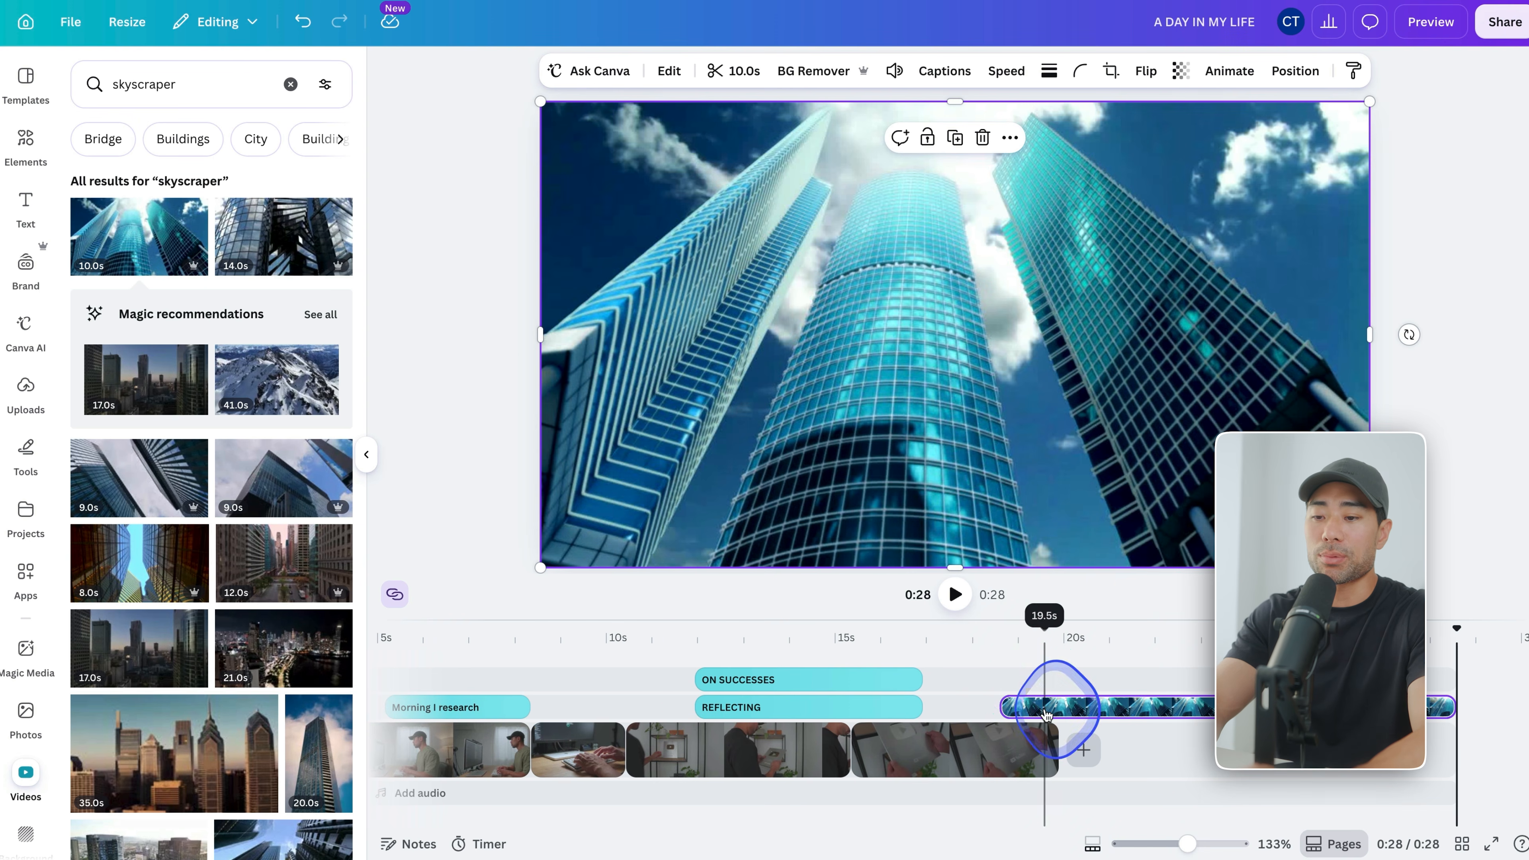
click(1007, 650)
click(1053, 756)
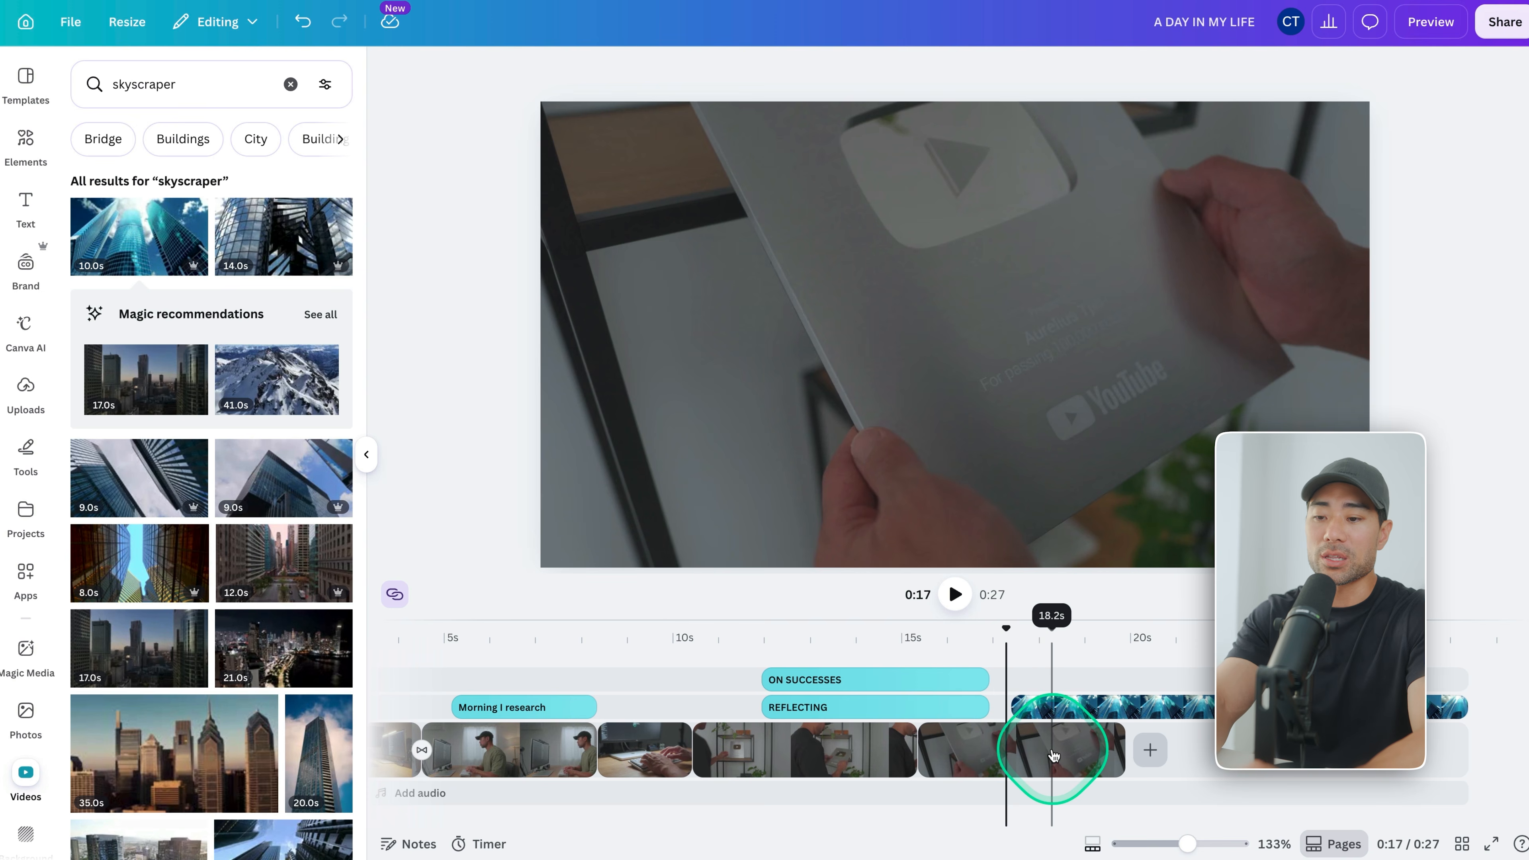
key(space)
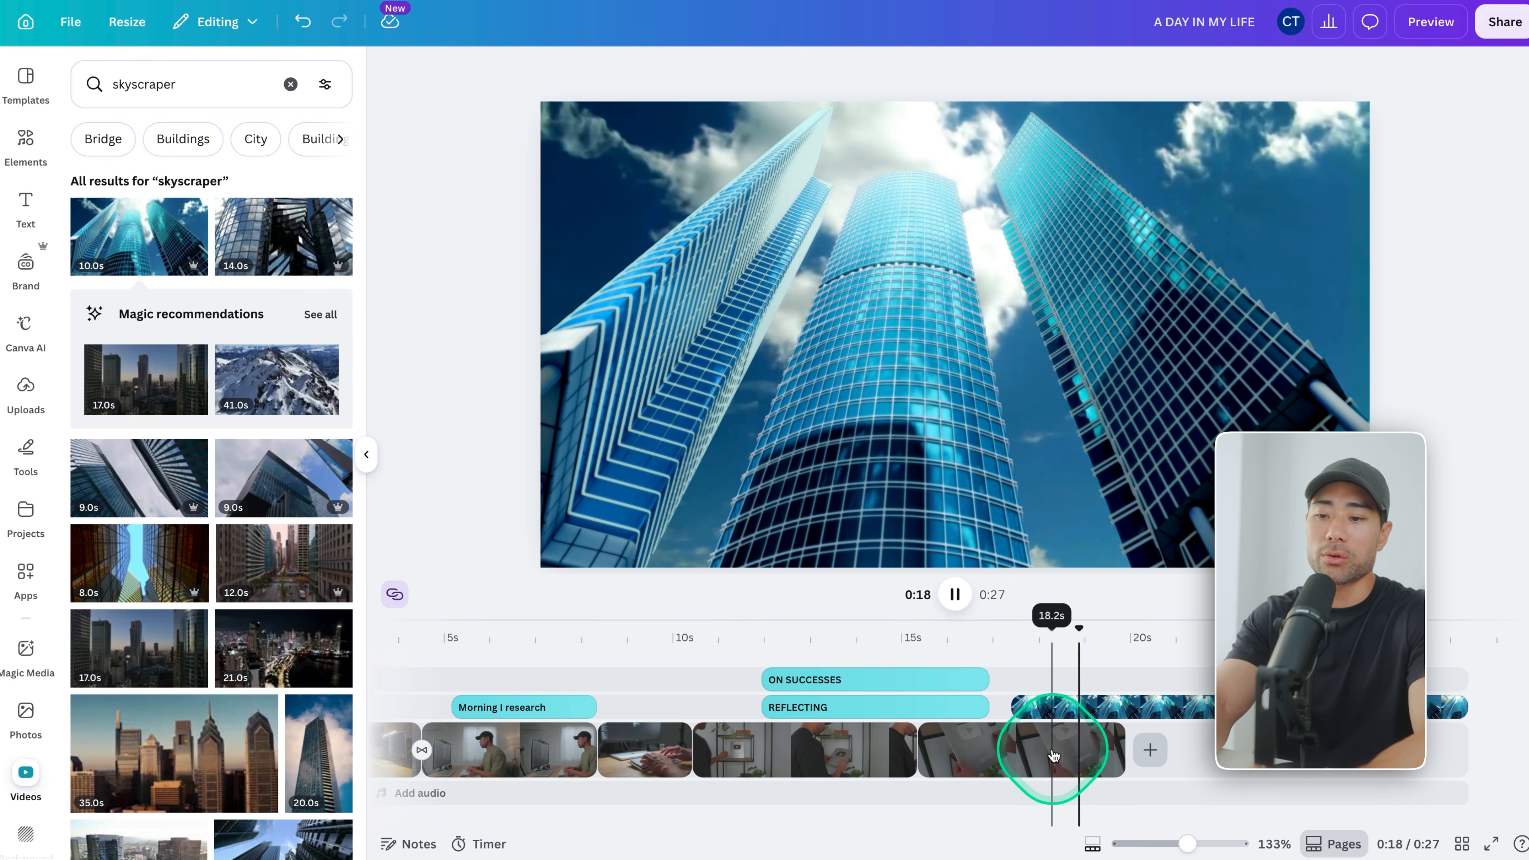
key(space)
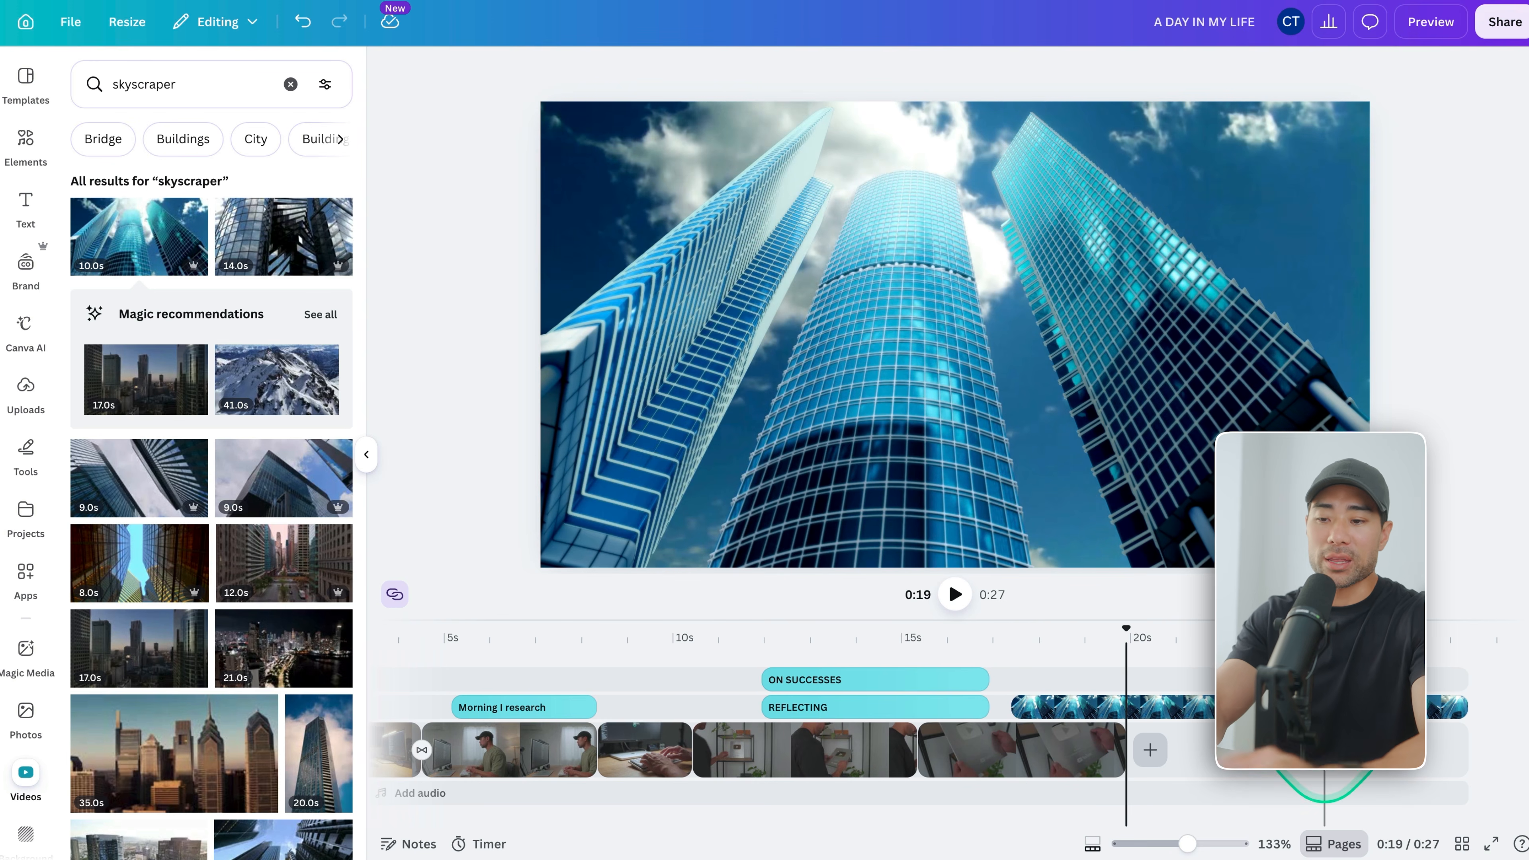
- Split the skyscraper overlay at about 20 s, delete the second part, and trim its end to match the last clip
click(1334, 707)
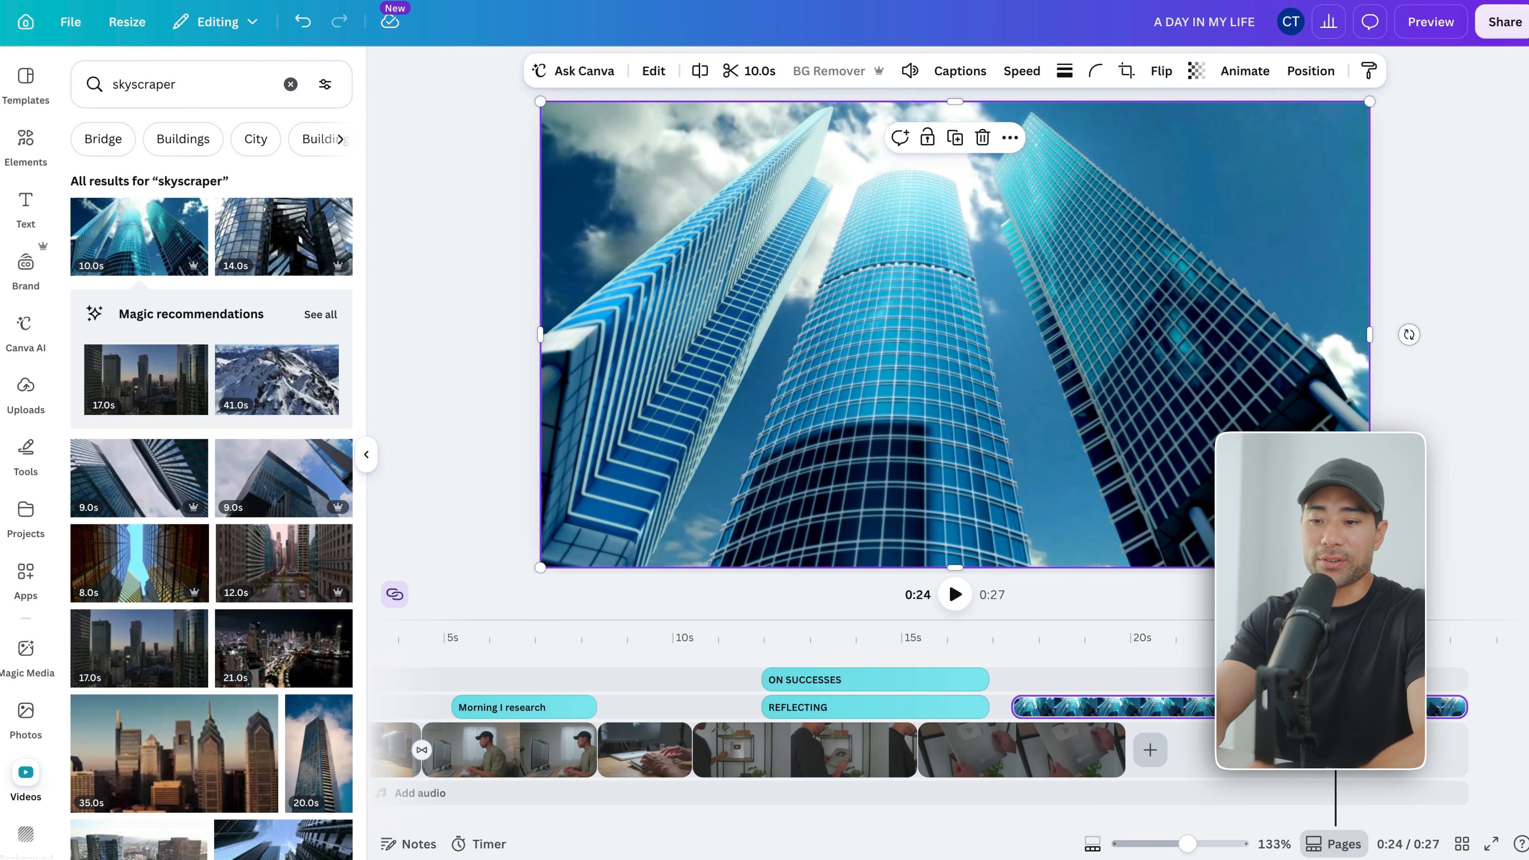
click(1123, 655)
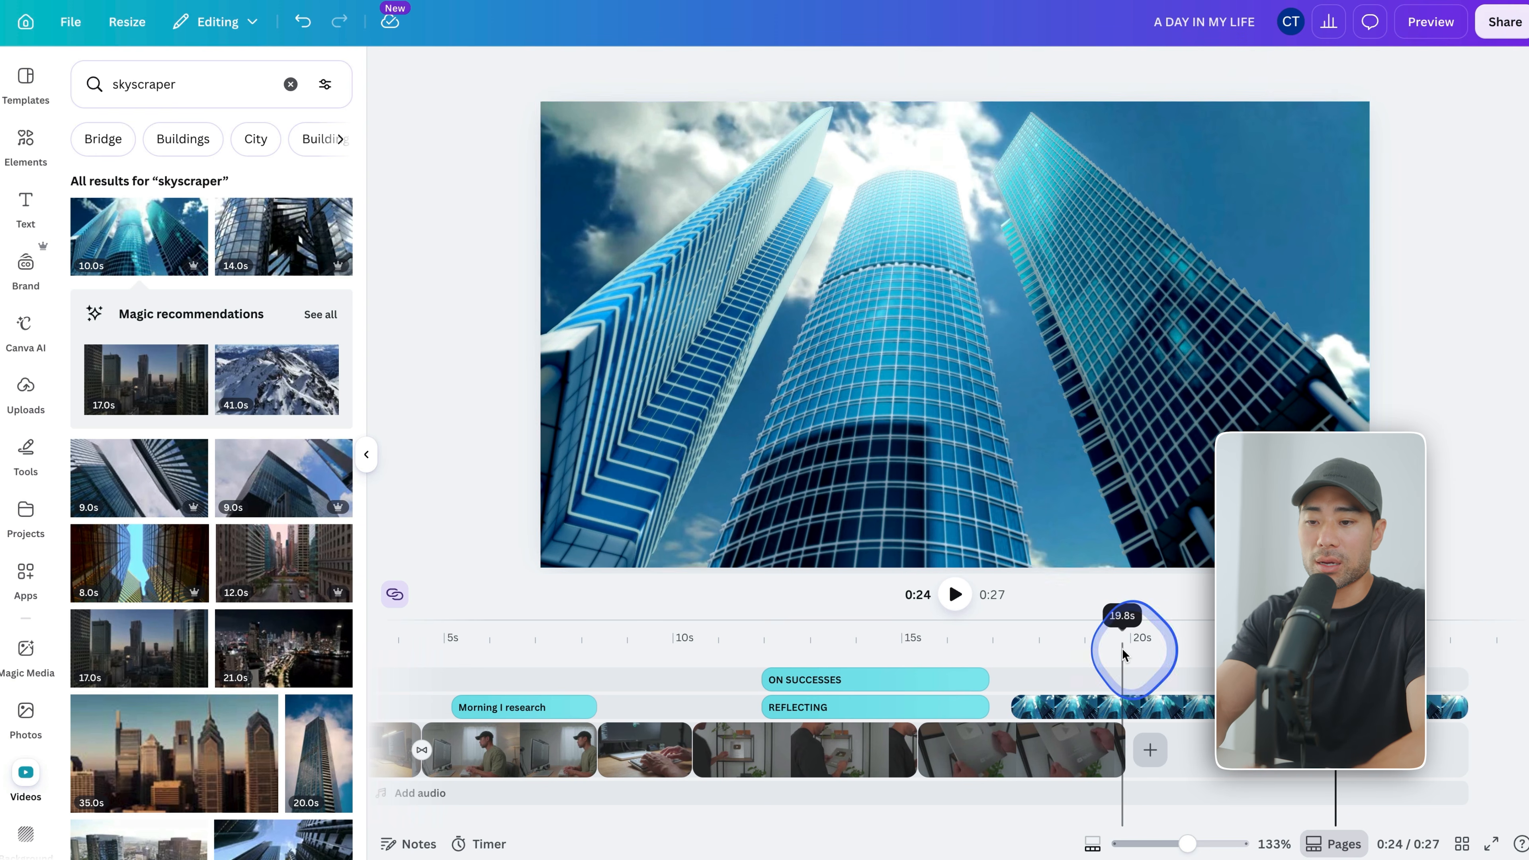
click(699, 70)
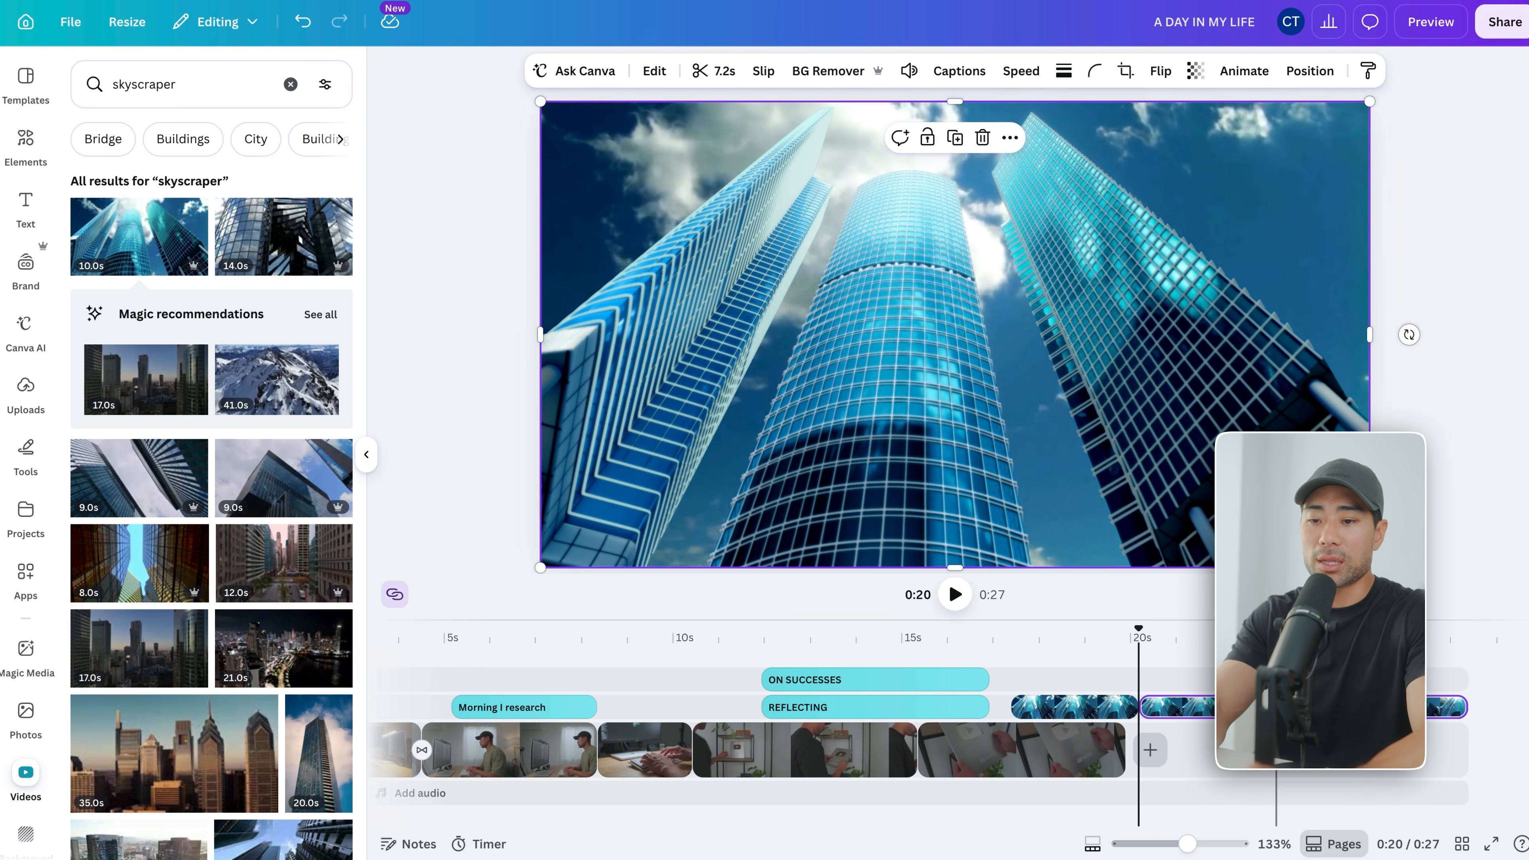
click(1277, 707)
key(Delete)
click(1278, 707)
drag(1298, 708, 1291, 708)
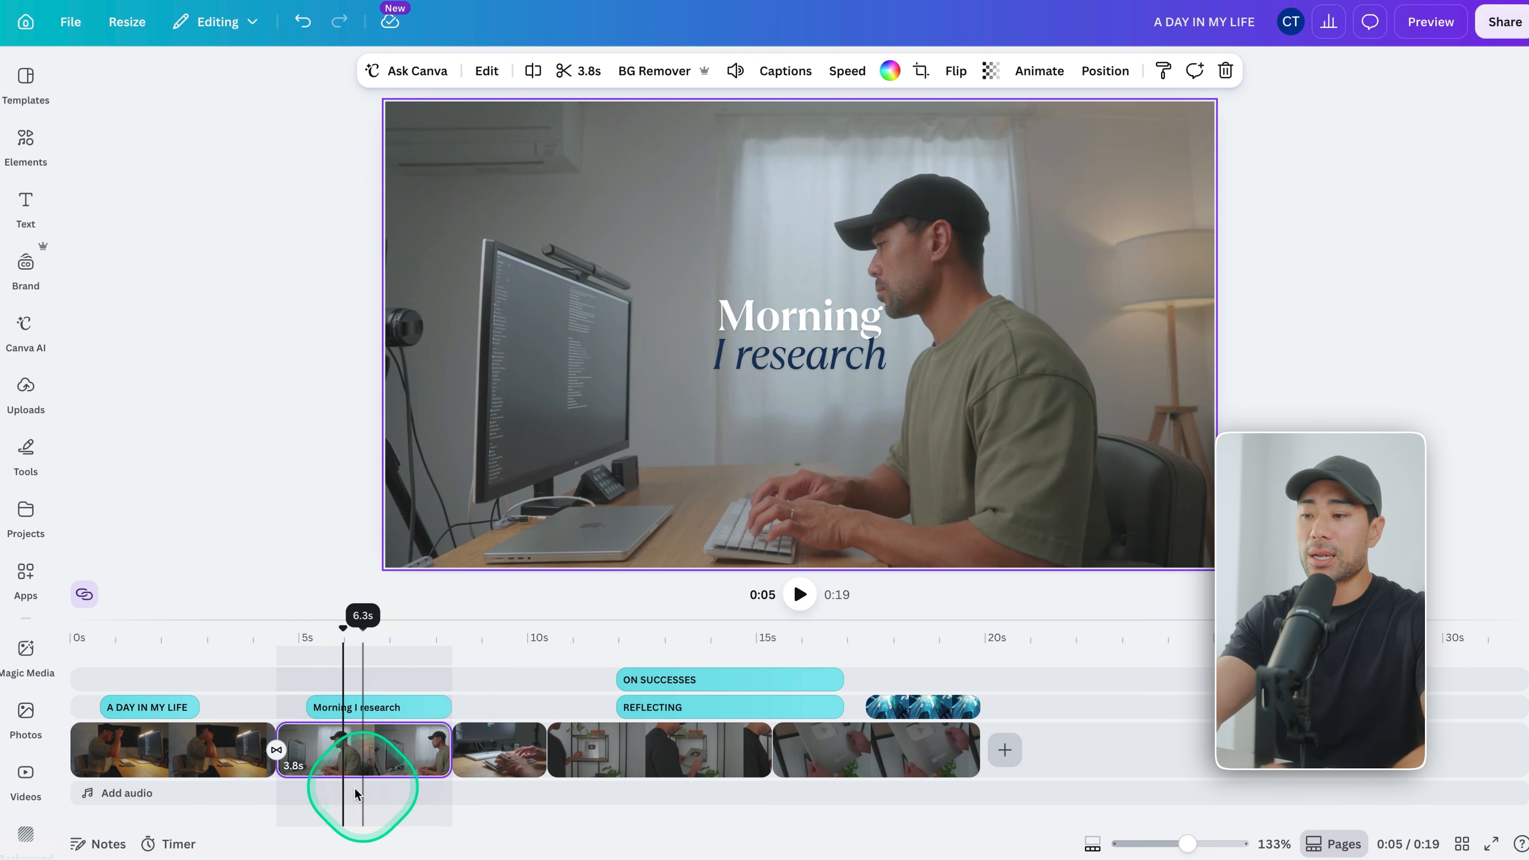
- Generate Highlights for the fourth clip, the one with "REFLECTING ON SUCCESSES" over it
click(219, 768)
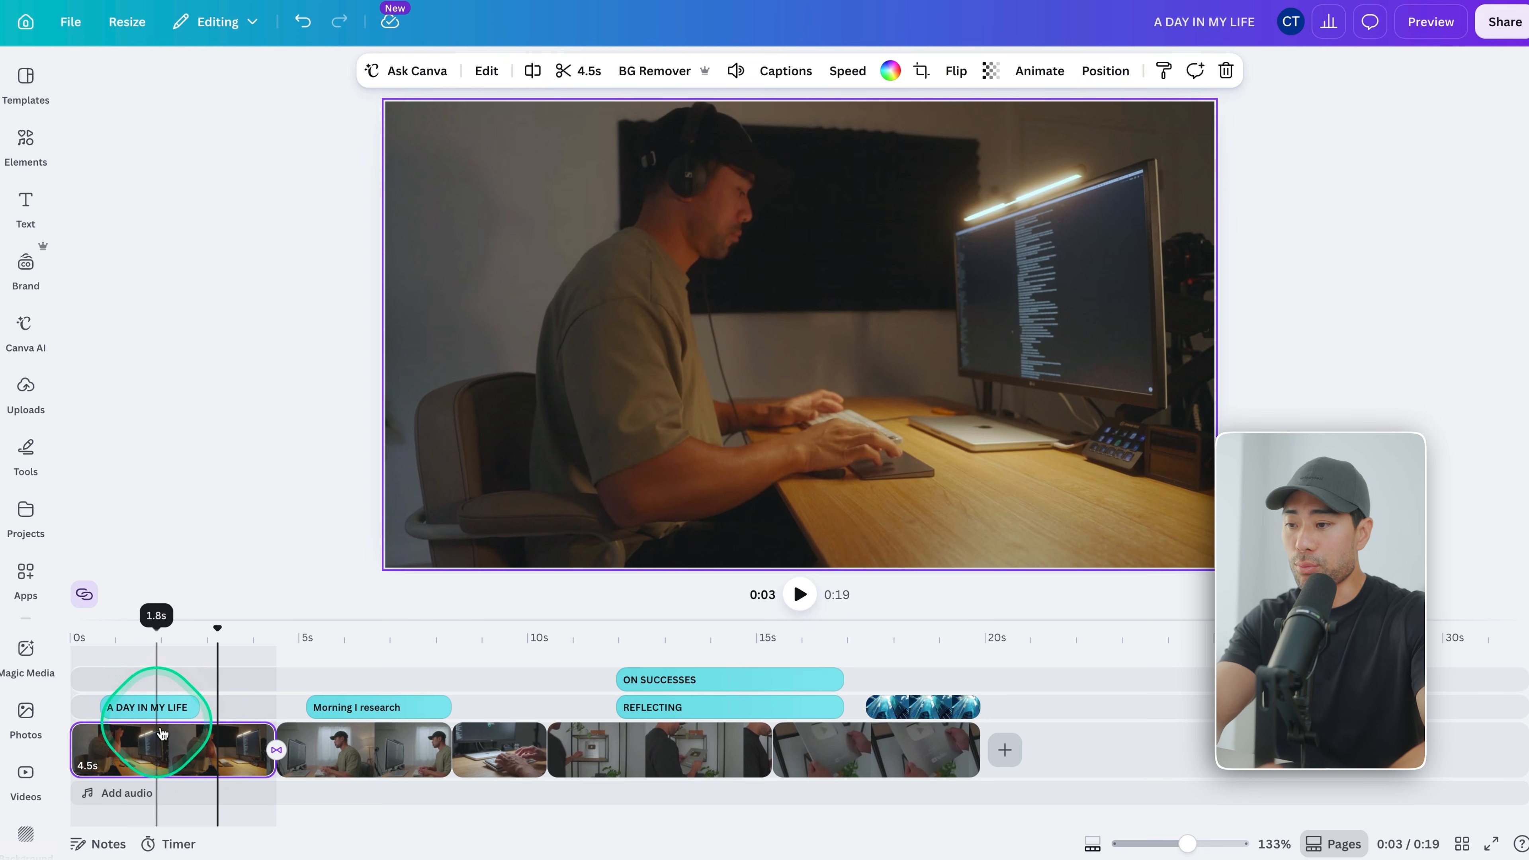
click(655, 747)
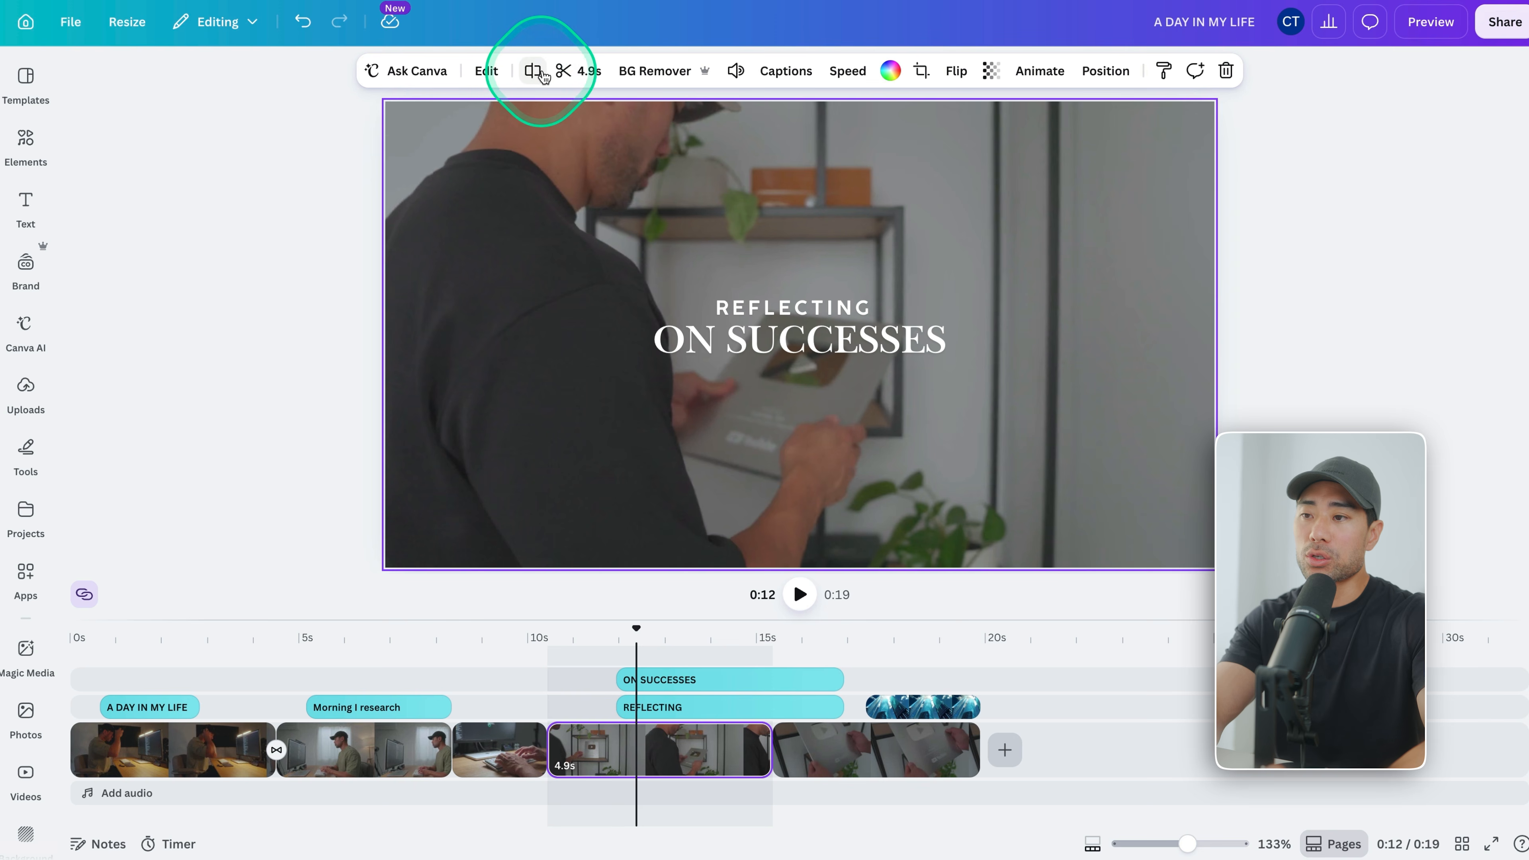
click(566, 71)
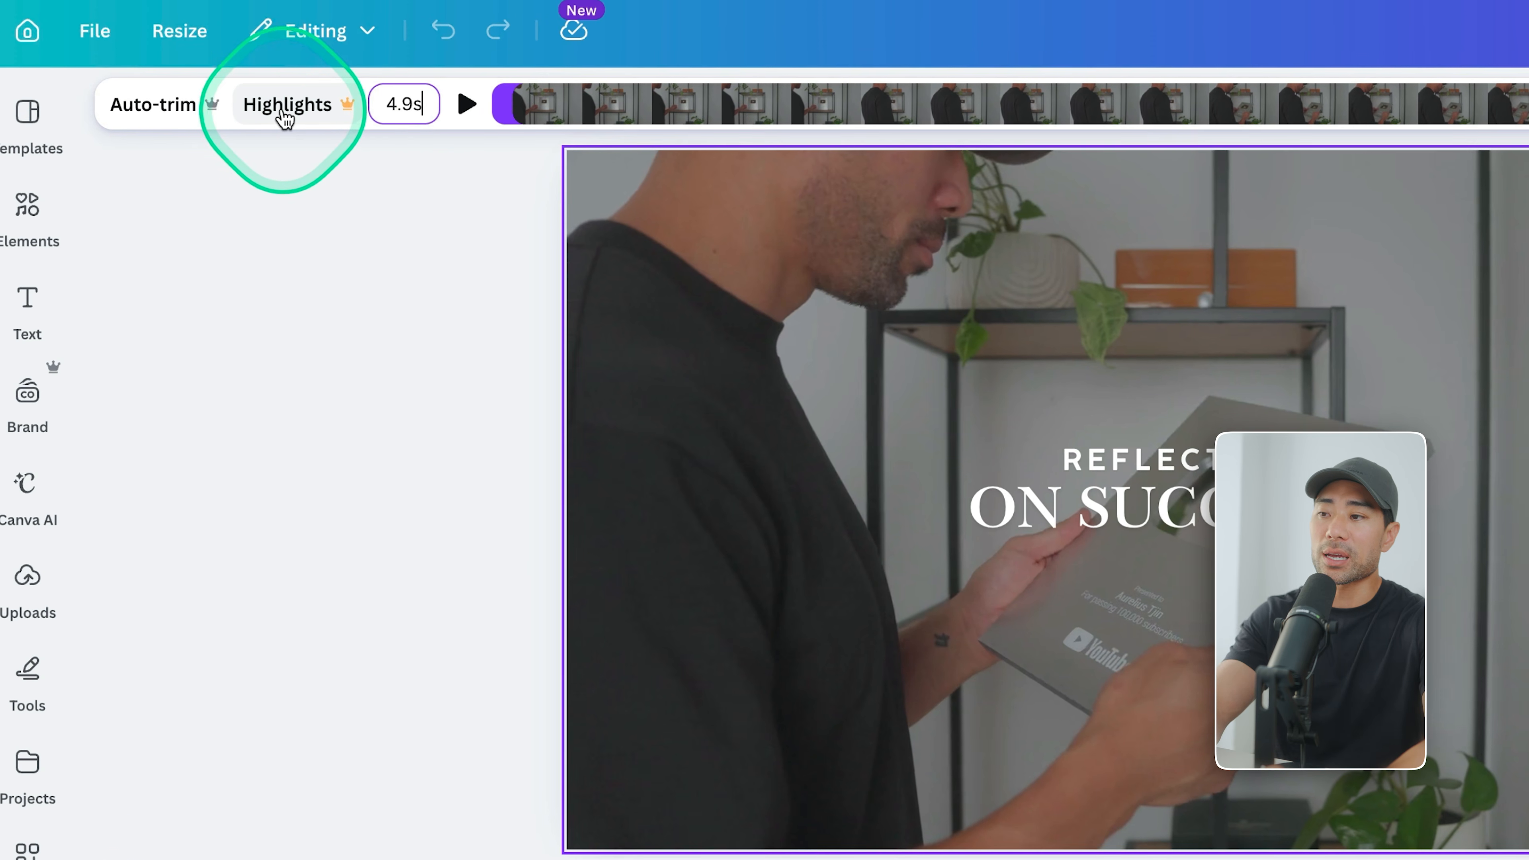
click(304, 106)
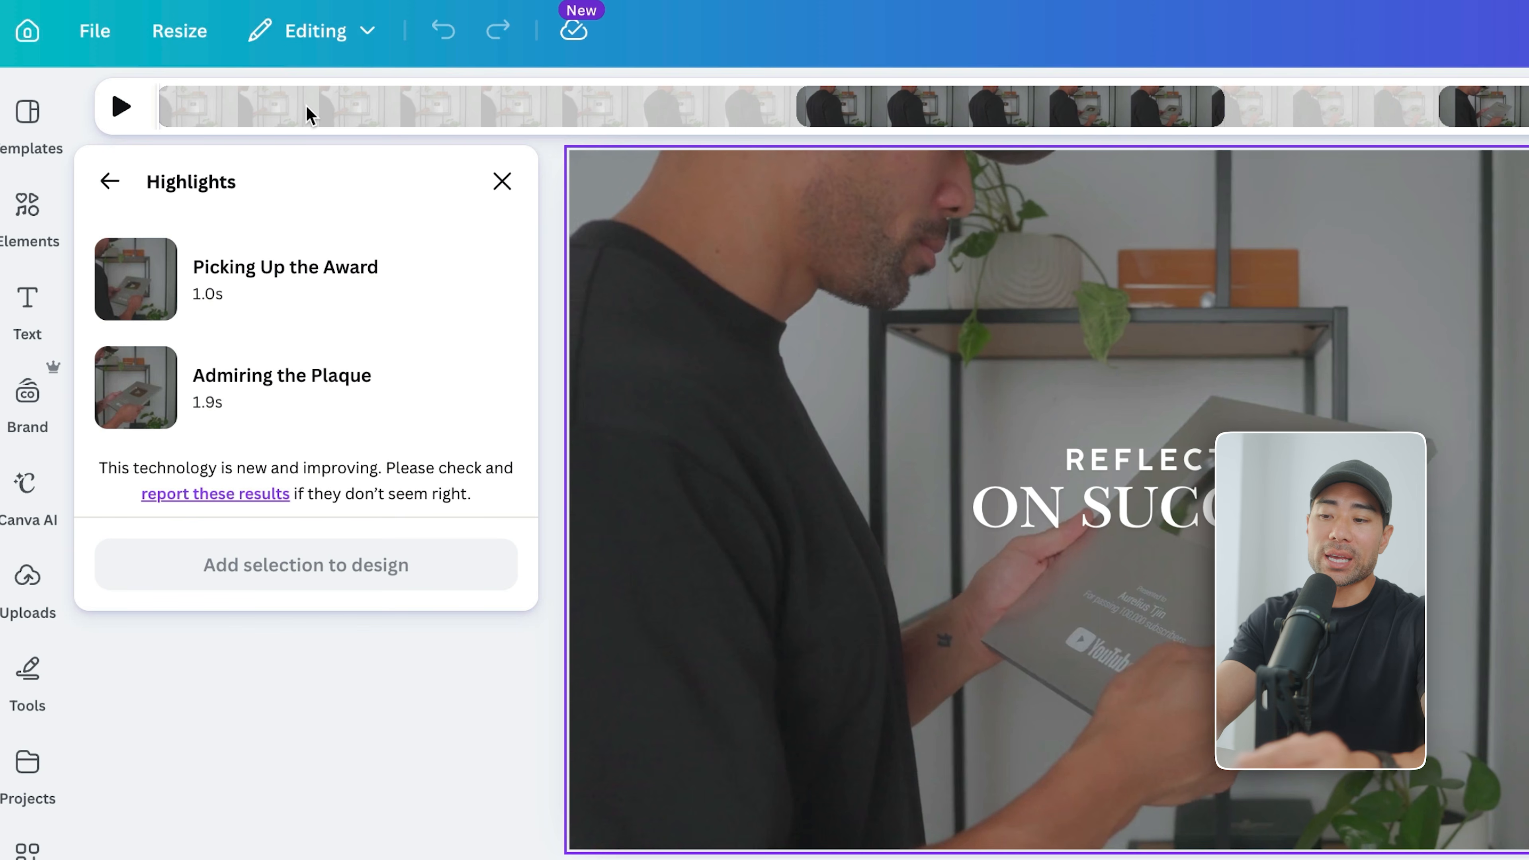
- Select the 1.9 s "Admiring the Plaque" highlight and add it to the design in place of the fourth clip
click(243, 316)
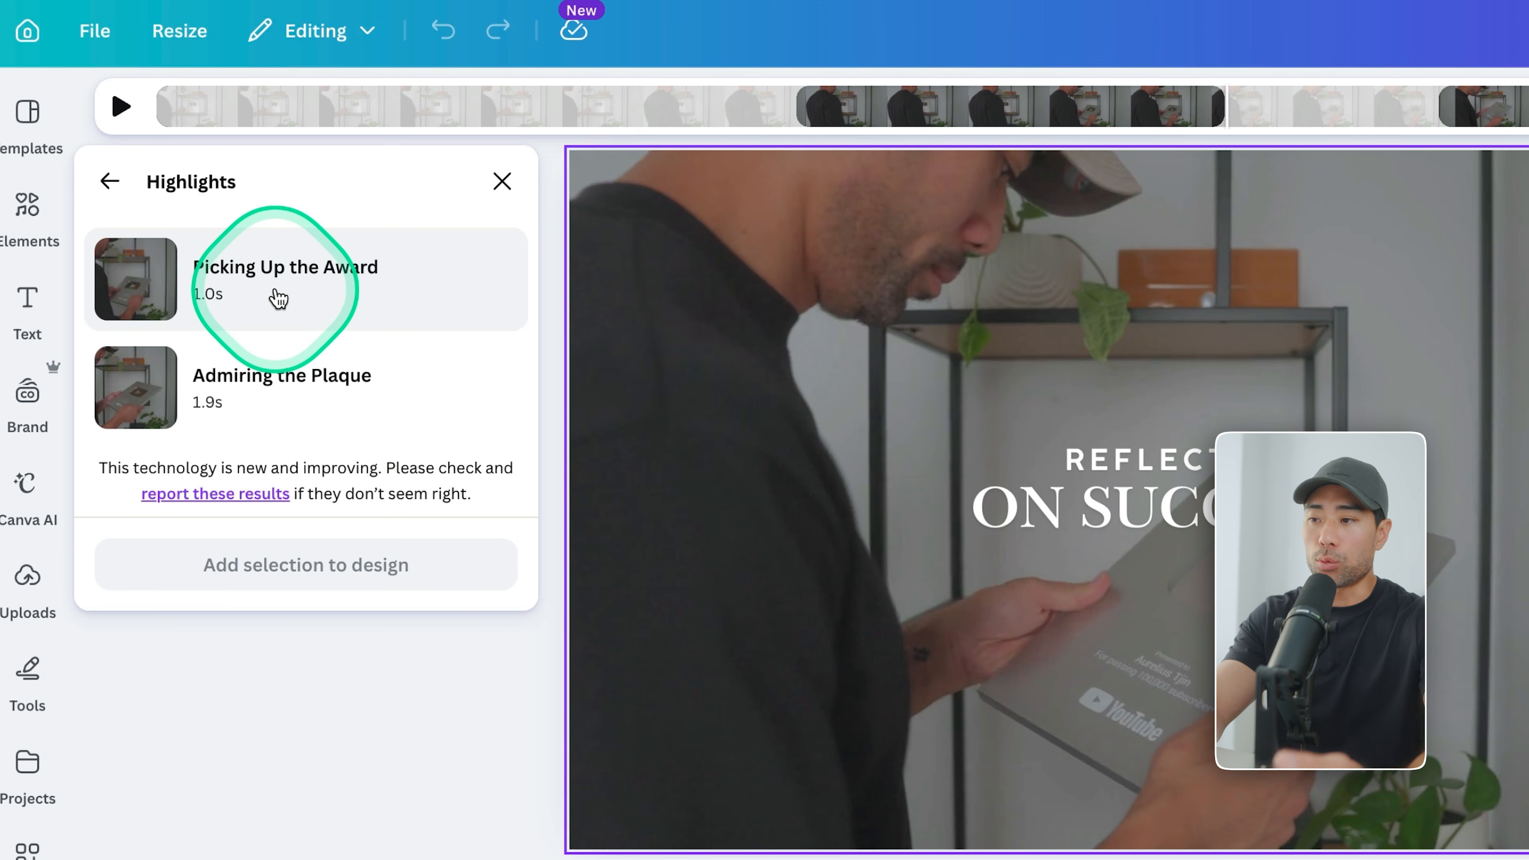
click(270, 395)
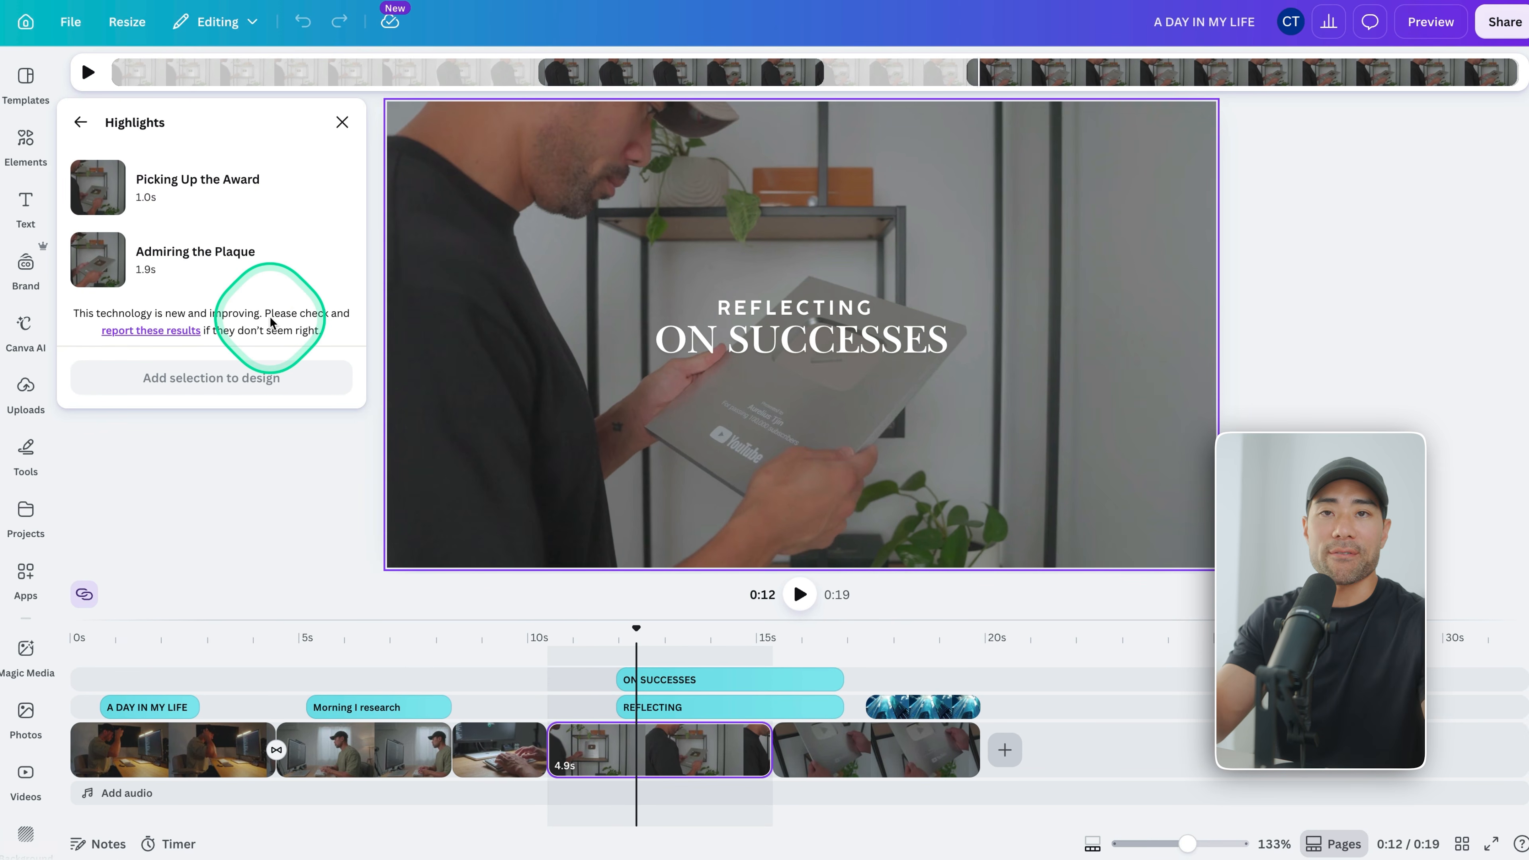
click(208, 268)
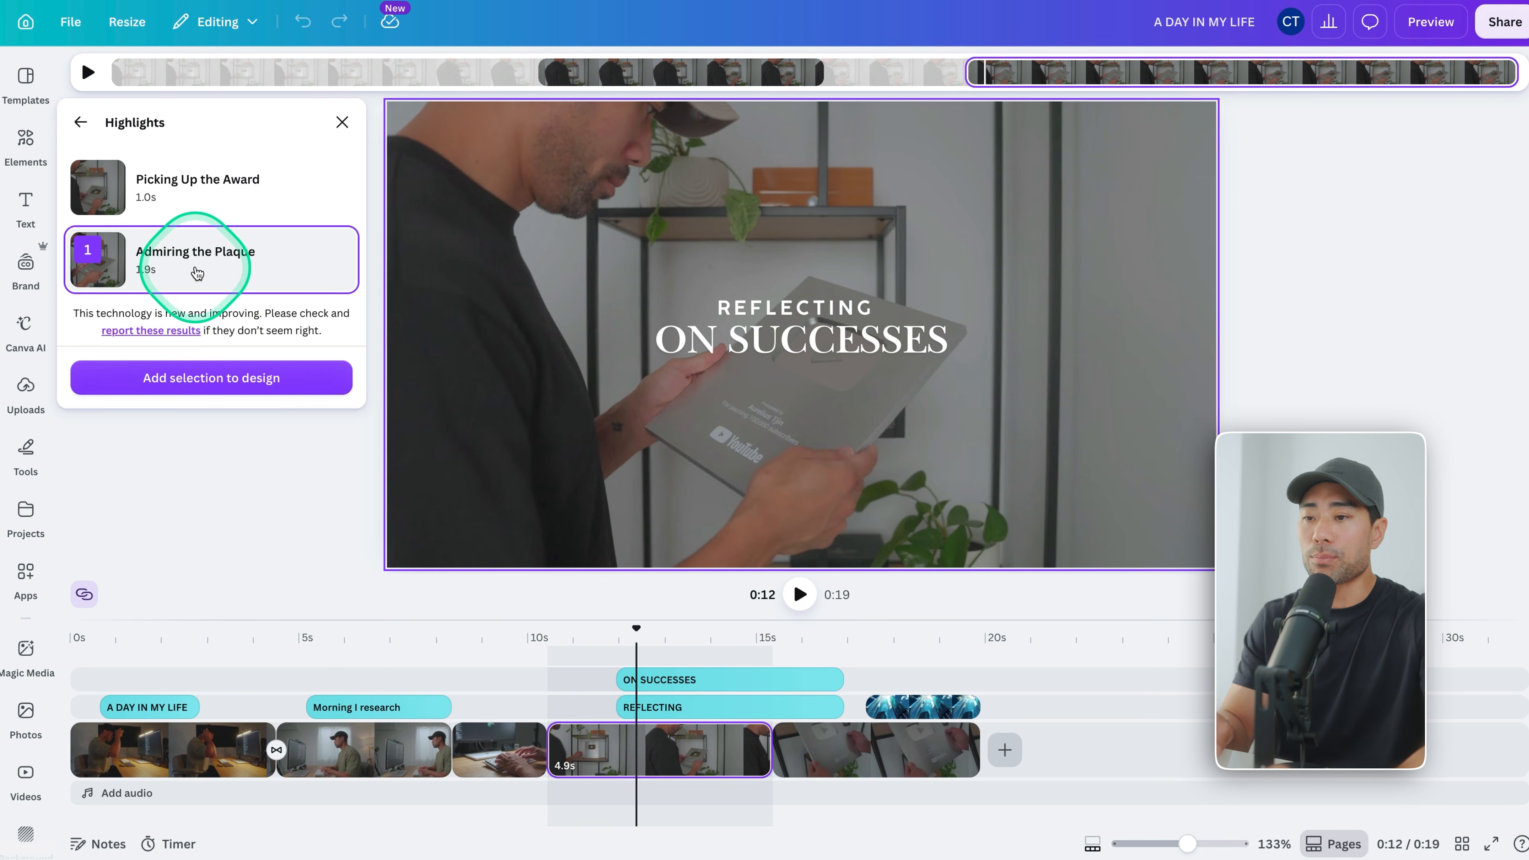
click(225, 386)
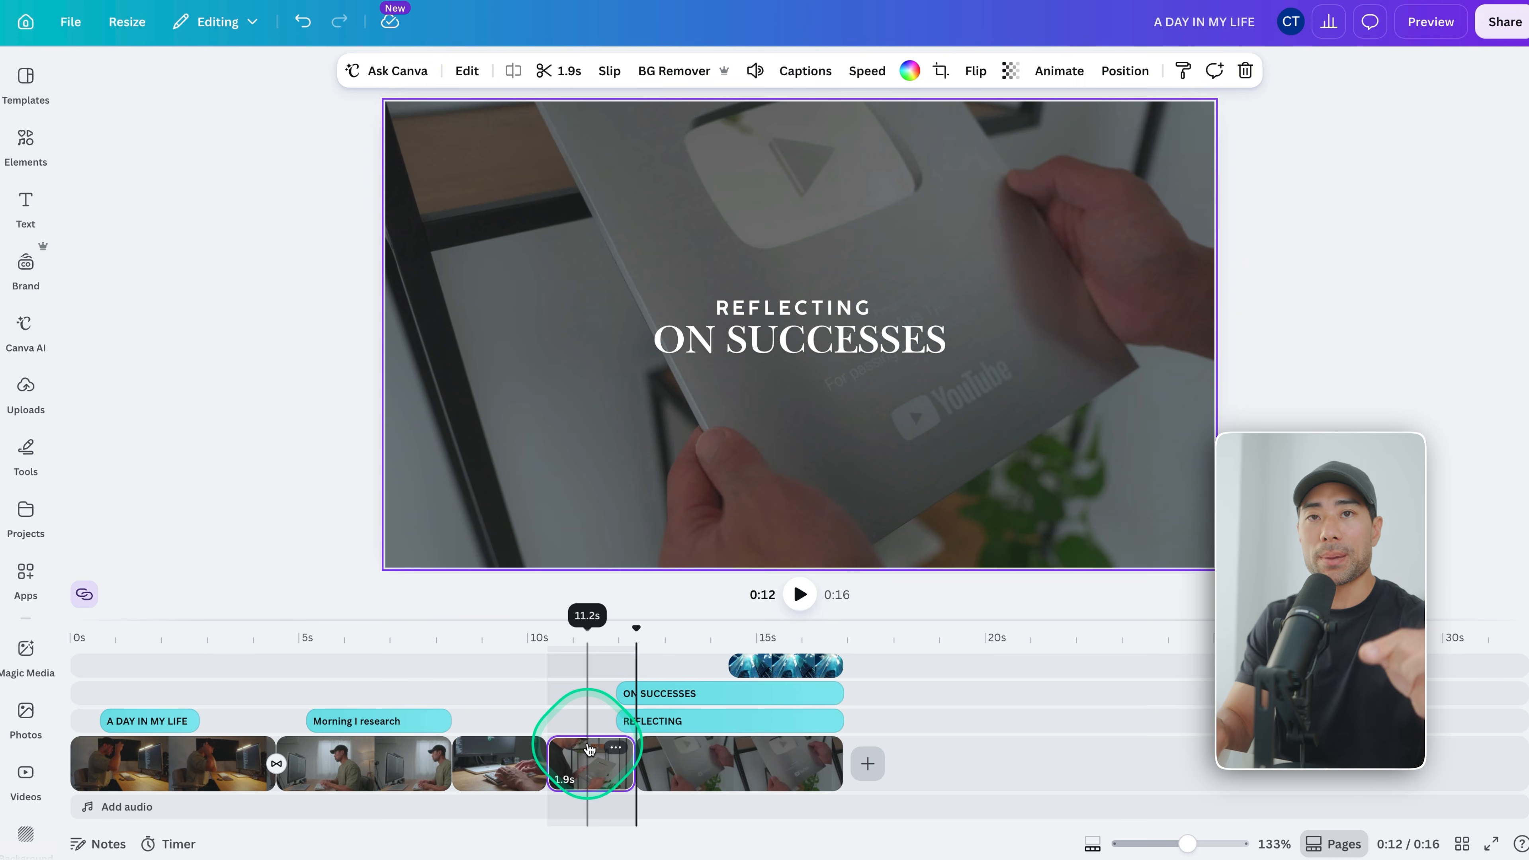
- Play the highlight clip from about 10 s and undo the highlight replacement
click(535, 638)
key(space)
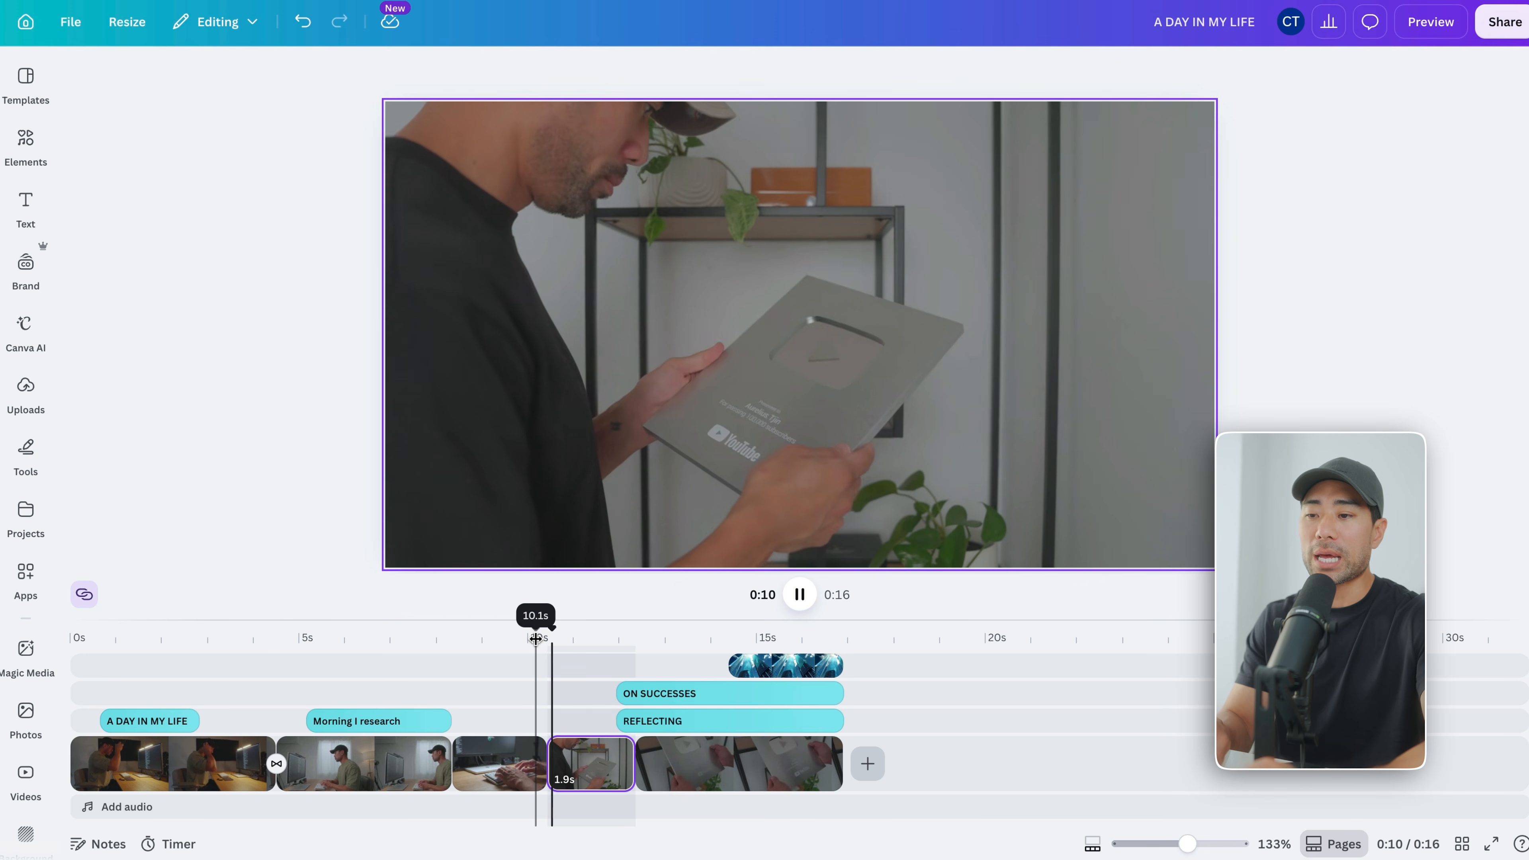
key(space)
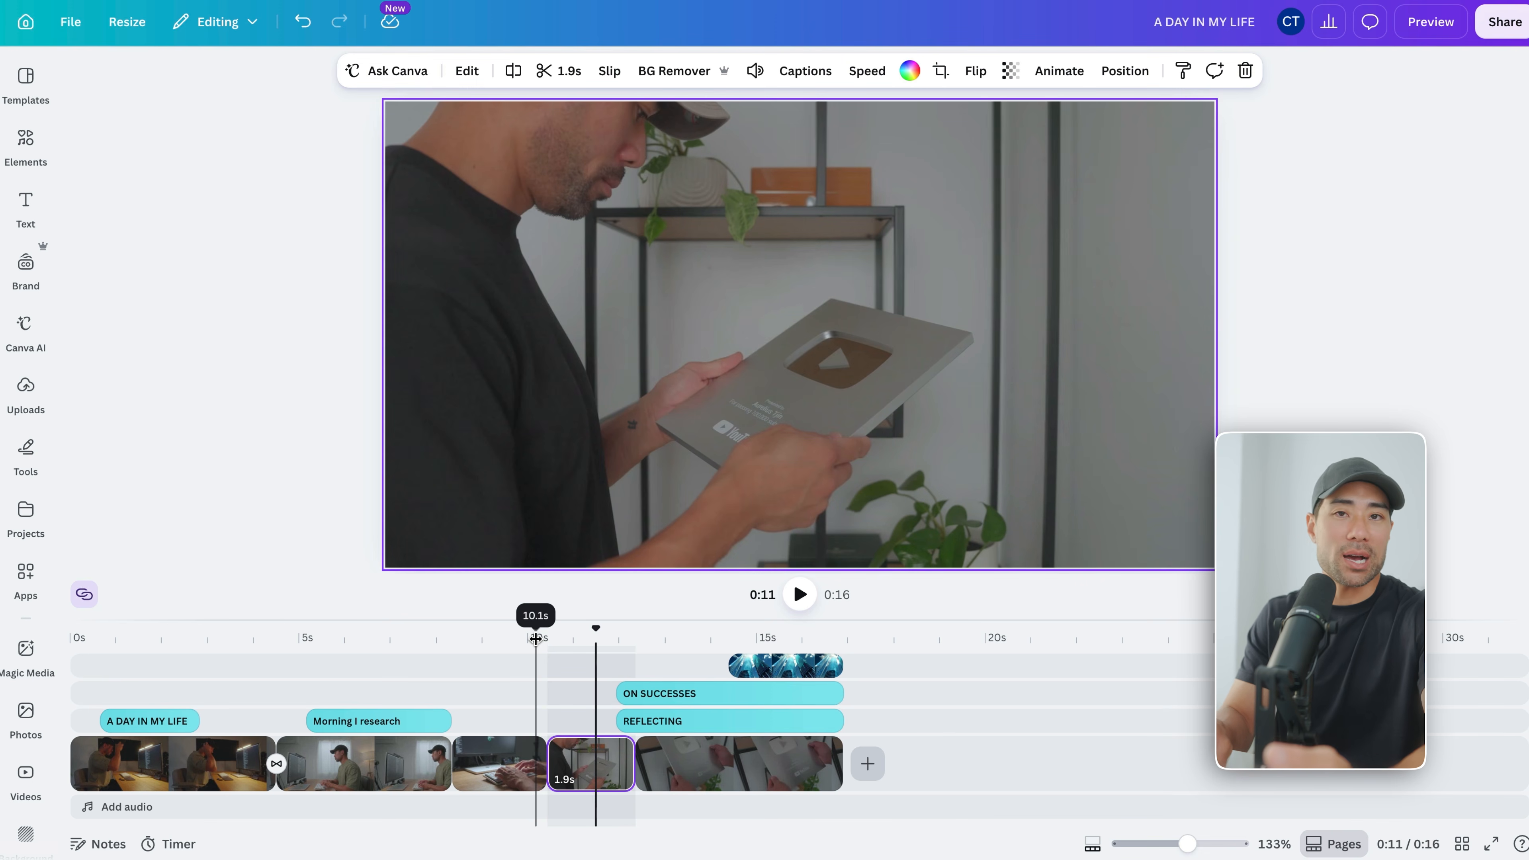
key(ctrl+z)
- Append the 12.7 s demo screen recording from the uploaded videos to the end of the timeline
click(25, 388)
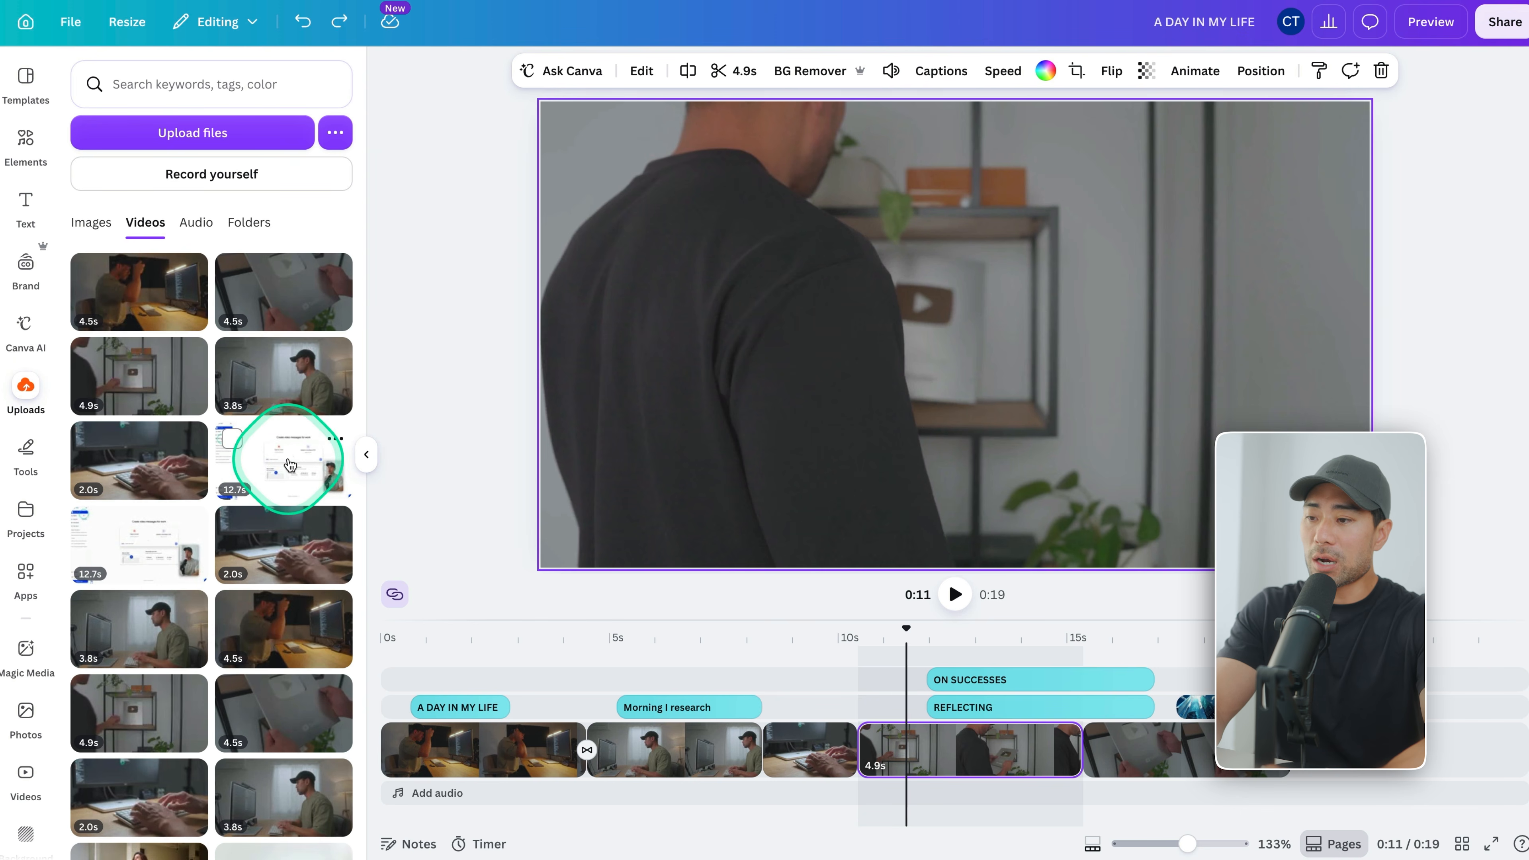
drag(271, 469, 1200, 615)
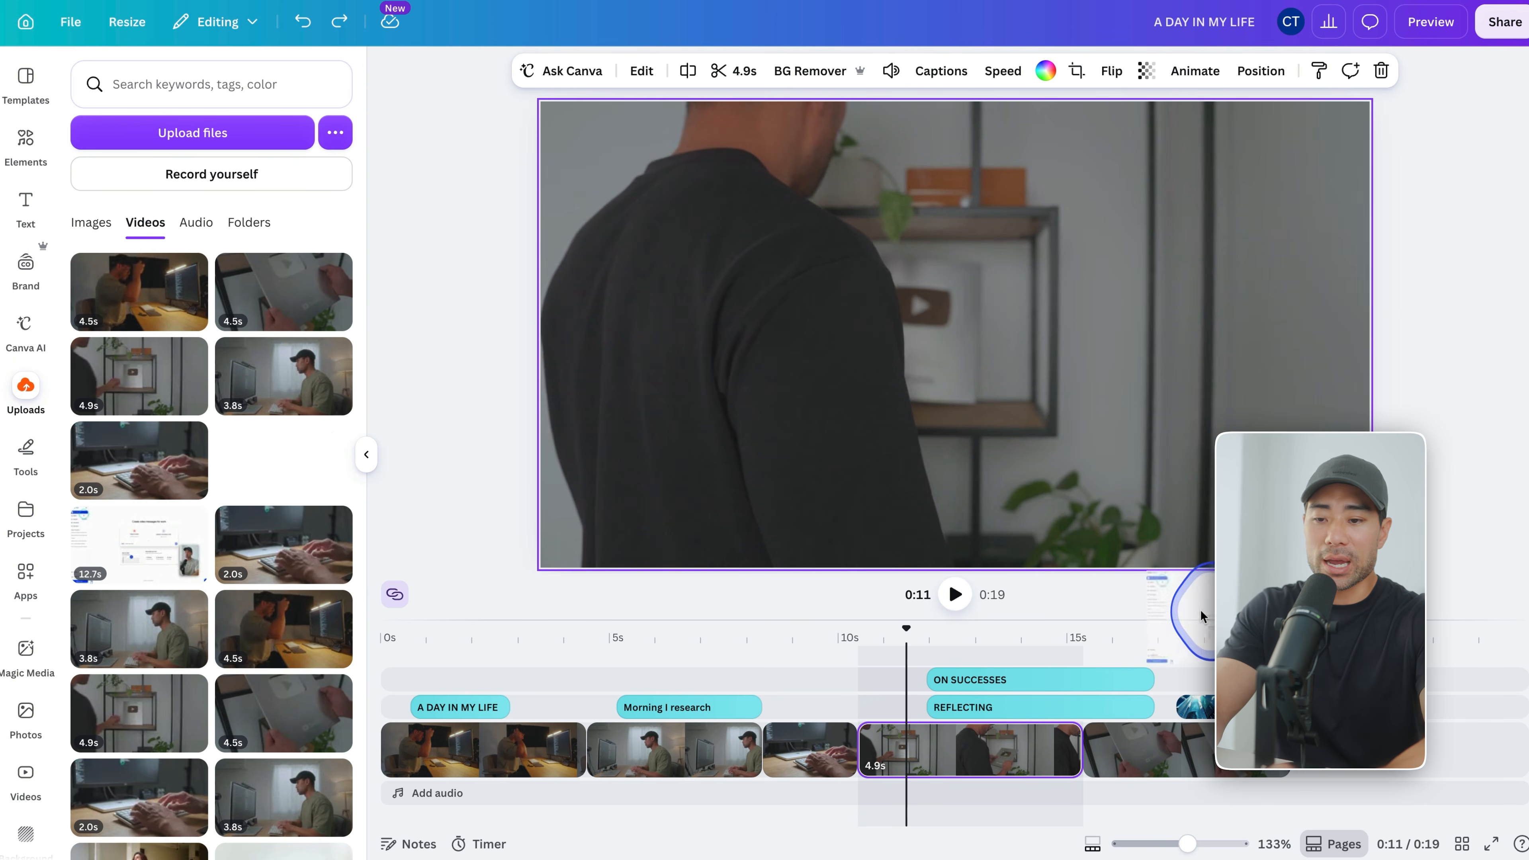
drag(1324, 759, 1324, 758)
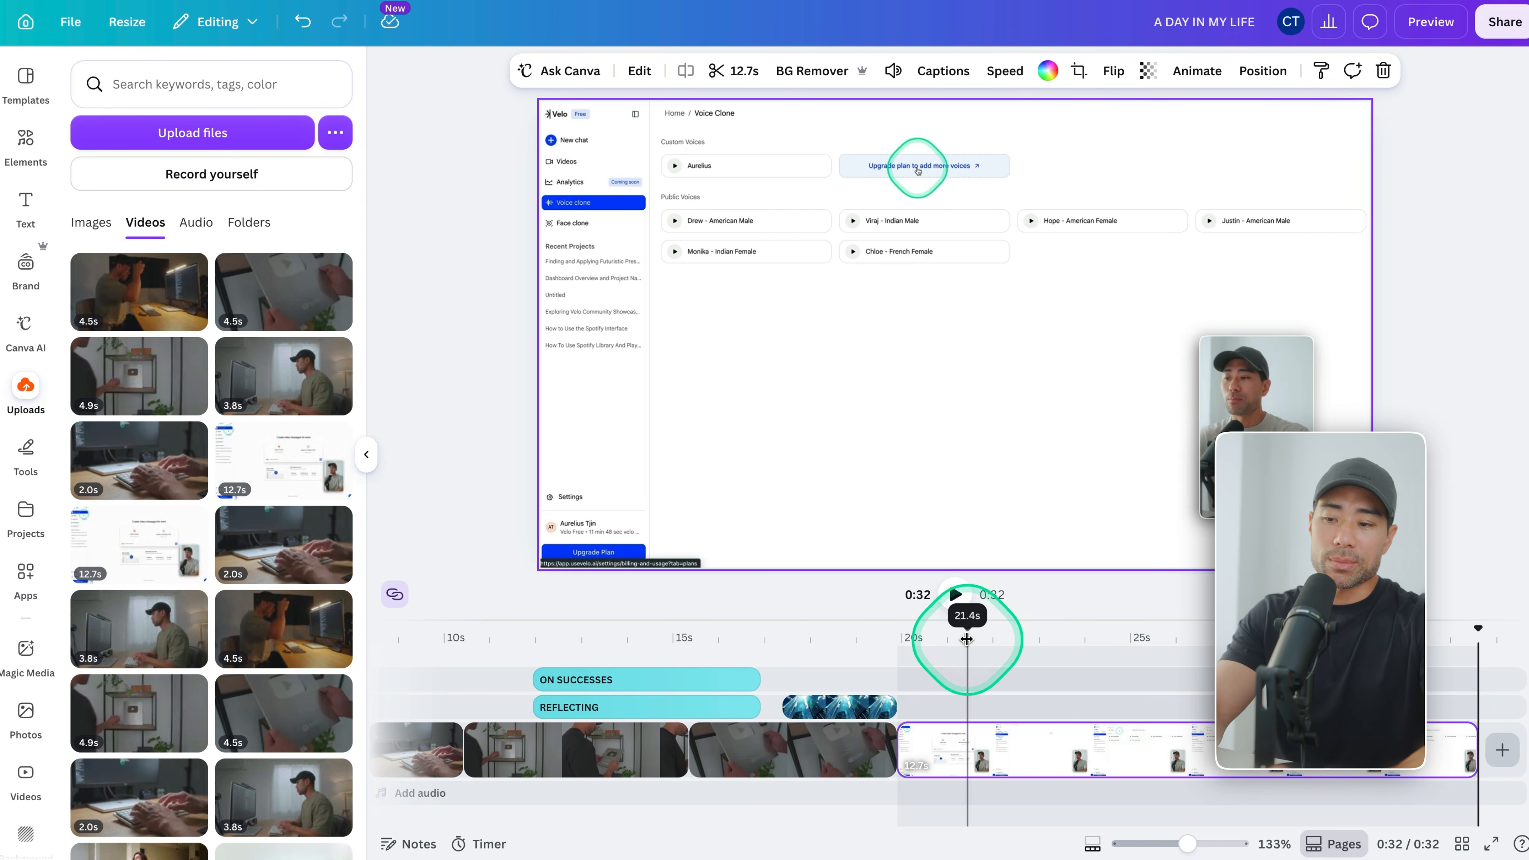
- Start captions for the demo clip, browse the caption styles and choose Momentum
click(929, 636)
click(1004, 755)
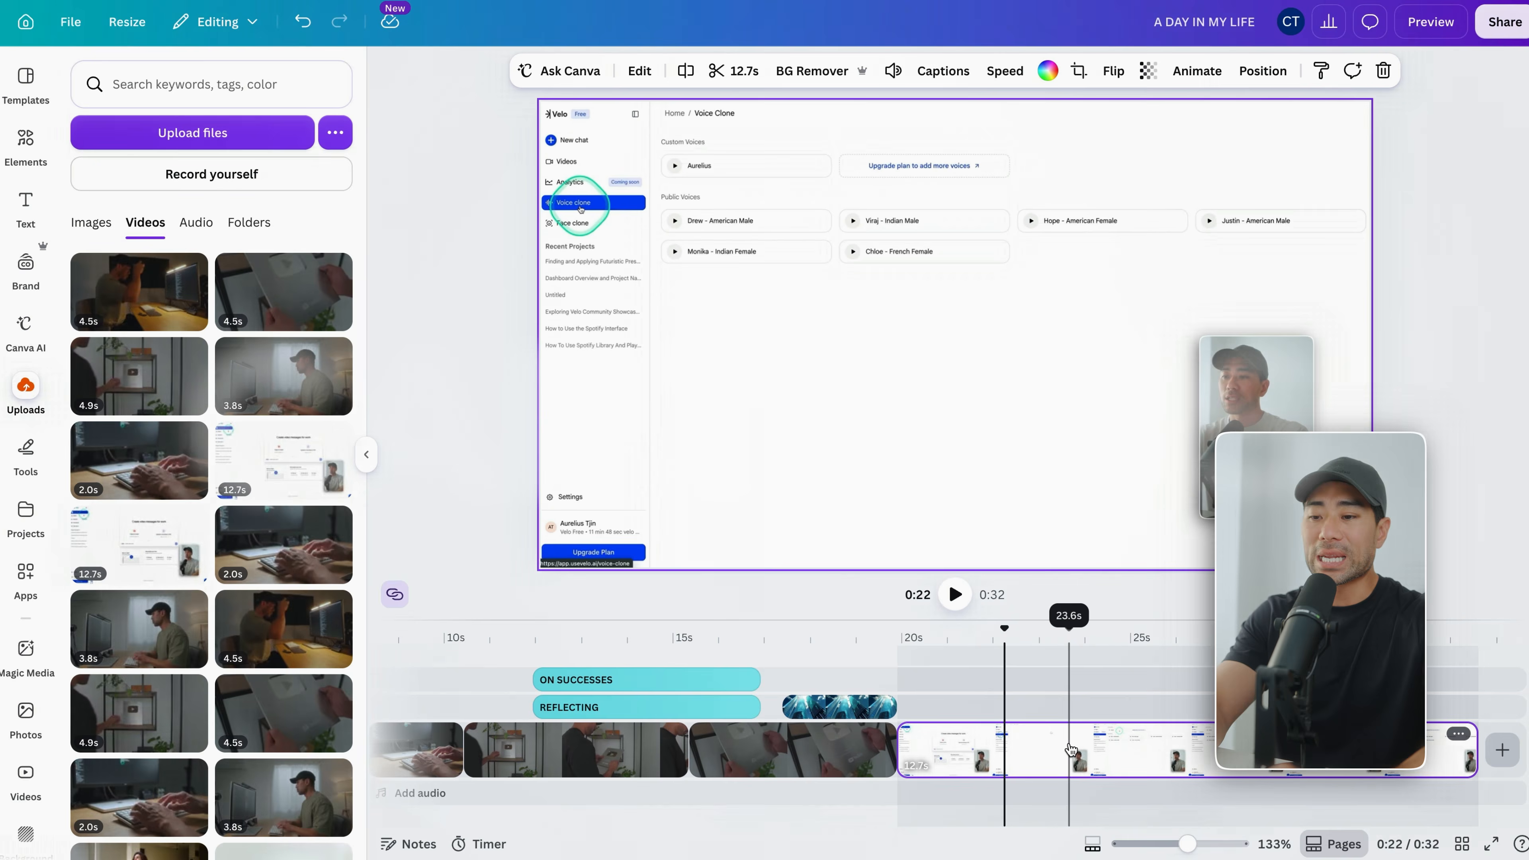
click(1039, 755)
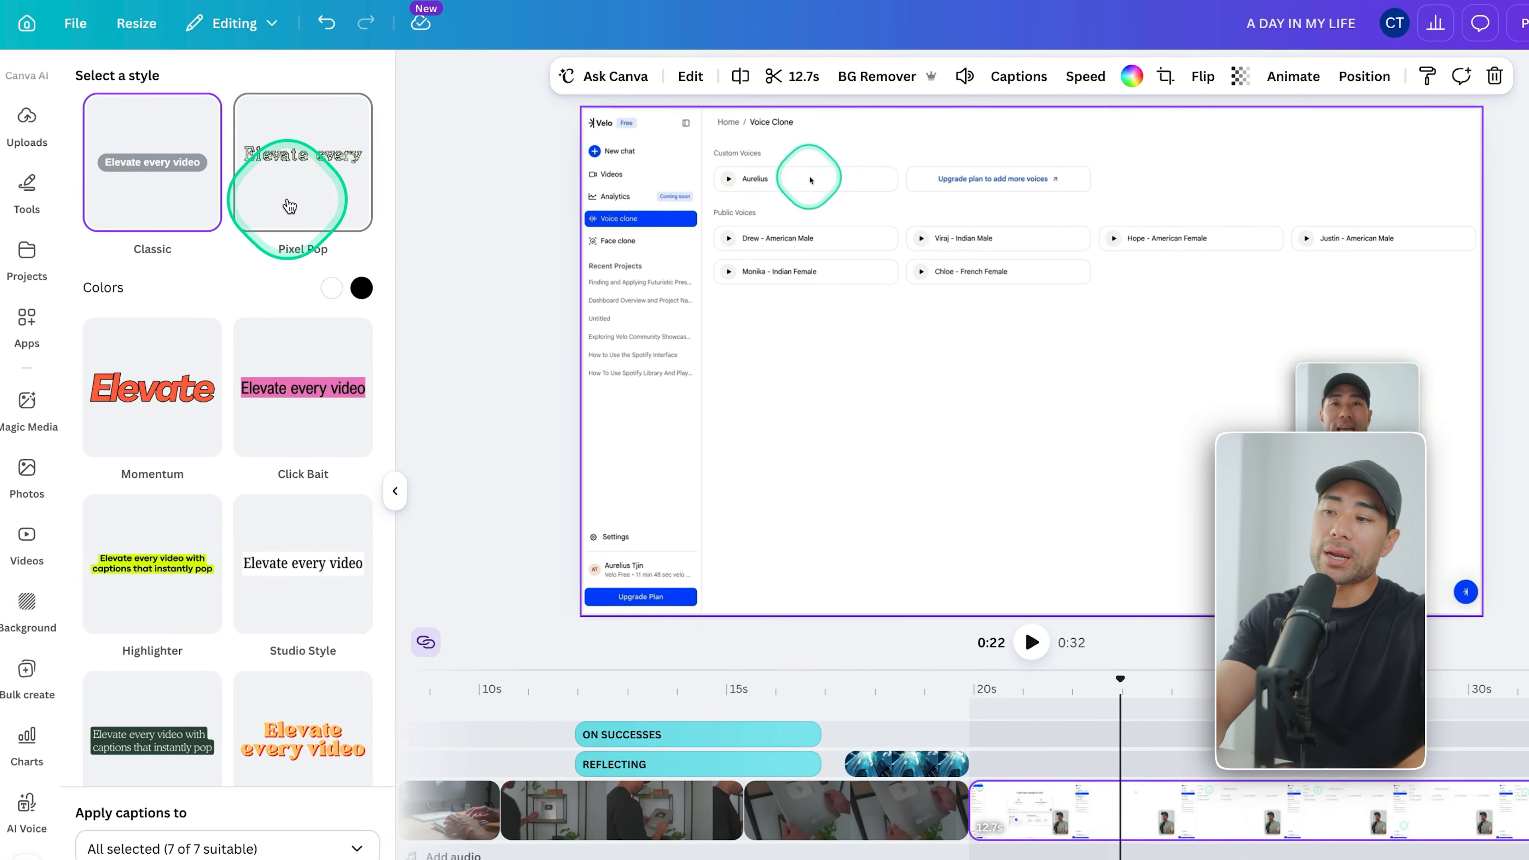
scroll(316, 513, down, 2)
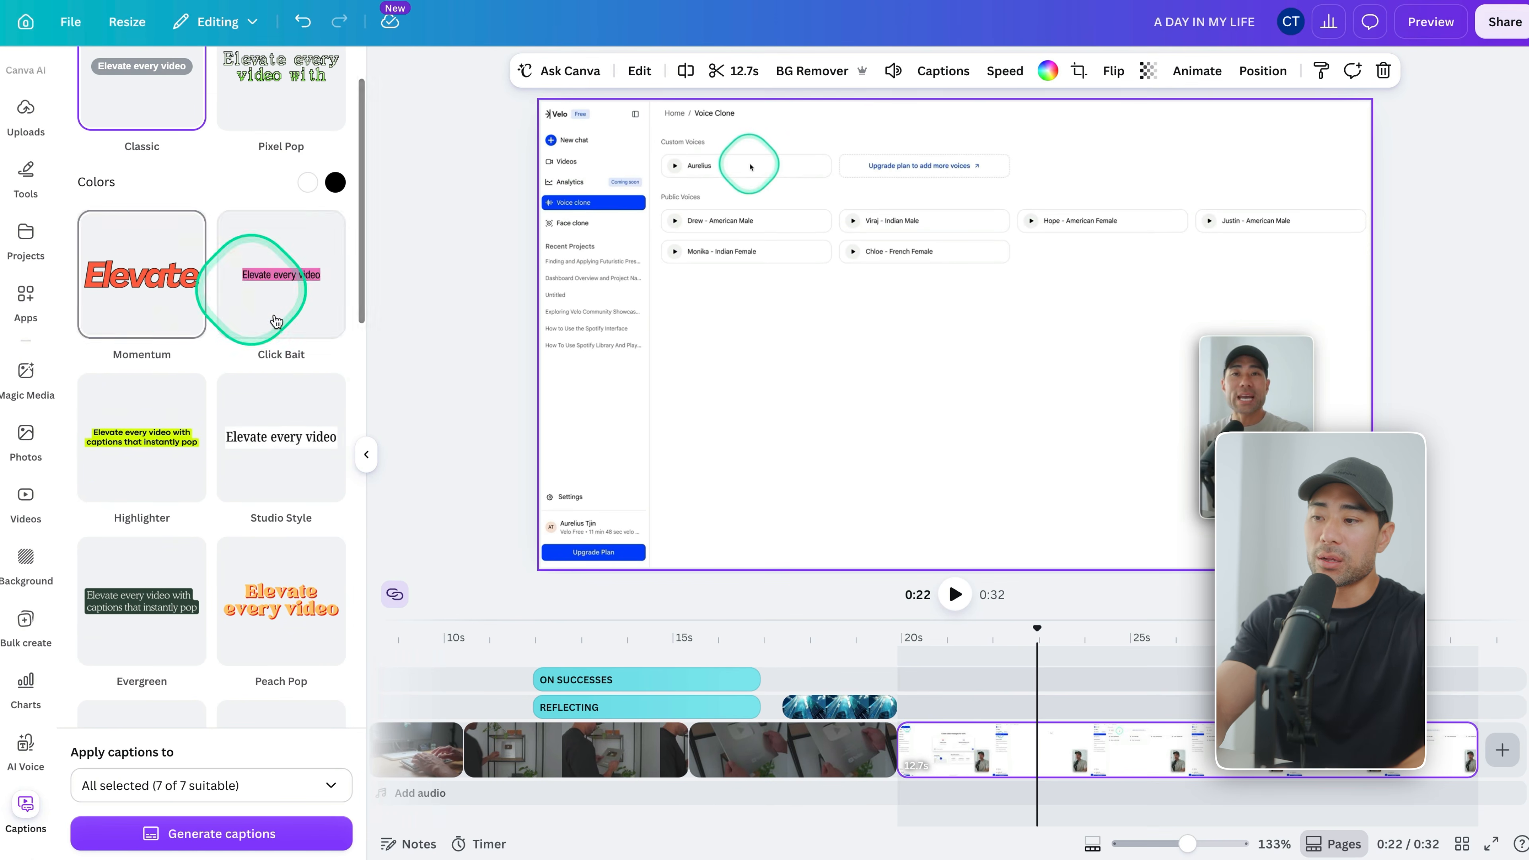
click(144, 286)
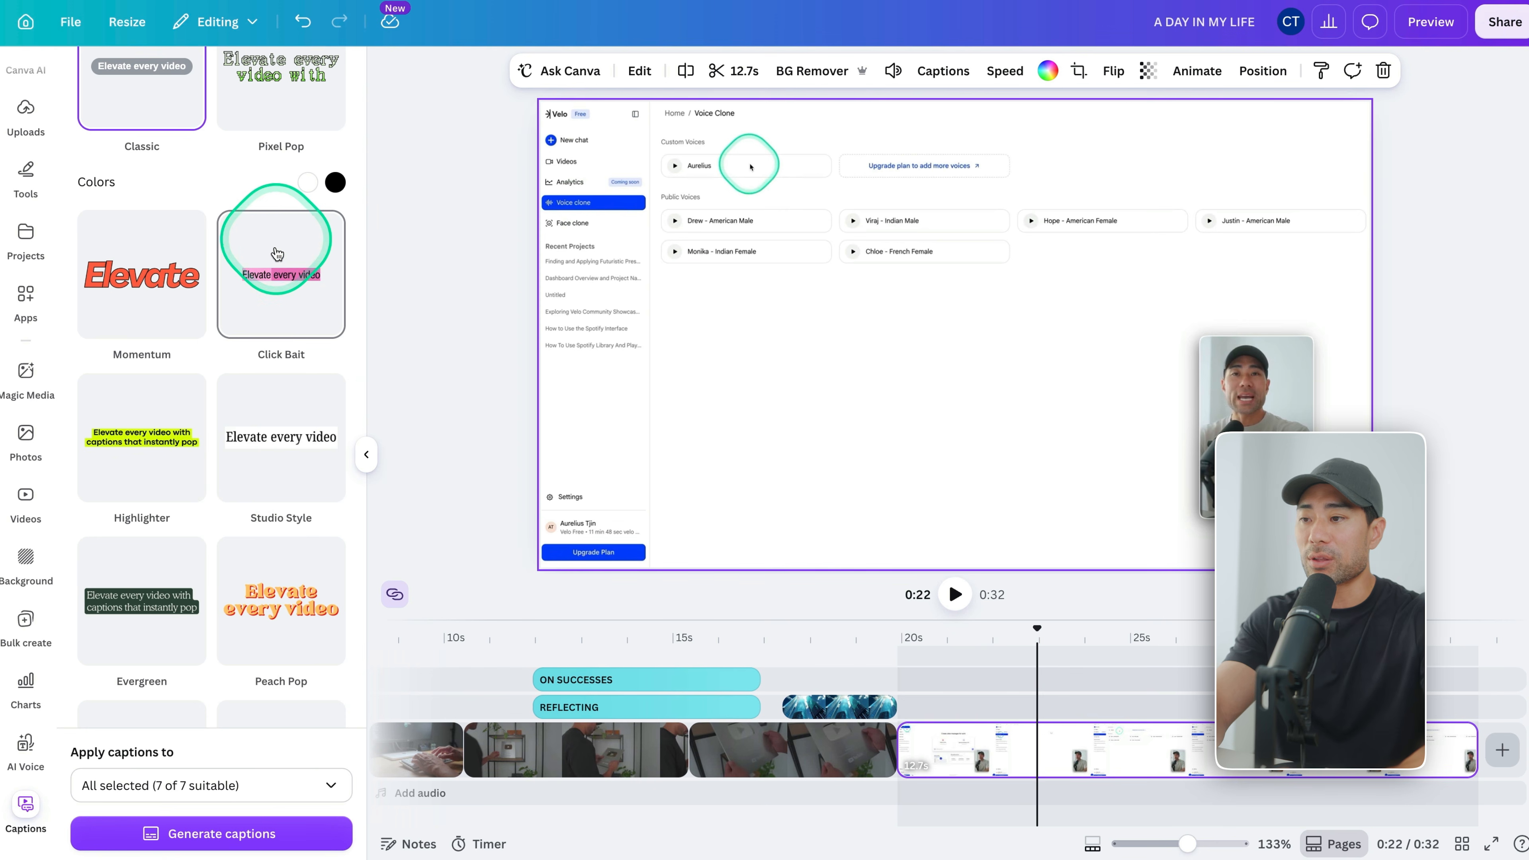
click(133, 460)
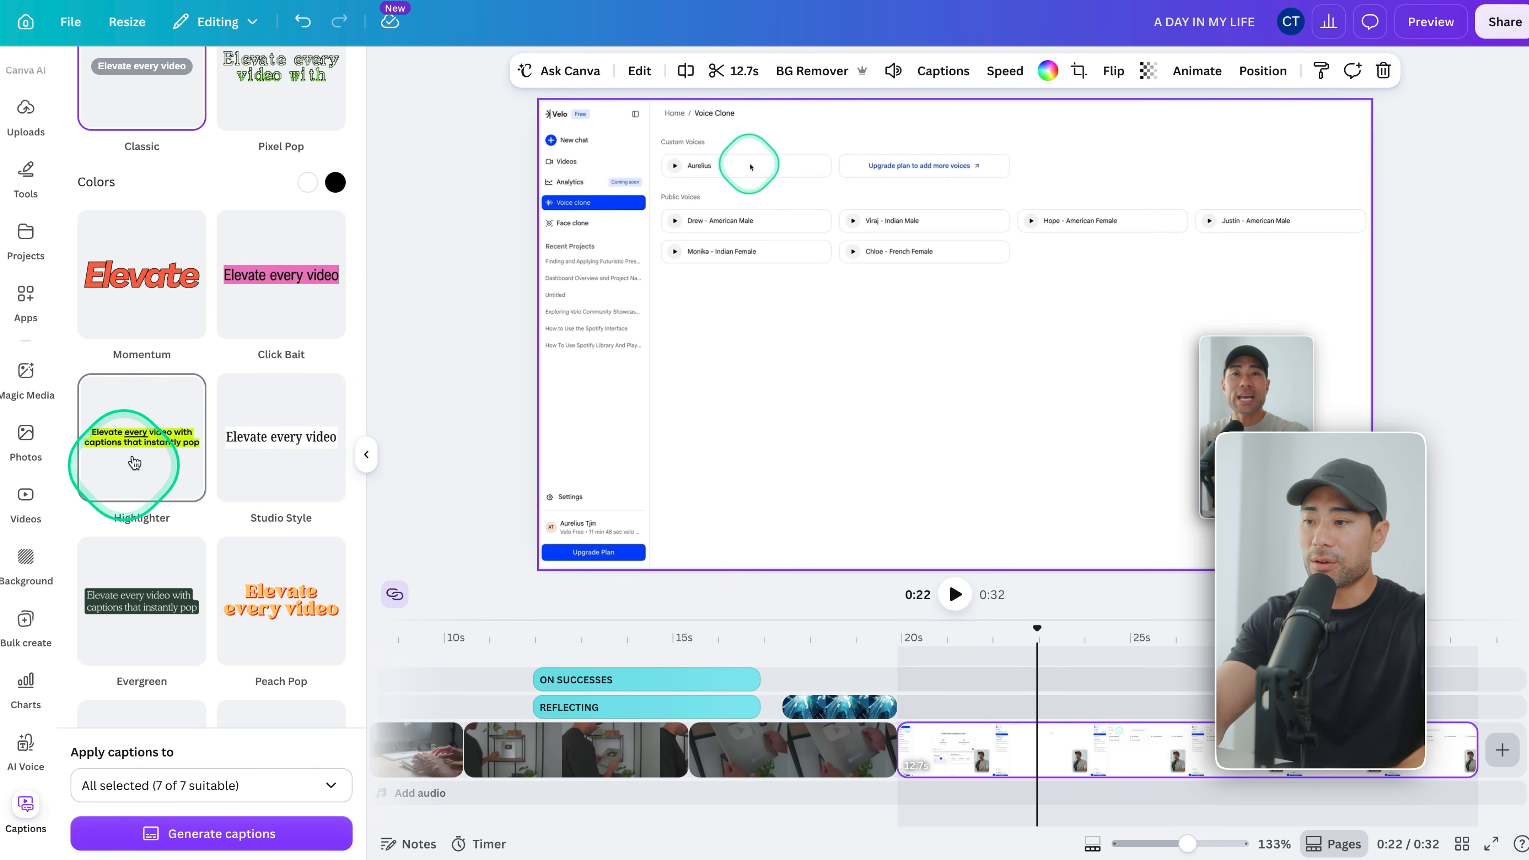
scroll(300, 433, down, 15)
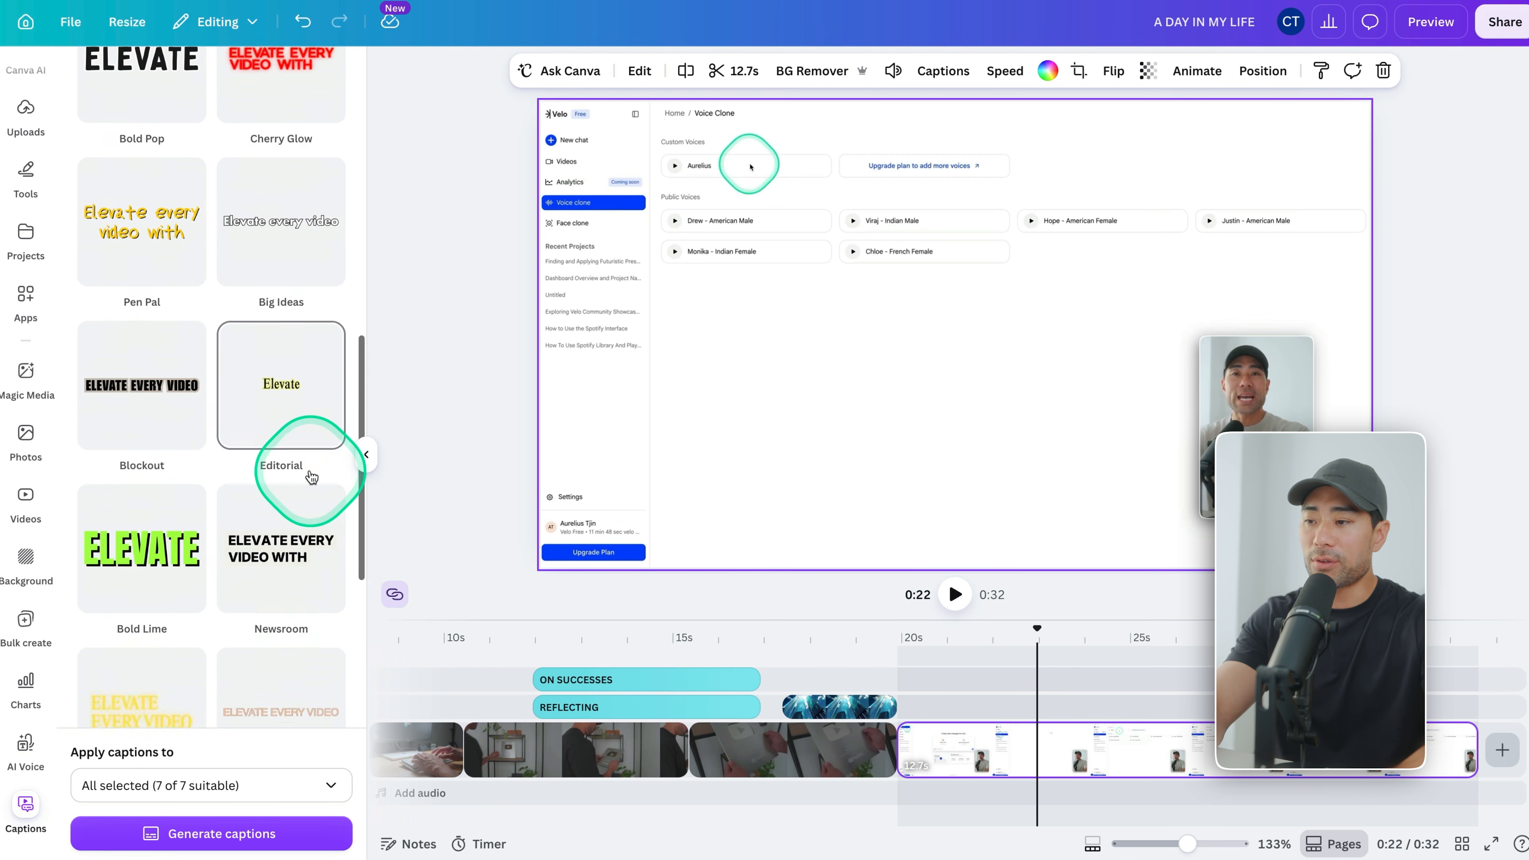
click(311, 476)
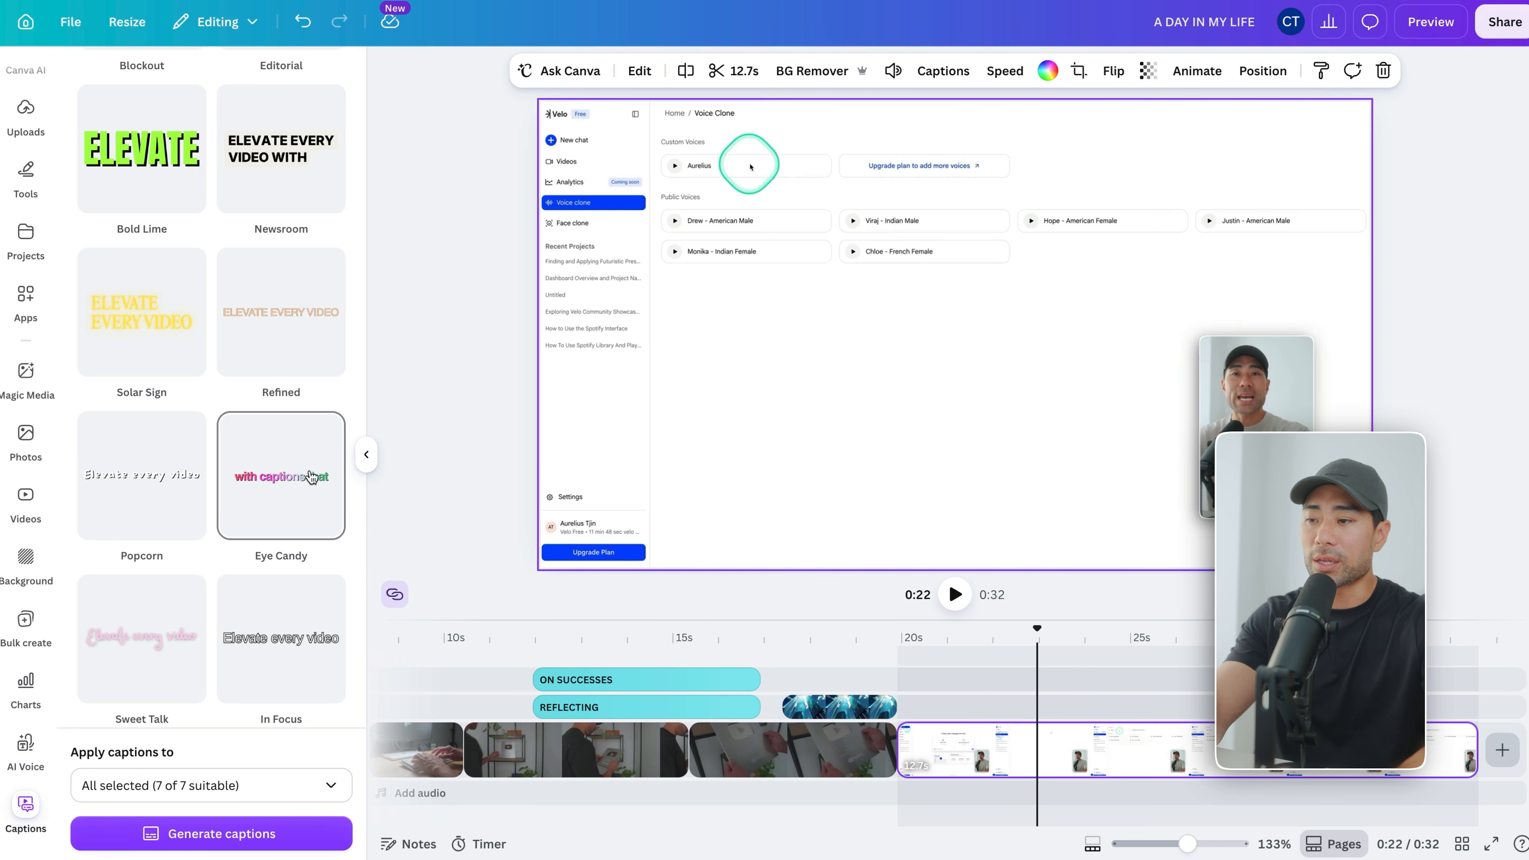
scroll(310, 478, up, 15)
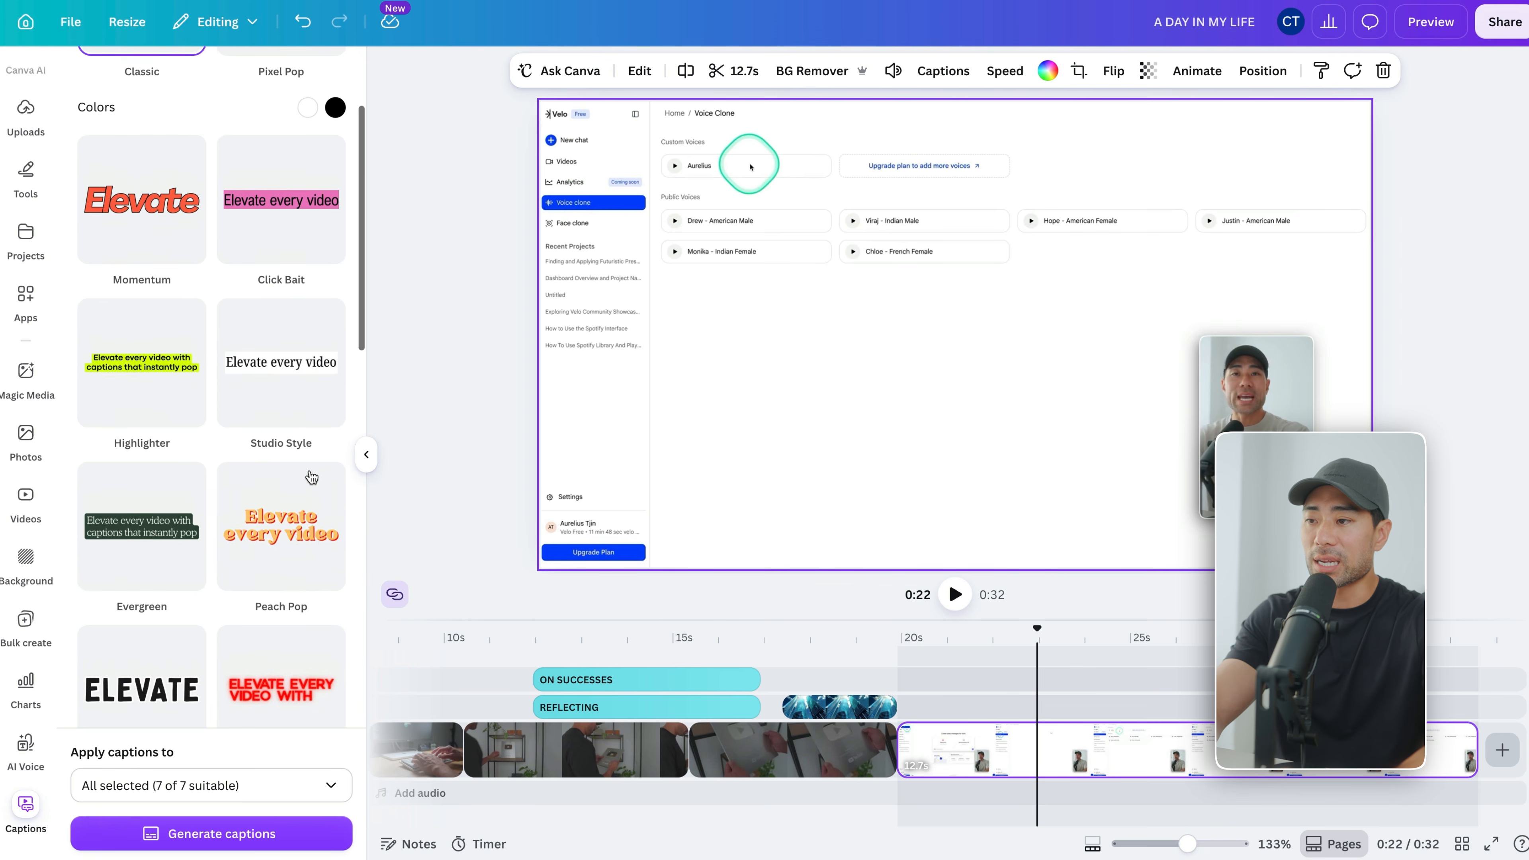
click(165, 428)
click(142, 391)
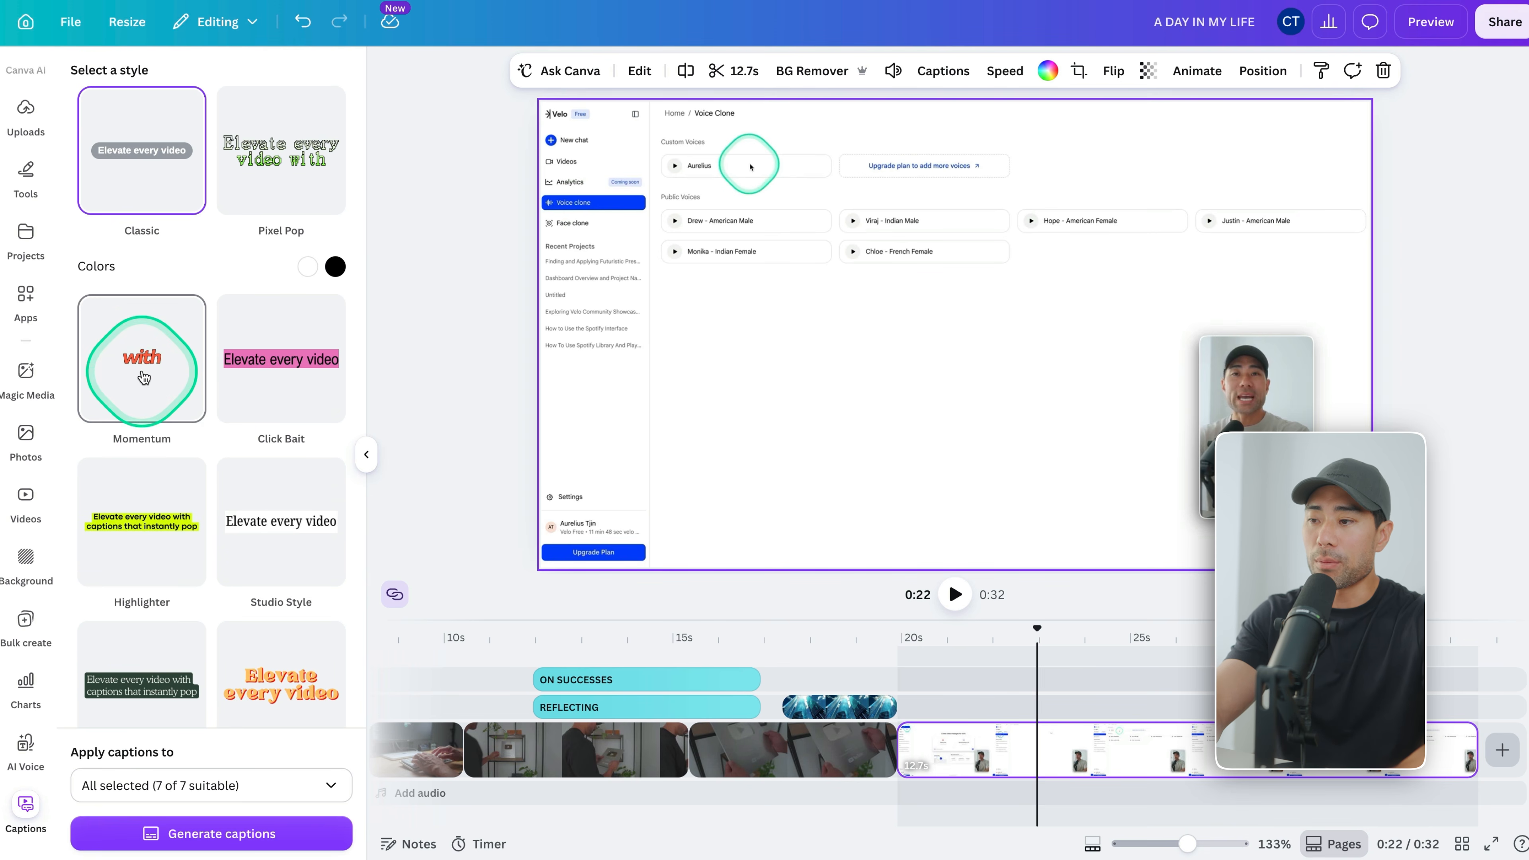
click(308, 431)
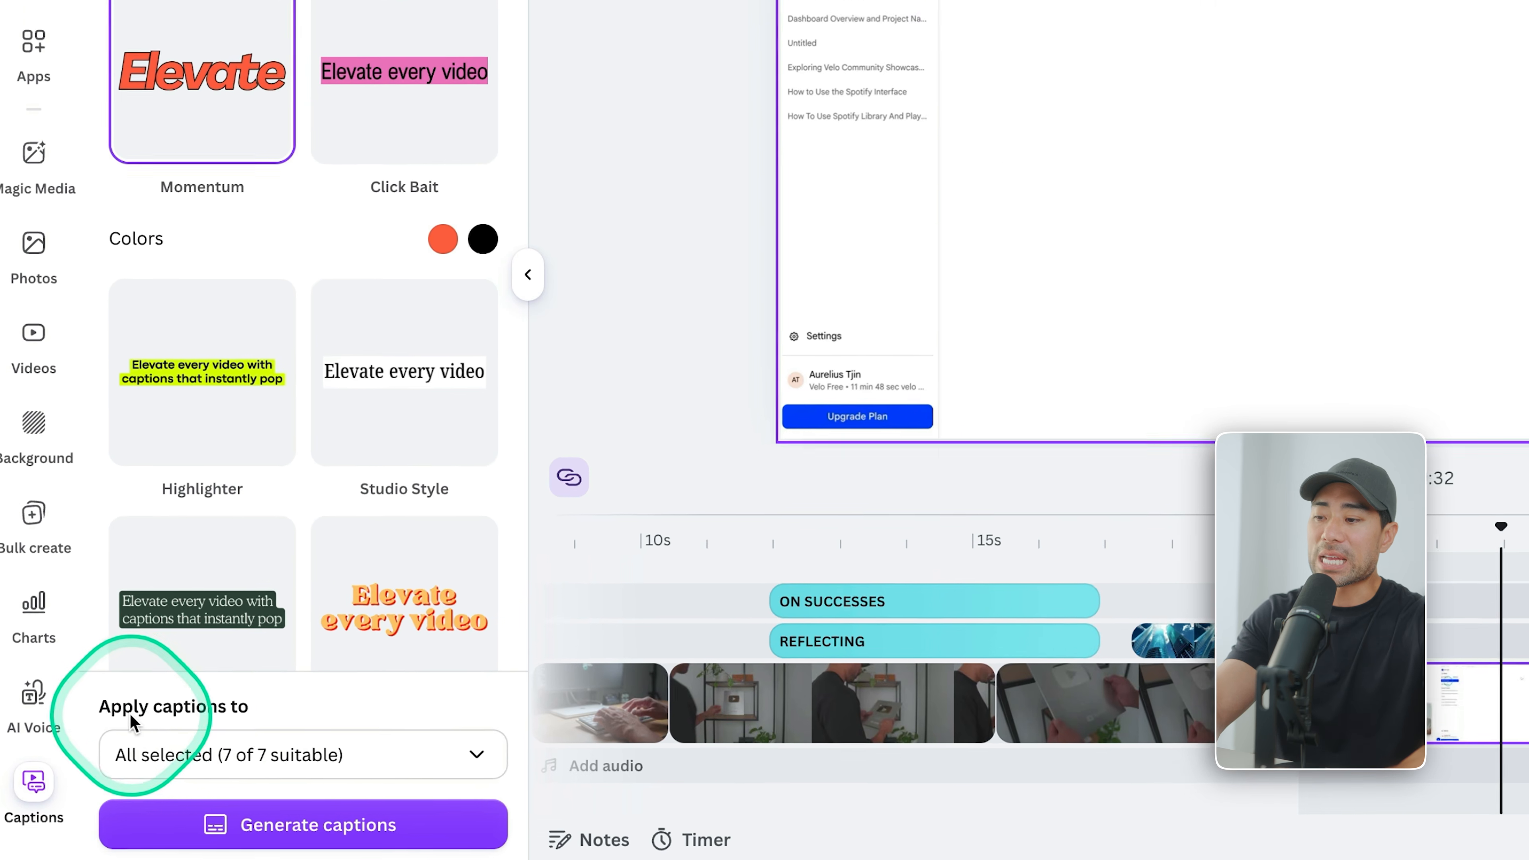
- Restrict the captions to Demo video.mp4 by deselecting all other media, and generate them
click(289, 750)
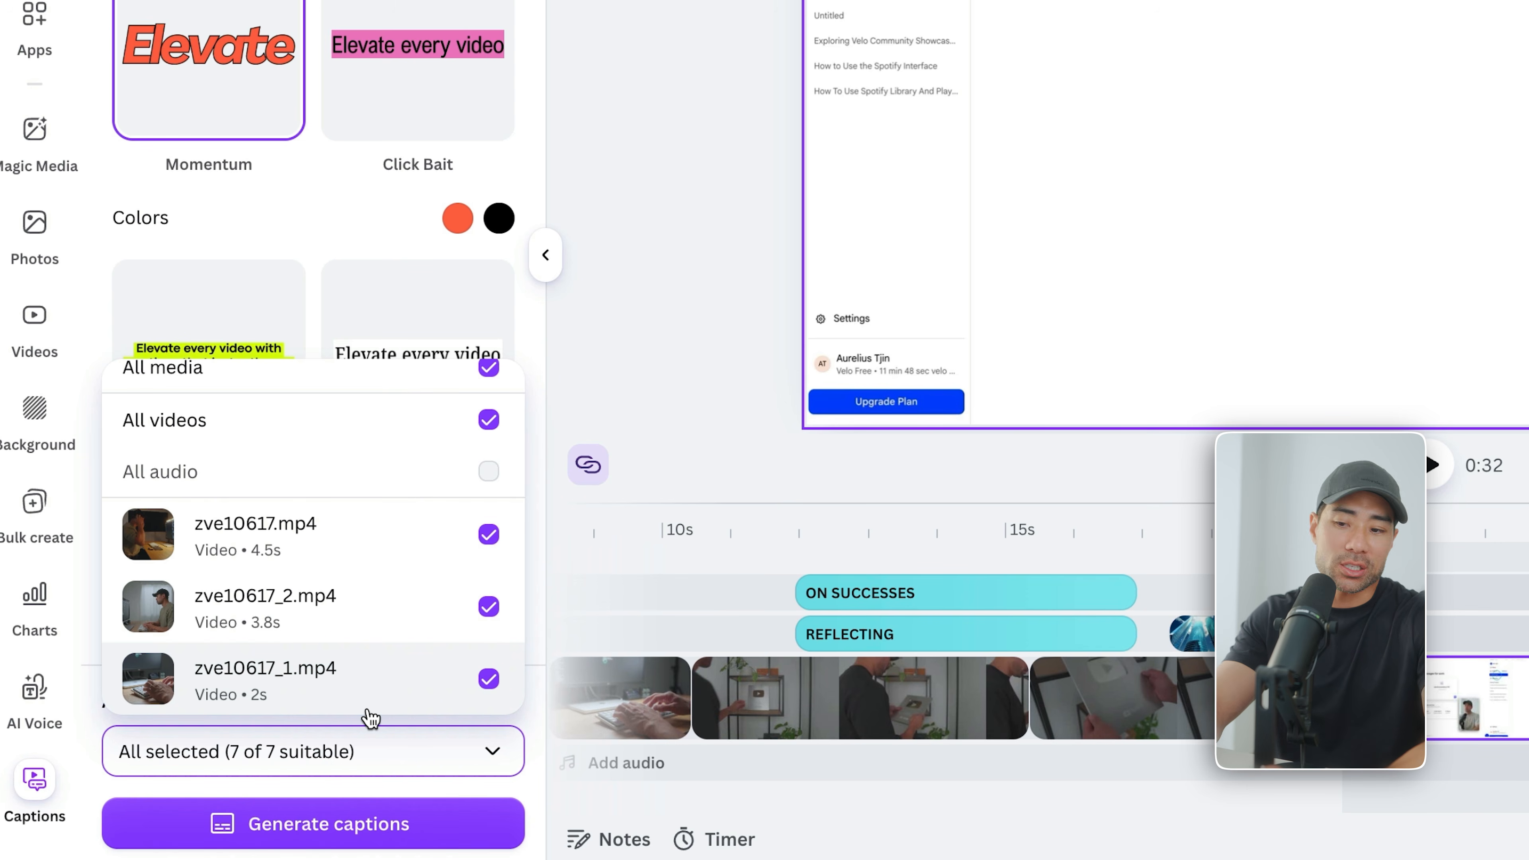
scroll(365, 631, up, 1)
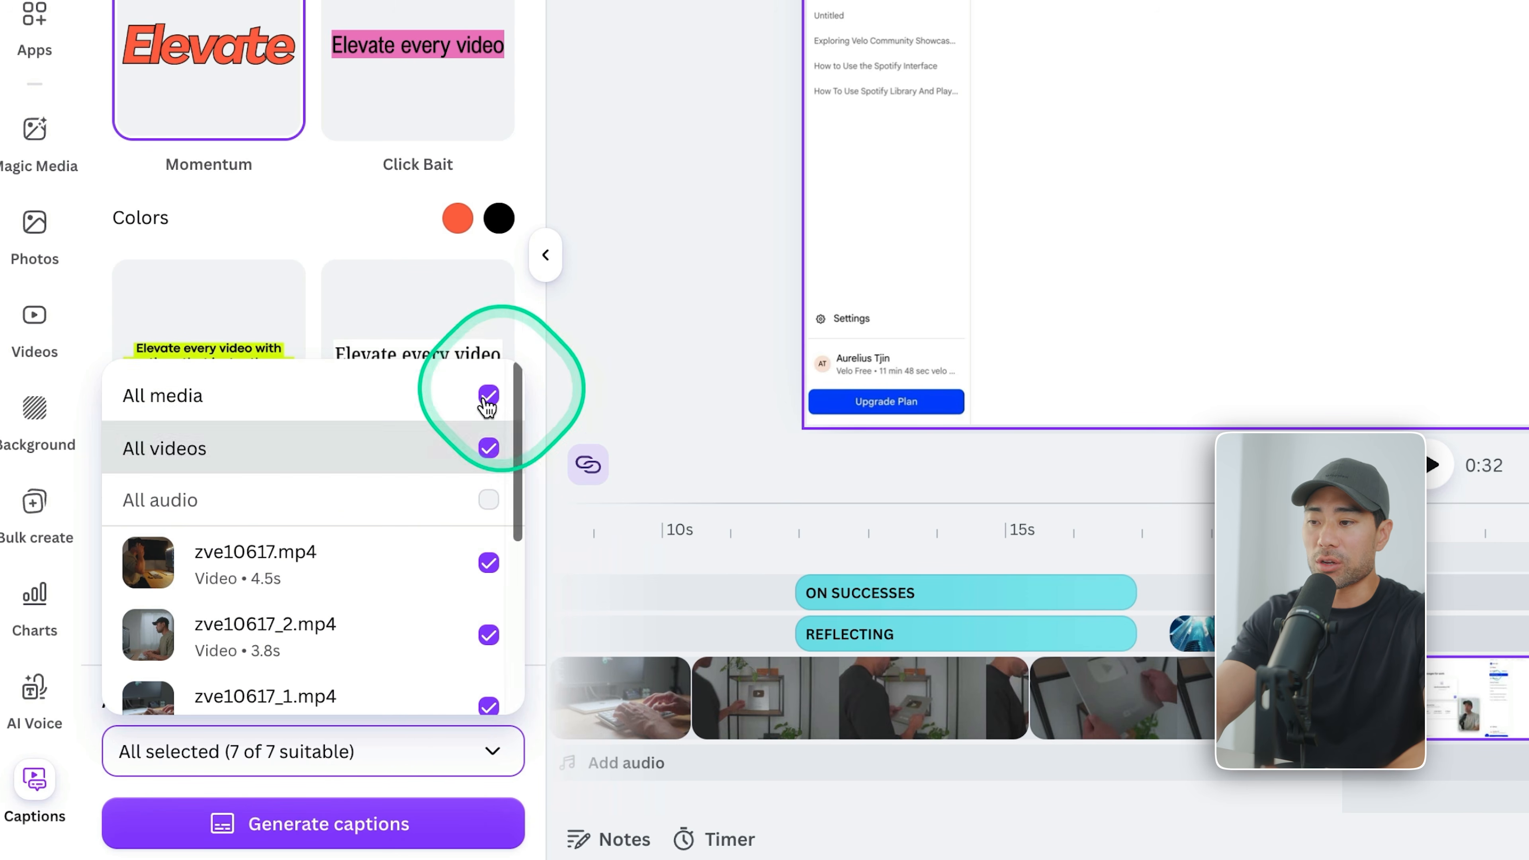
click(489, 397)
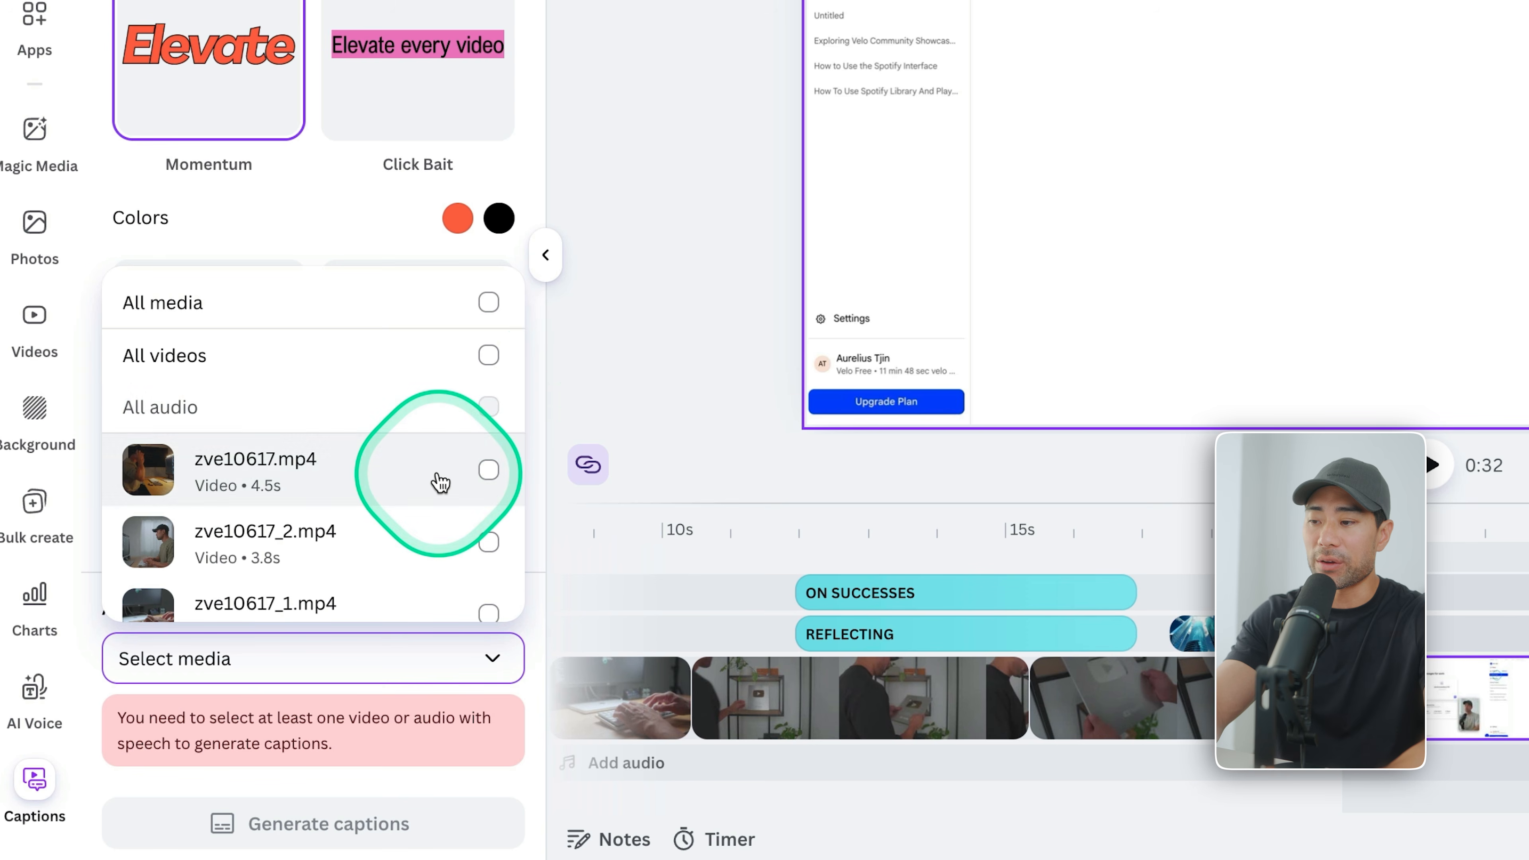
scroll(437, 479, down, 3)
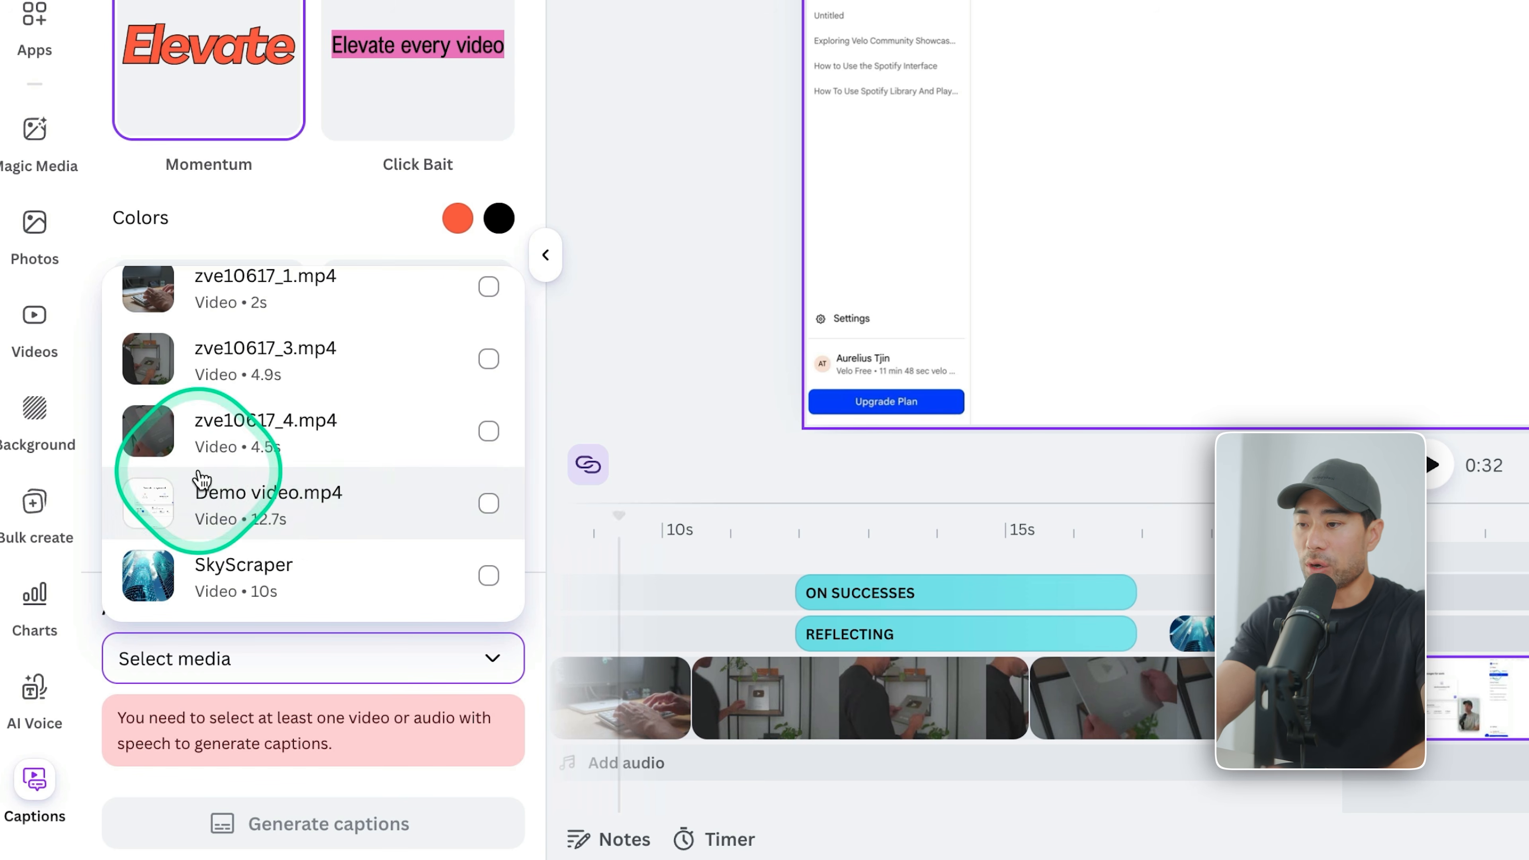
scroll(304, 497, up, 1)
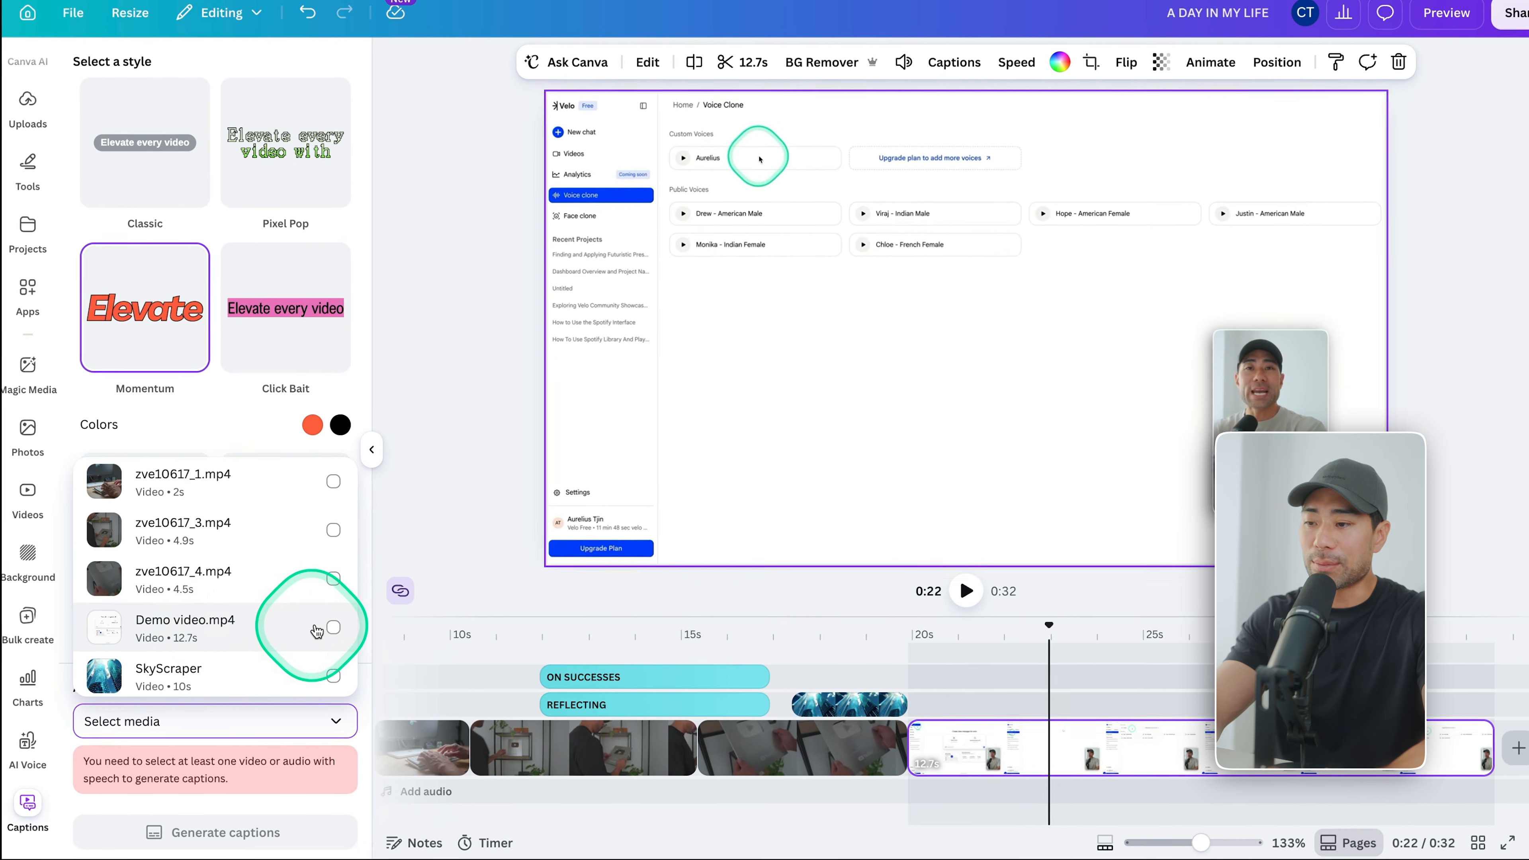
click(388, 587)
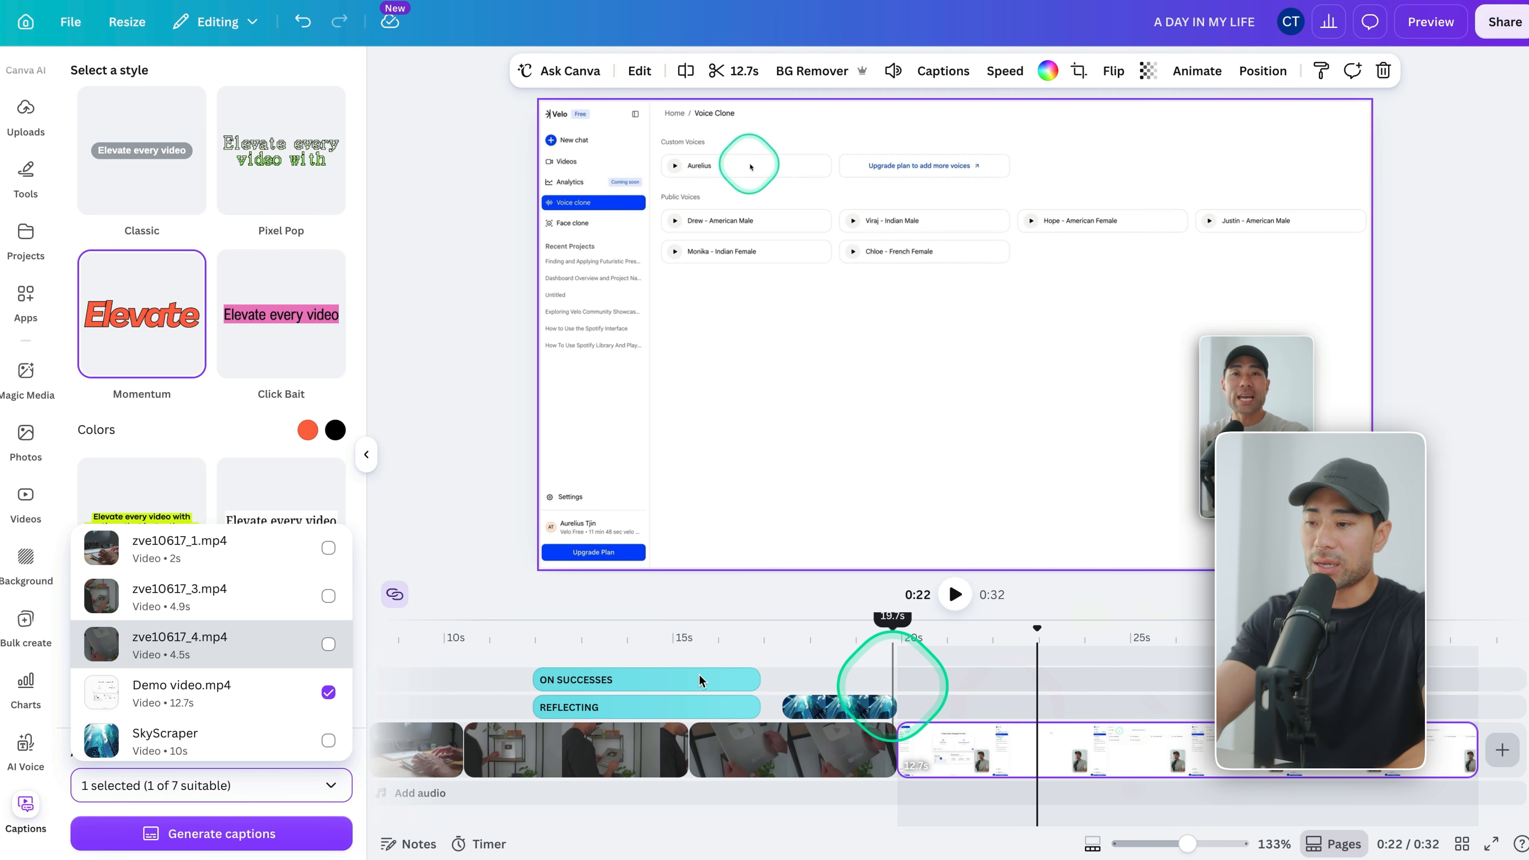
scroll(234, 718, down, 1)
click(238, 835)
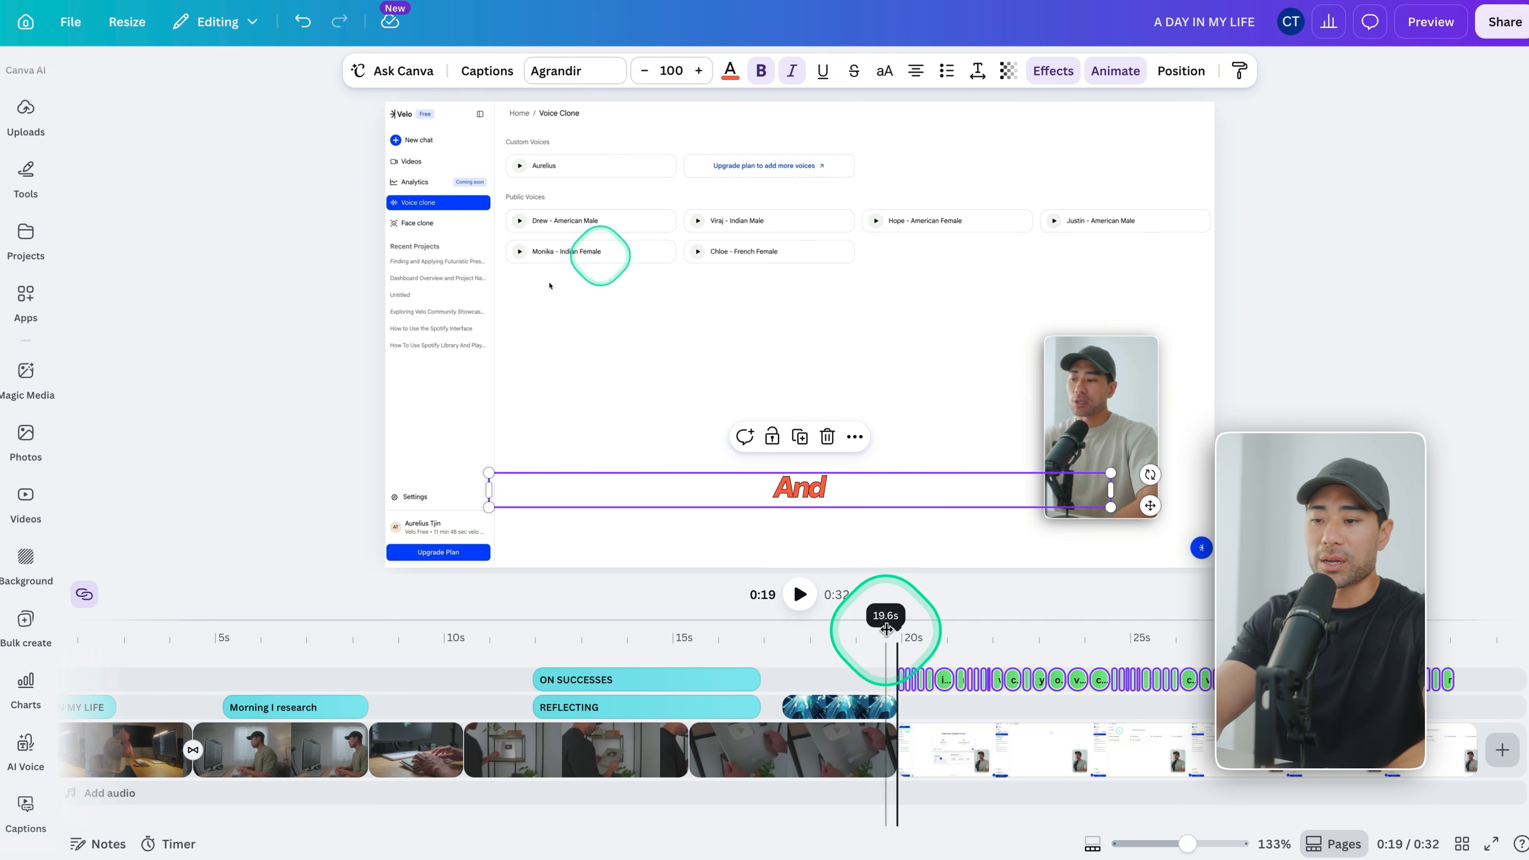
- Play the captioned demo clip from about 19.5 s to check the generated captions
click(882, 642)
key(space)
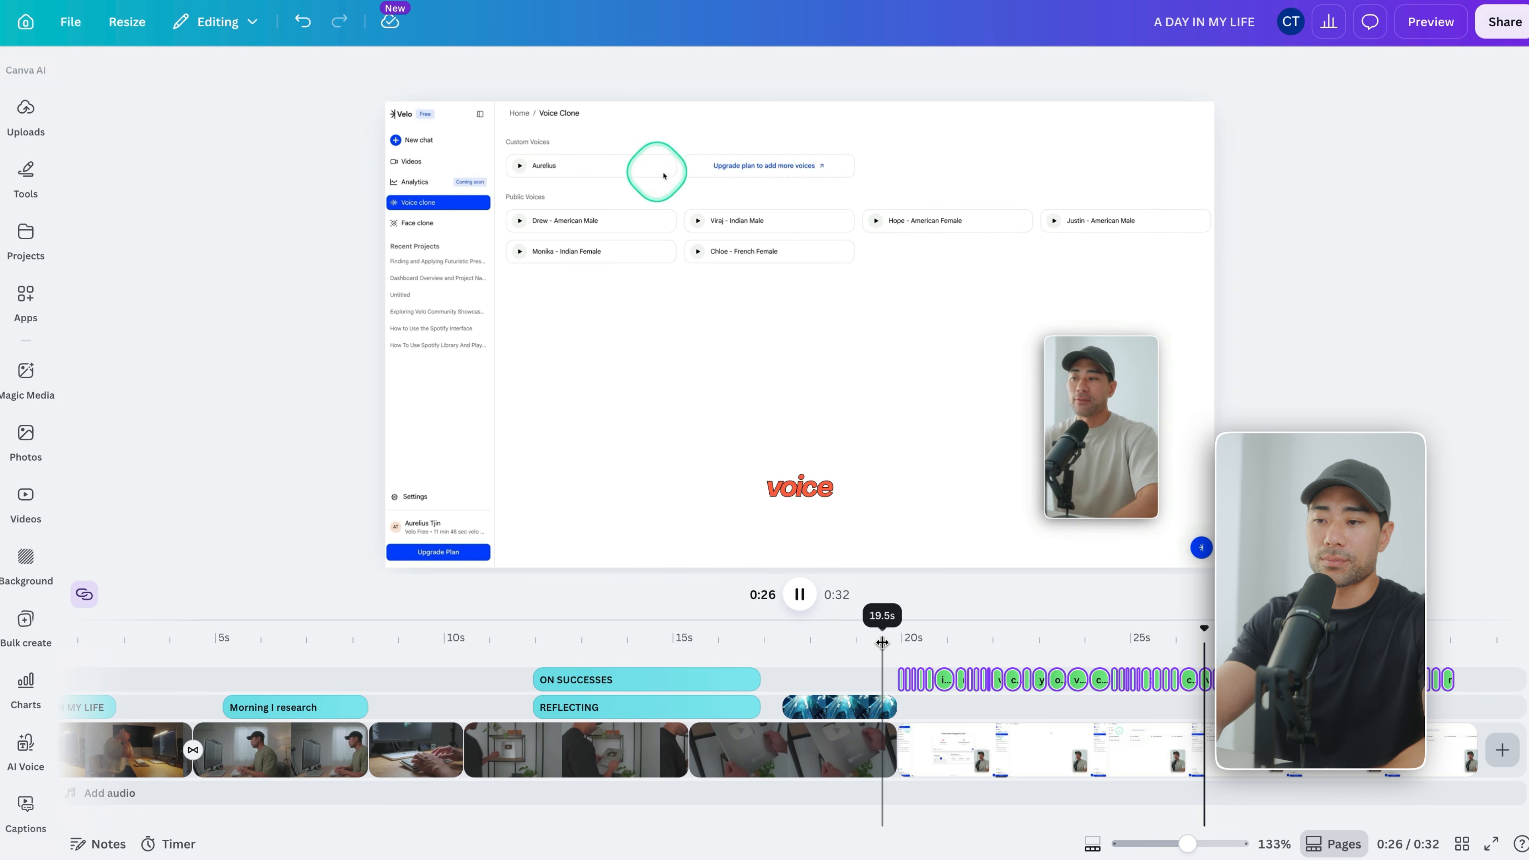
key(space)
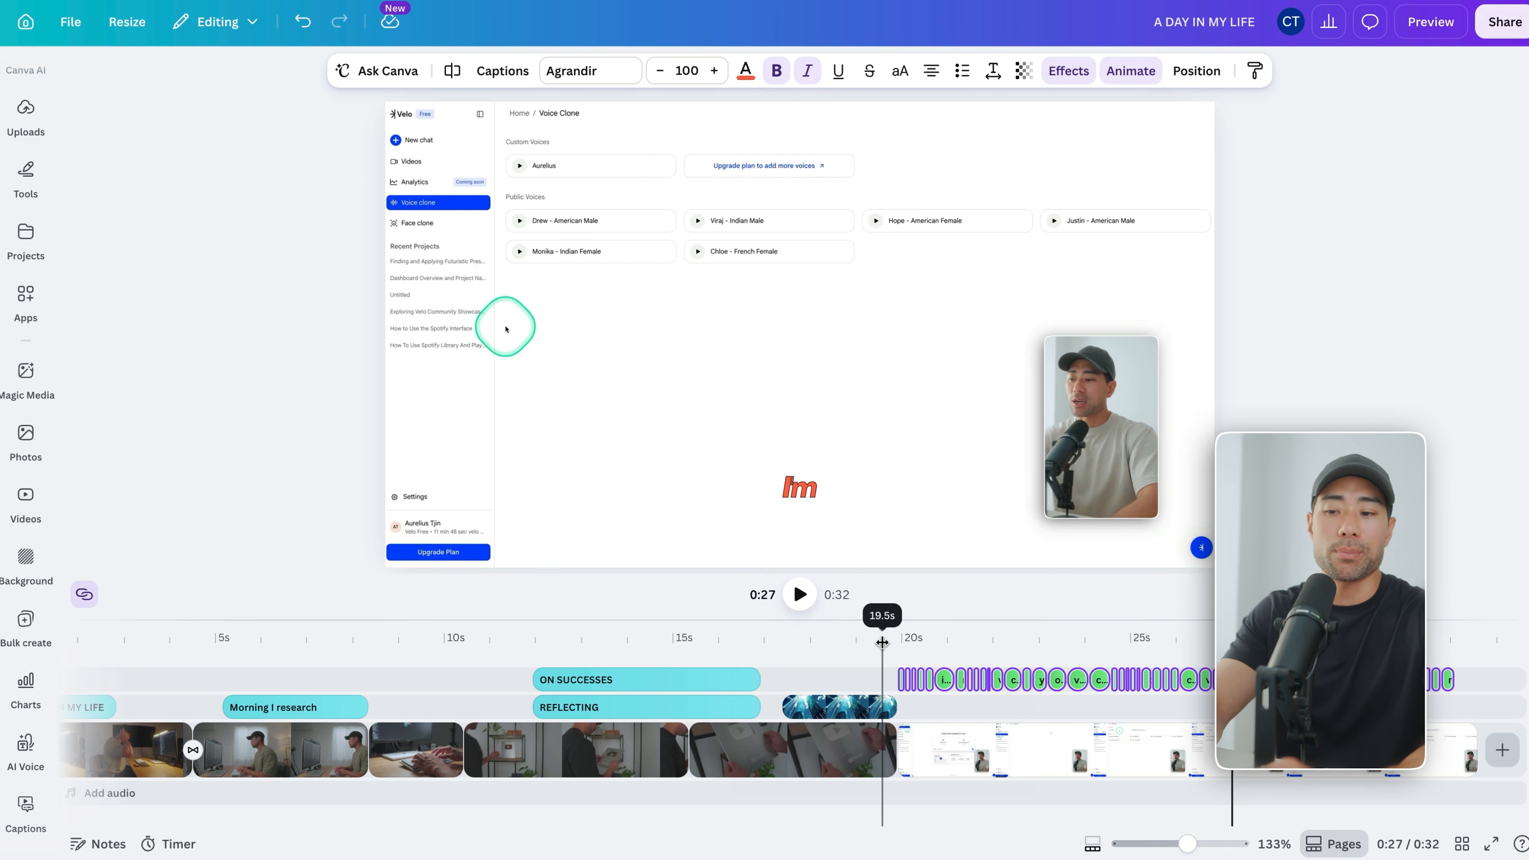
- Open AI Voice and select the Richard voice for English (United States)
click(25, 743)
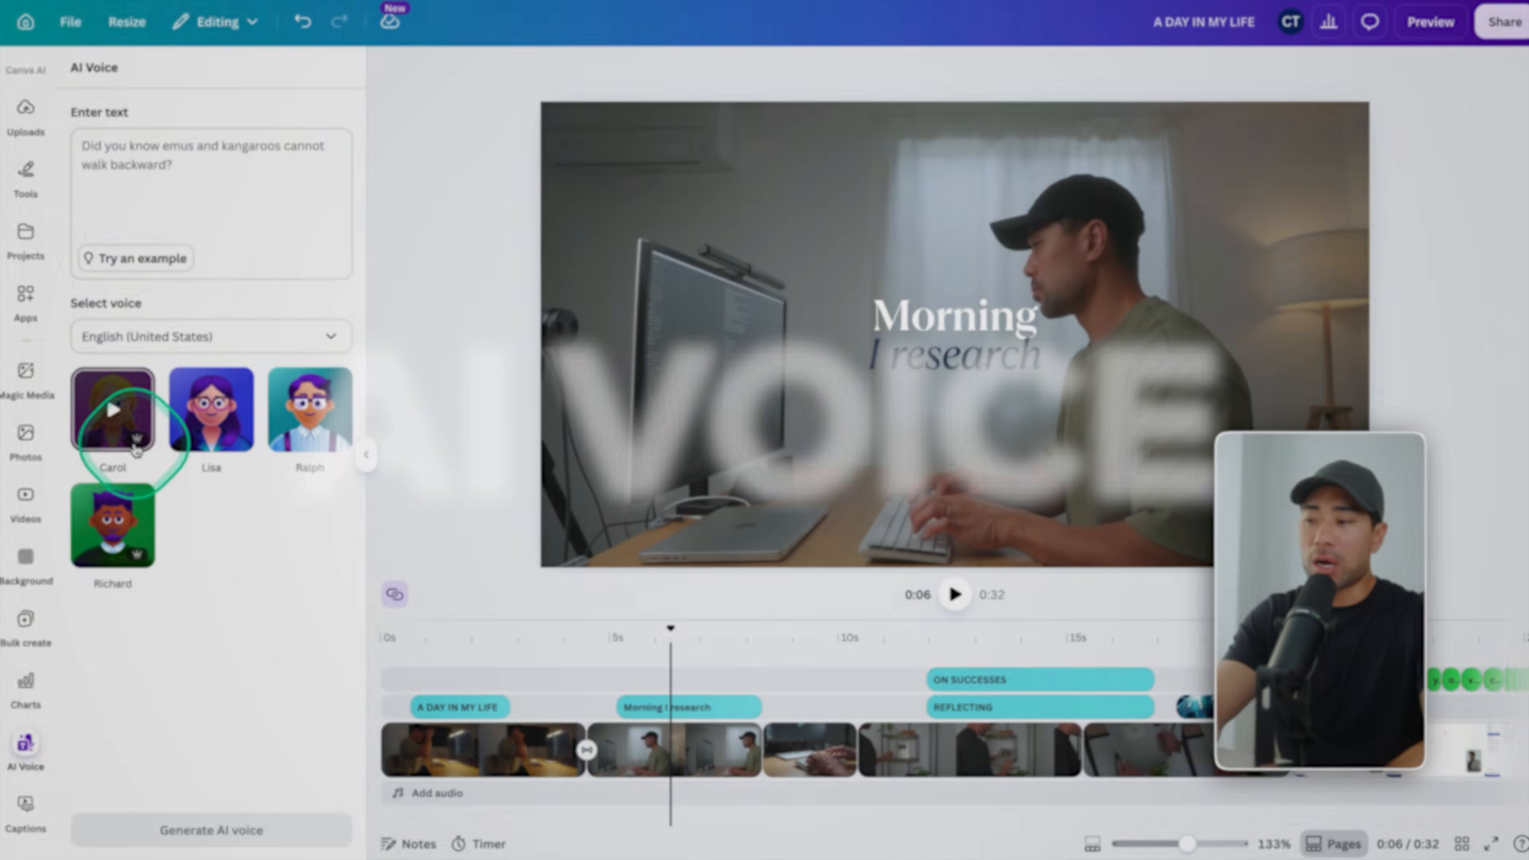
click(305, 421)
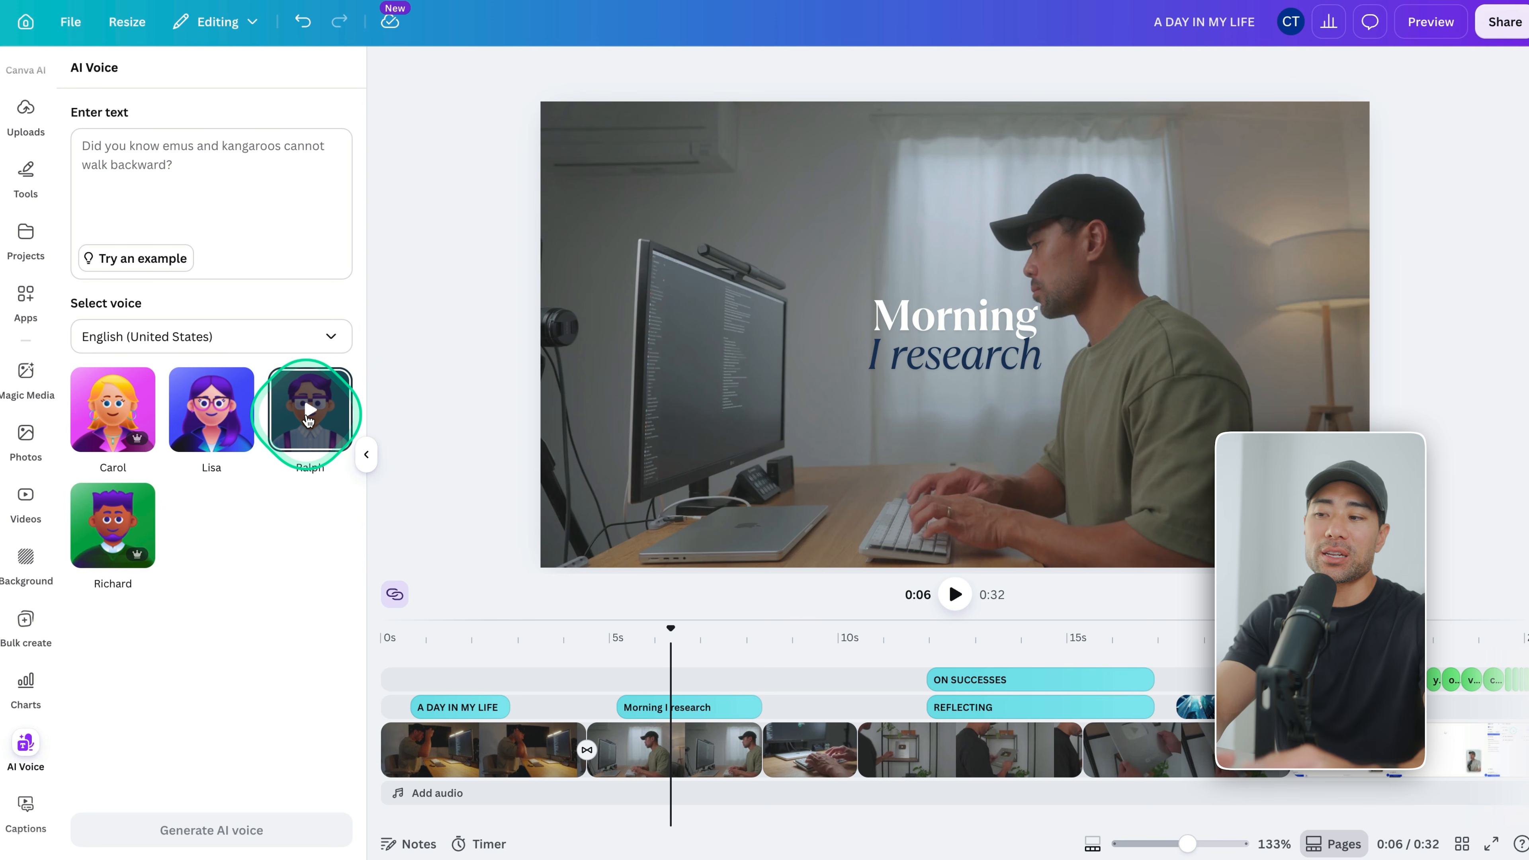
click(117, 566)
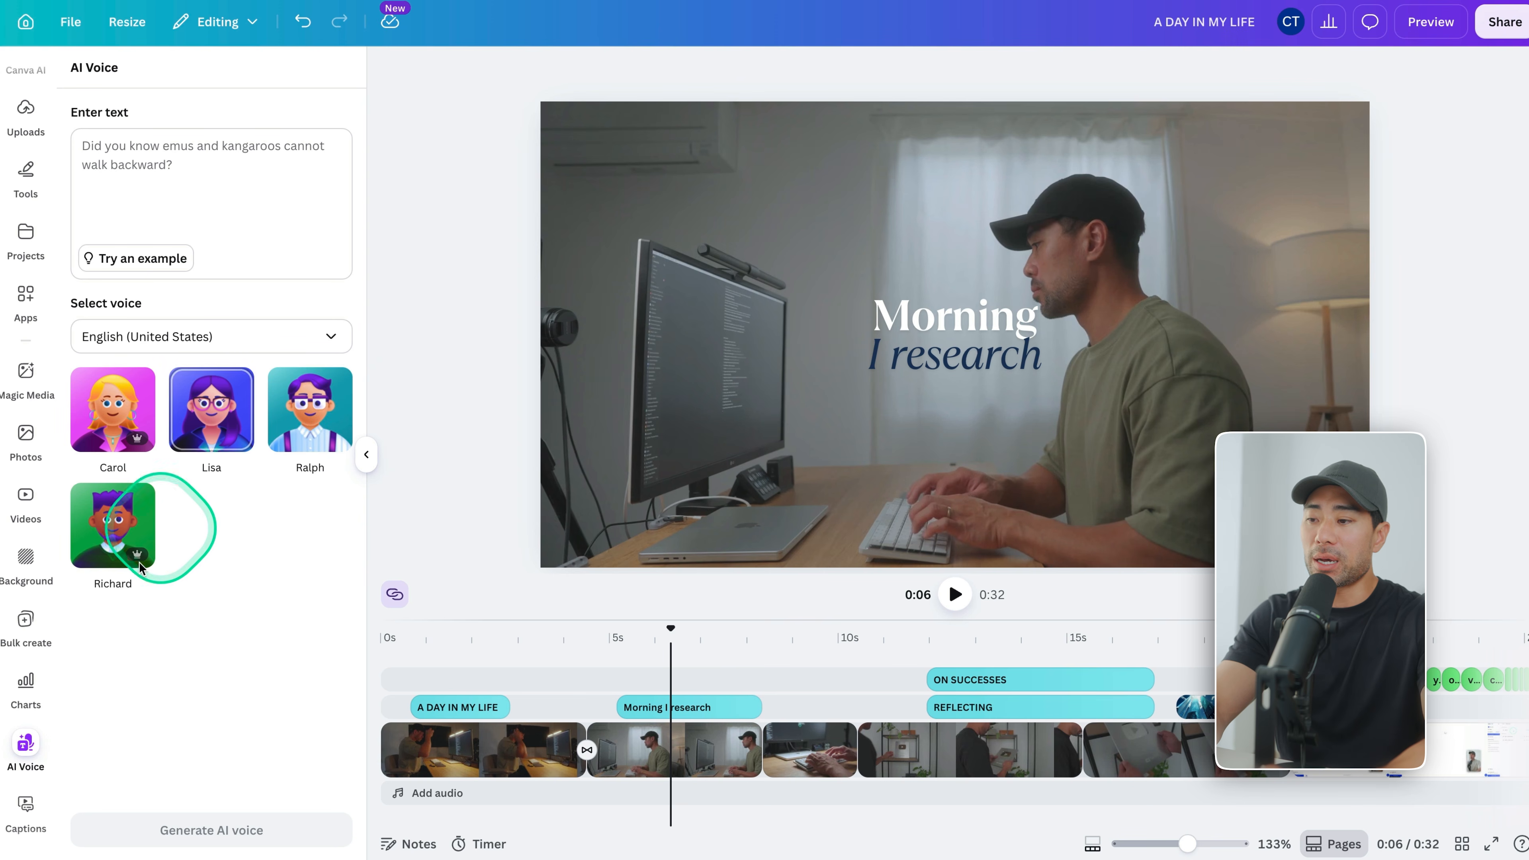
click(114, 527)
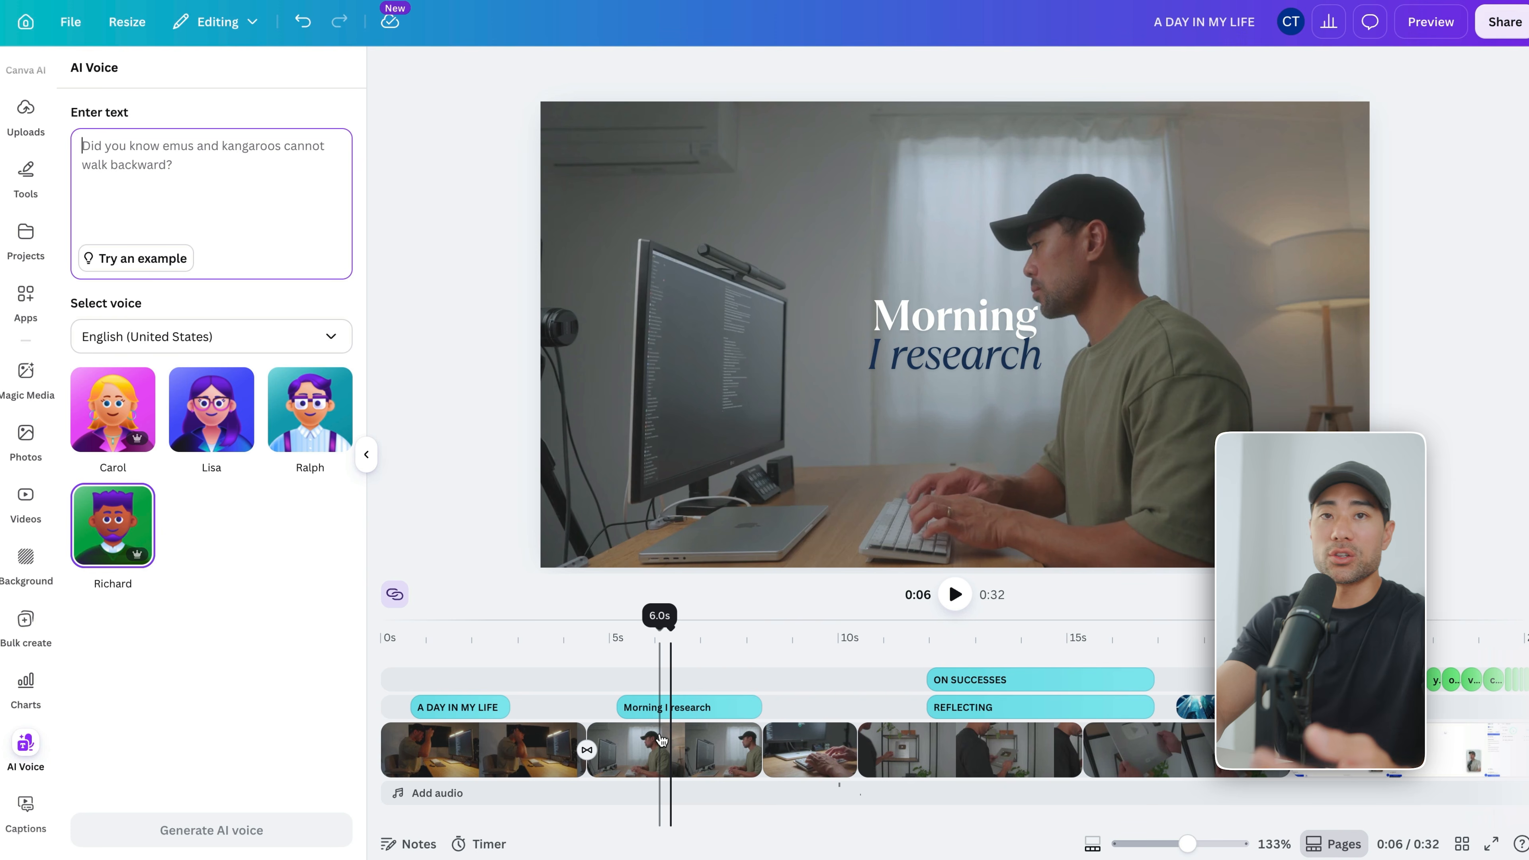
- Add a basic circle shape above the computer monitor in the "Morning I research" scene
scroll(27, 541, up, 5)
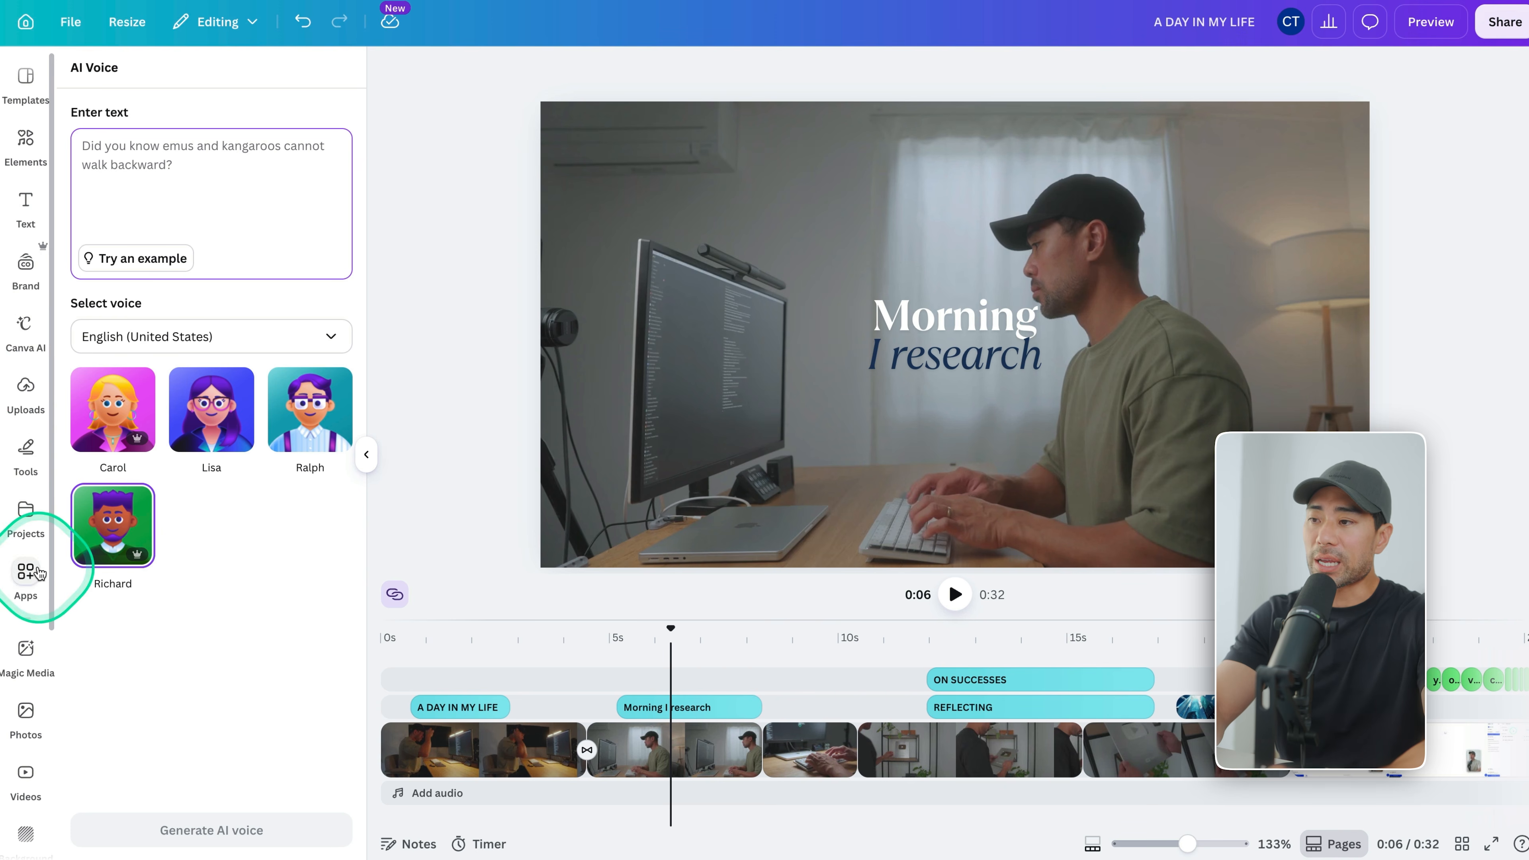
click(21, 138)
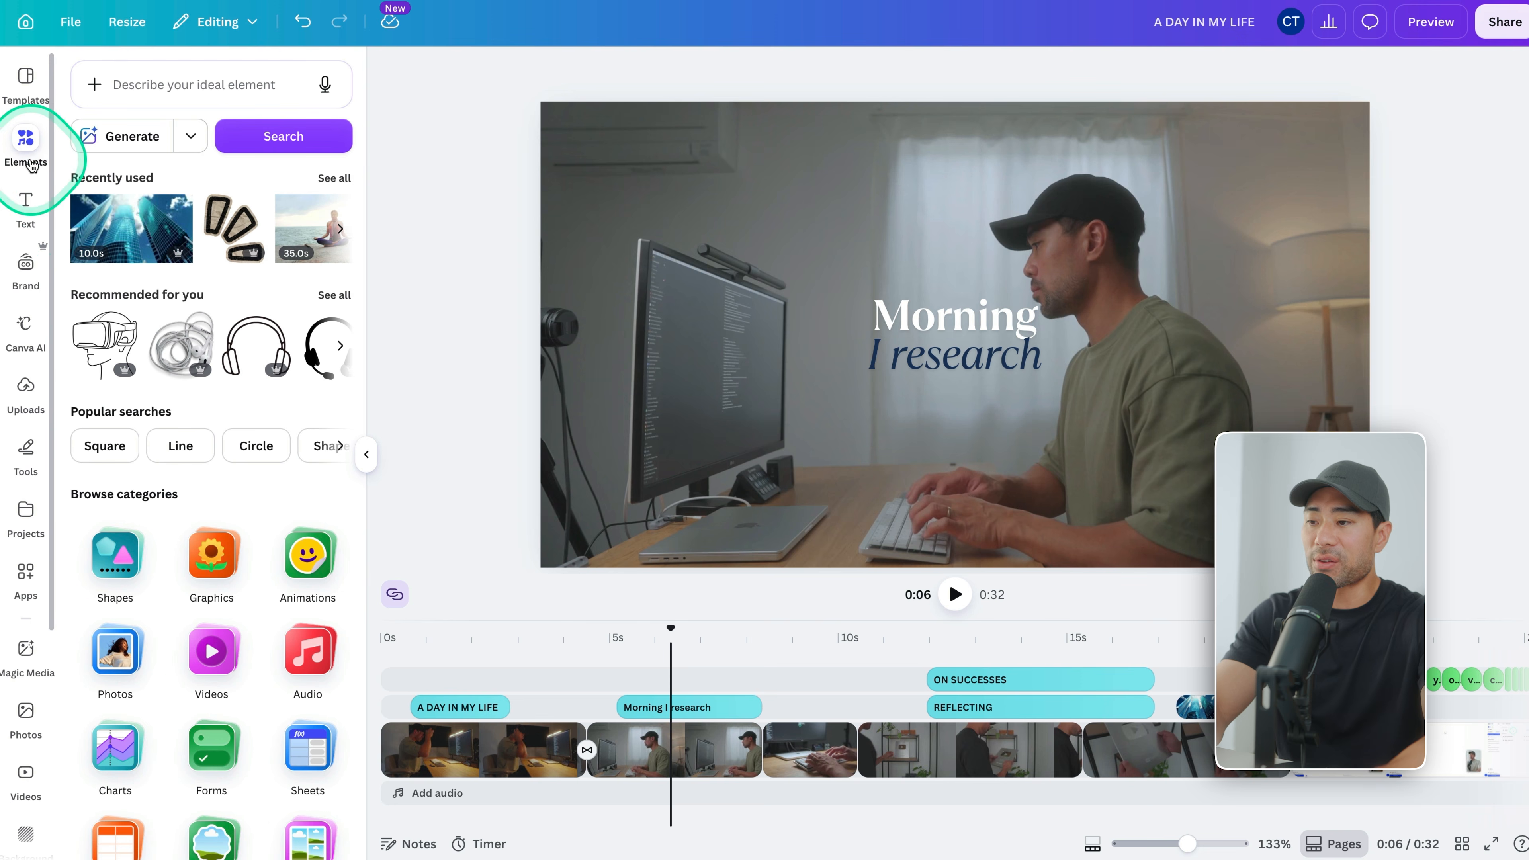
click(122, 560)
click(215, 435)
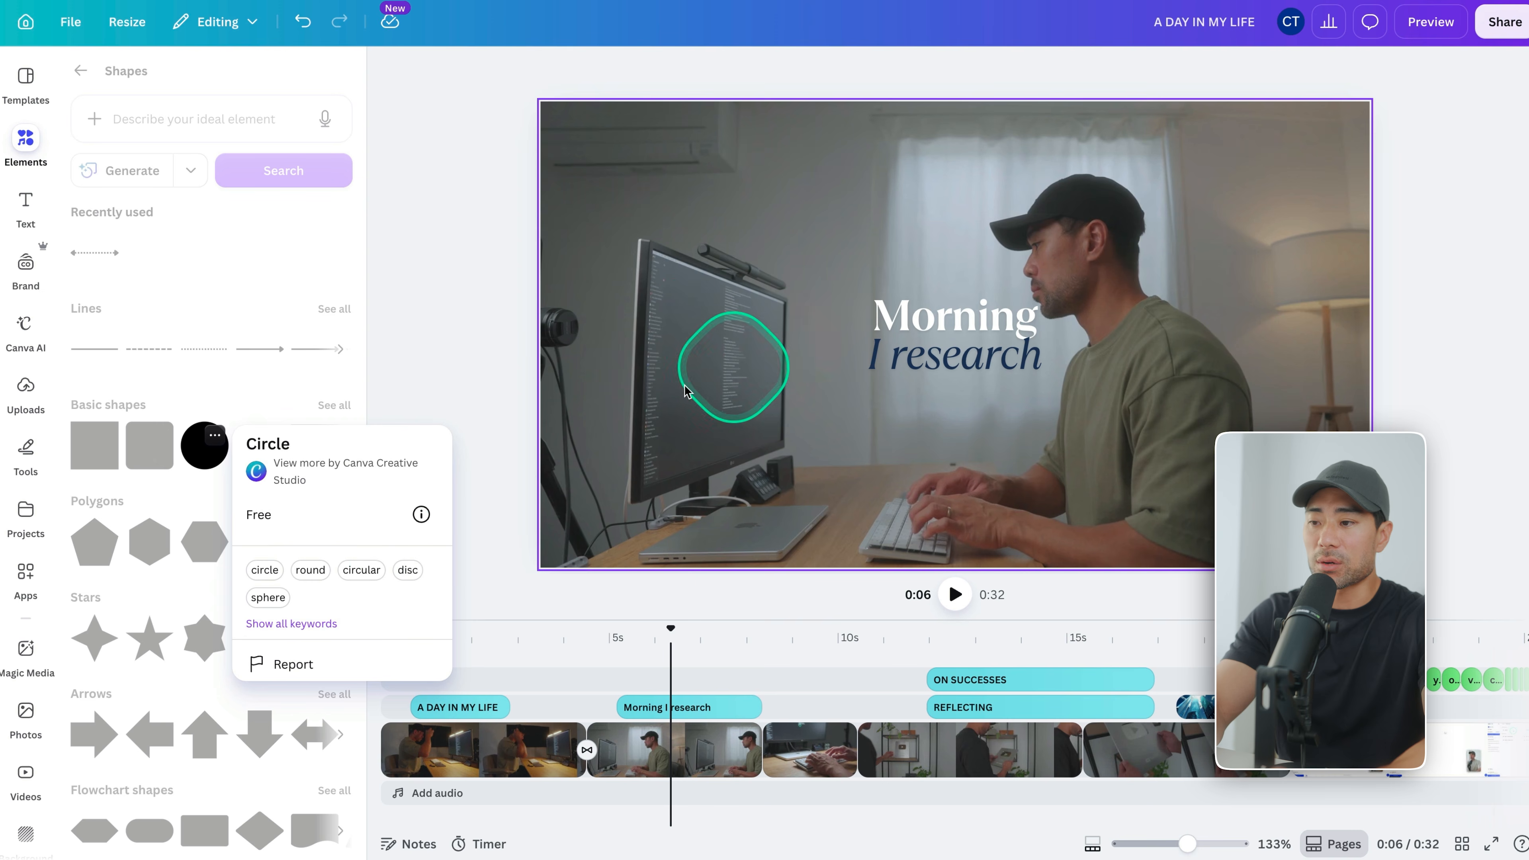
drag(218, 457, 648, 202)
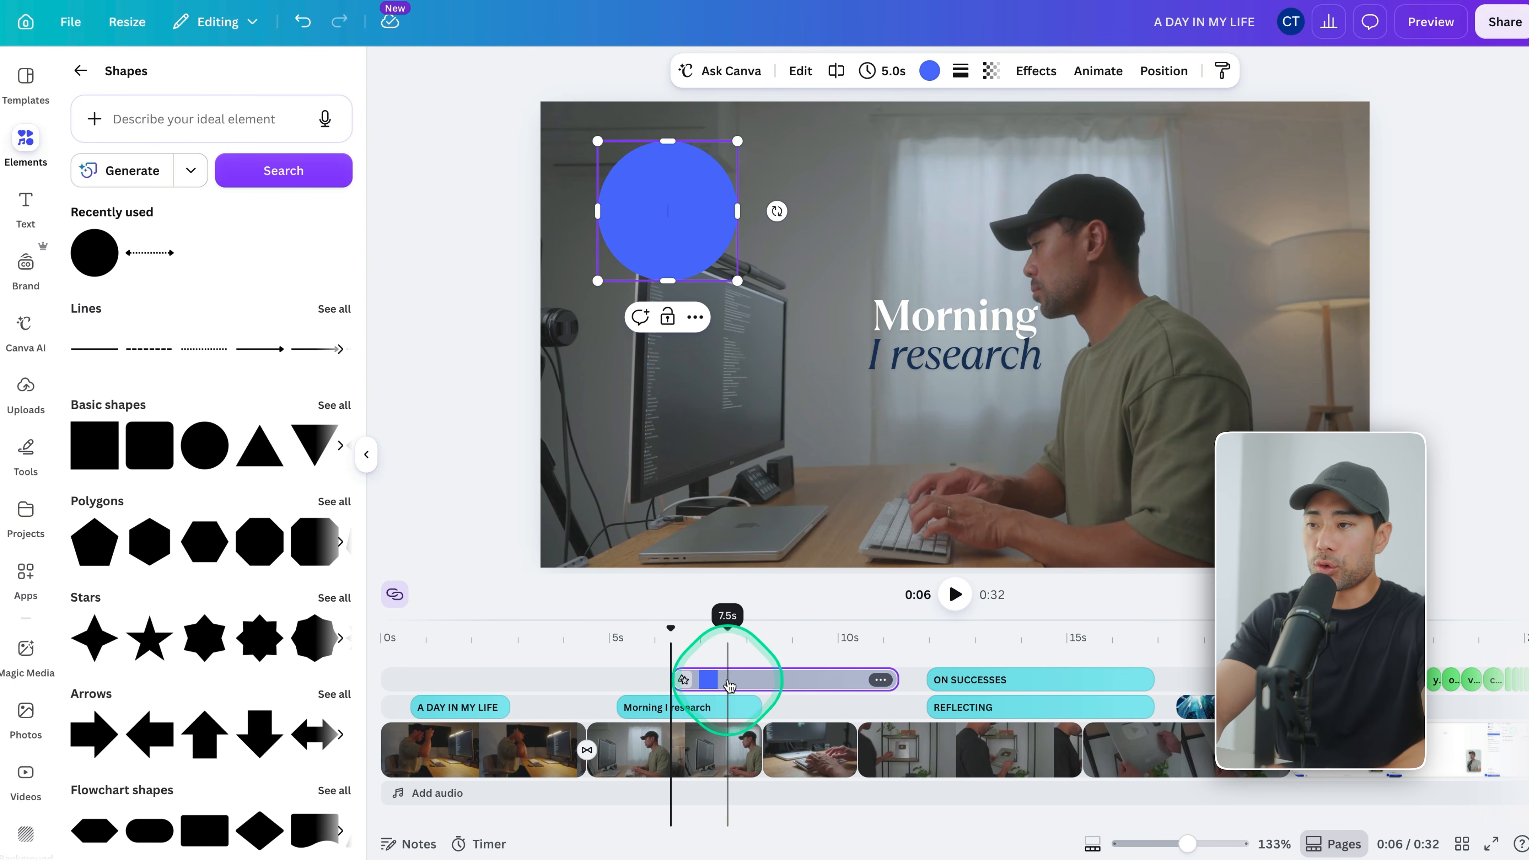
- Add the animated head from the Word animations and place it in the upper right of the "Morning I research" scene
click(80, 70)
scroll(114, 620, down, 1)
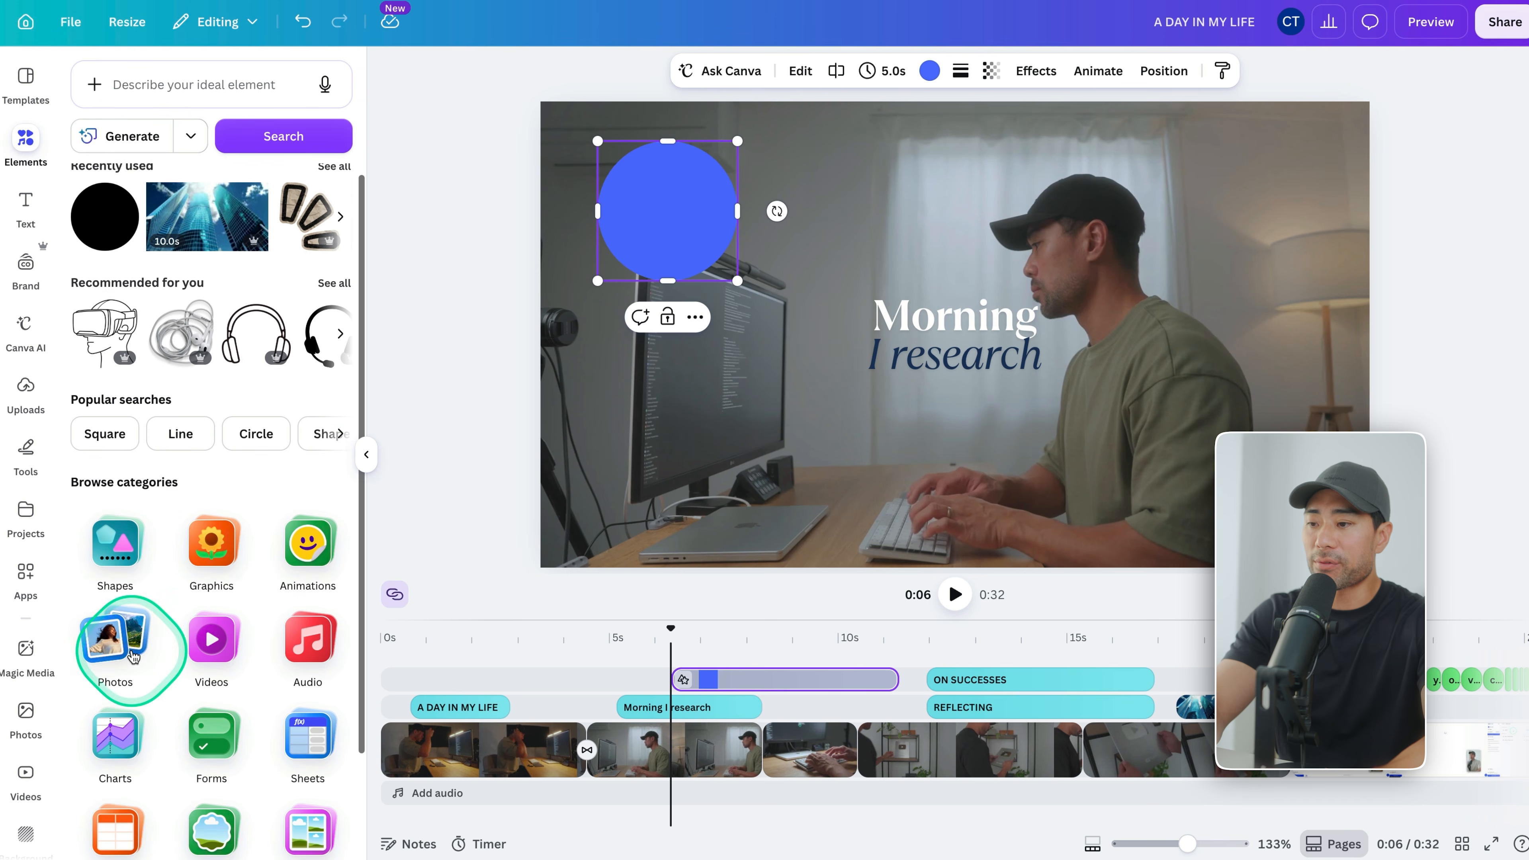
click(310, 489)
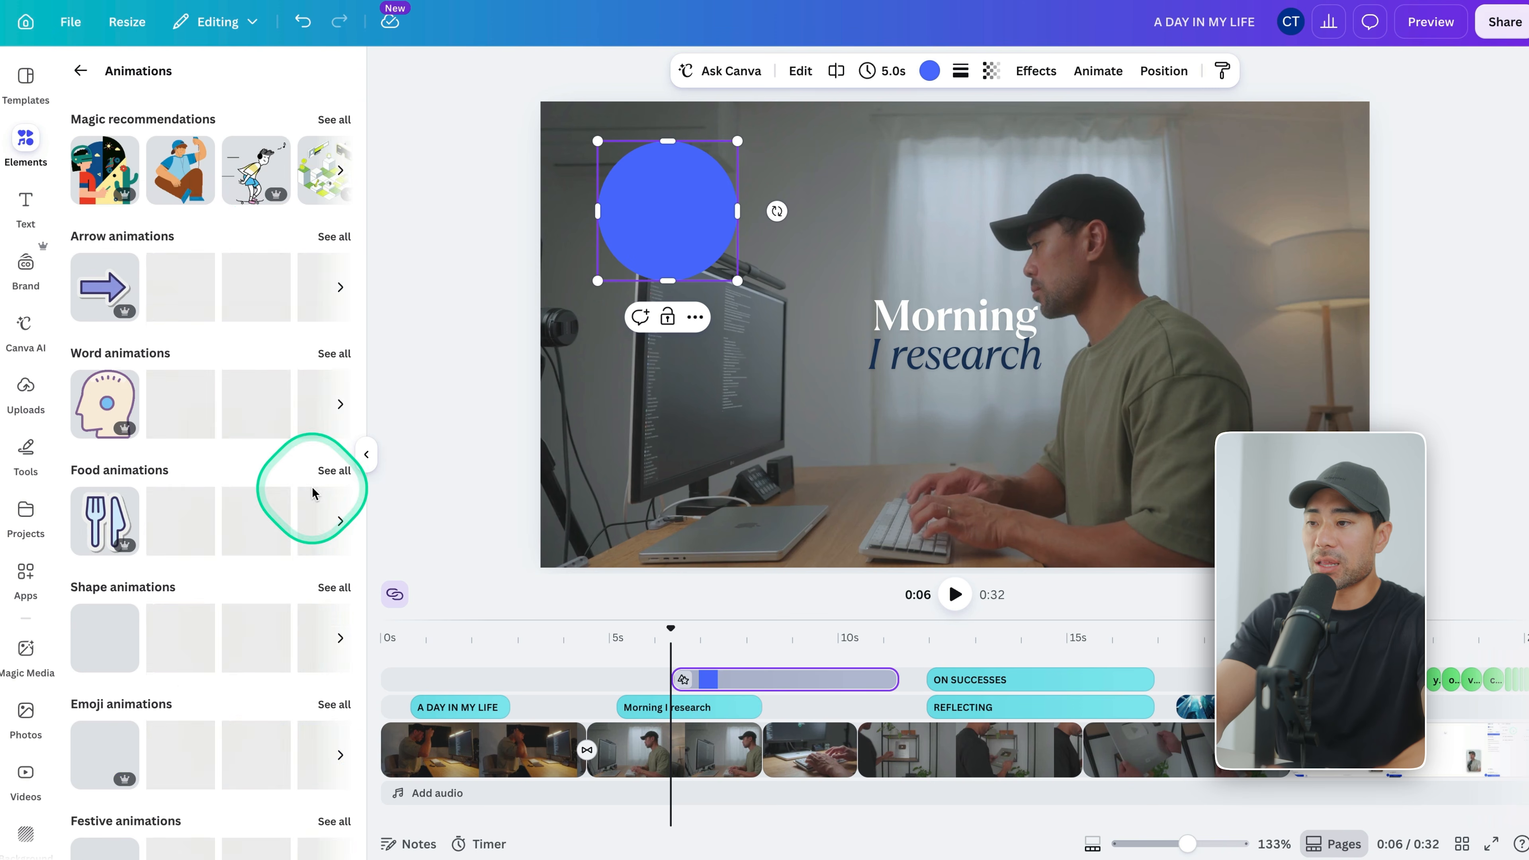
click(107, 402)
drag(1142, 150, 1293, 222)
click(766, 418)
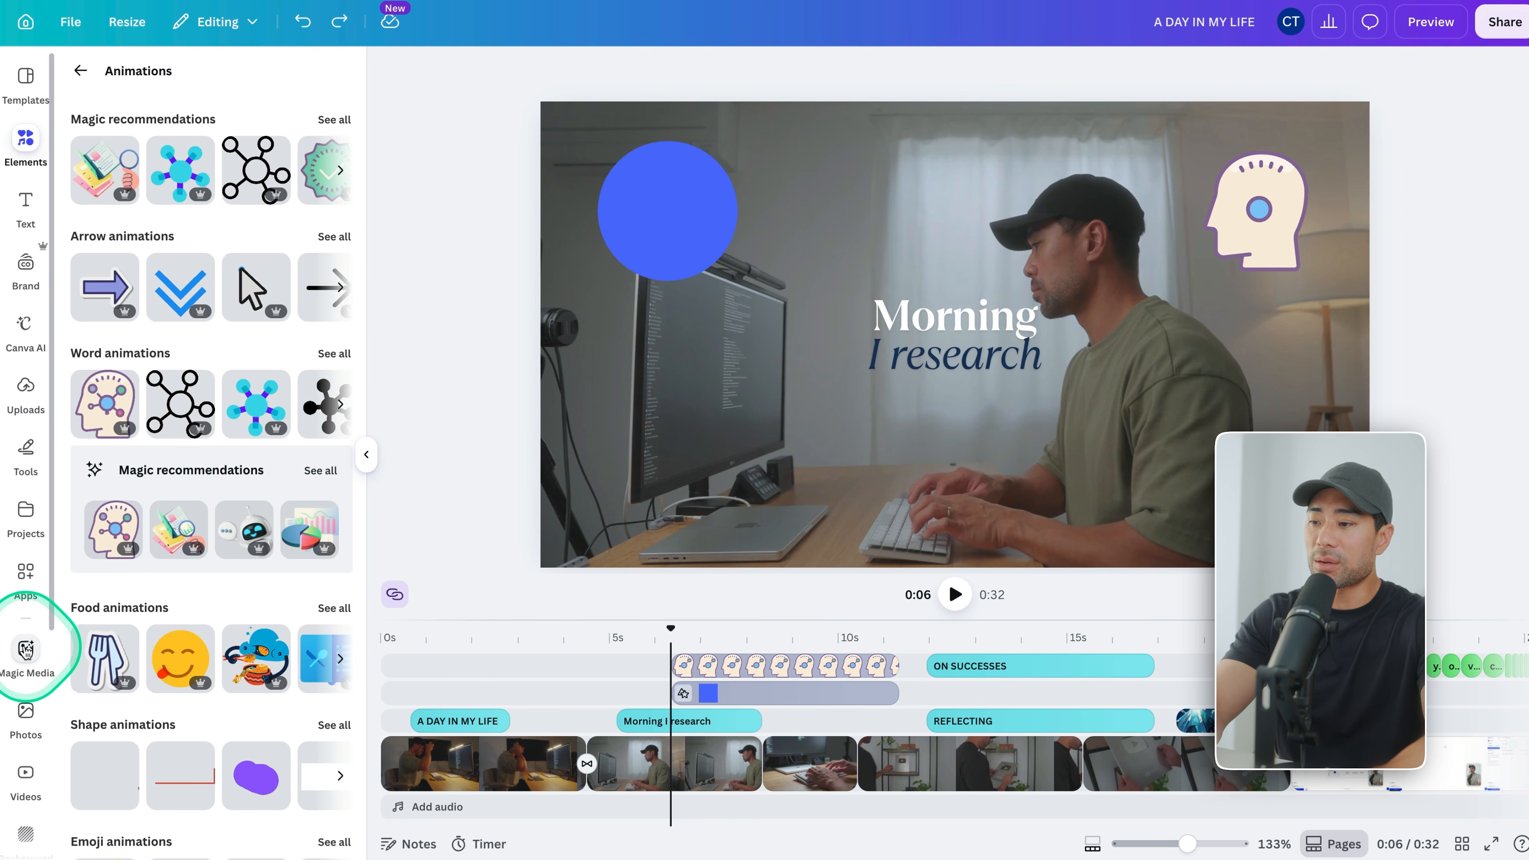
- Open Magic Media and look at its image and video generation options
click(27, 651)
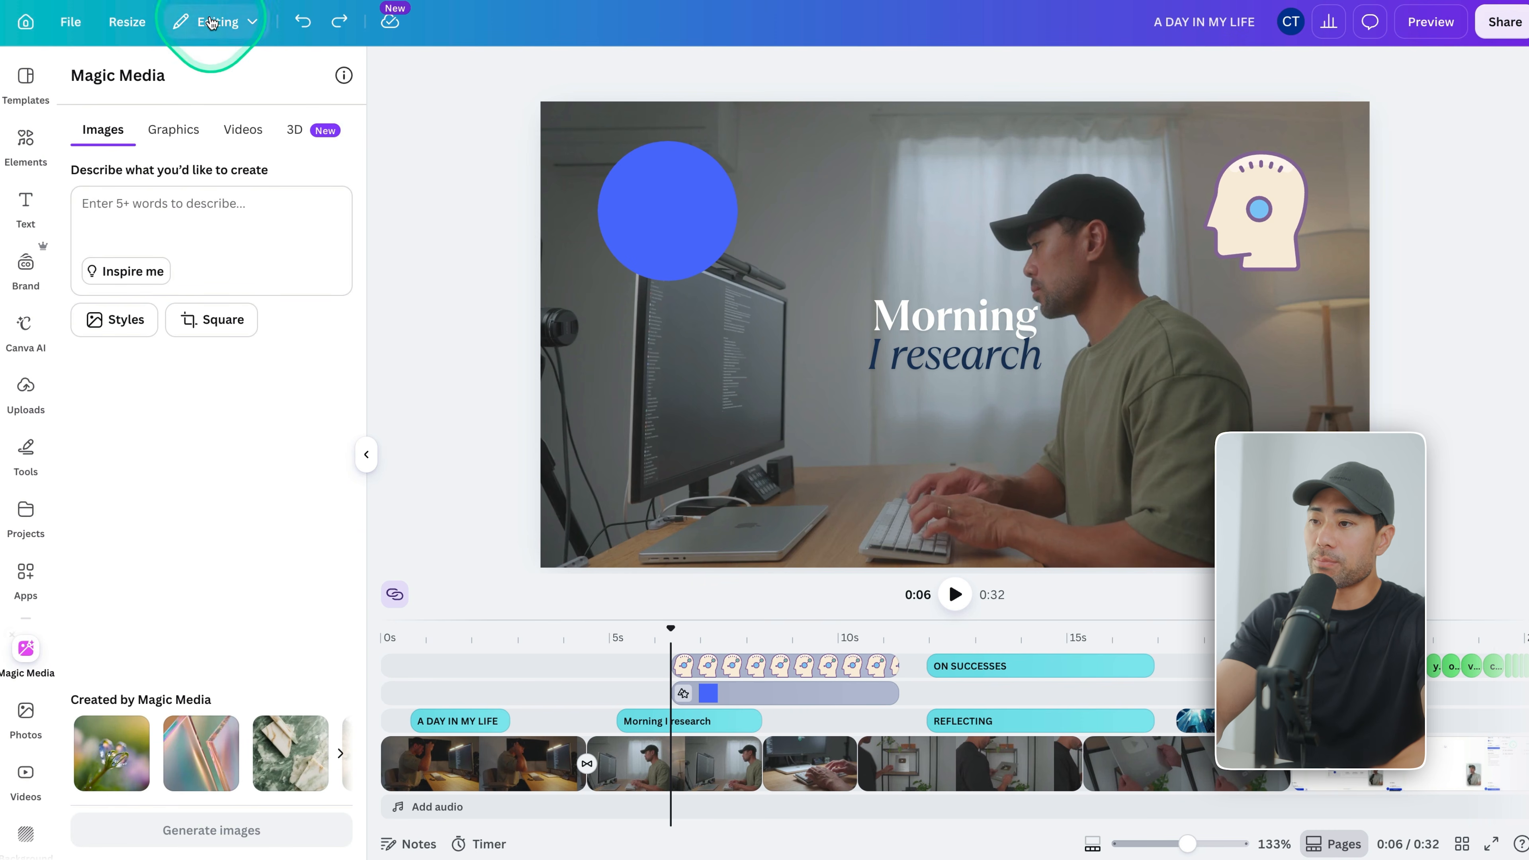
click(200, 217)
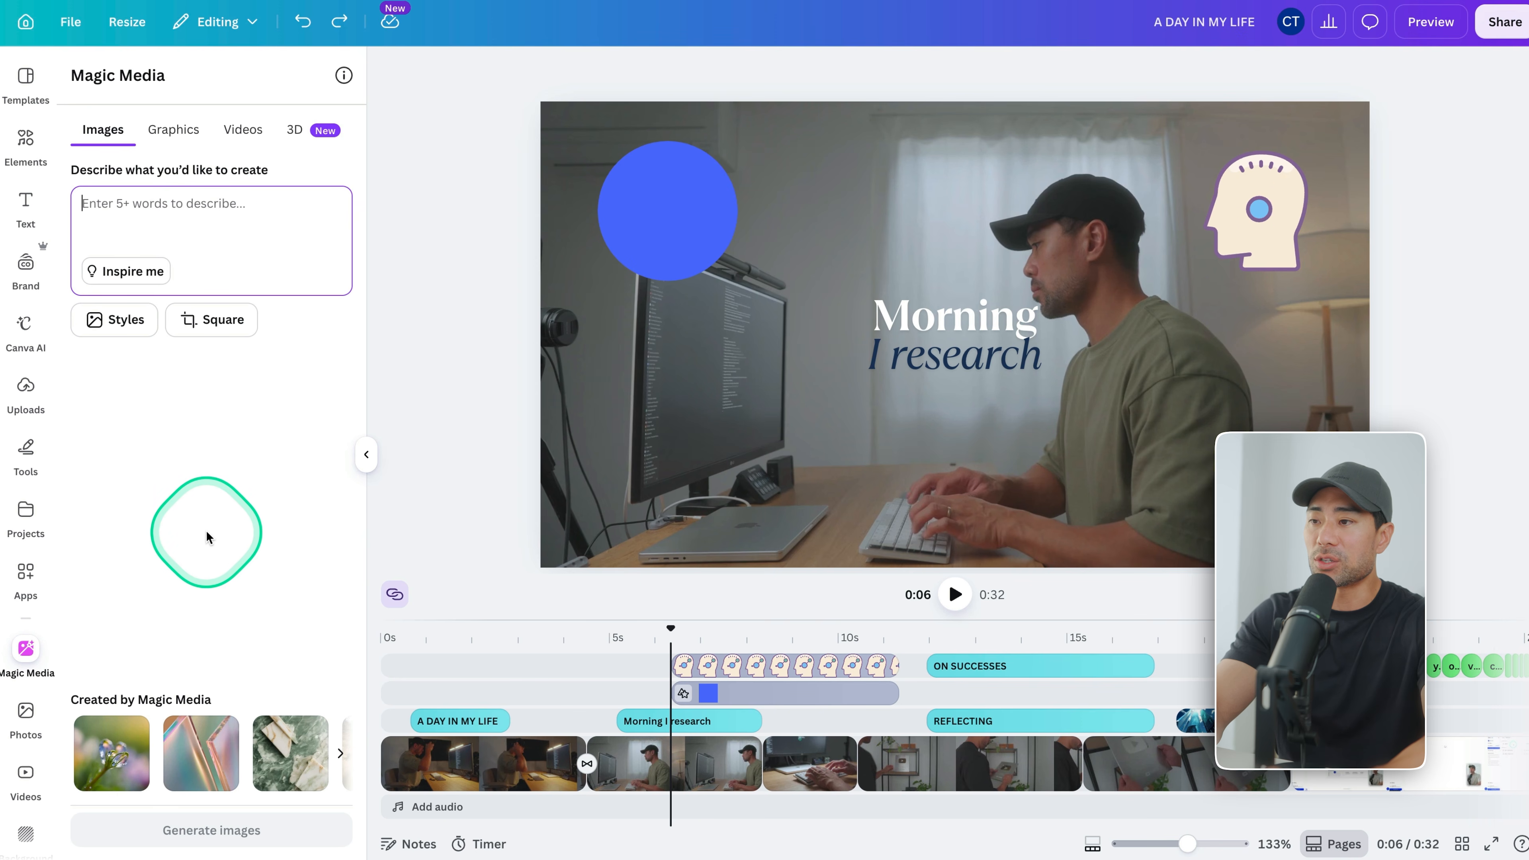
click(245, 133)
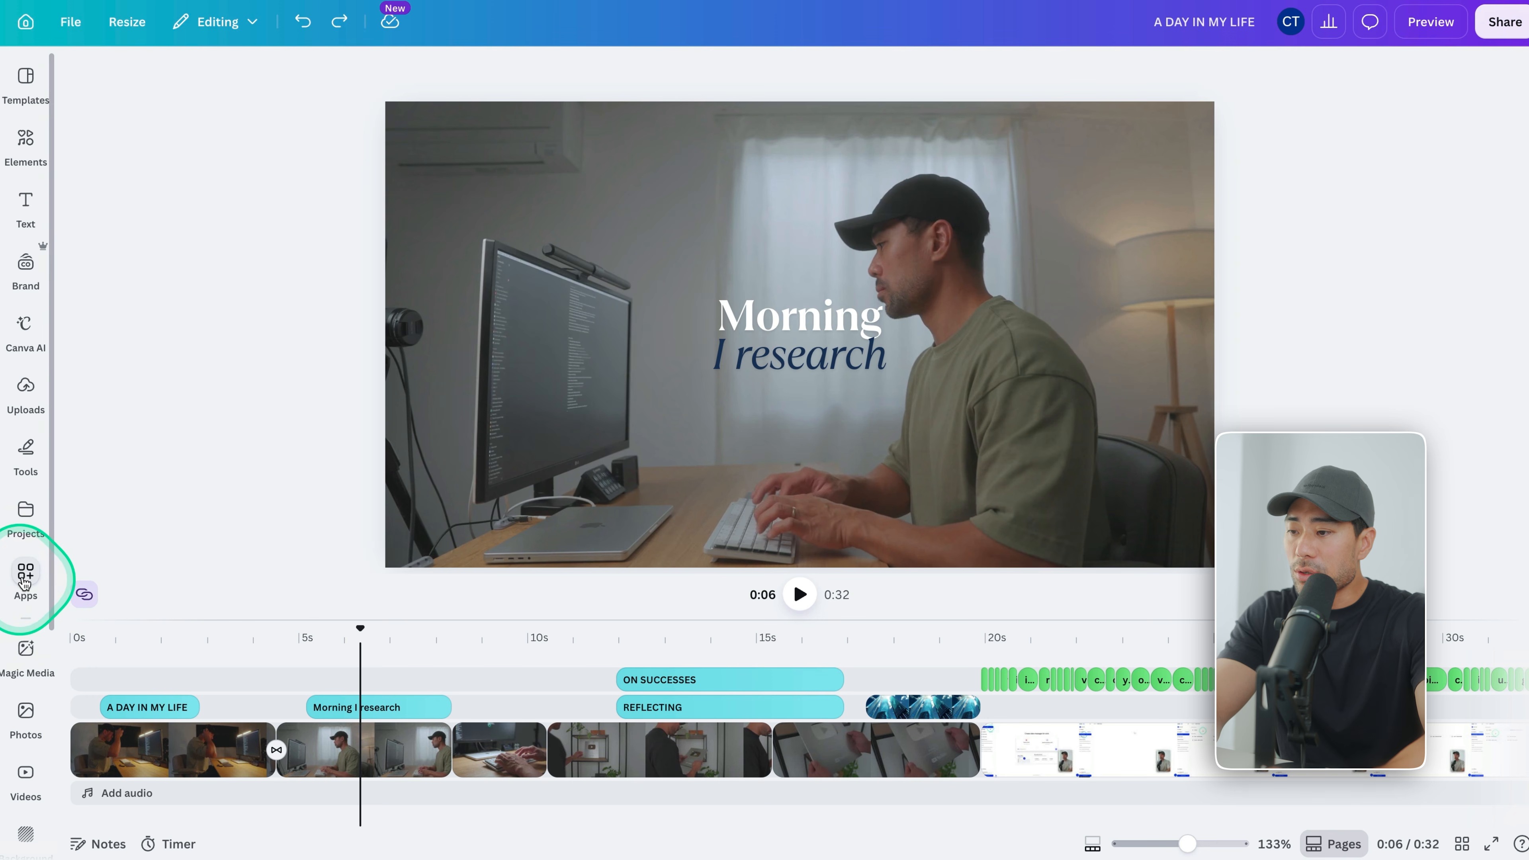
- Open the Audio library from the Canva apps and look at its AI voice generator
scroll(25, 579, down, 5)
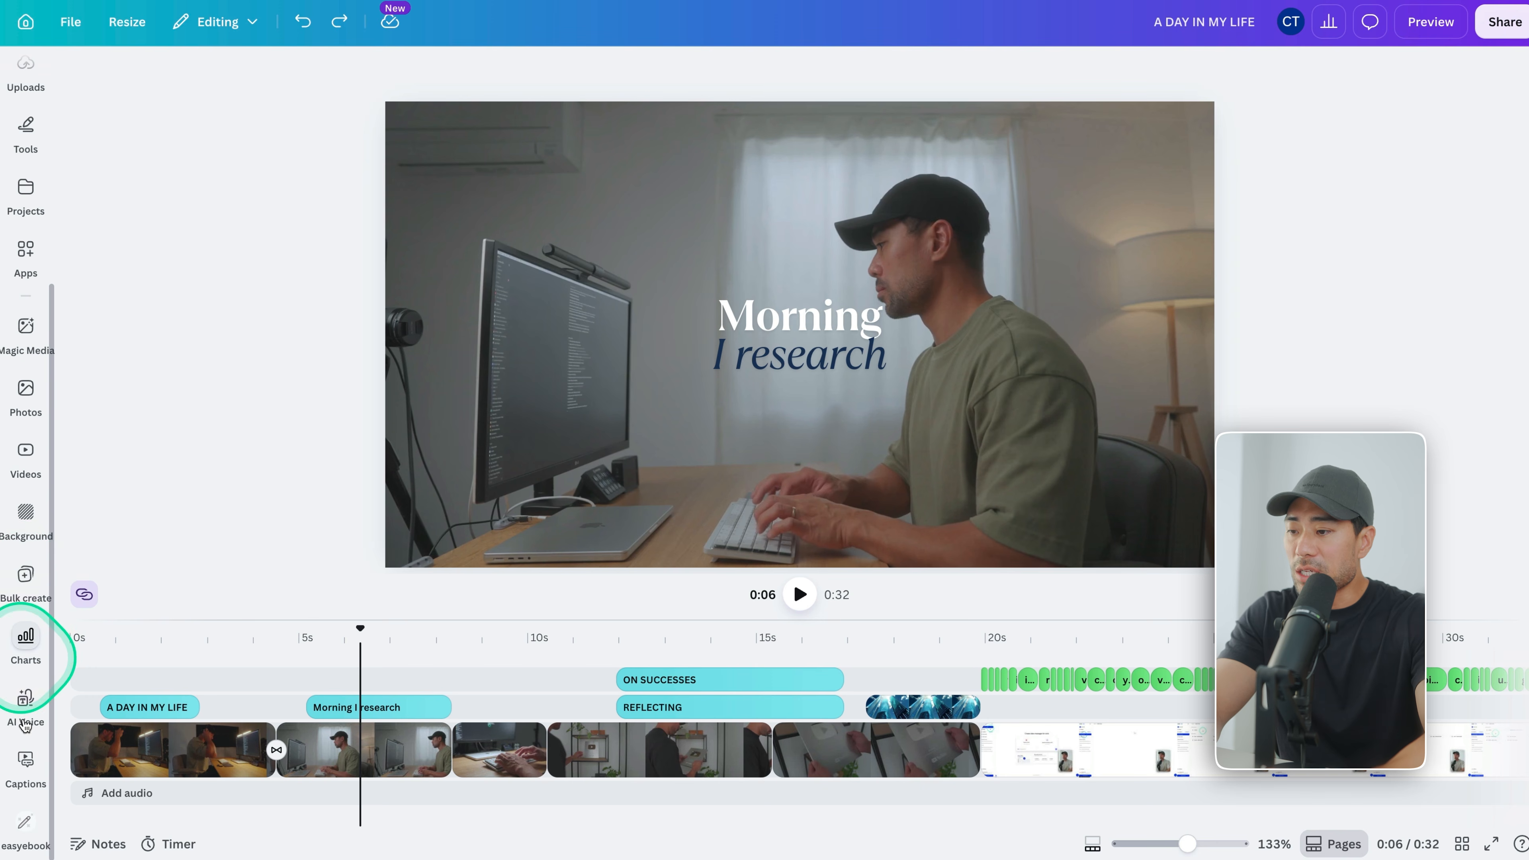
scroll(24, 610, up, 5)
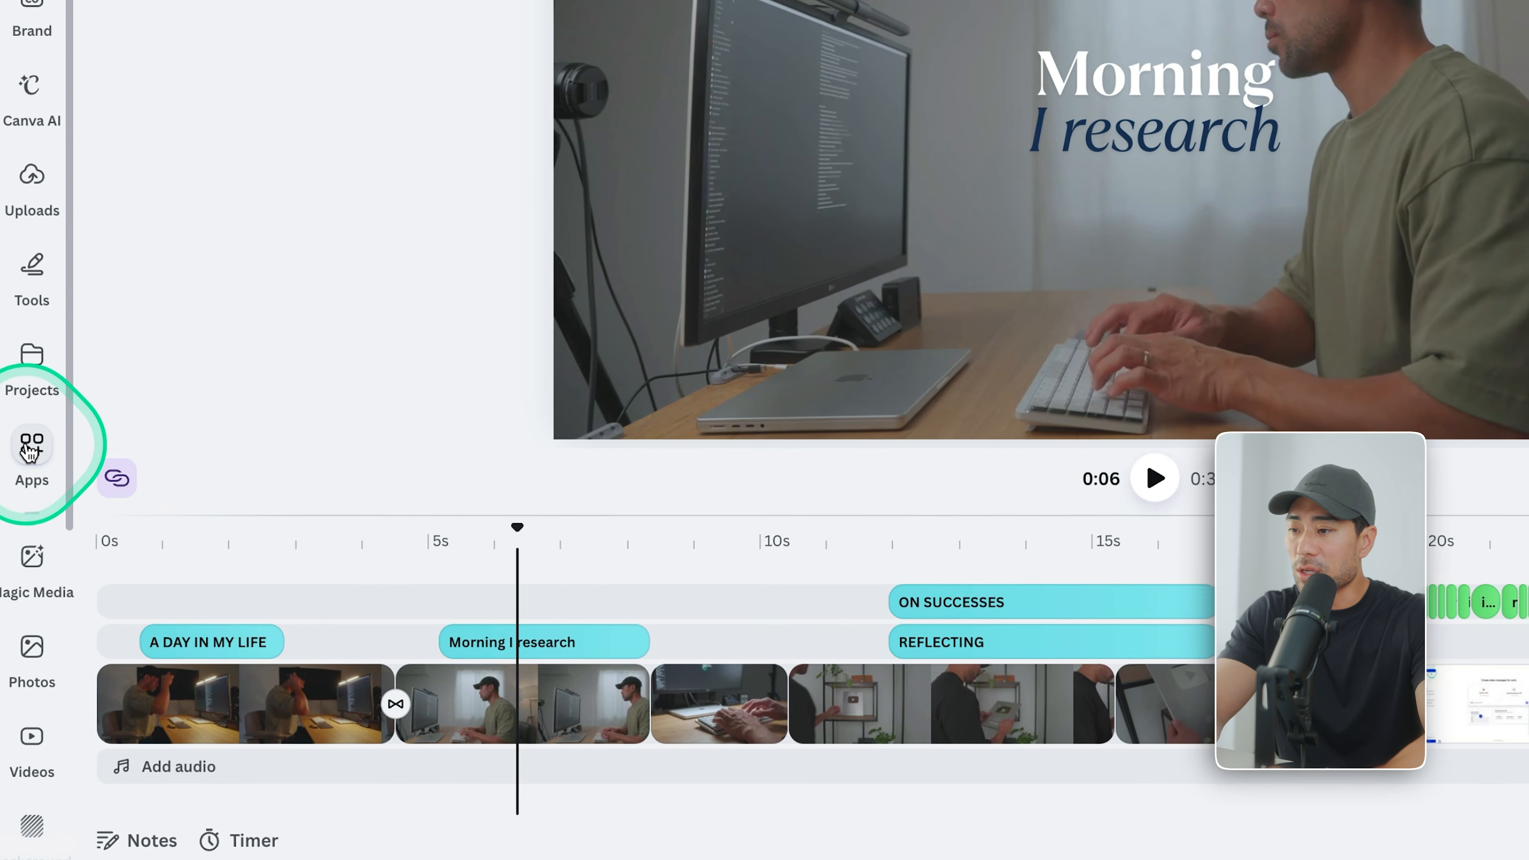
click(28, 451)
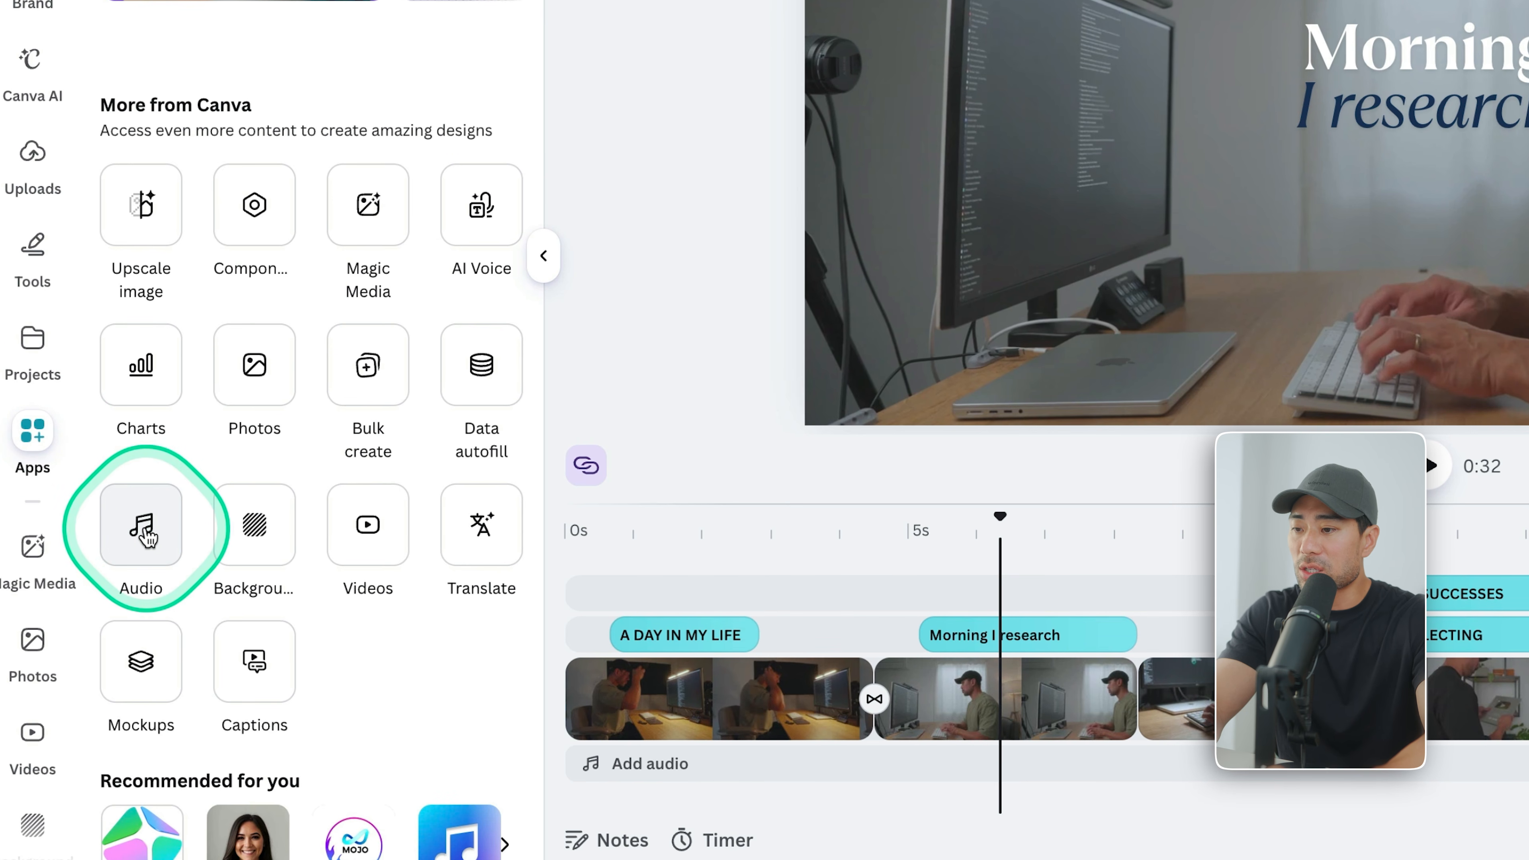
click(144, 530)
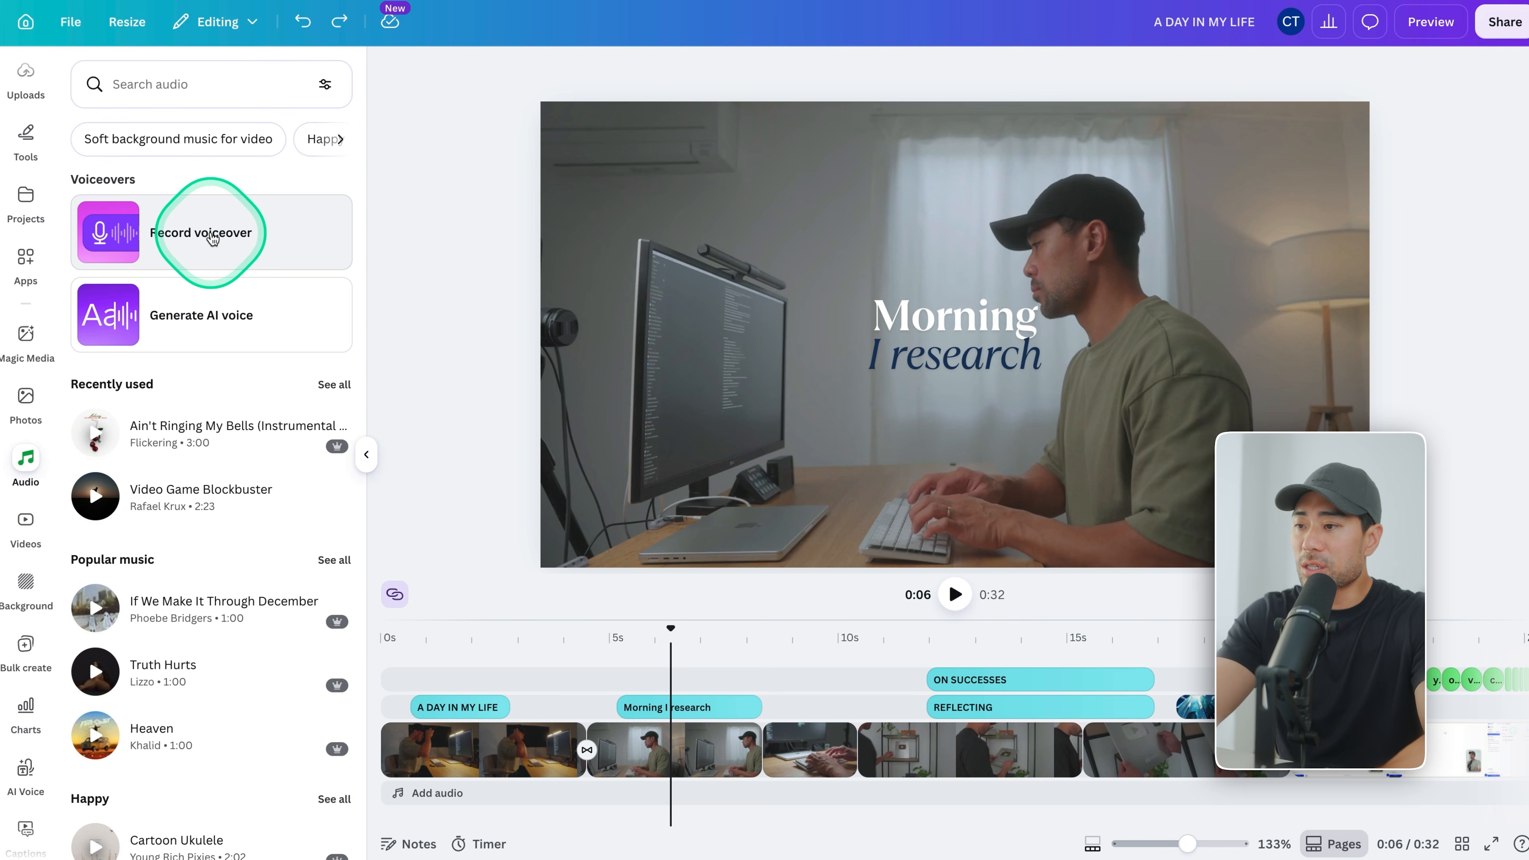
click(242, 330)
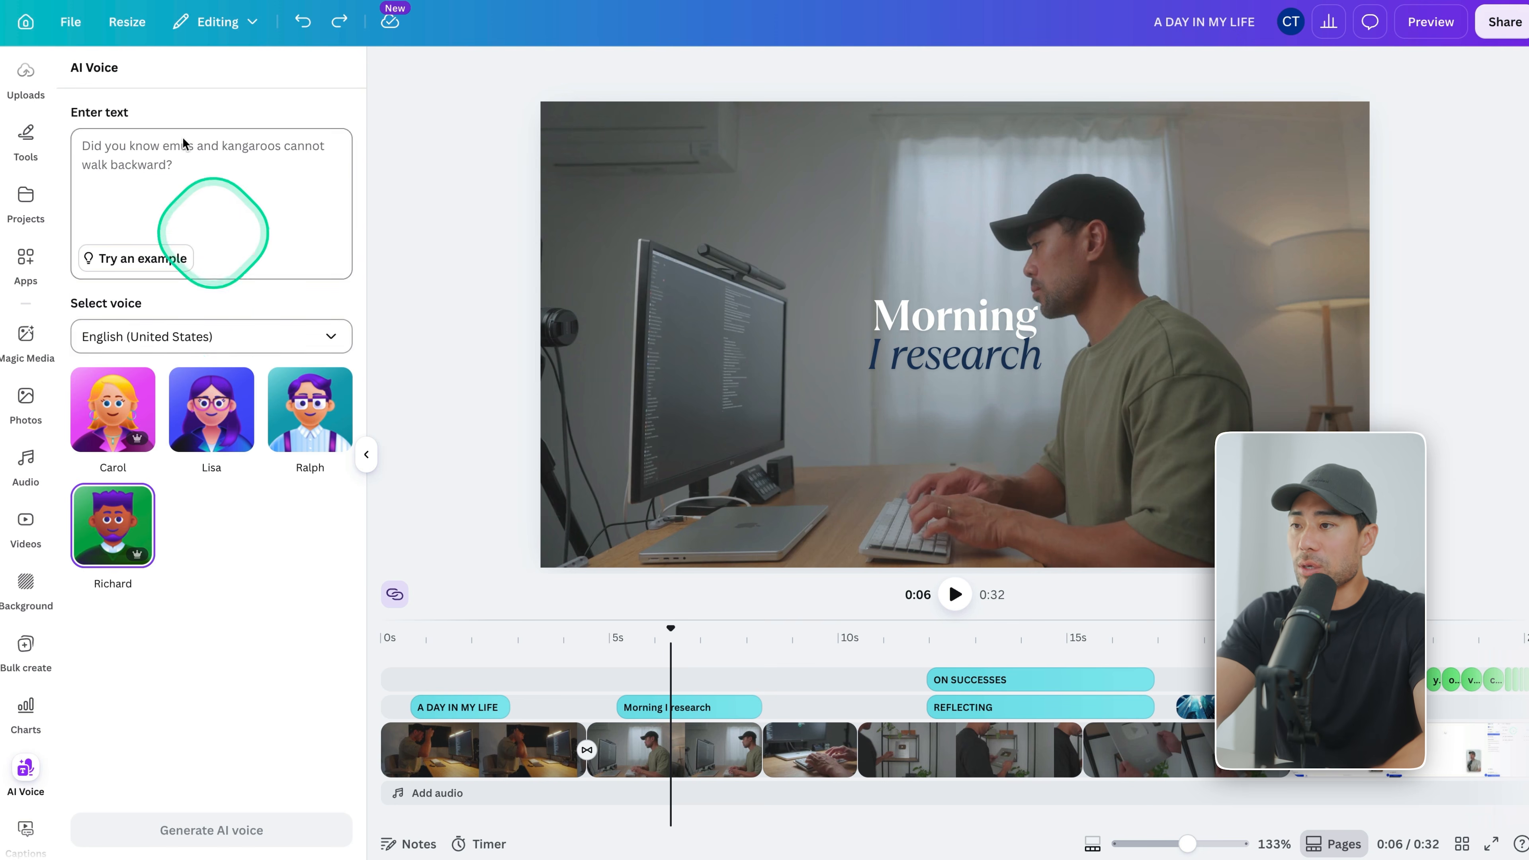
click(72, 67)
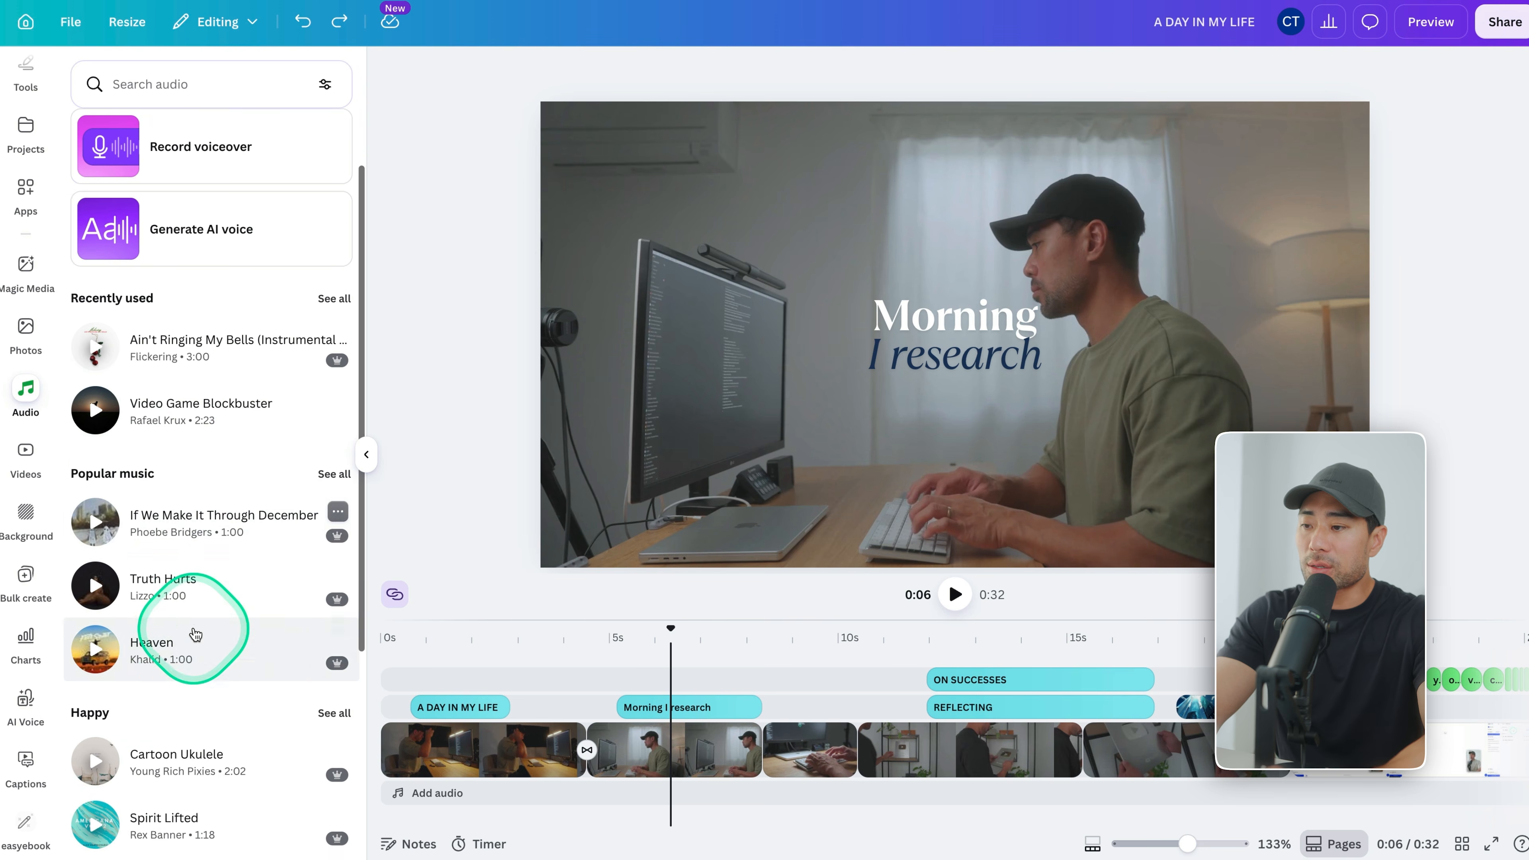
- Add the popular music track "If We Make It Through December" and align it with the start of the timeline
scroll(195, 634, down, 1)
click(180, 457)
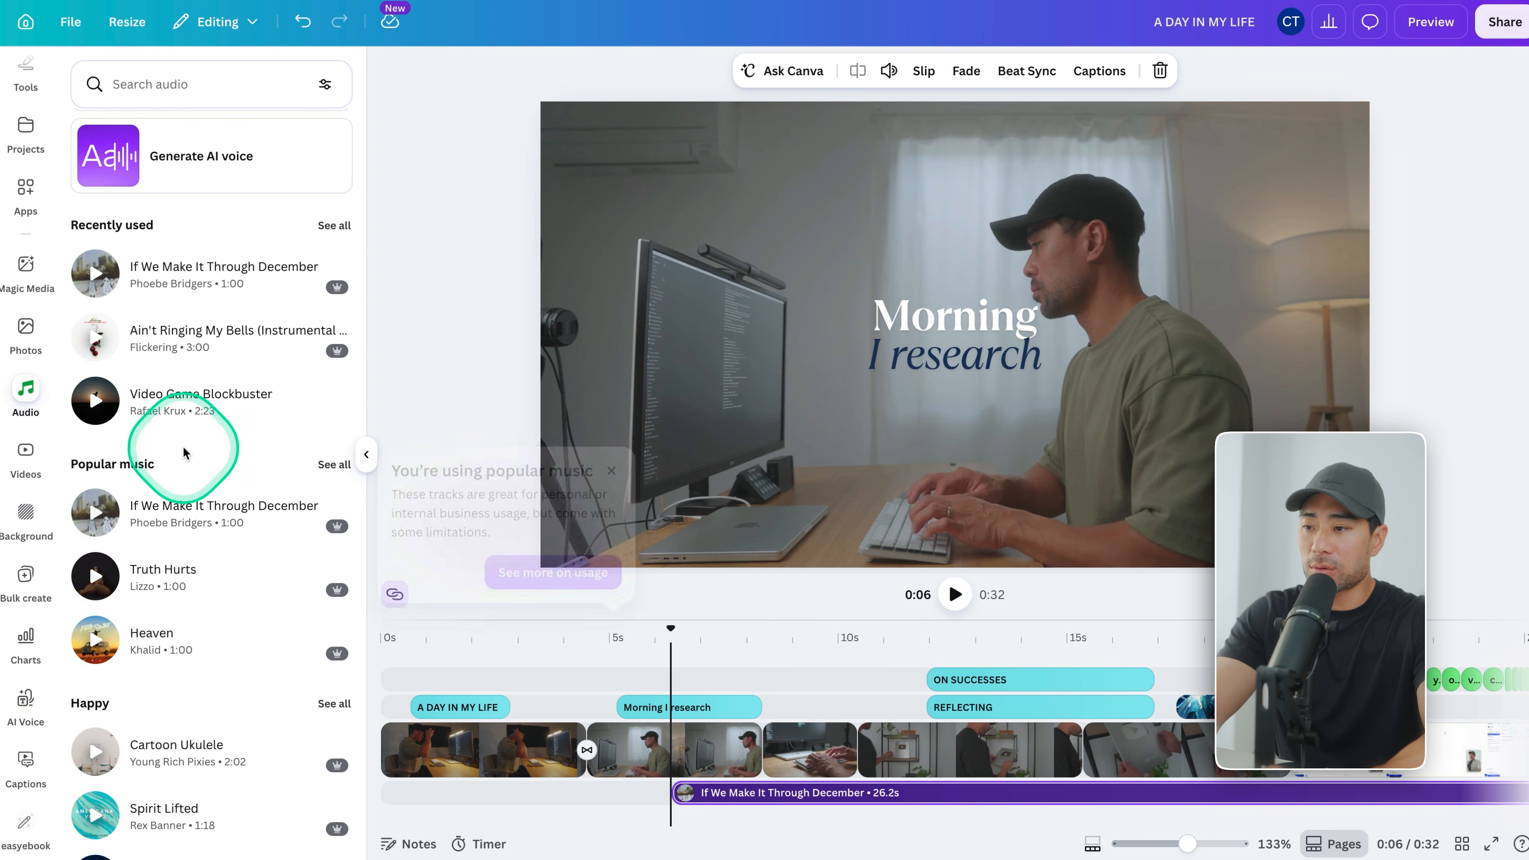
drag(771, 789, 436, 803)
click(606, 794)
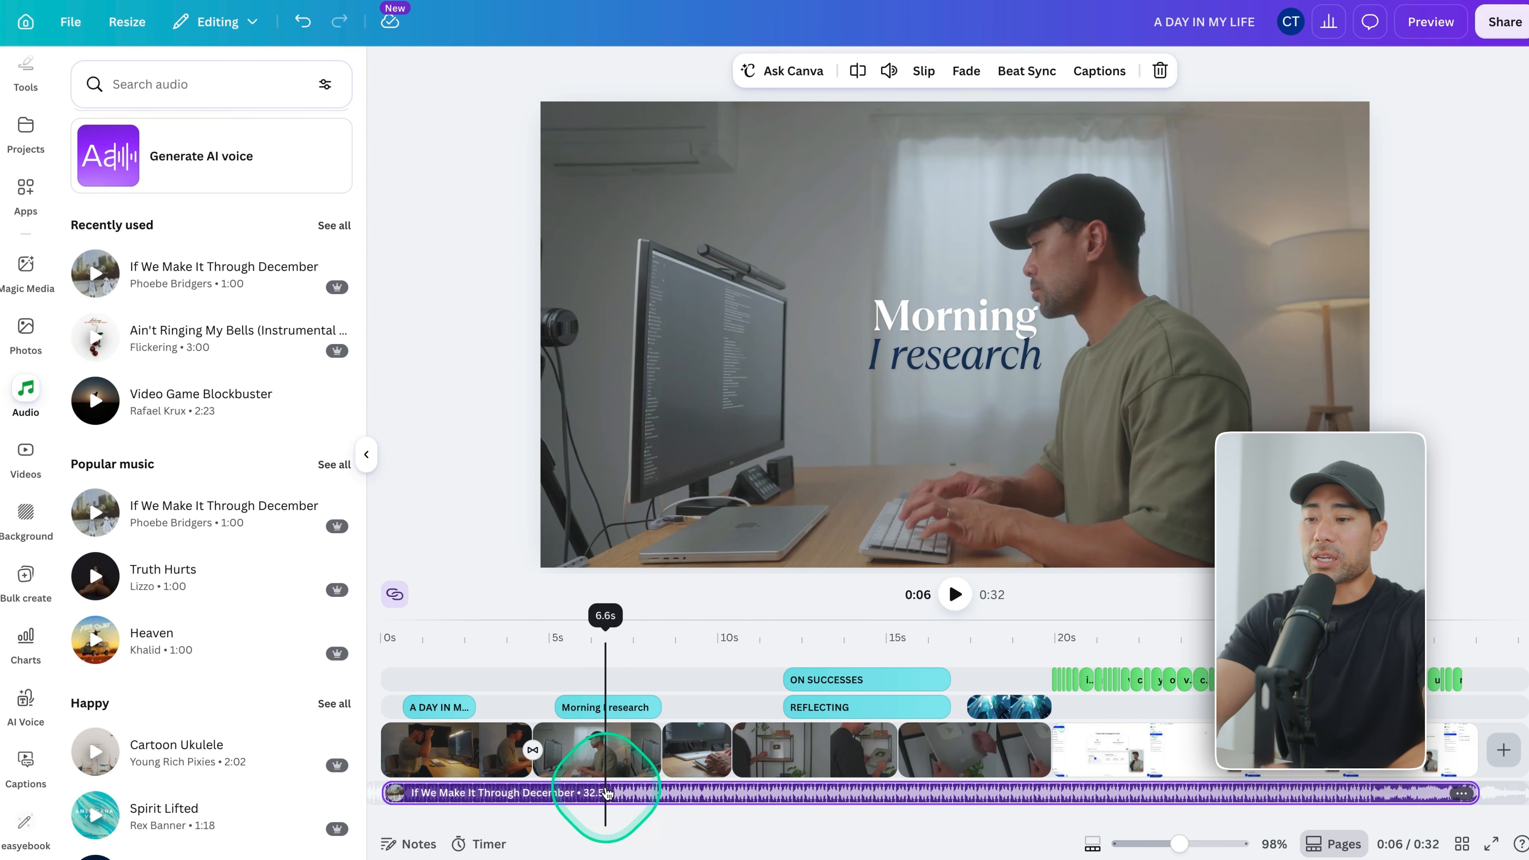
- Lower the music track's volume to 12 and time the pages and elements to it with Beat Sync's Sync now option
click(560, 793)
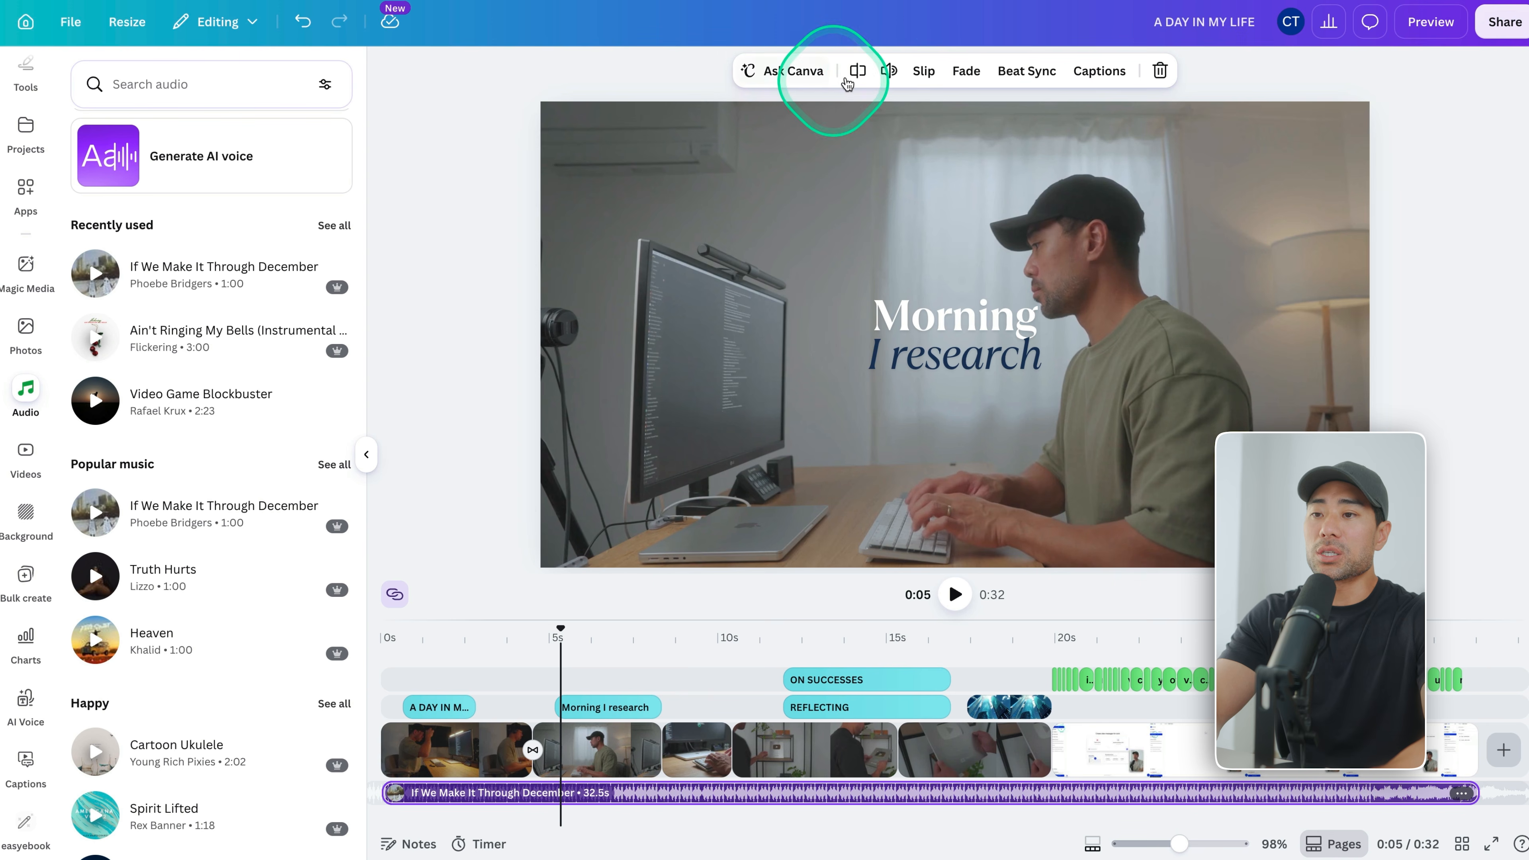
click(889, 71)
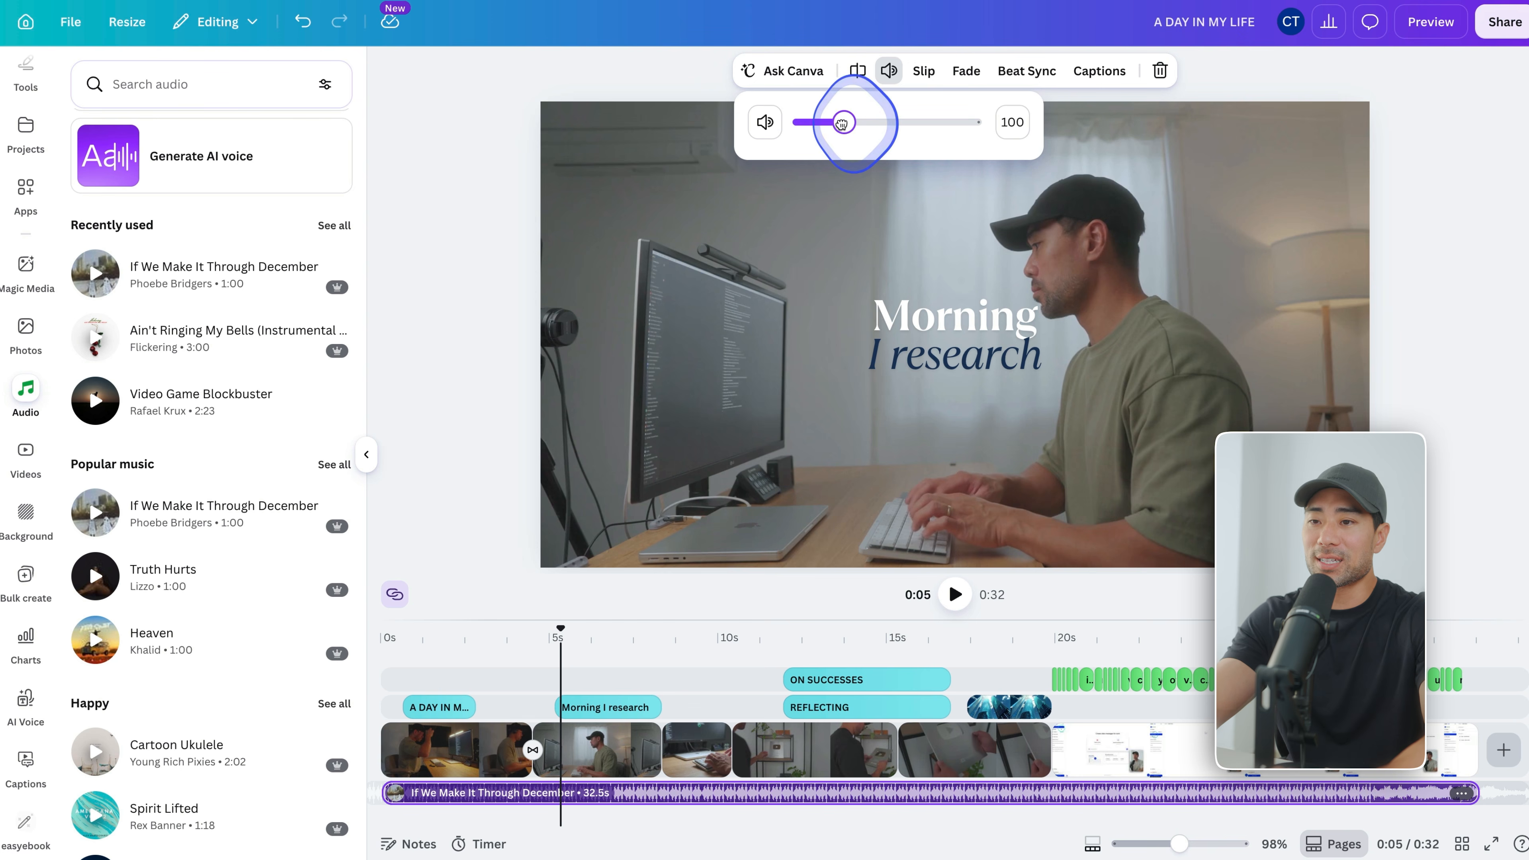
drag(841, 123, 816, 123)
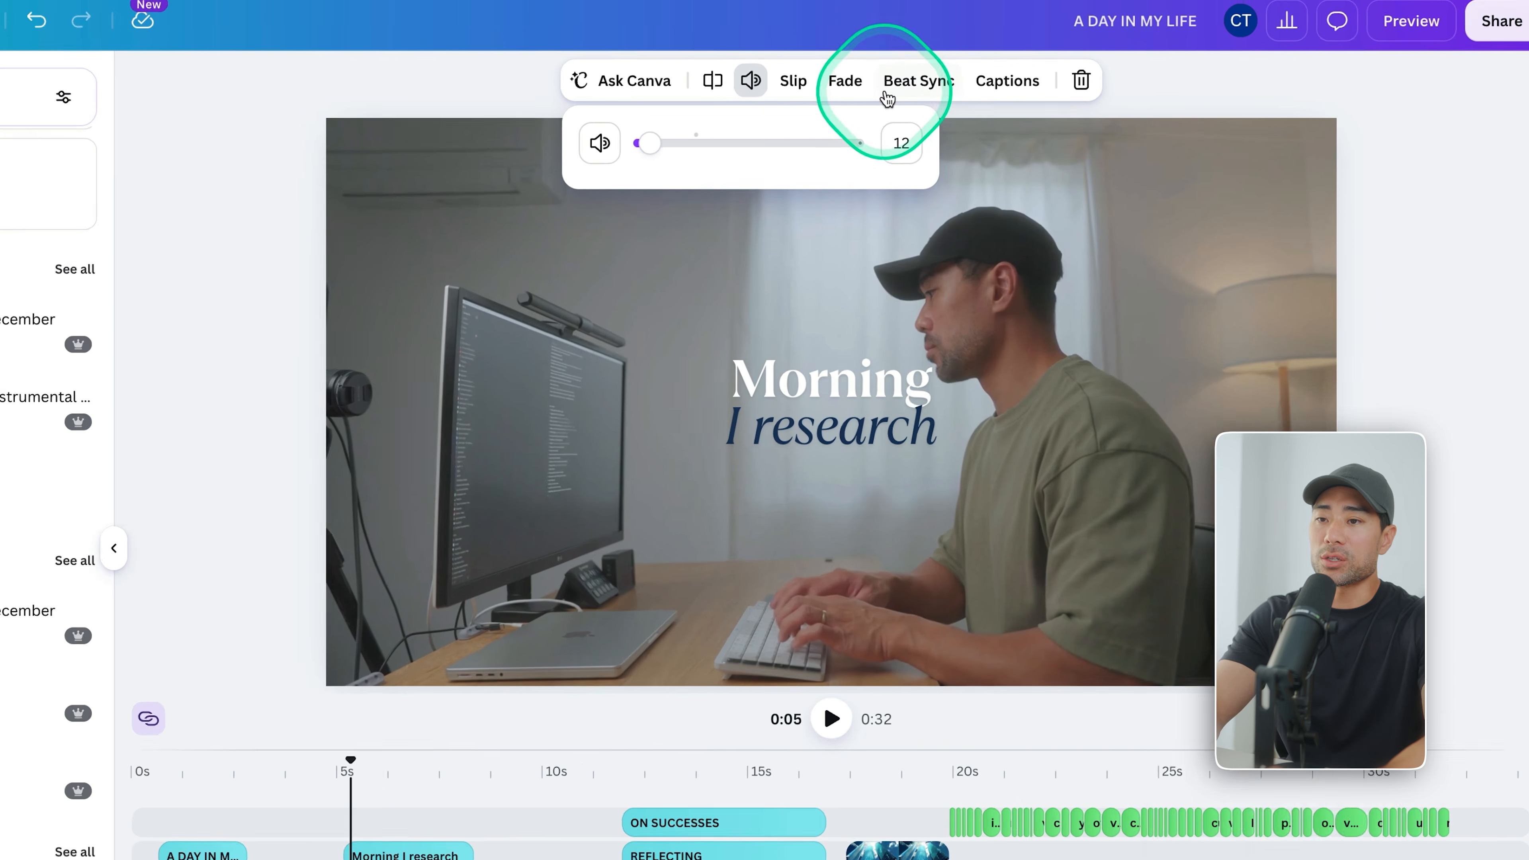
click(1011, 79)
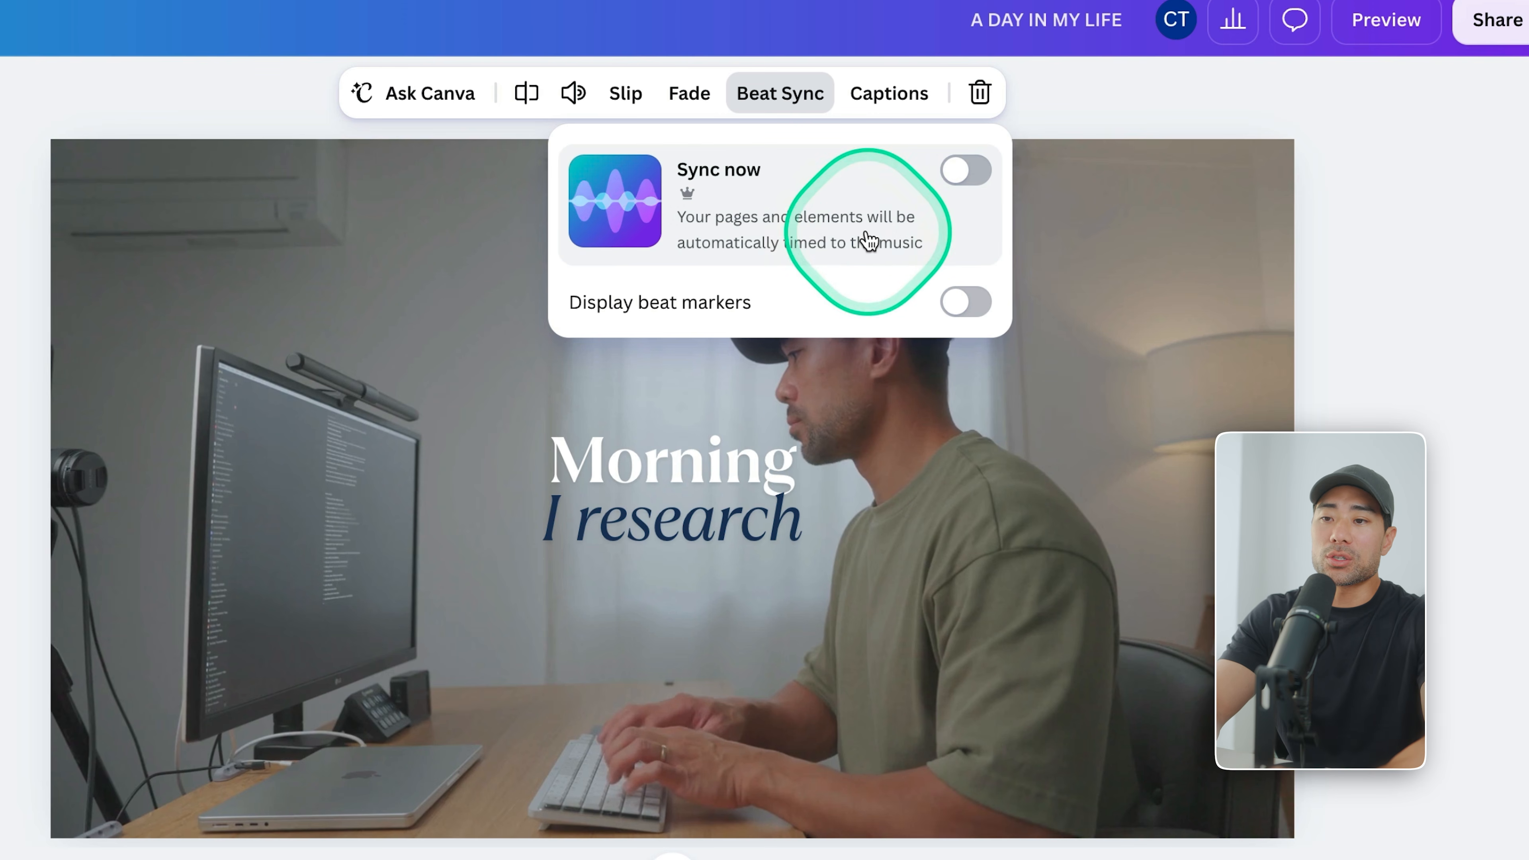
click(889, 250)
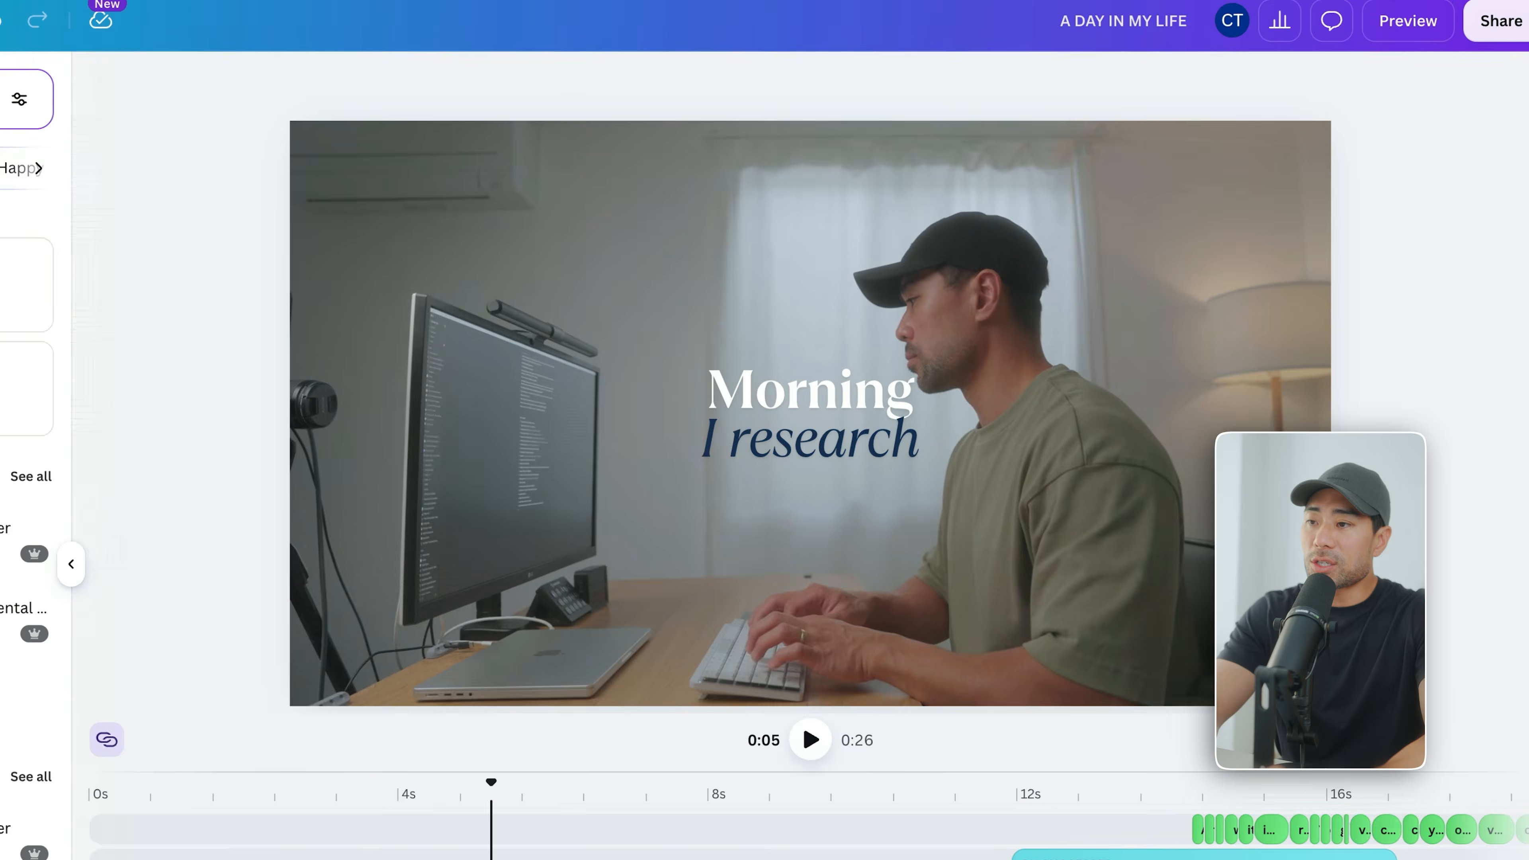
- Filter the audio library to Effects and search it for "crowd"
click(123, 95)
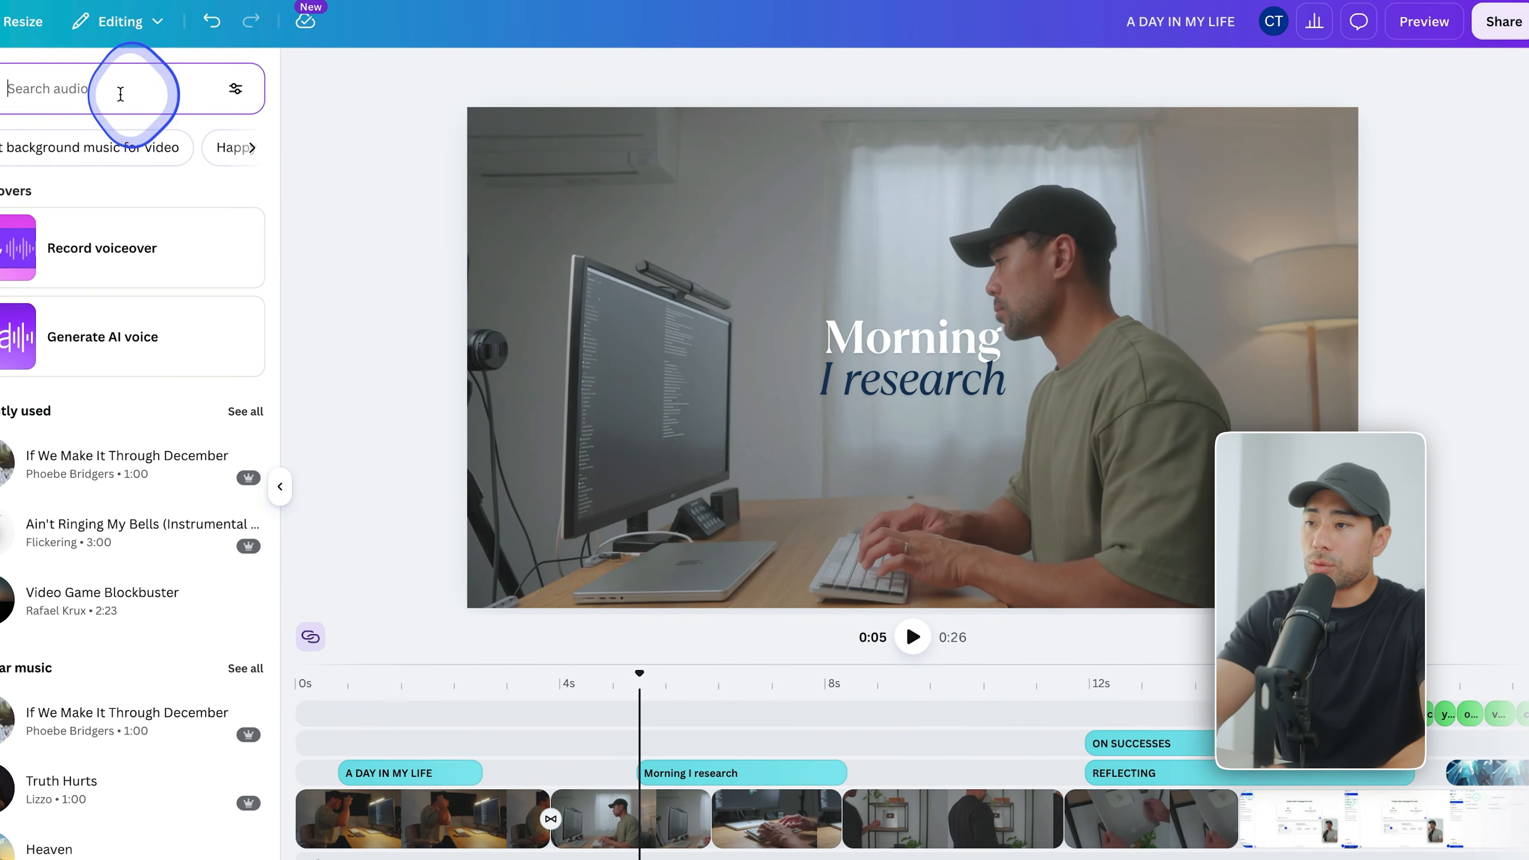
click(303, 85)
click(105, 230)
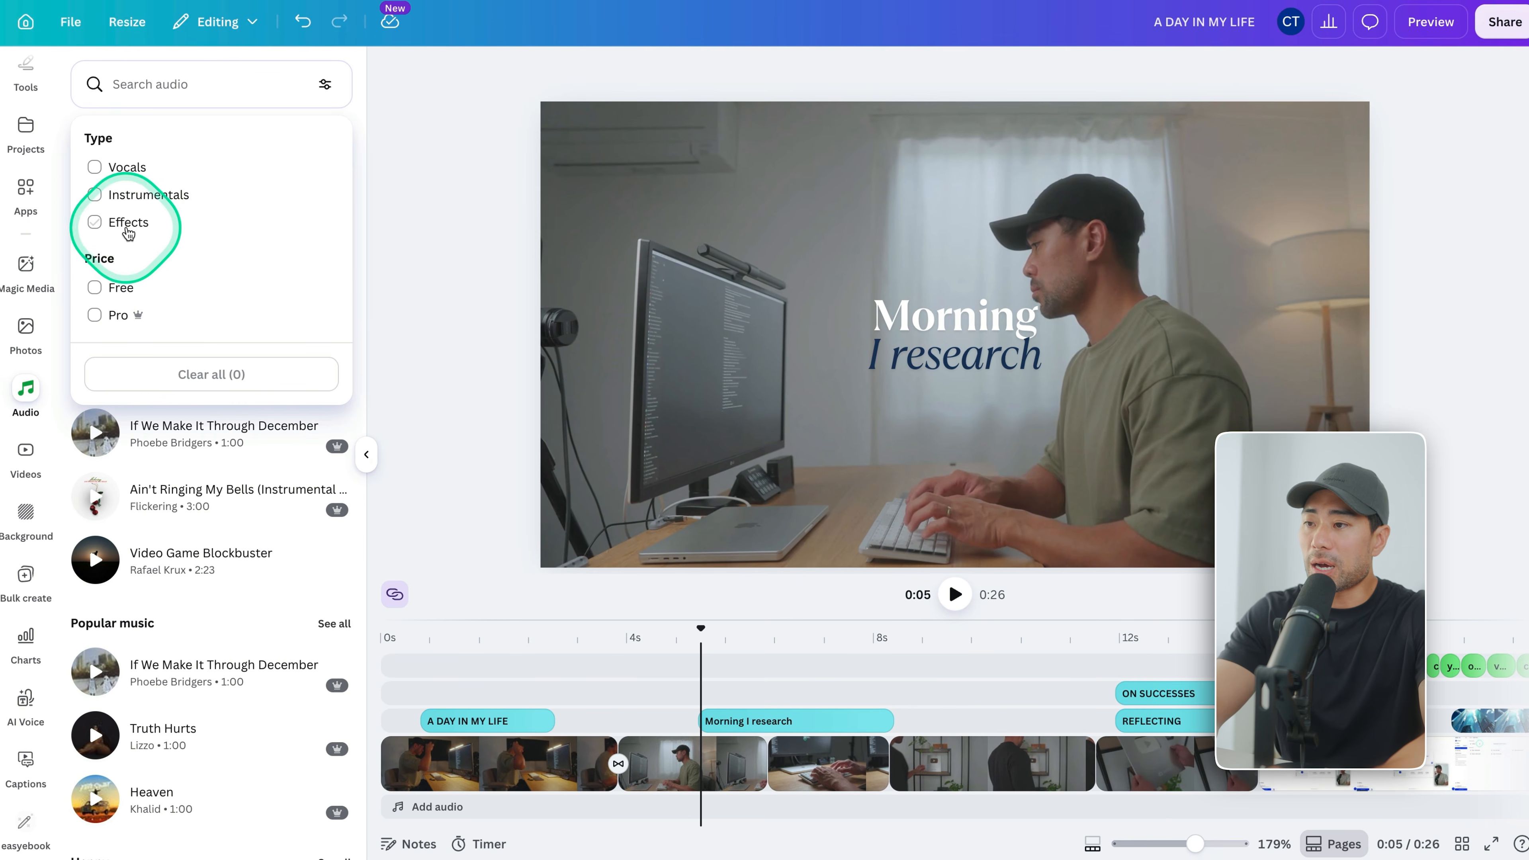
click(212, 86)
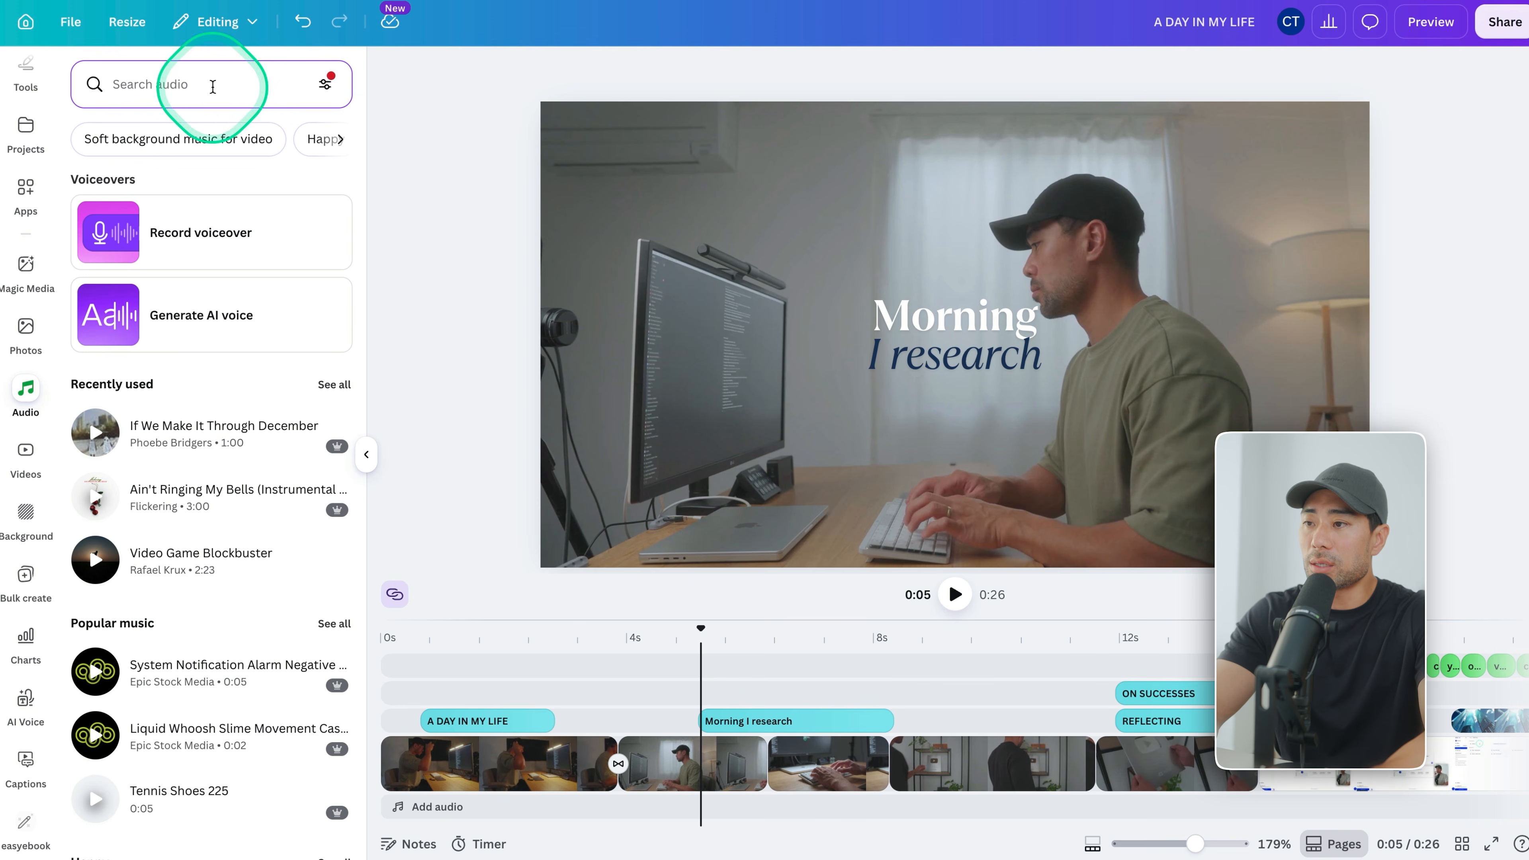
text(crowd)
key(Return)
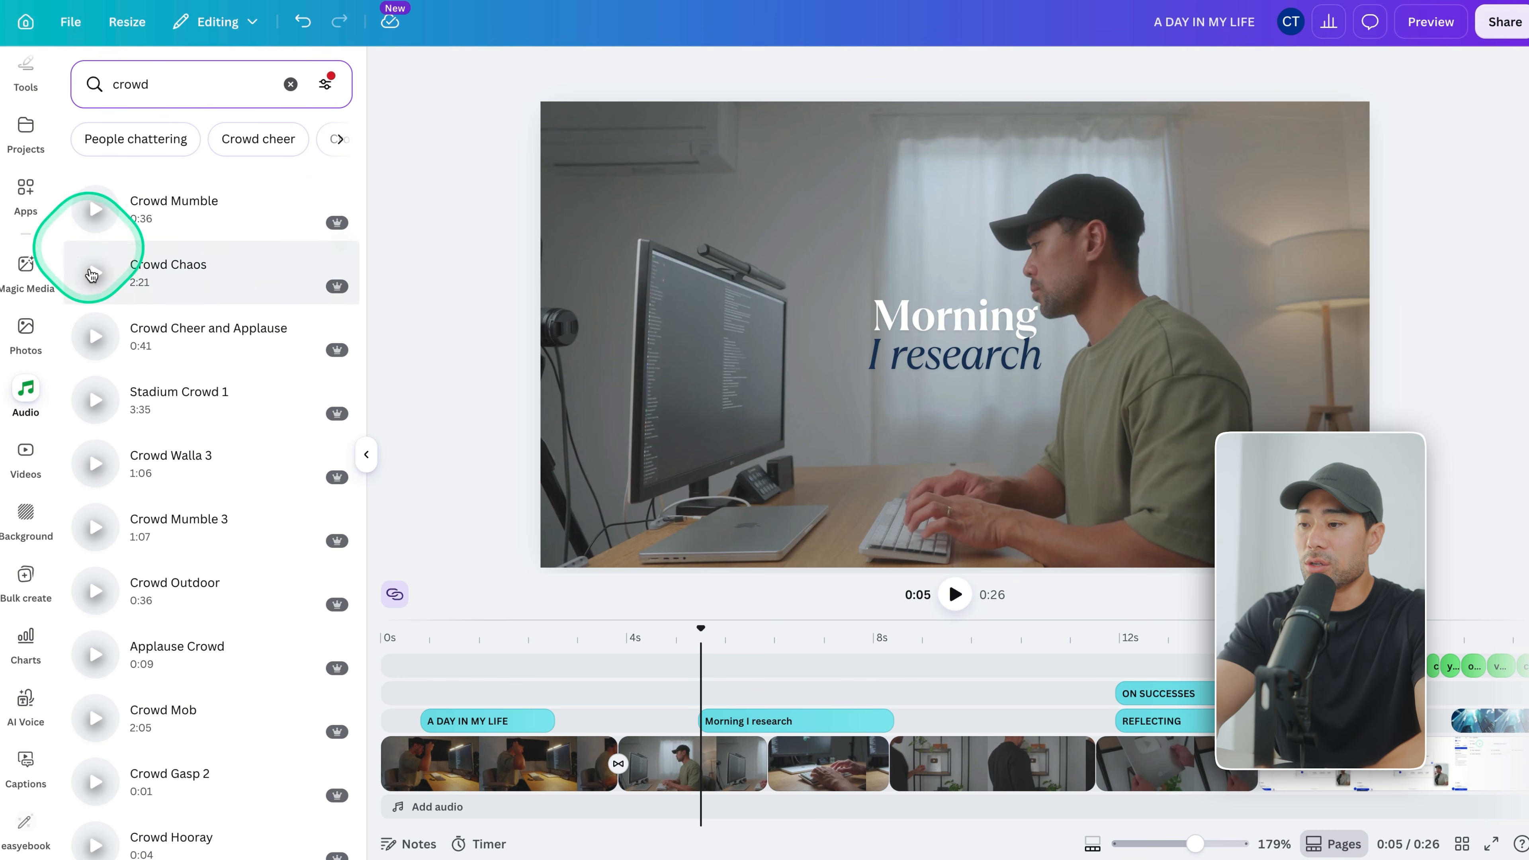
- Move the playhead to about 3.2 s and review the whole timeline
scroll(36, 608, up, 5)
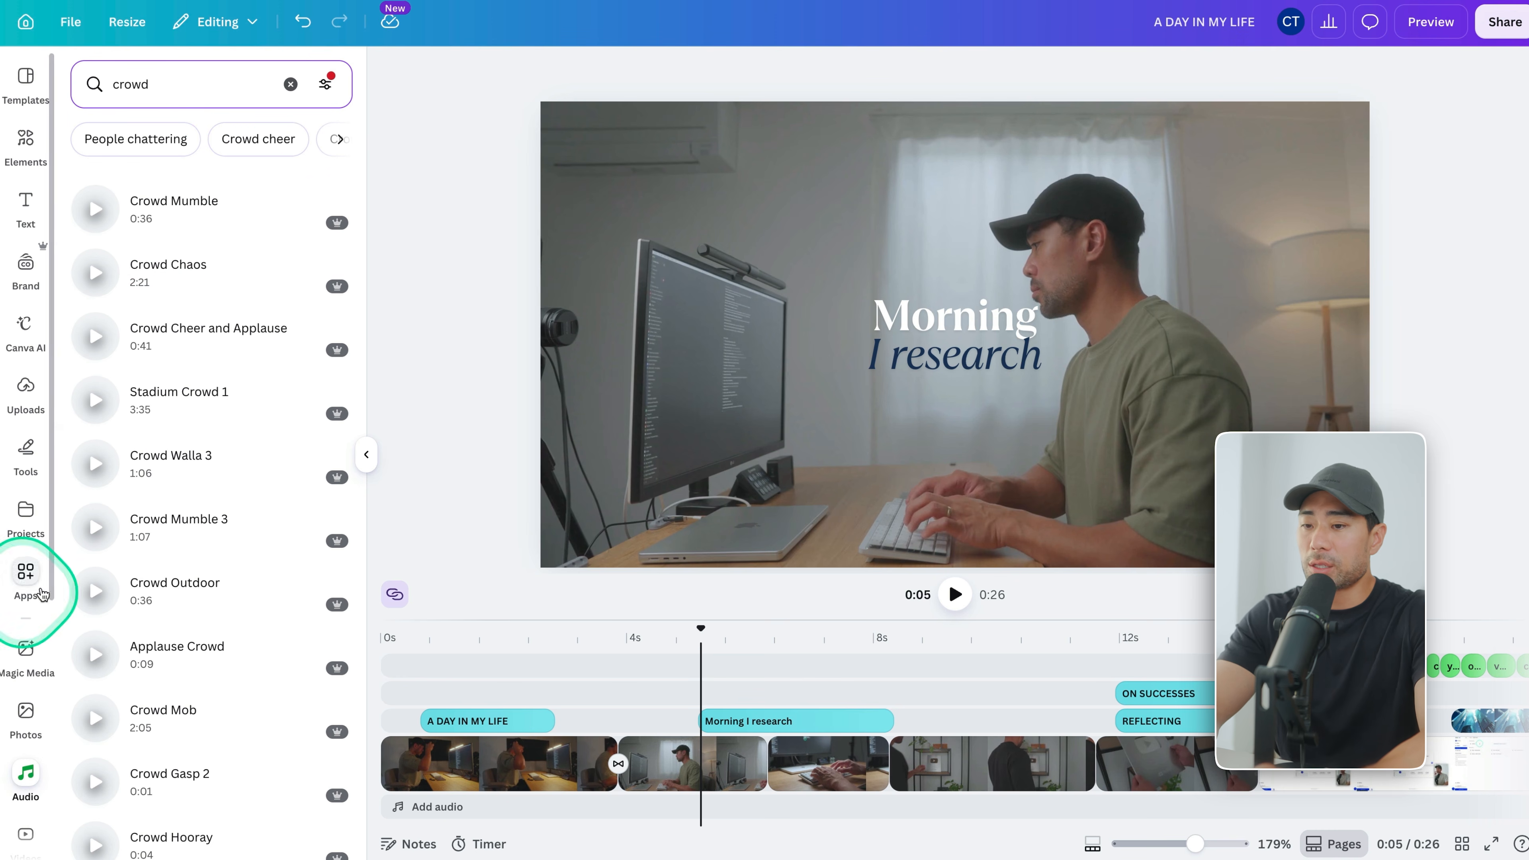
click(580, 631)
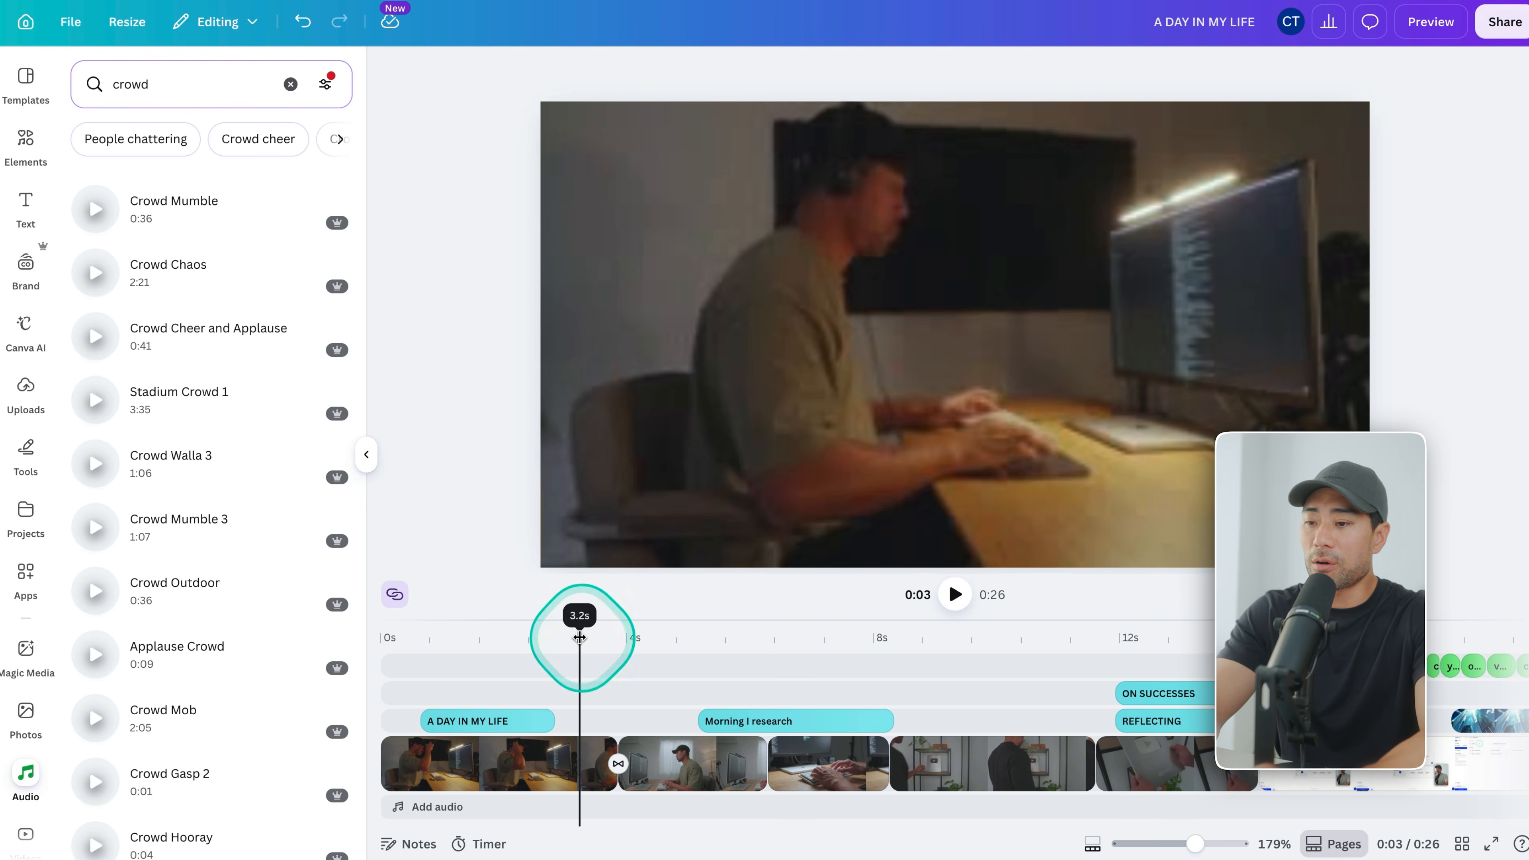
scroll(839, 656, down, 3)
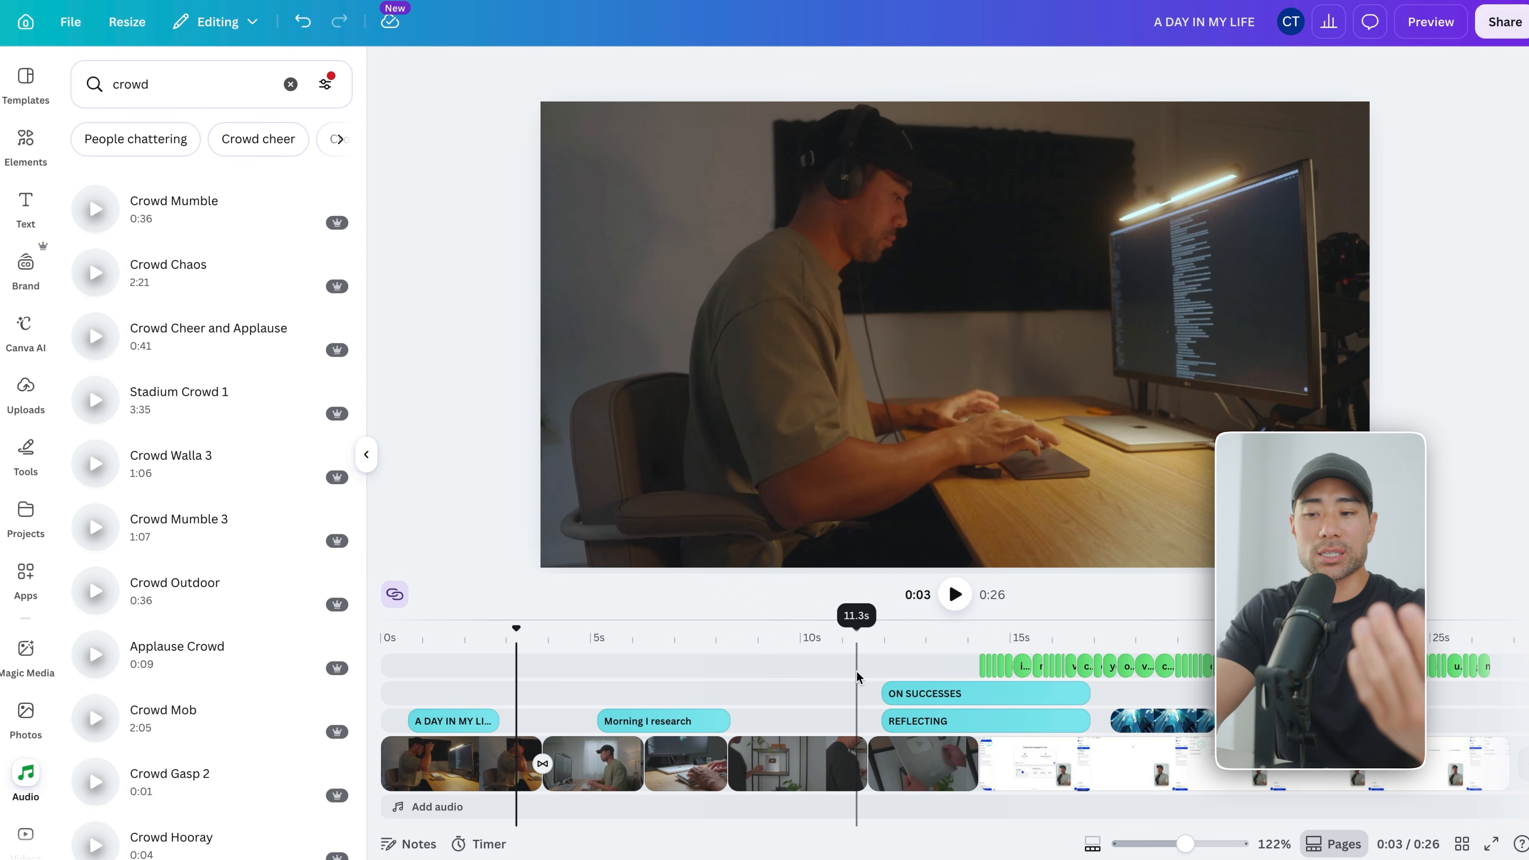
scroll(1008, 722, right, 1)
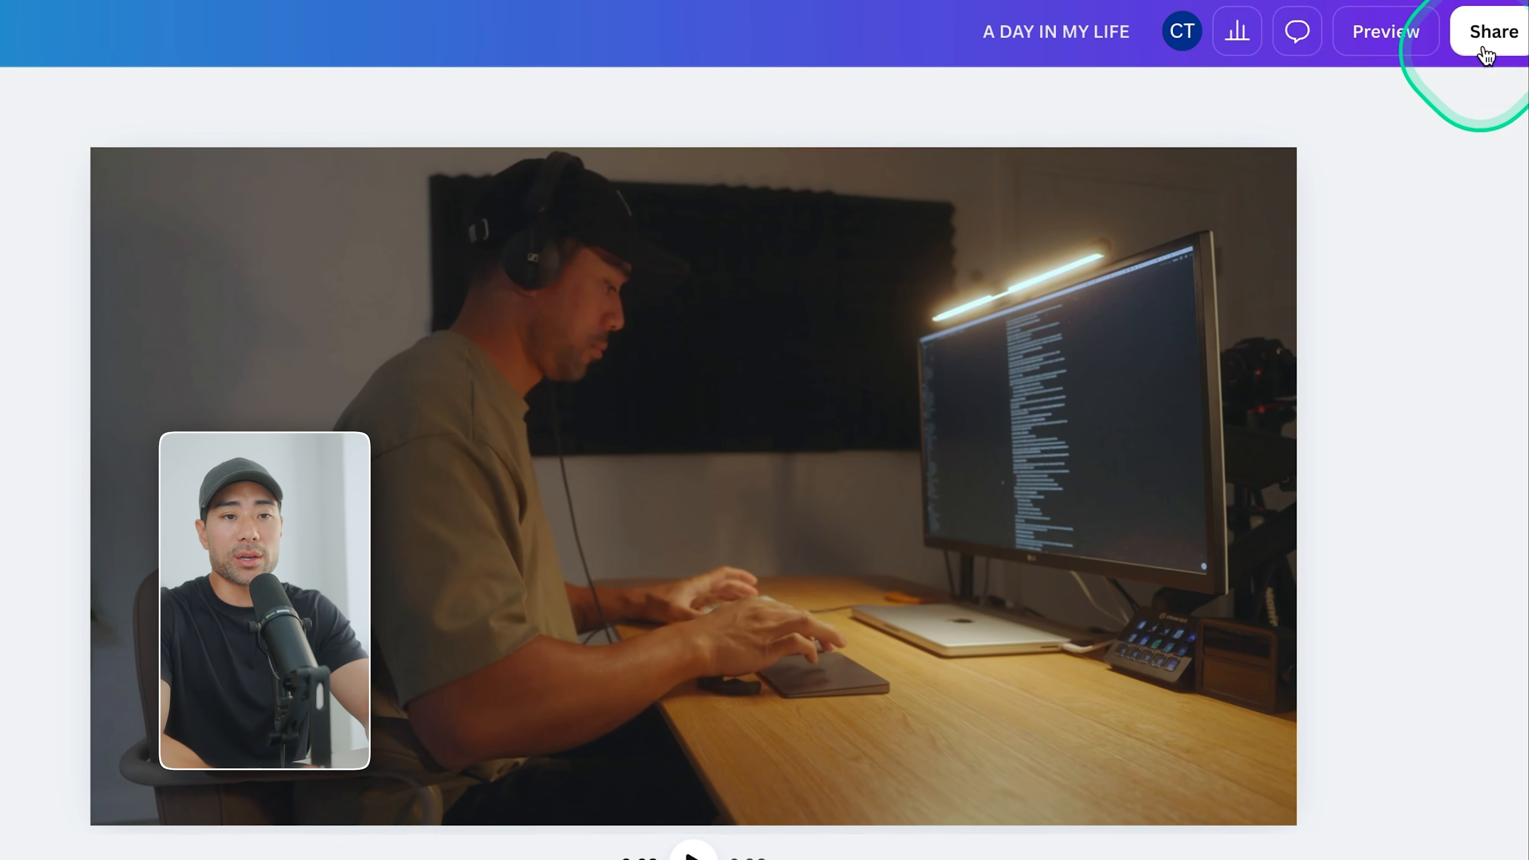
- Download the finished design as an MP4 Video at 4K (UHD) quality
click(1487, 51)
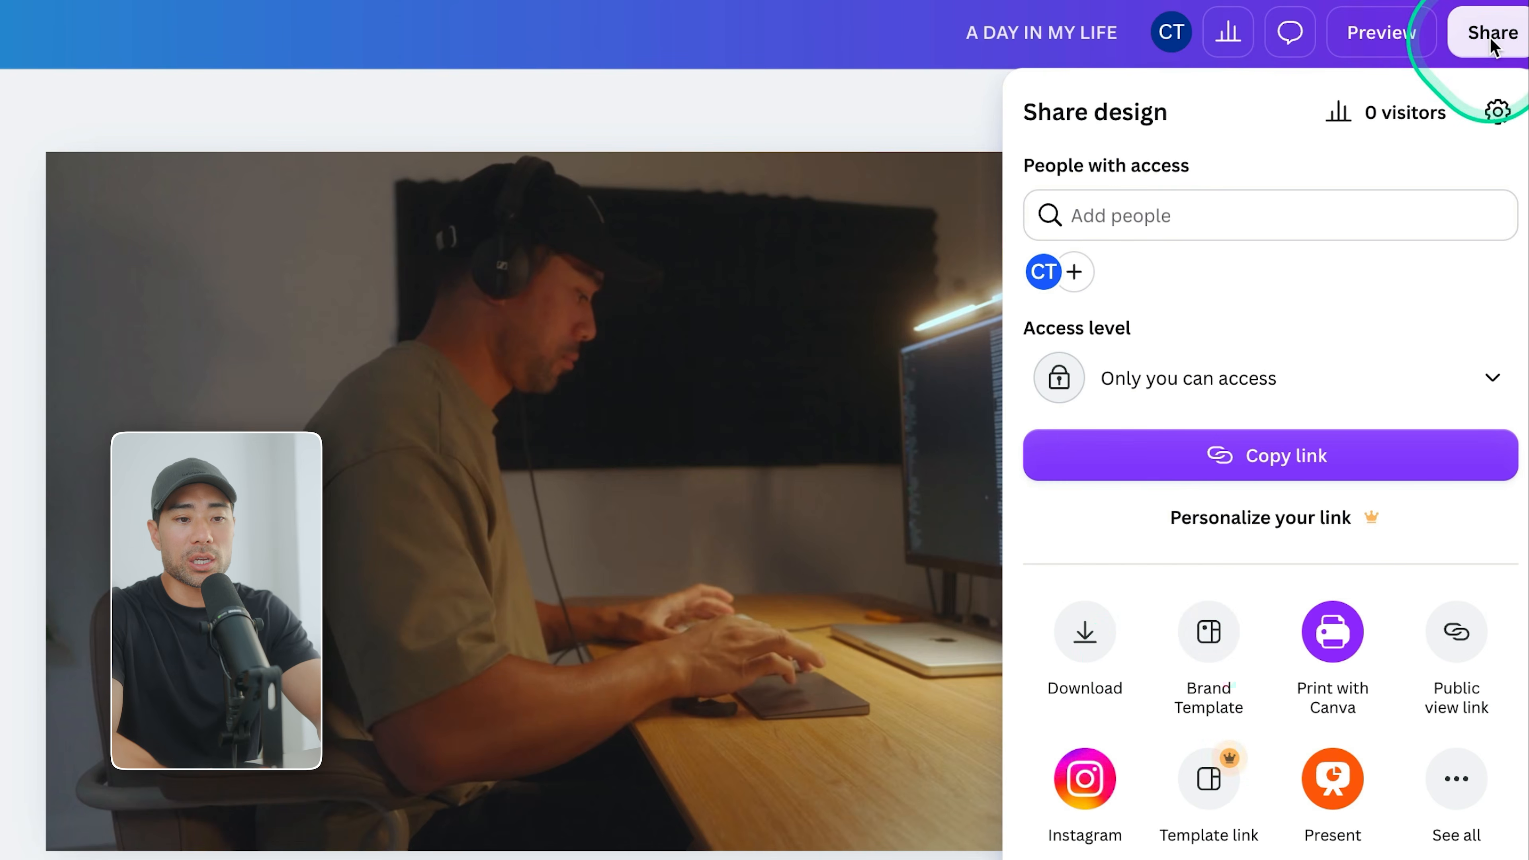
click(1089, 633)
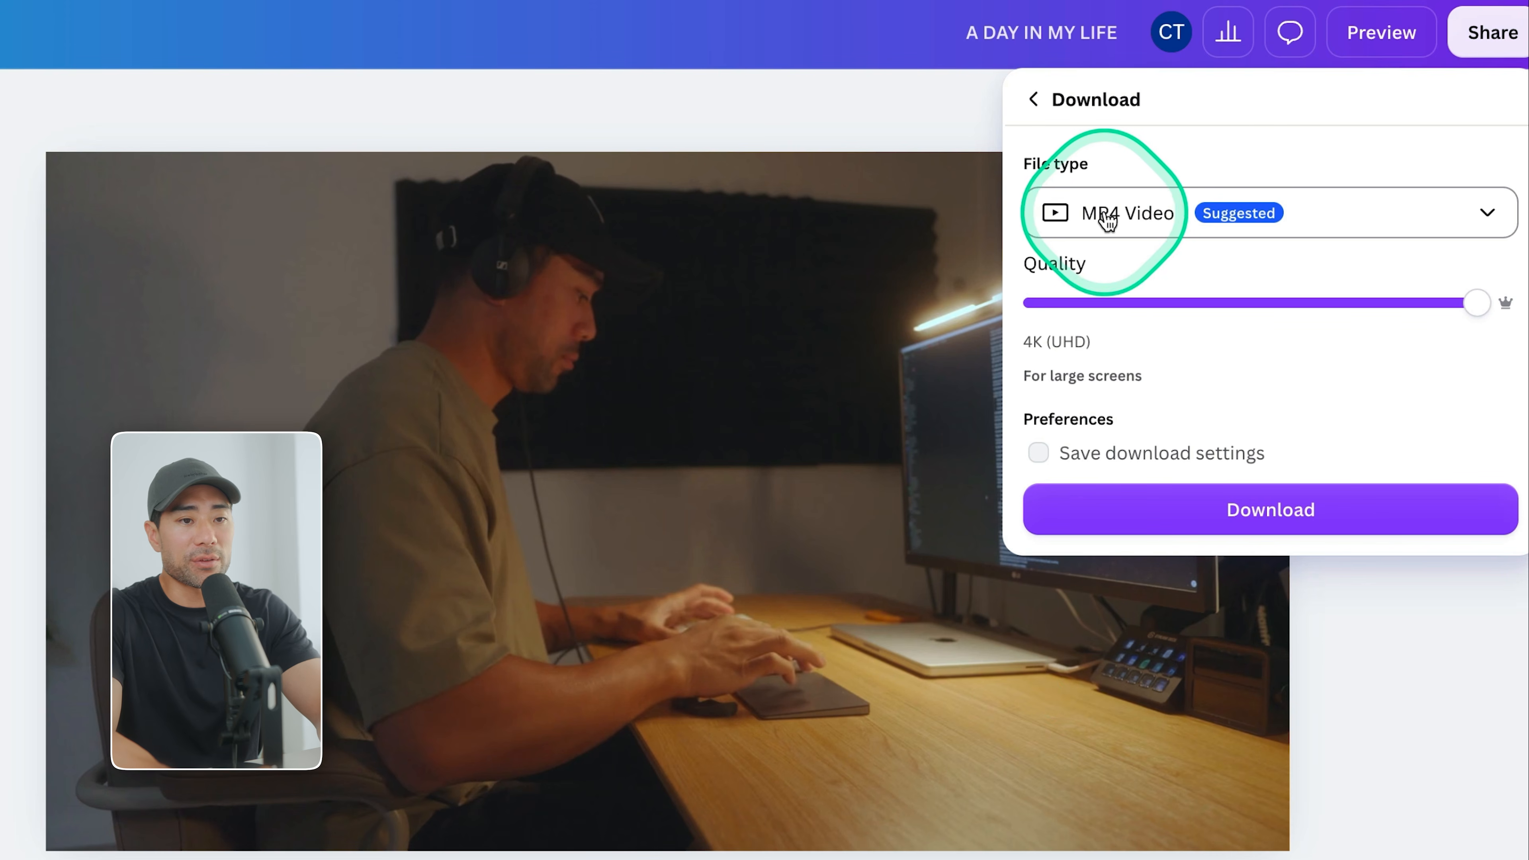
click(1130, 228)
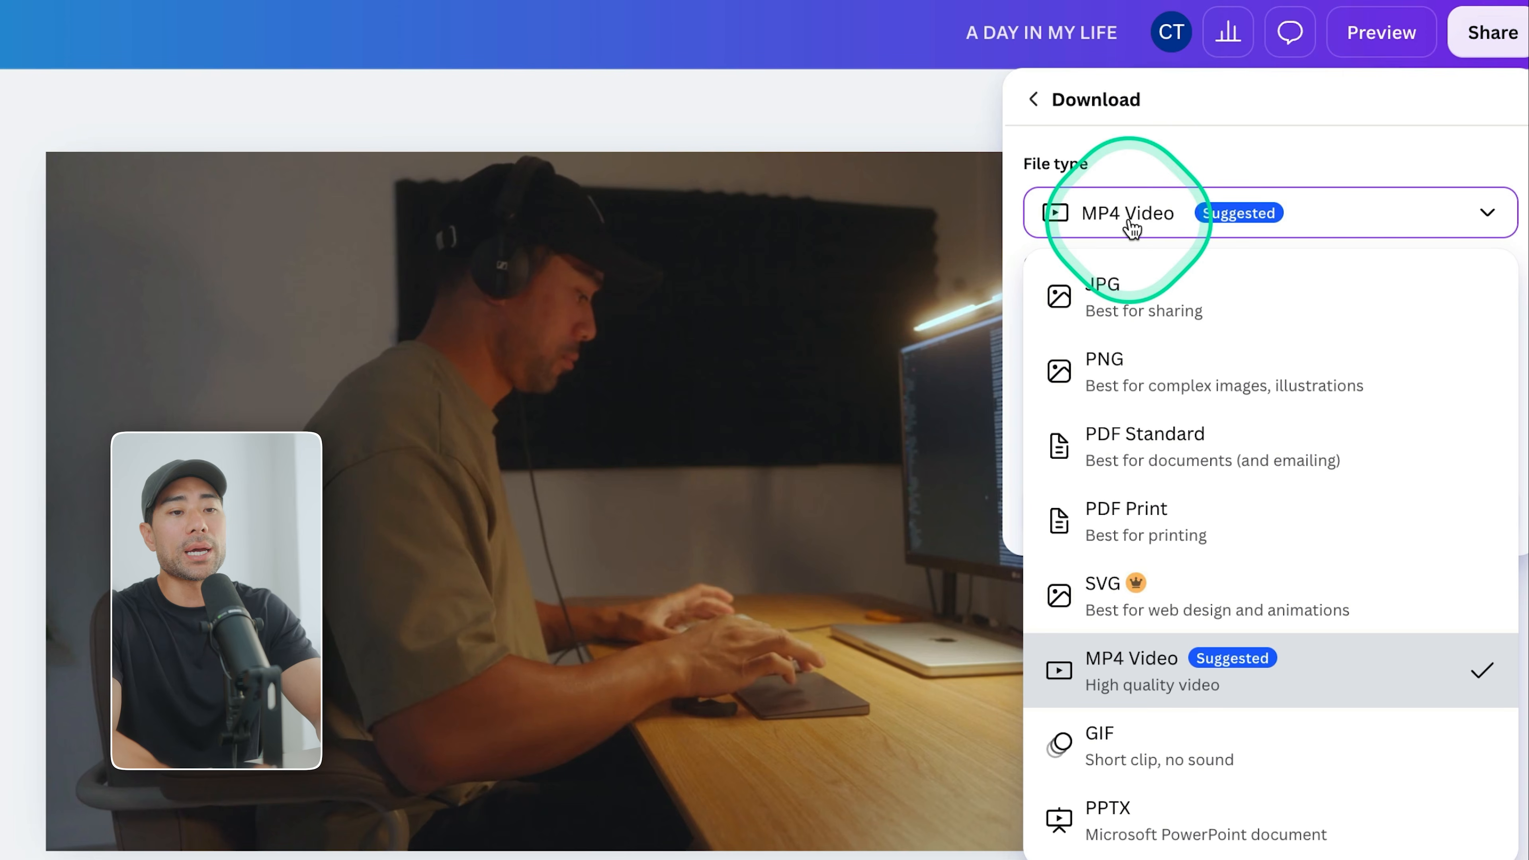
click(1131, 227)
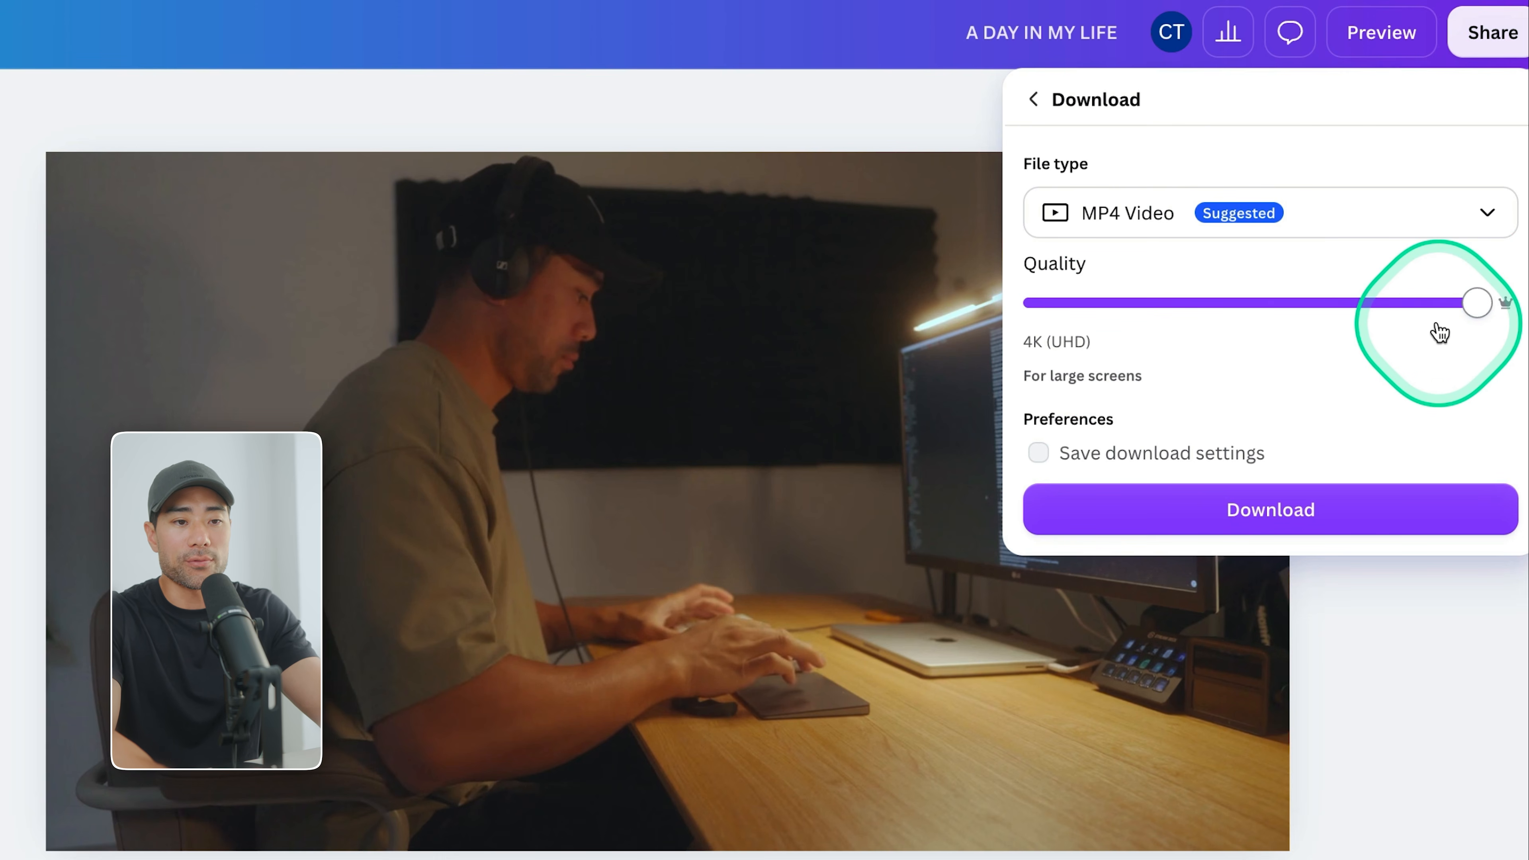
click(1260, 521)
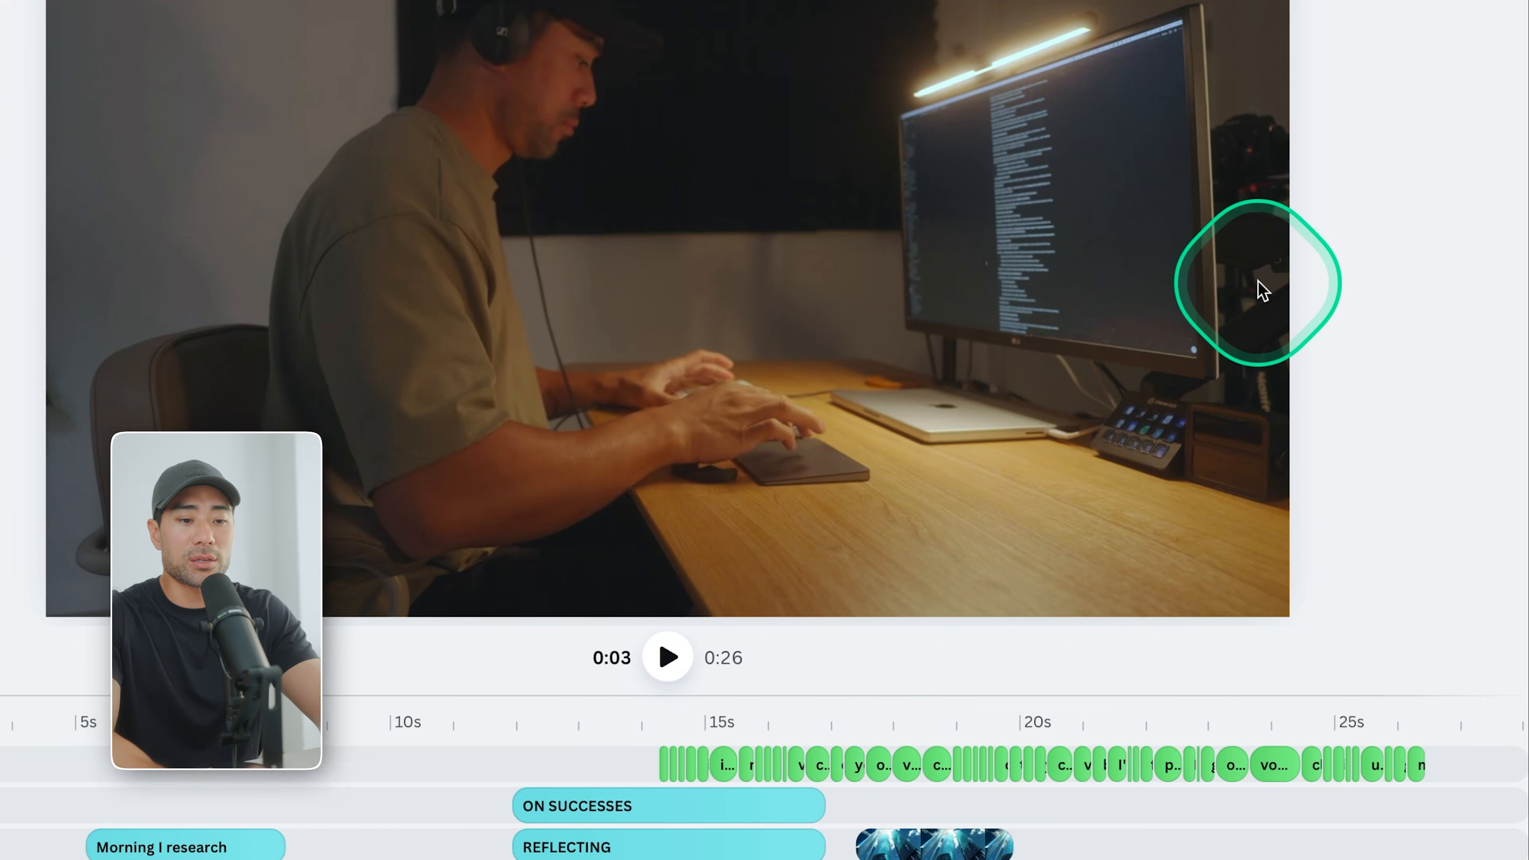